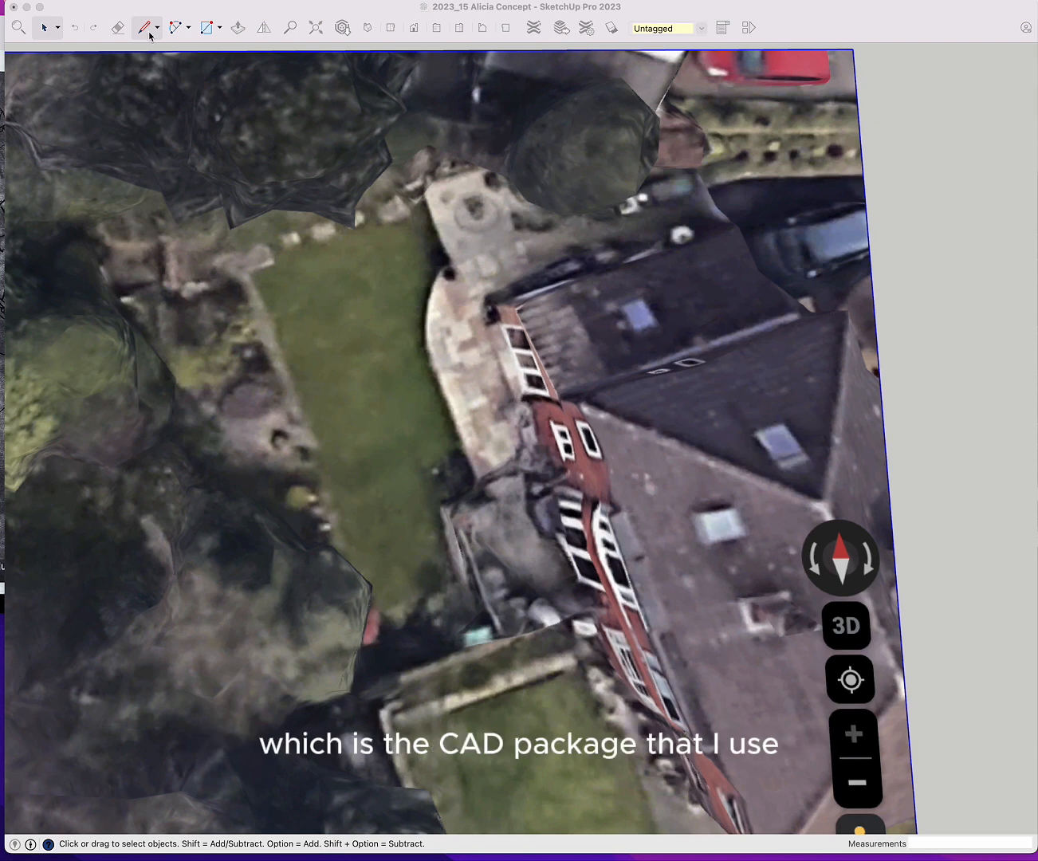
- Switch to the annotated survey photo IMG_0280.HEIC in Preview, review its site measurements, and return to the SketchUp model
key("super+Tab")
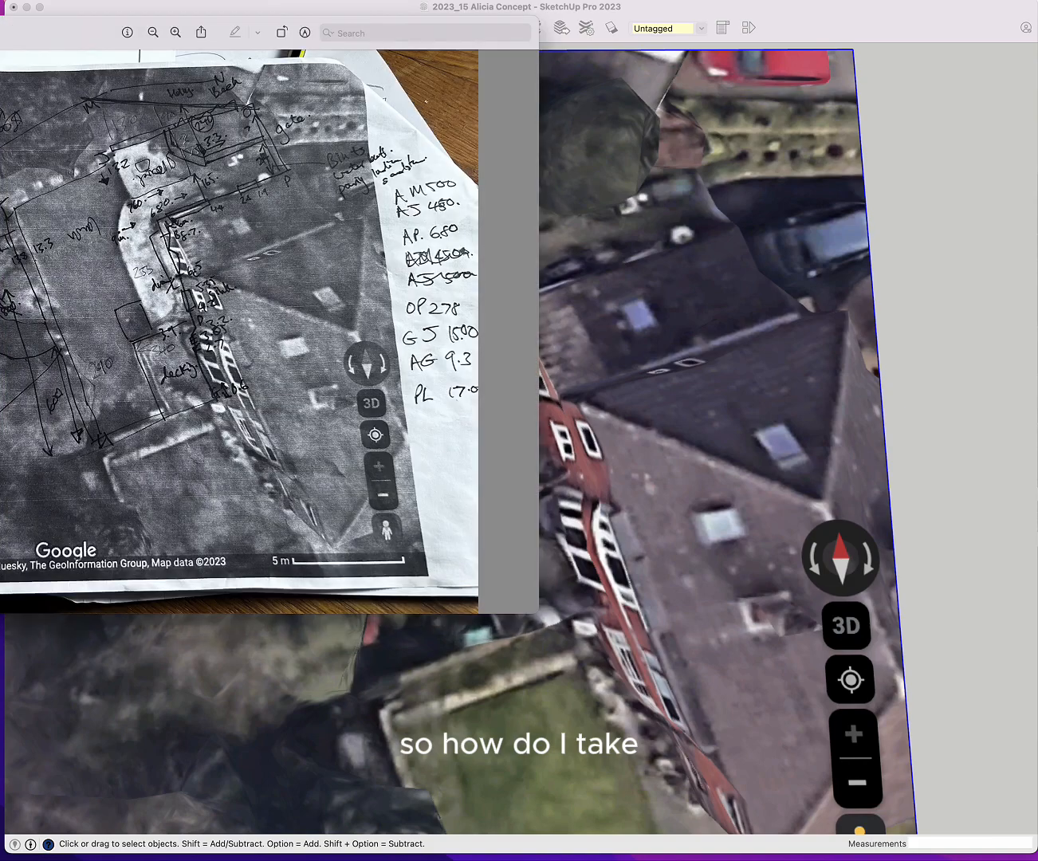
mouse_move(0, 33)
left_mouse_down()
mouse_move(289, 109)
mouse_move(378, 72)
mouse_move(365, 65)
left_mouse_up()
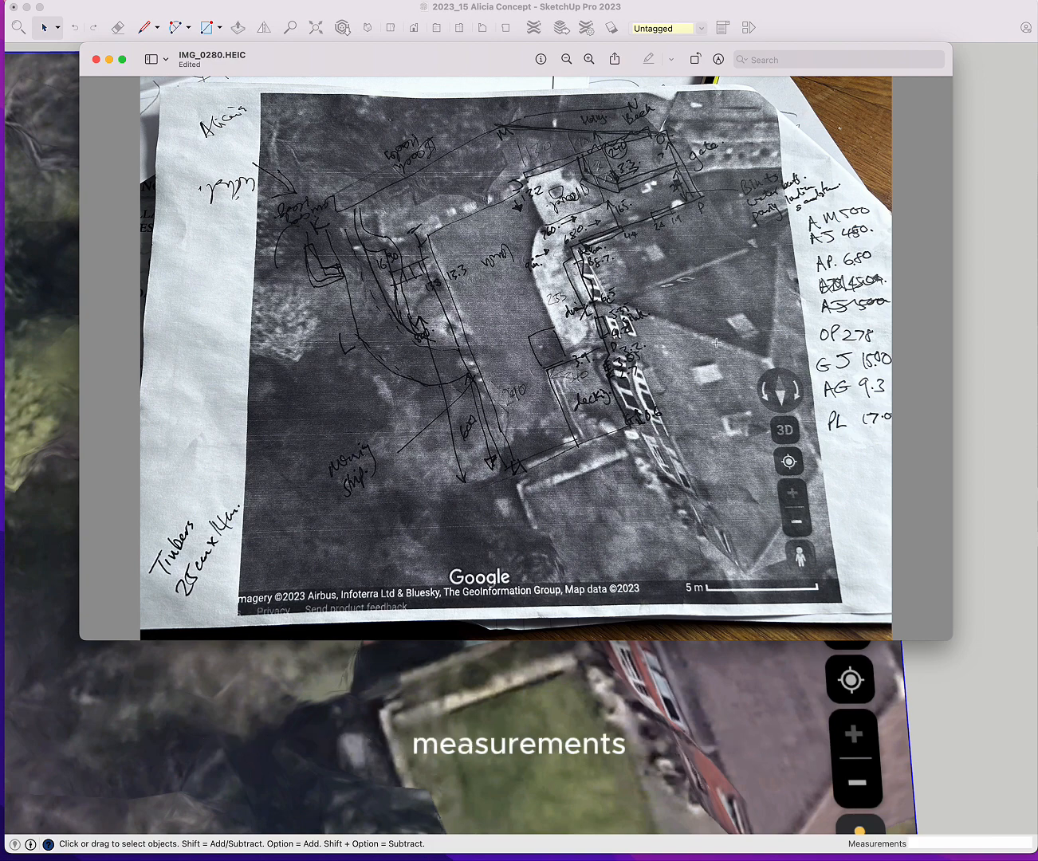
mouse_move(490, 55)
left_mouse_down()
mouse_move(273, 168)
mouse_move(0, 159)
left_mouse_up()
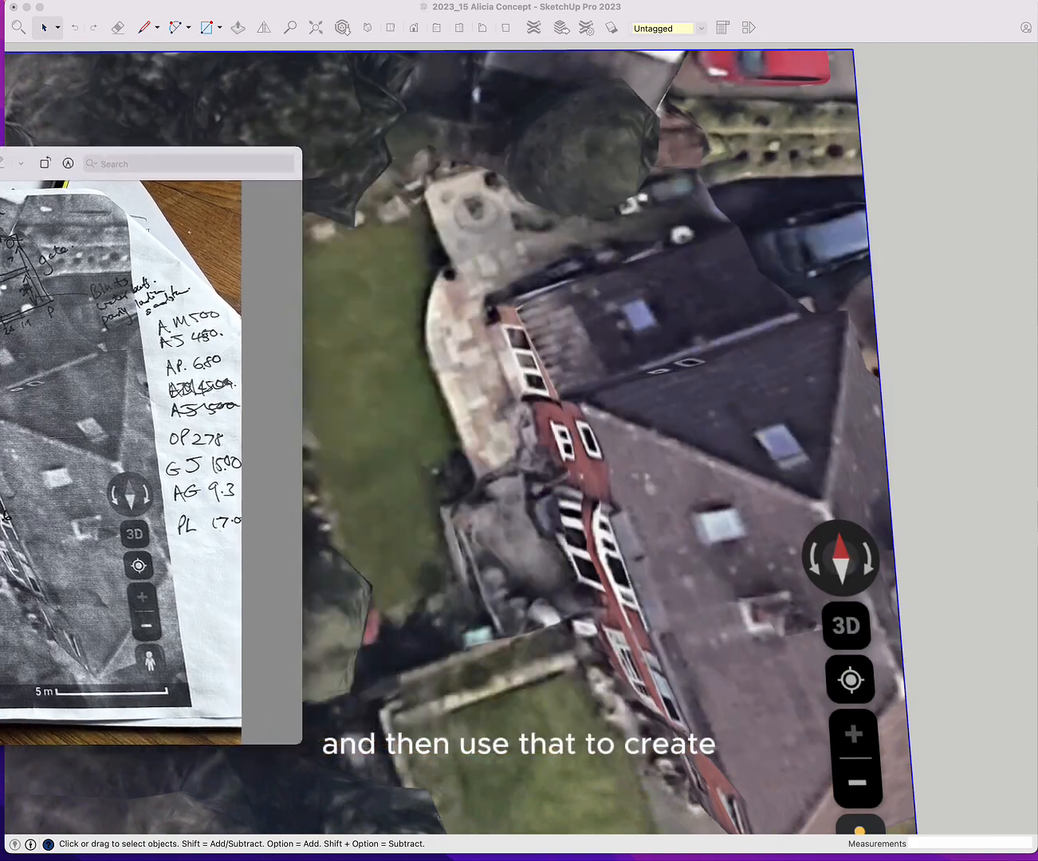
mouse_move(152, 165)
left_mouse_down()
mouse_move(5, 166)
mouse_move(42, 10)
mouse_move(76, 10)
left_mouse_up()
left_click(323, 124)
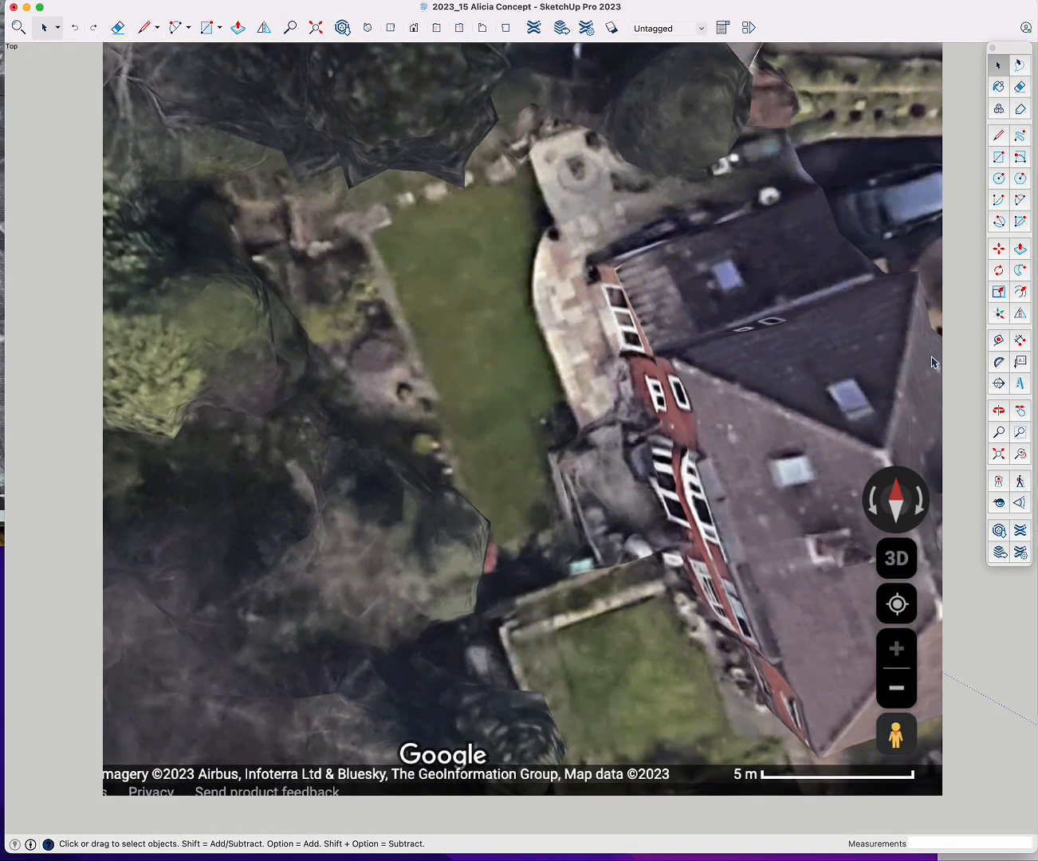
- Measure the aerial image's 5 m scale bar with a trial line along its length
left_click(926, 359)
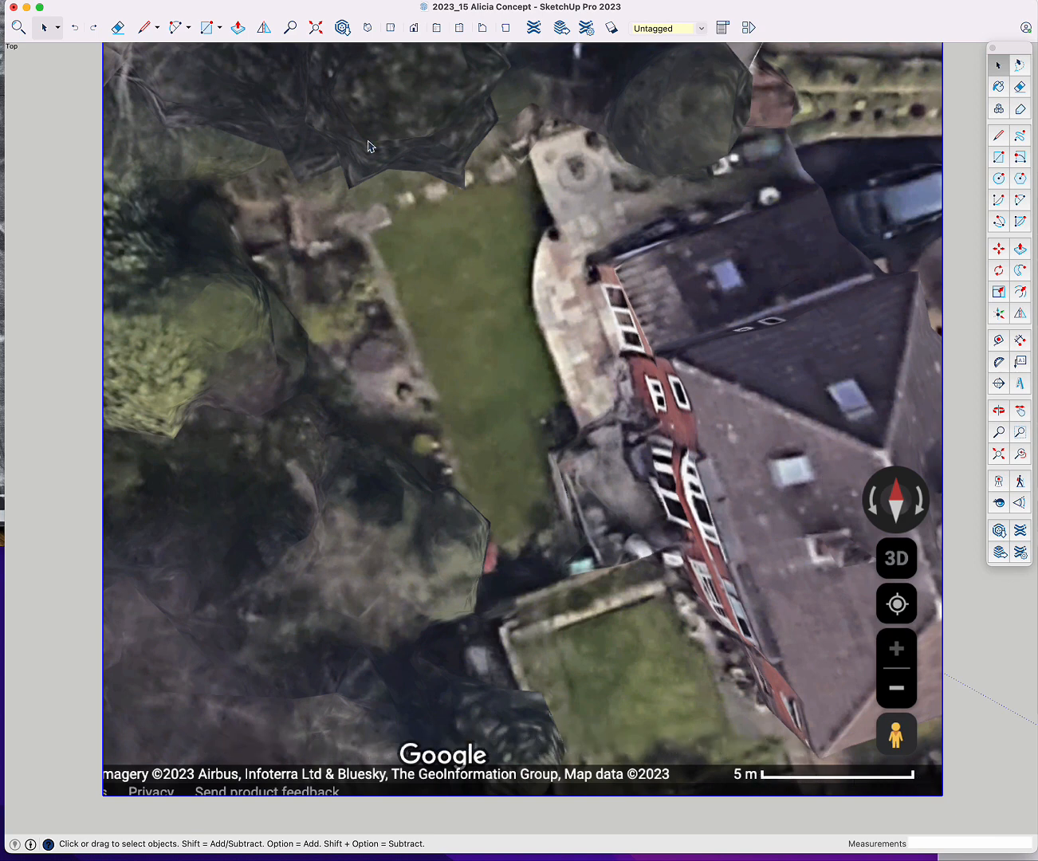
left_click(153, 28)
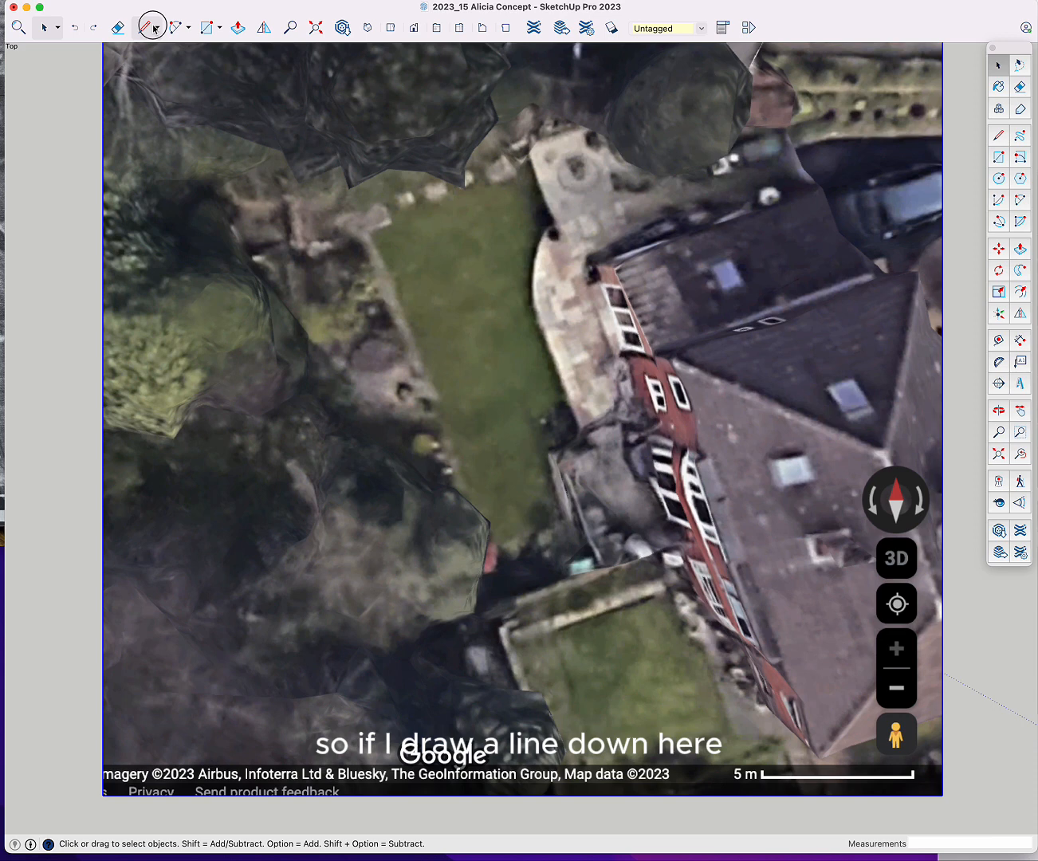
left_click(765, 775)
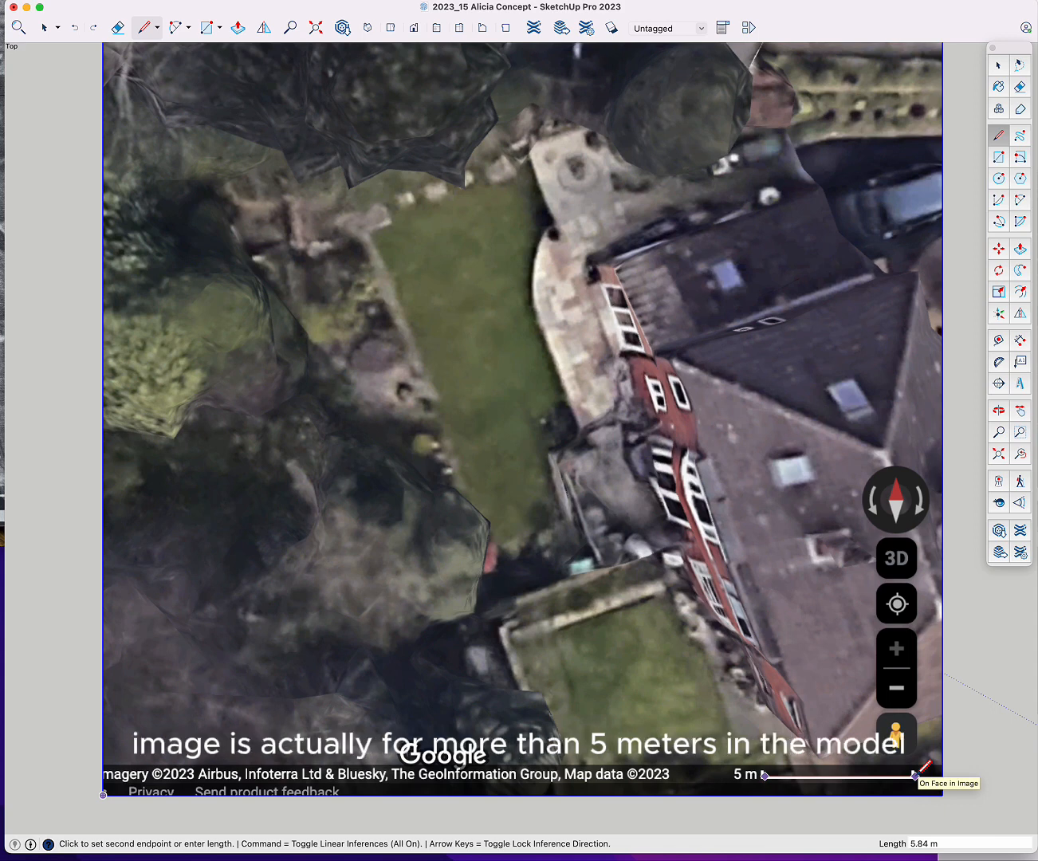
key("space")
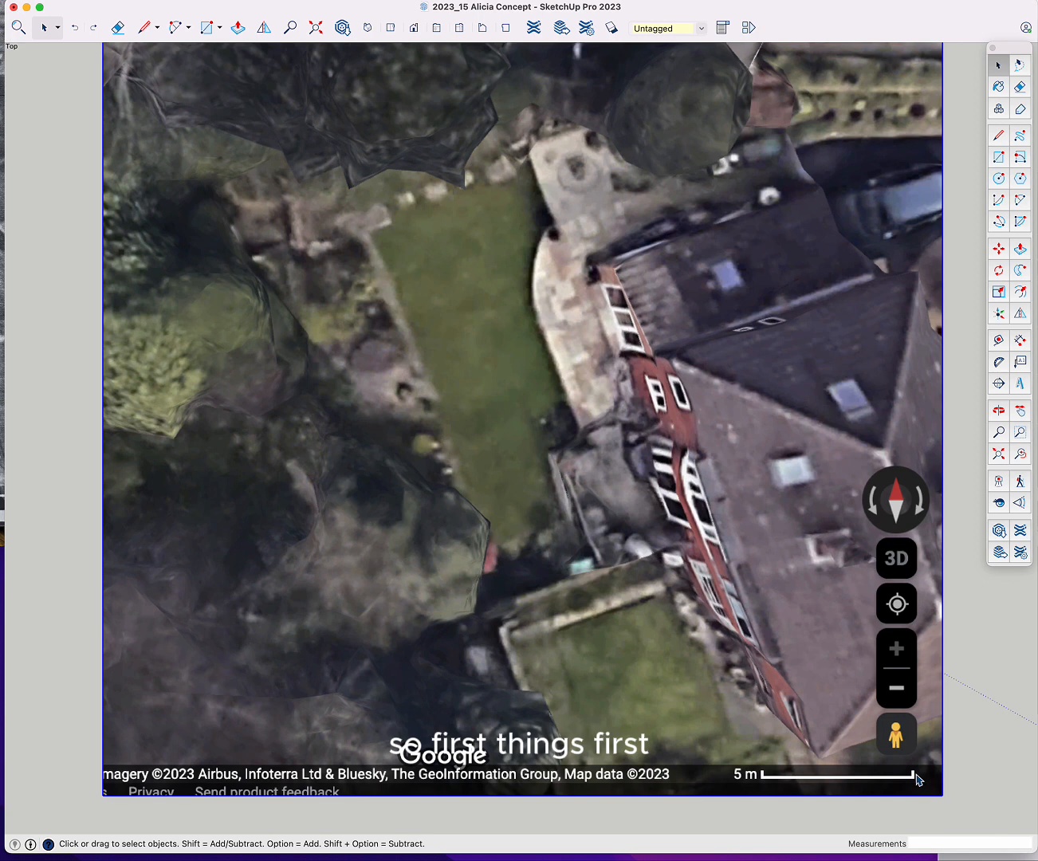
- Resize the model with the Tape Measure so that the aerial image's scale bar is exactly 5 m long
left_click(998, 340)
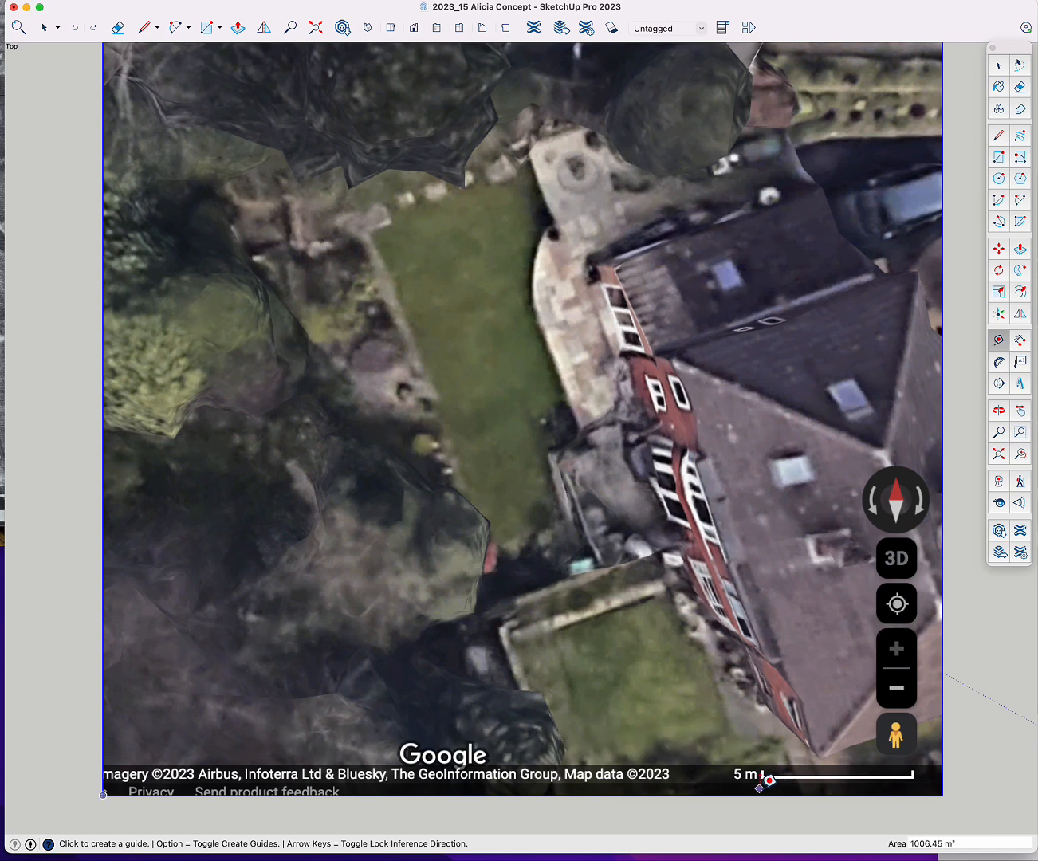
left_click(765, 773)
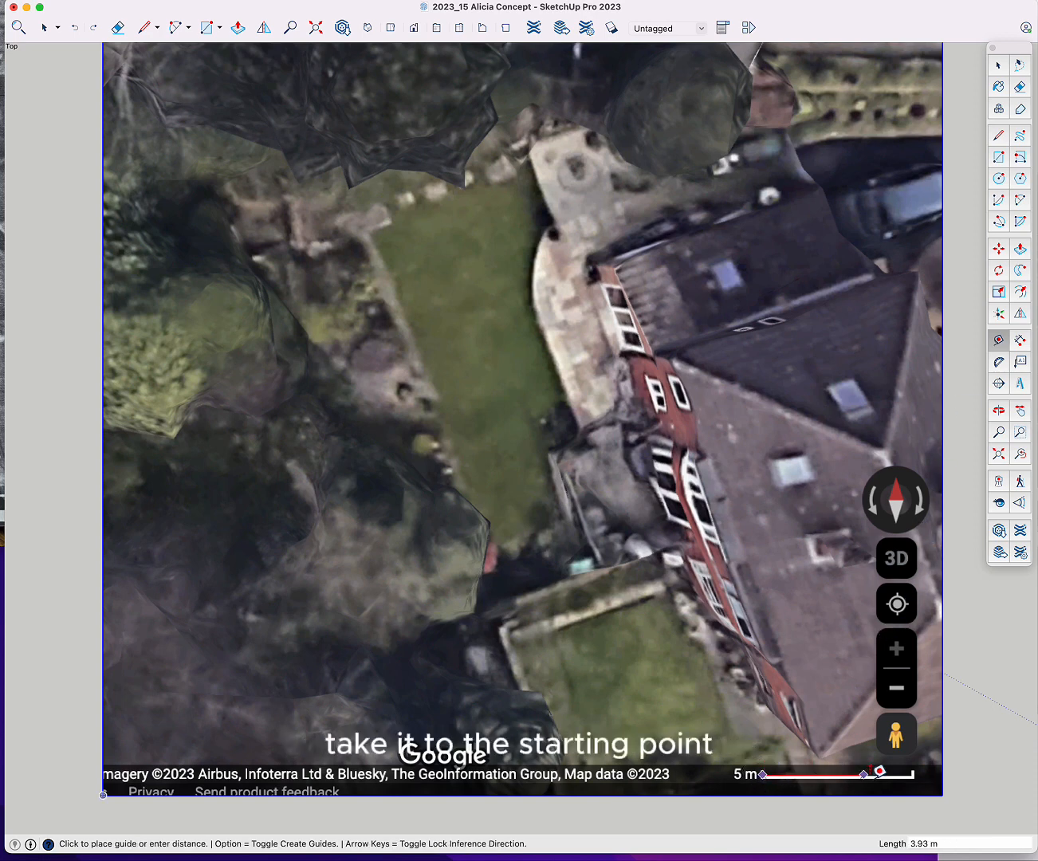
left_click(914, 773)
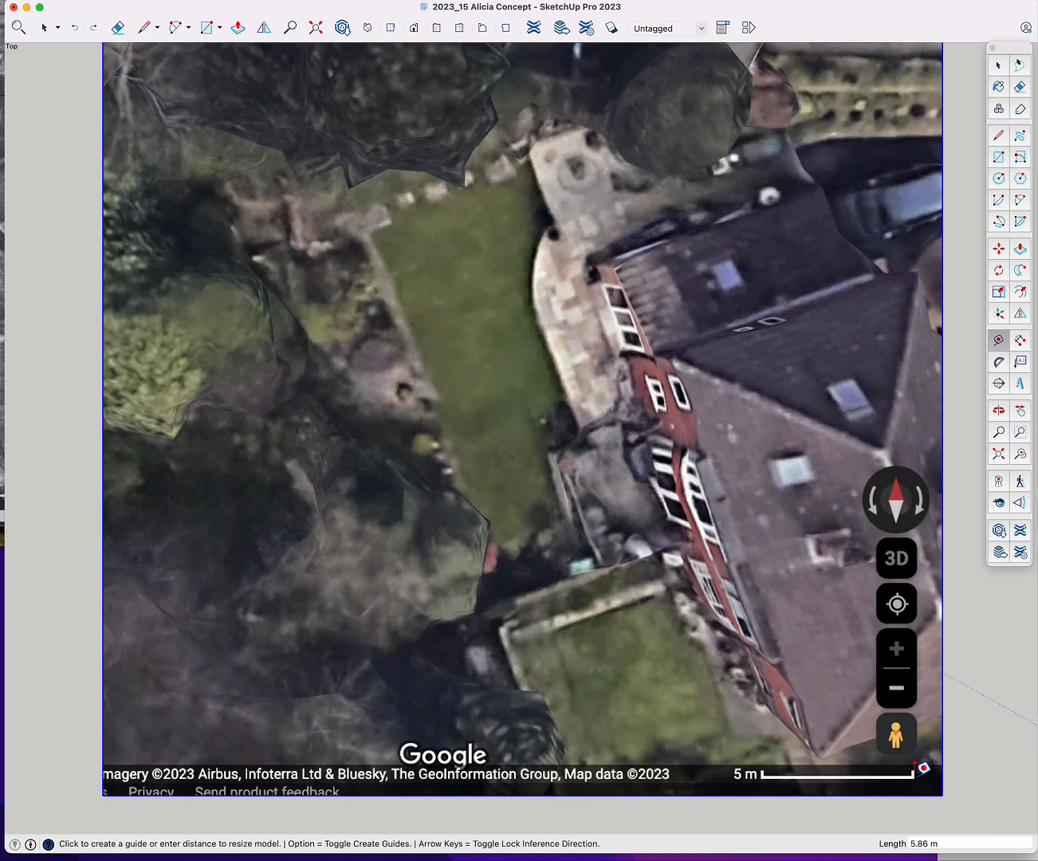
left_click_drag(940, 841, 877, 843)
type("5")
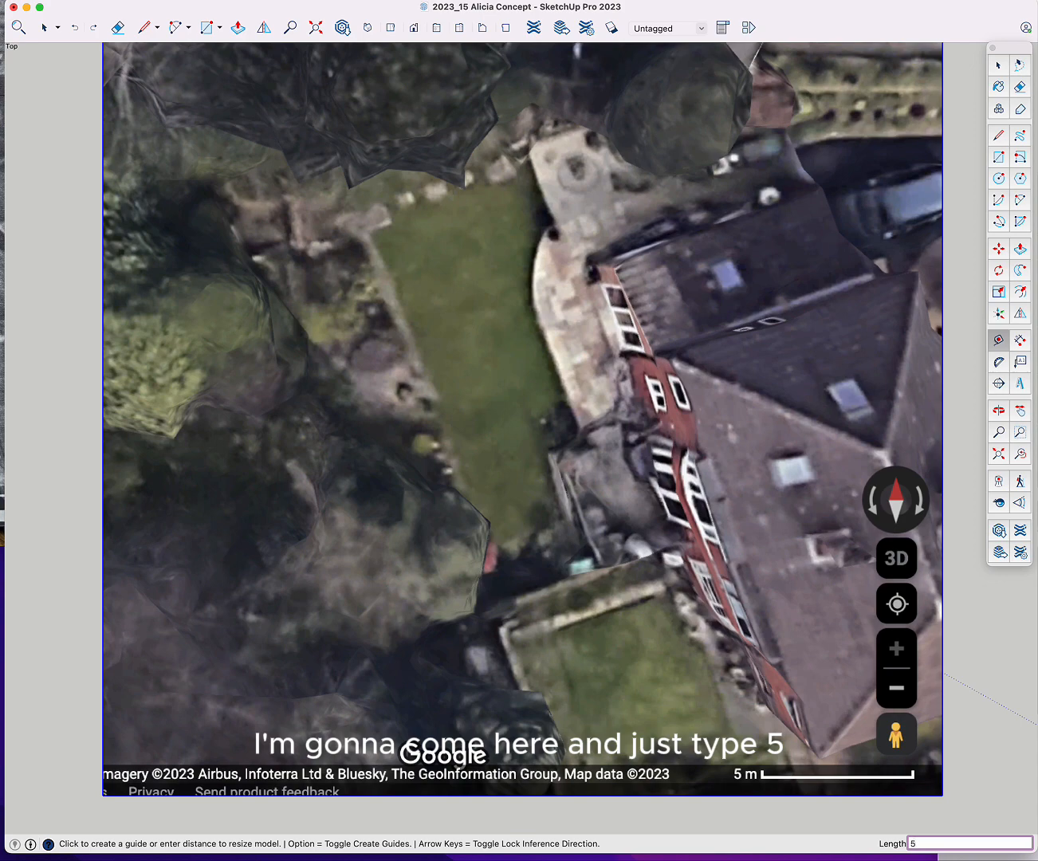
key("Return")
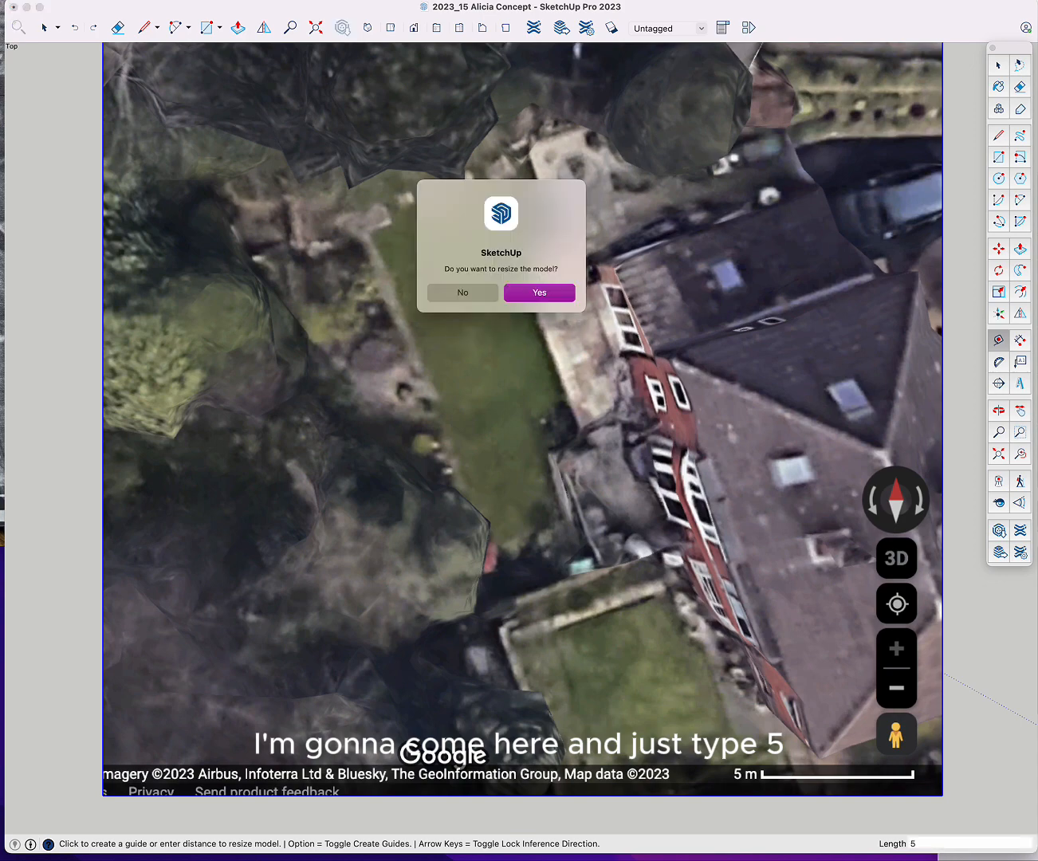
left_click(548, 294)
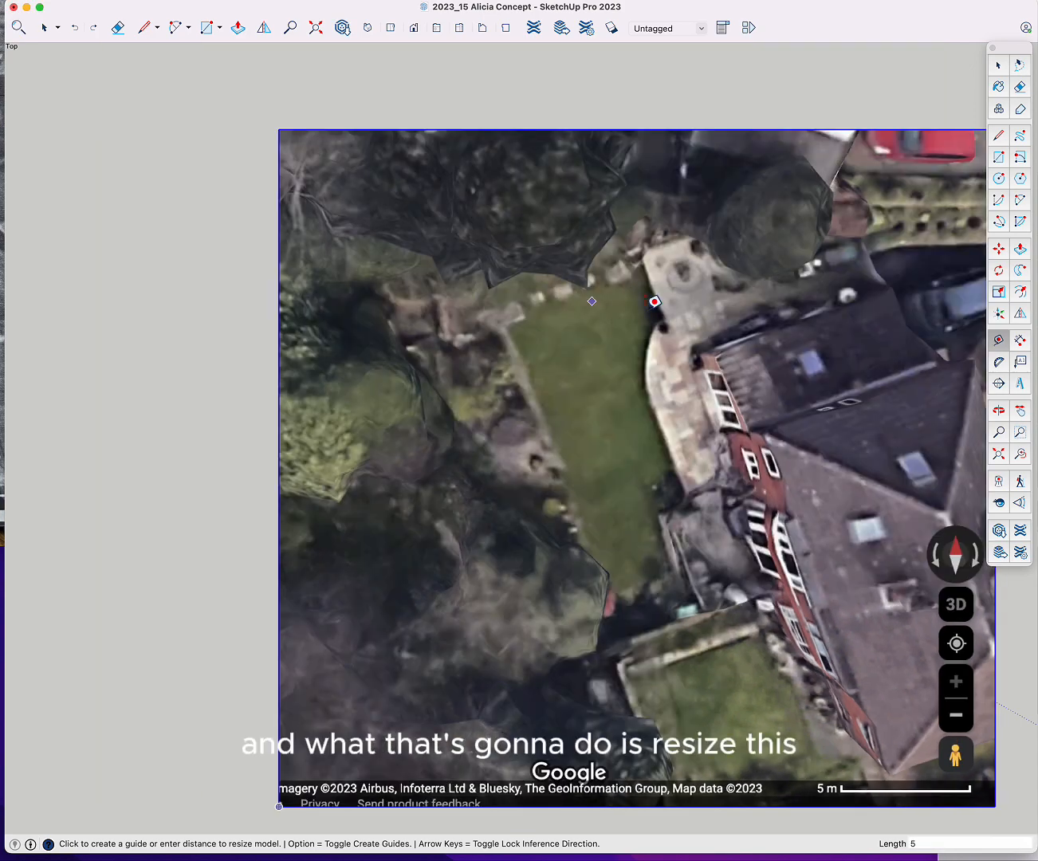
scroll(679, 311, "down", 2)
scroll(706, 319, "down", 1)
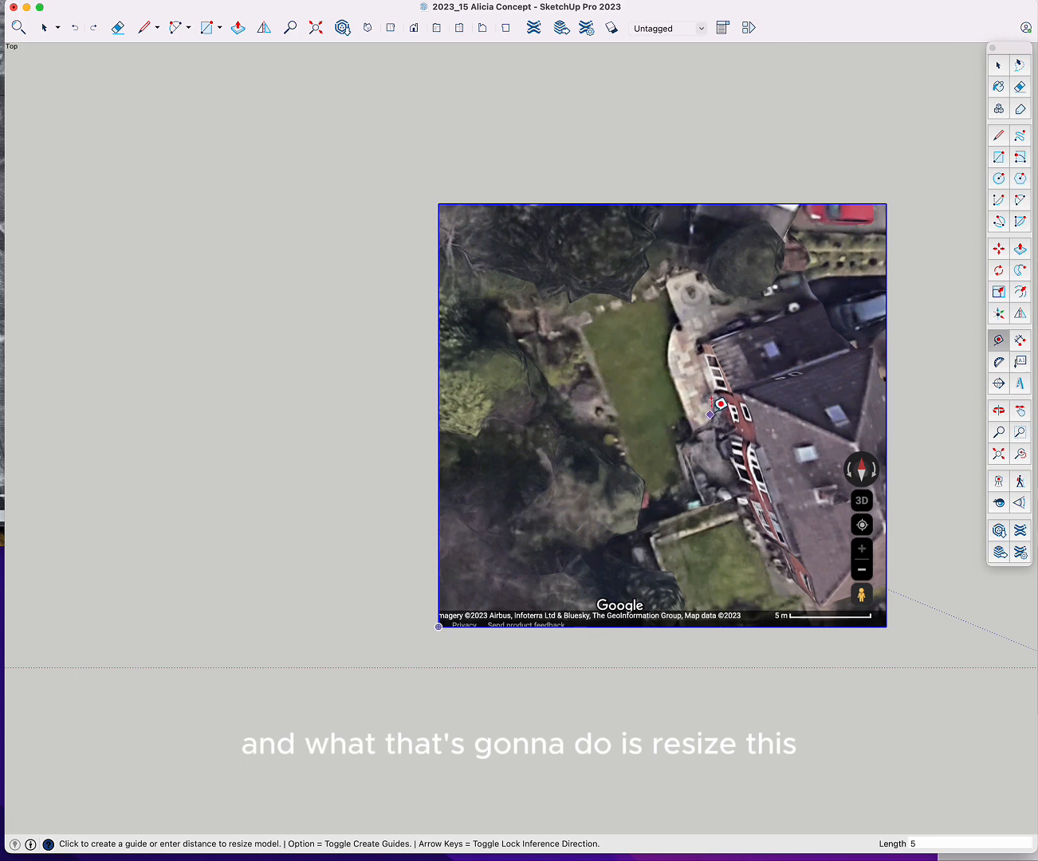
middle_click_drag(712, 405, 546, 367, "shift")
key("space")
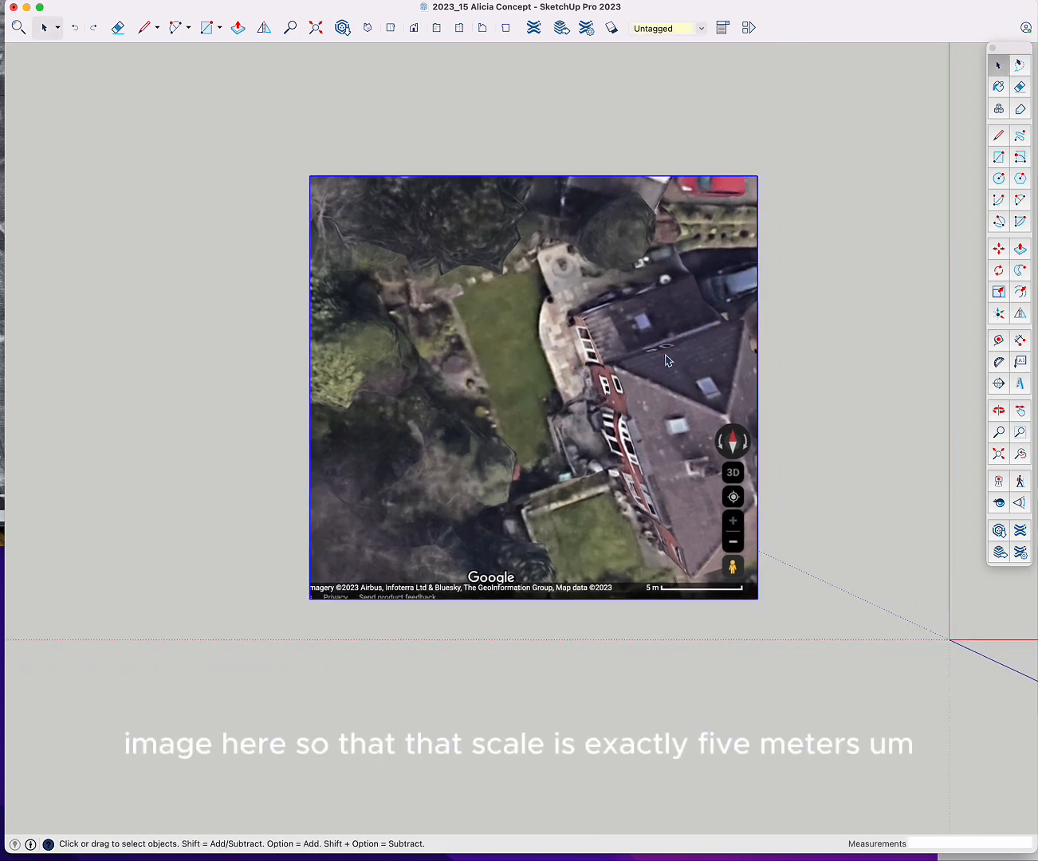
scroll(652, 339, "up", 1)
scroll(652, 340, "up", 1)
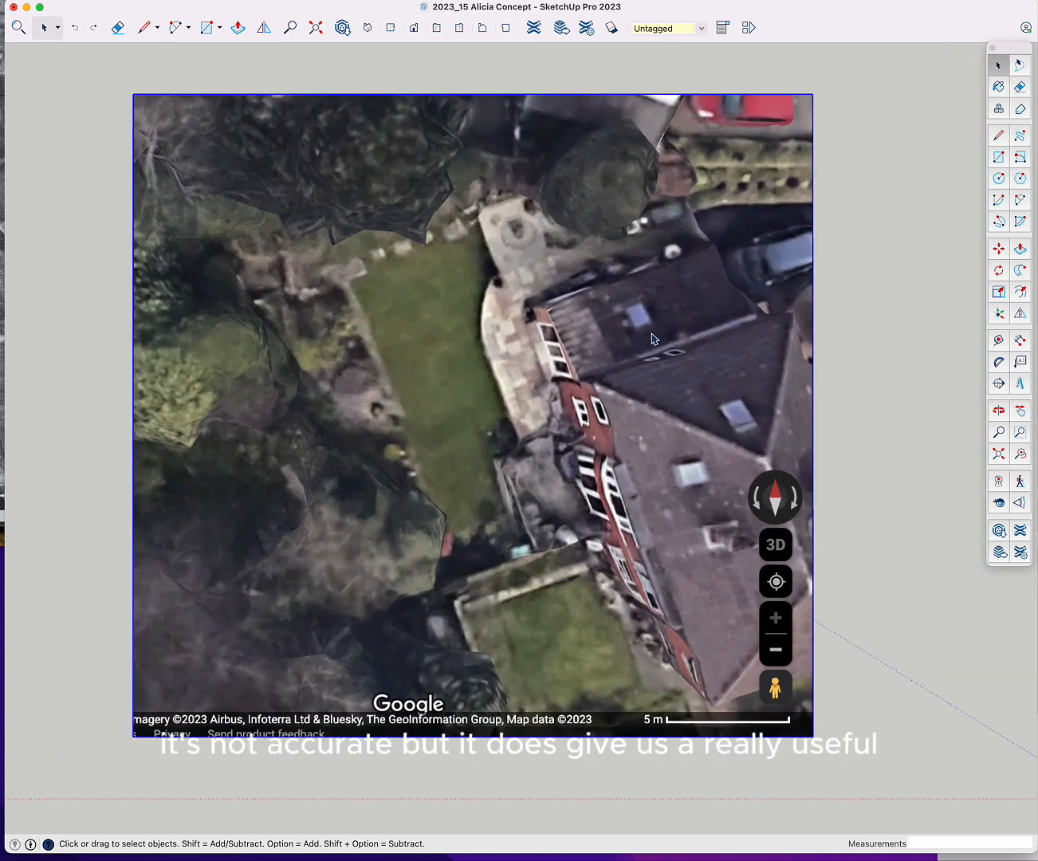
middle_click_drag(652, 339, 732, 335, "shift")
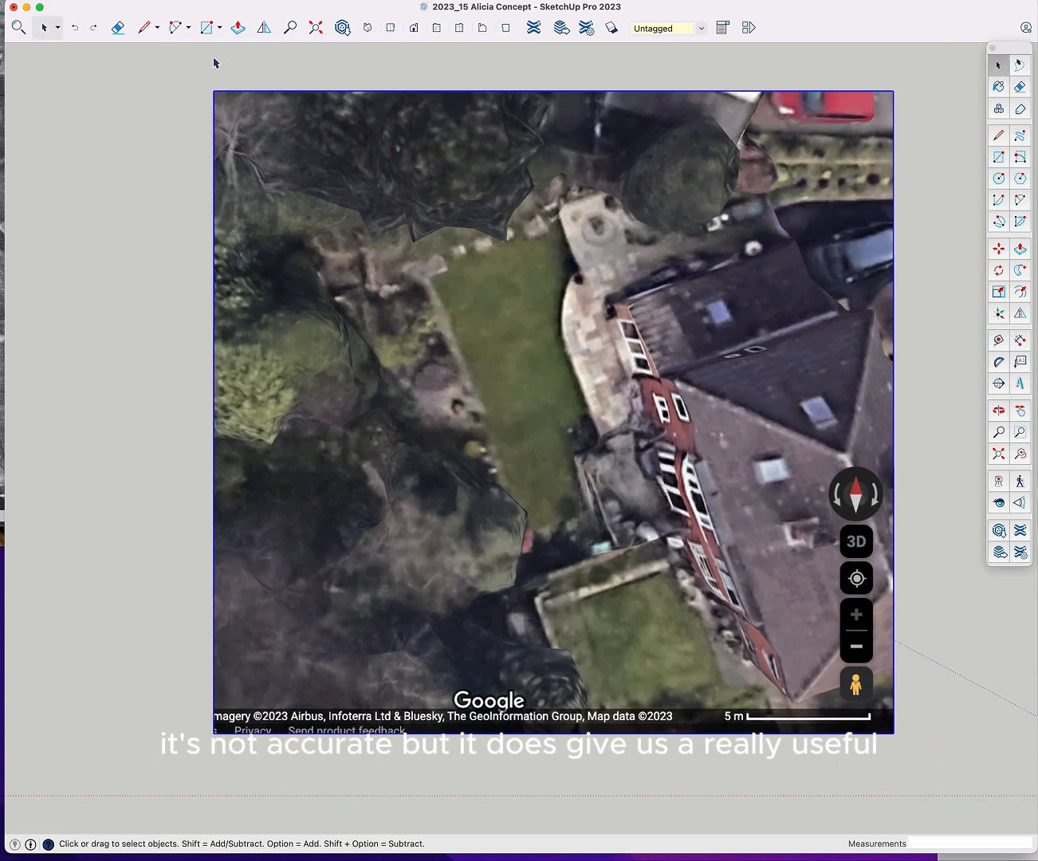
left_click(145, 27)
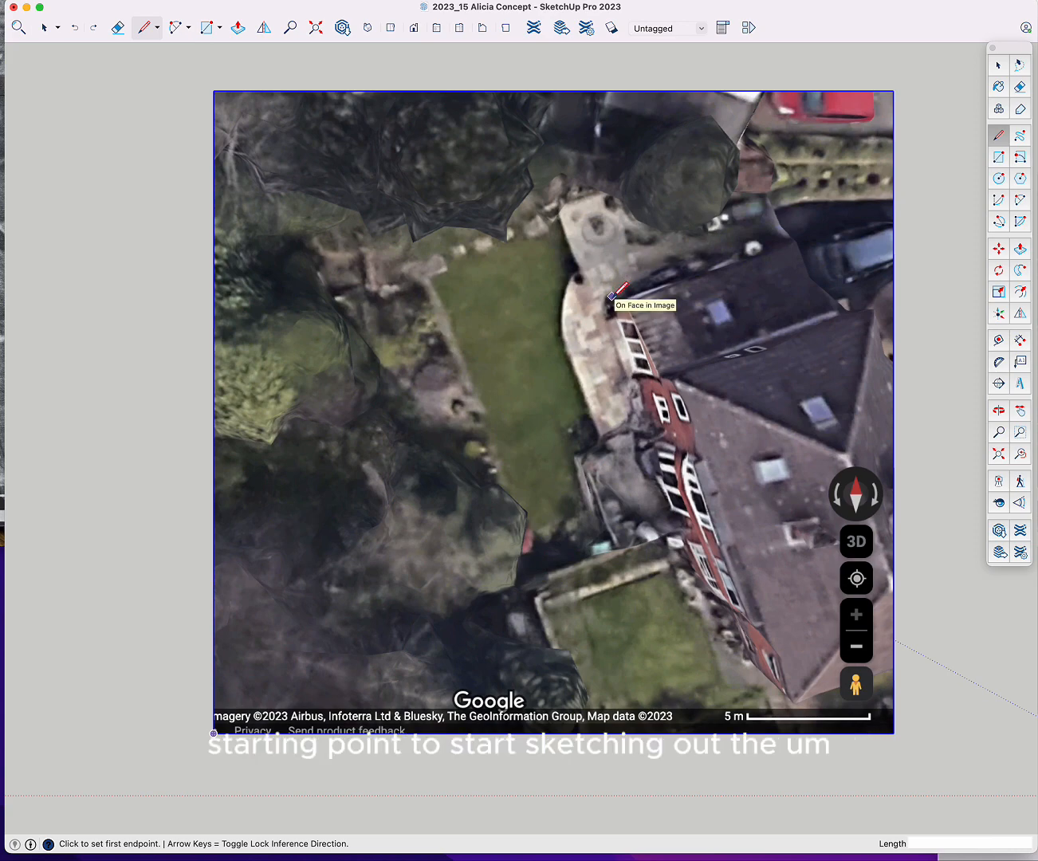
key("space")
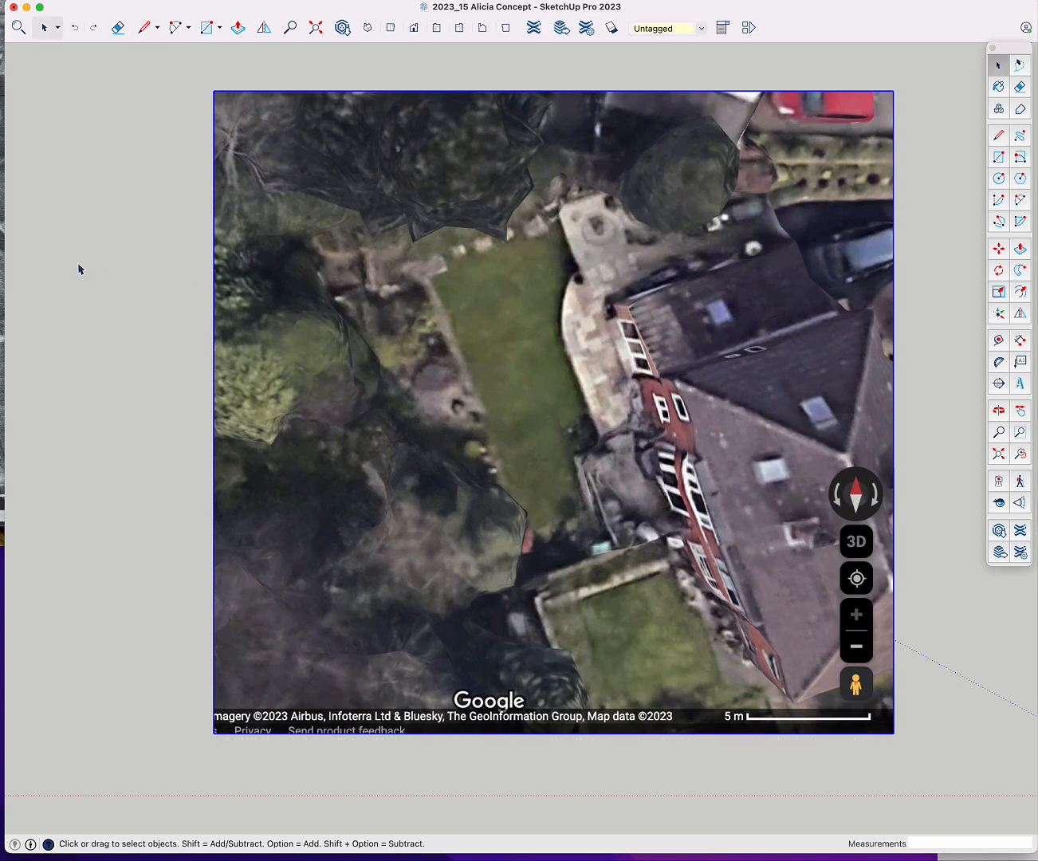
- Review the wall distances in the margin of the survey photo in Preview, and return to the SketchUp model
mouse_move(0, 17)
left_mouse_down()
mouse_move(91, 82)
mouse_move(498, 82)
left_mouse_up()
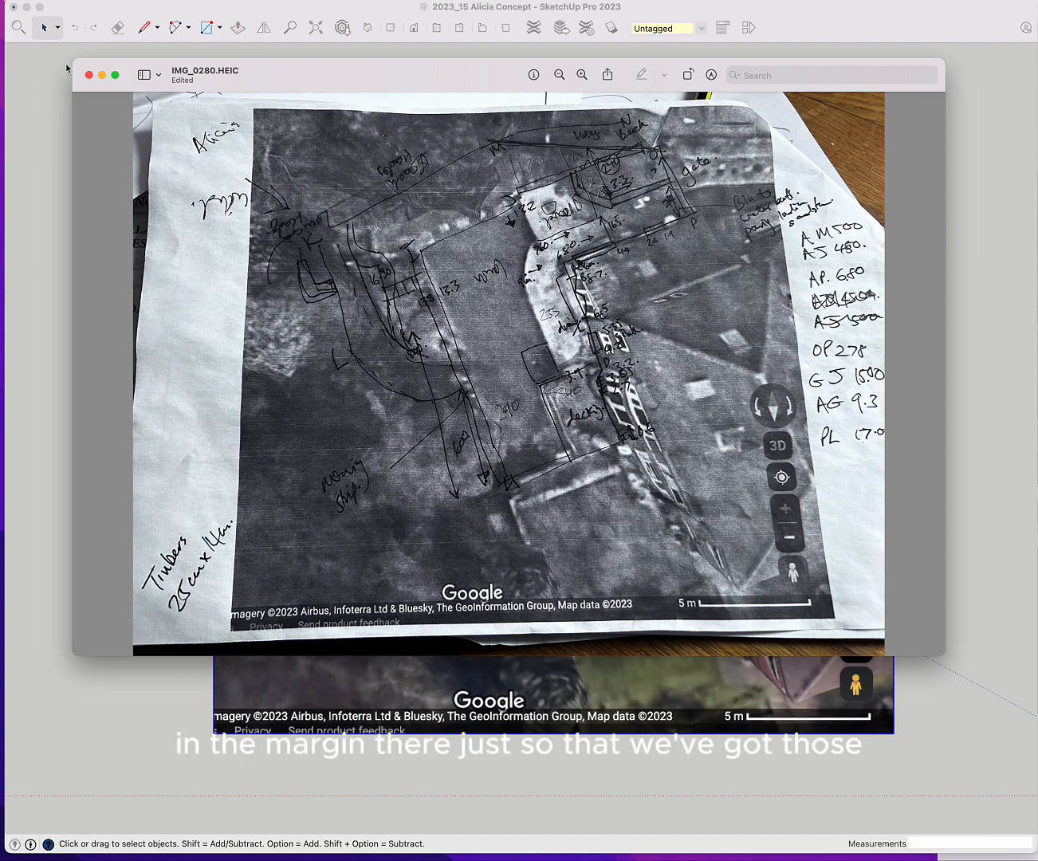
left_click_drag(297, 80, 0, 73)
left_click(497, 65)
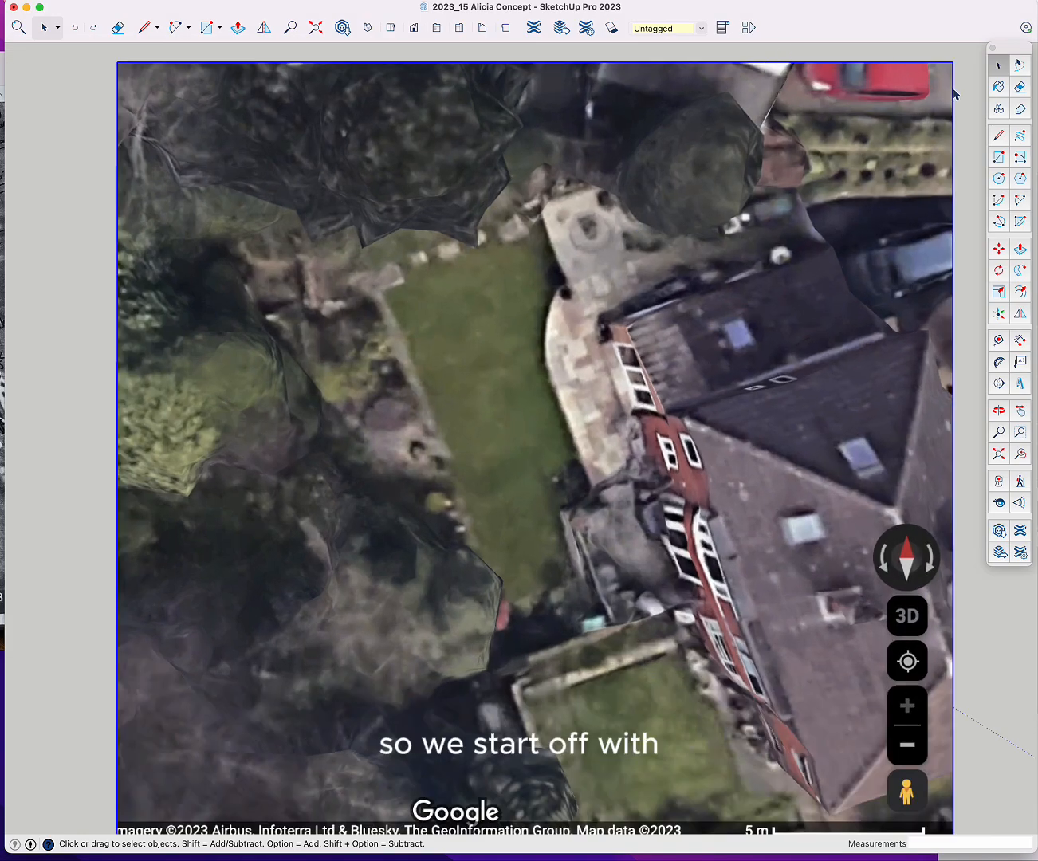
left_click(998, 135)
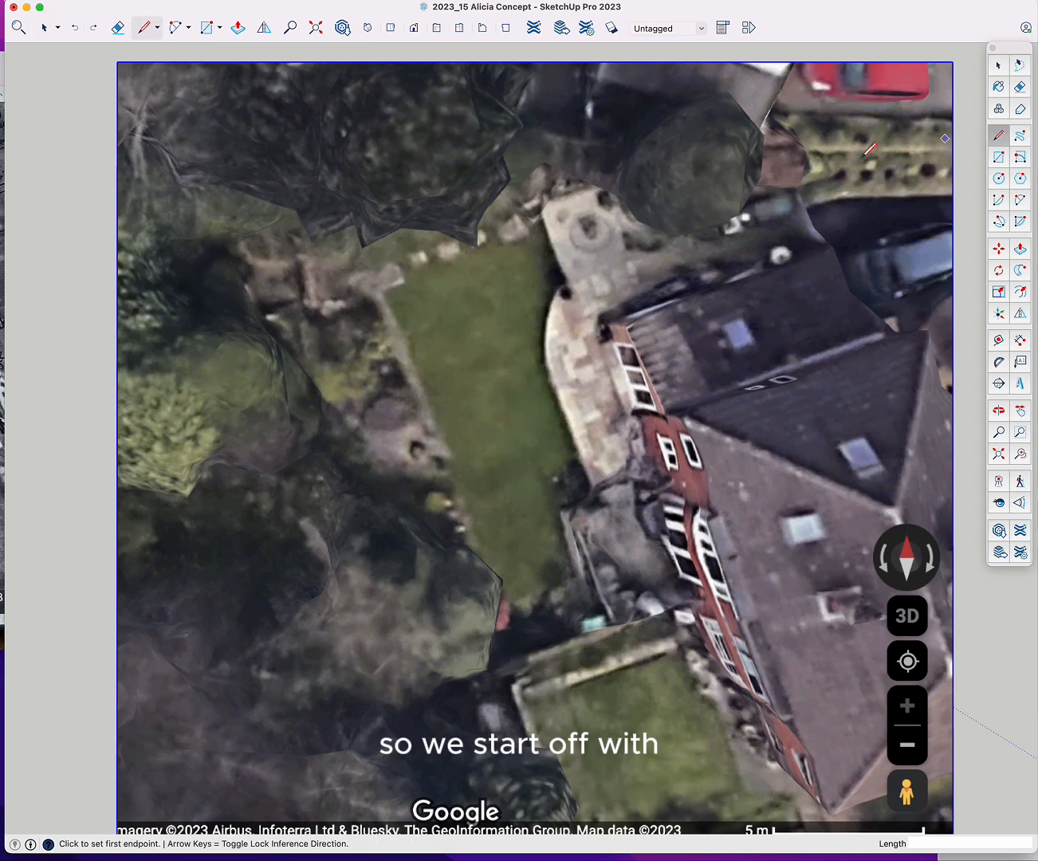
left_click(603, 317)
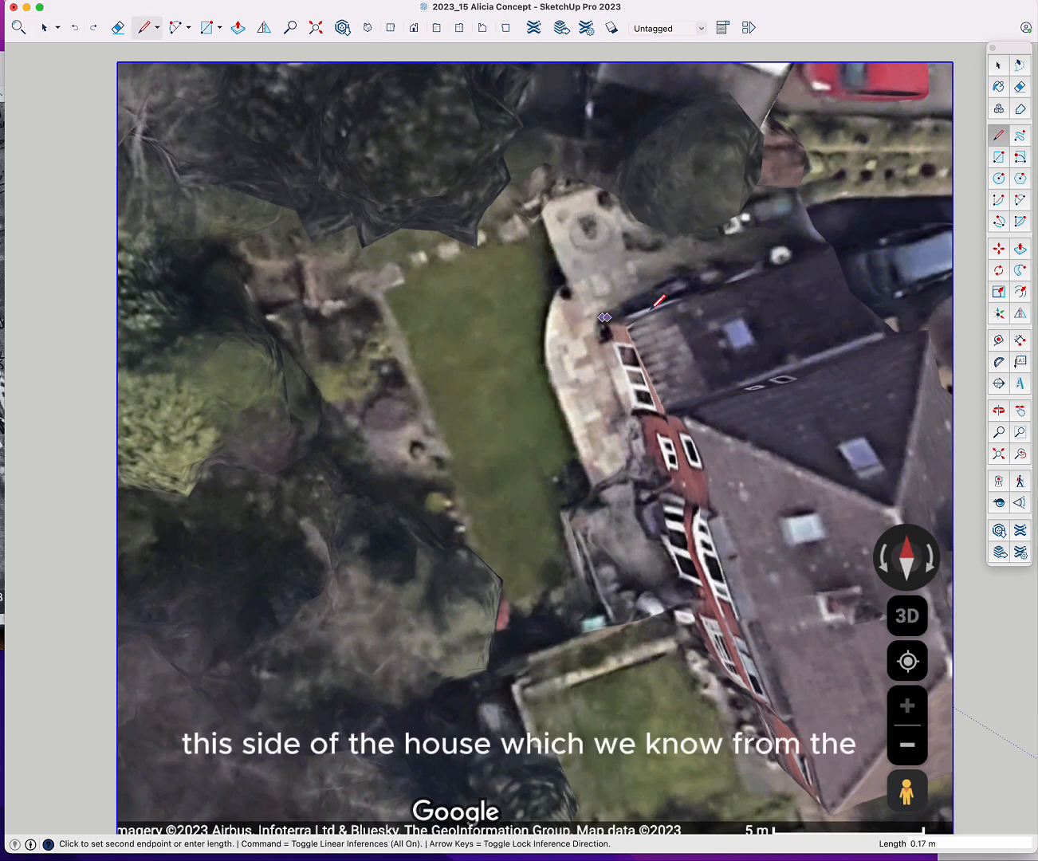
left_click(828, 241)
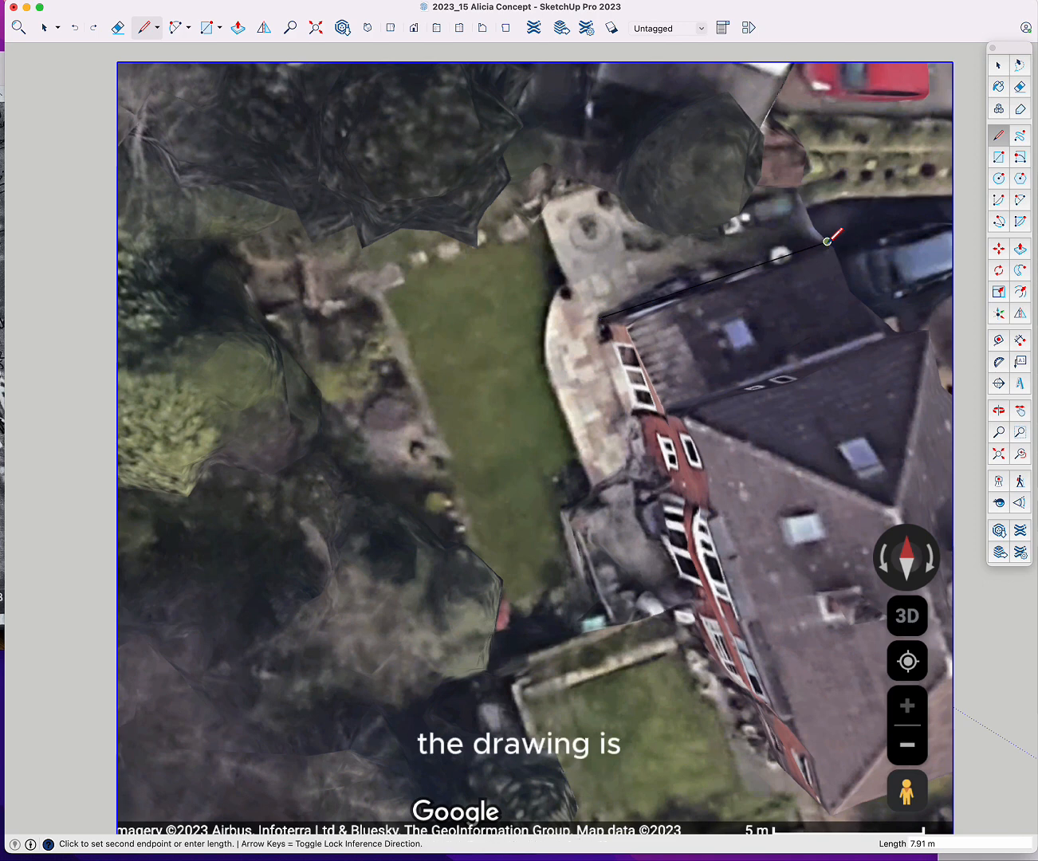
key("Escape")
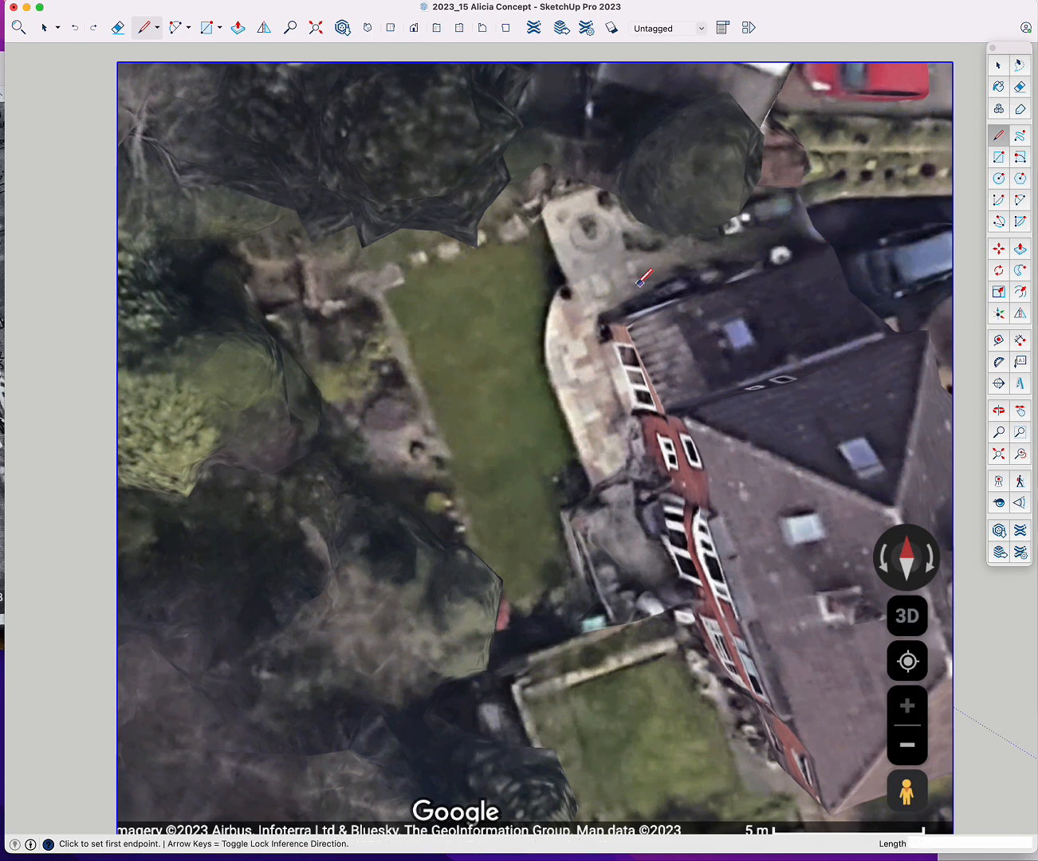
- Draw a 6.8 m line along the upper side wall of the house, starting at the corner by the patio
left_click(604, 321)
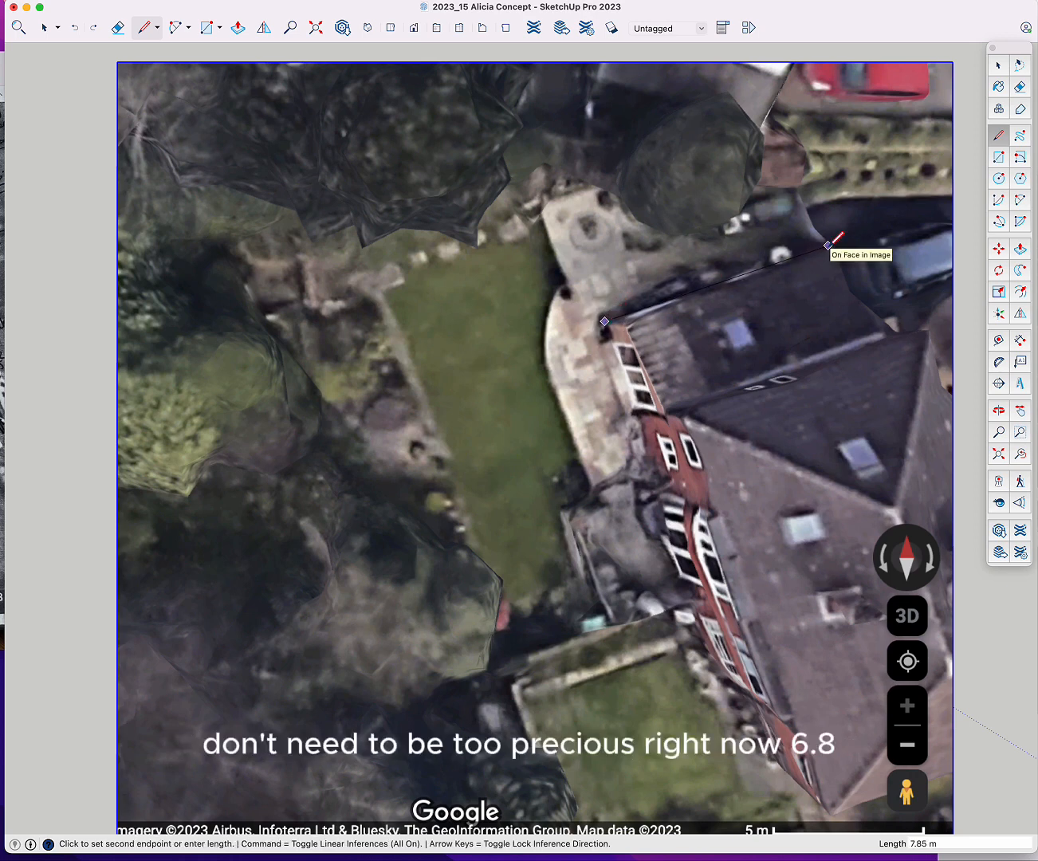
type("6.8")
key("Return")
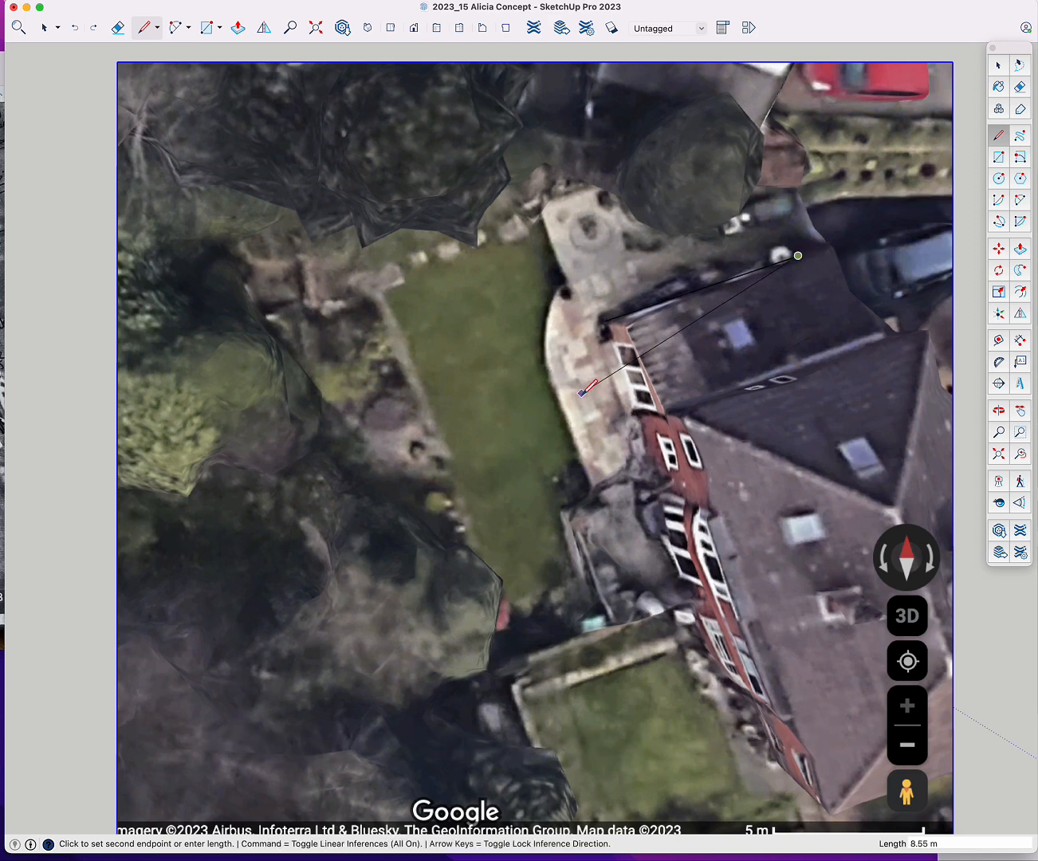
key("space")
- Draw a 9.3 m line along the garden-facing house wall from the patio corner, perpendicular to the side wall line
left_click(146, 28)
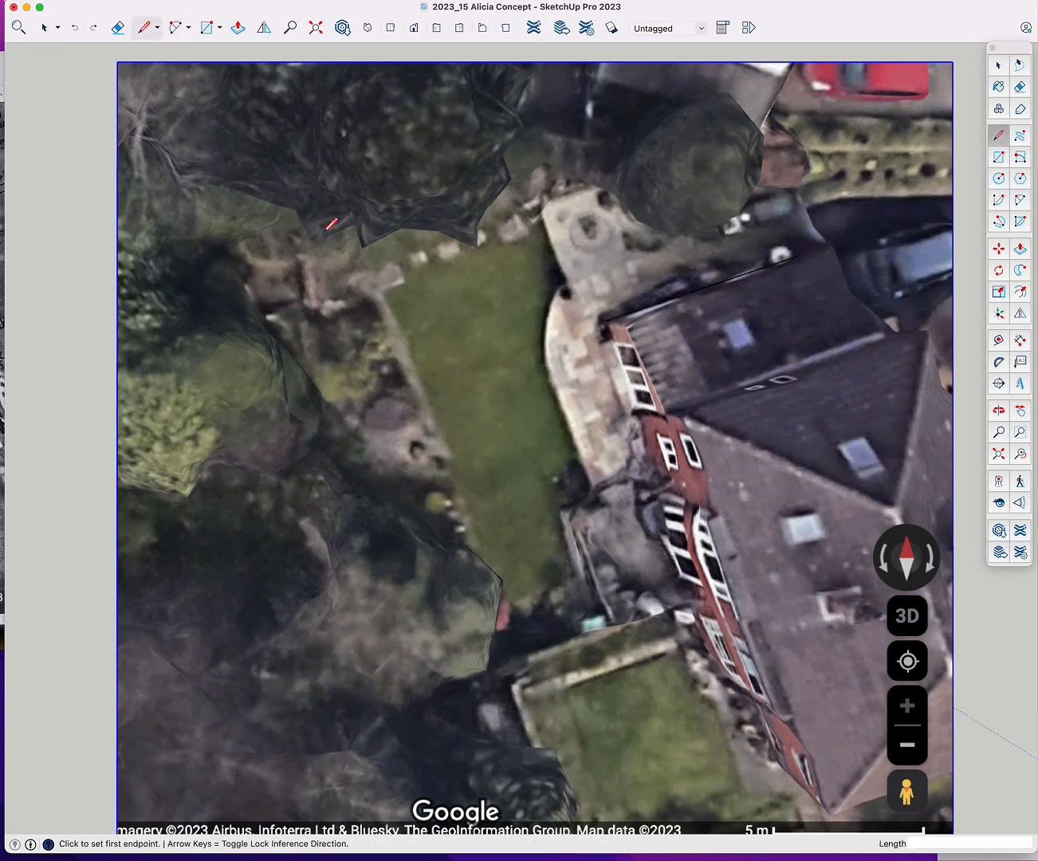
left_click(604, 321)
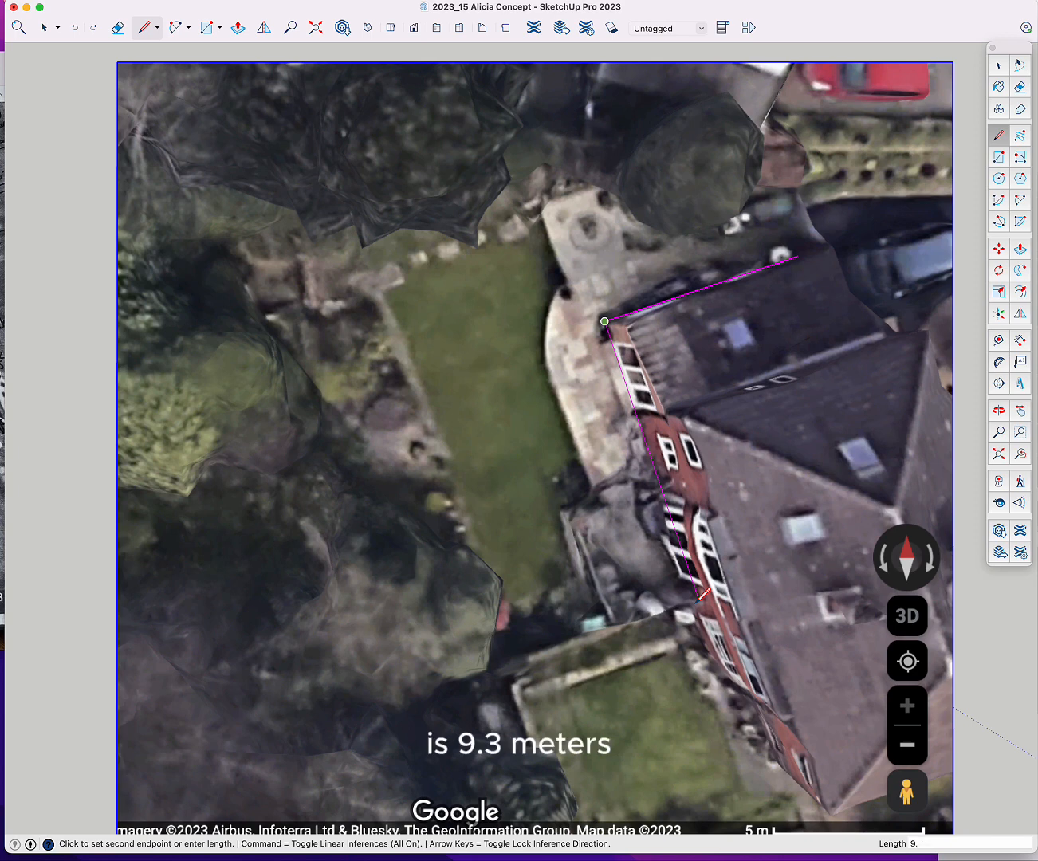
key("Return")
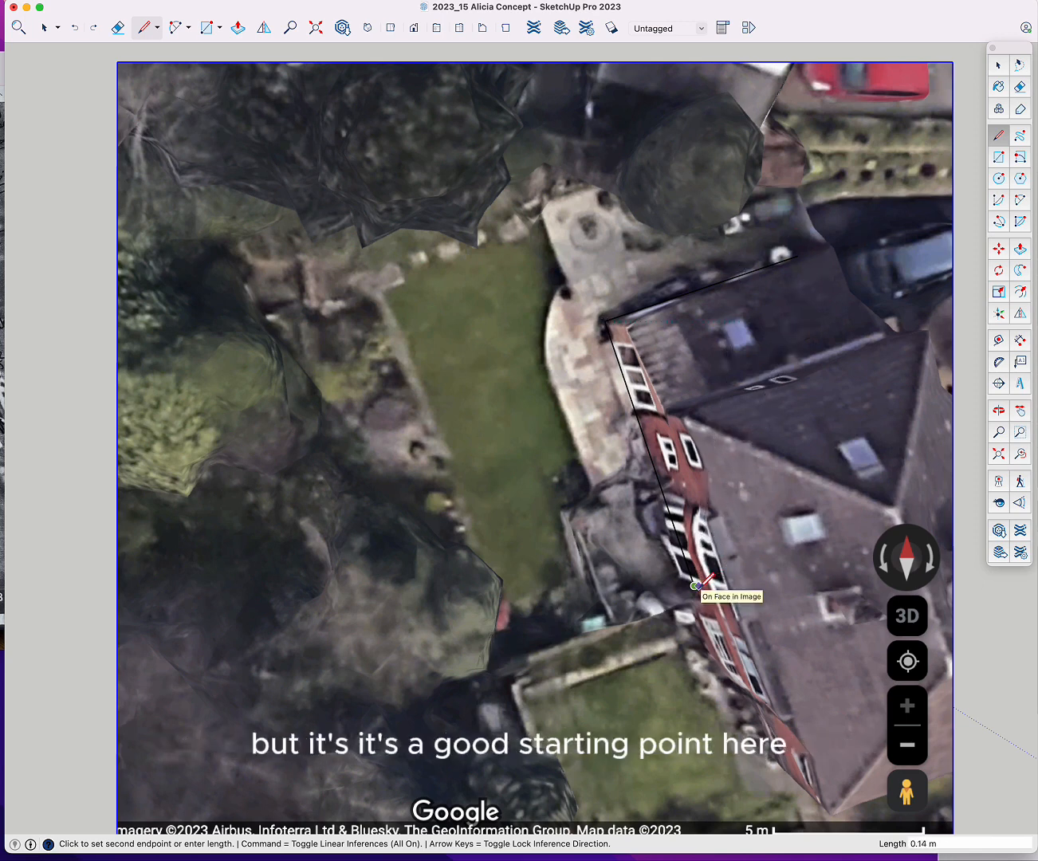
key("space")
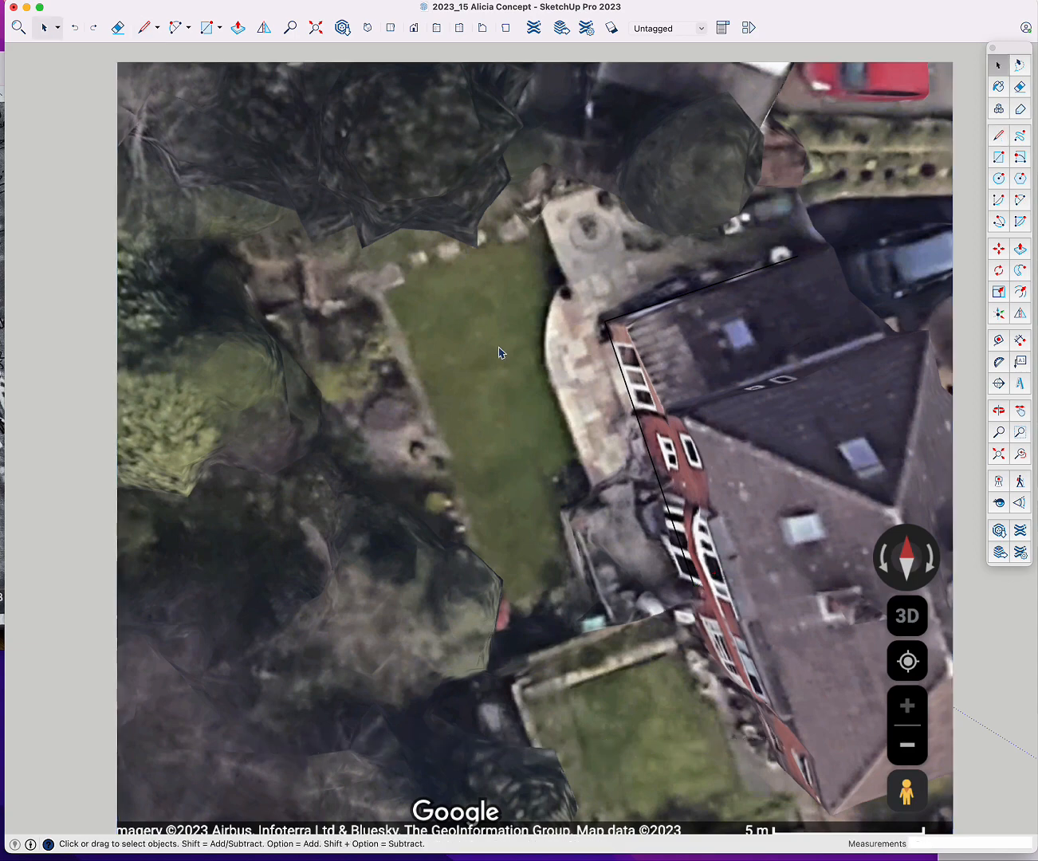
- Draw a 3.40 m line from the lower end of the garden-facing wall line towards the garden, perpendicular to that wall
left_click(144, 28)
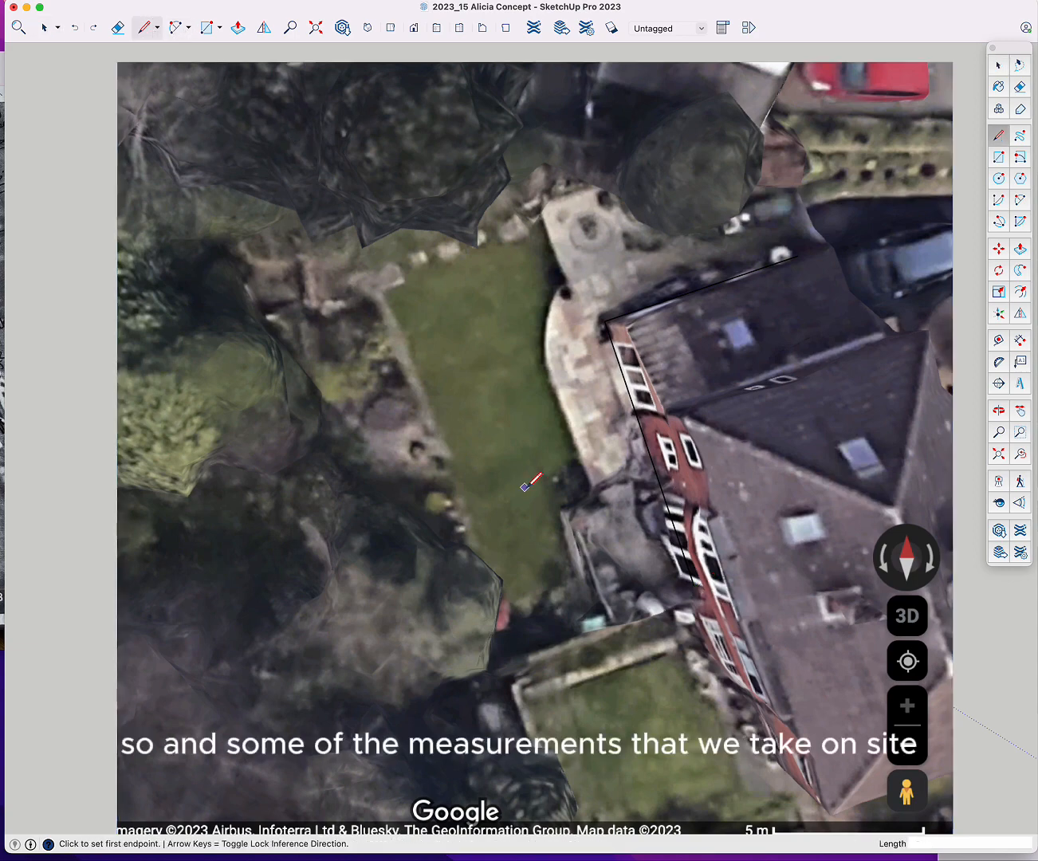
left_click(694, 585)
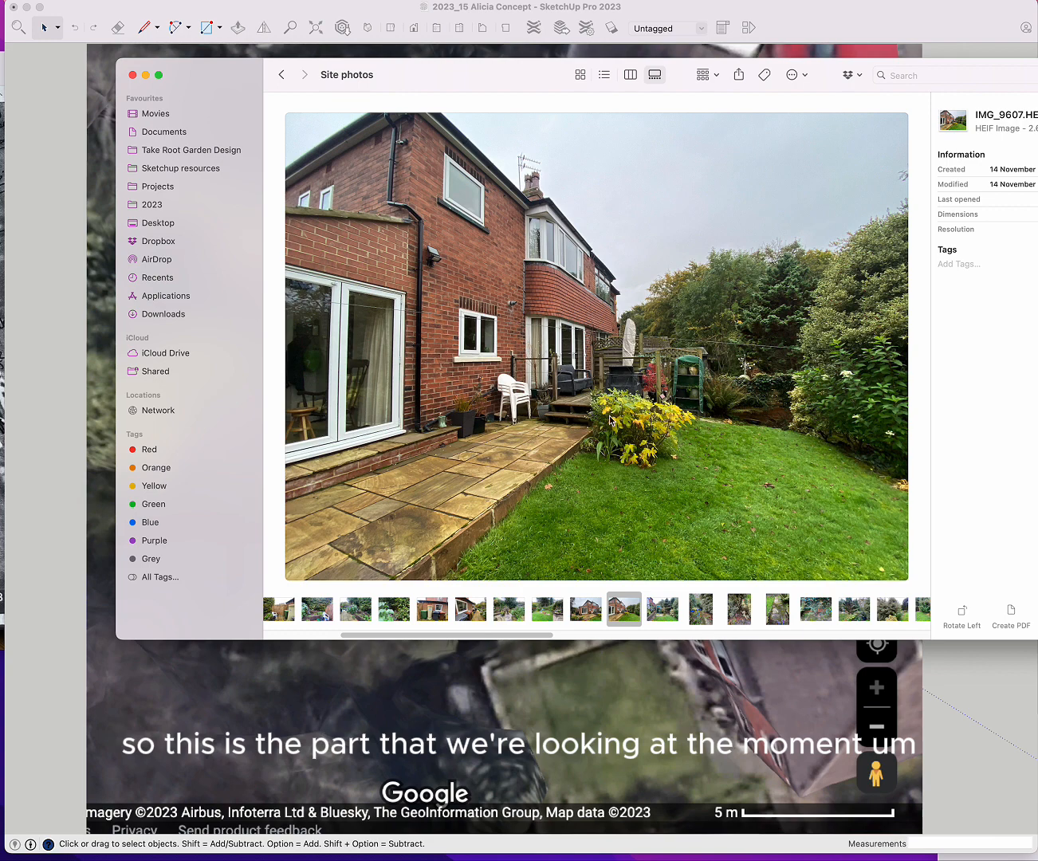
key("Right")
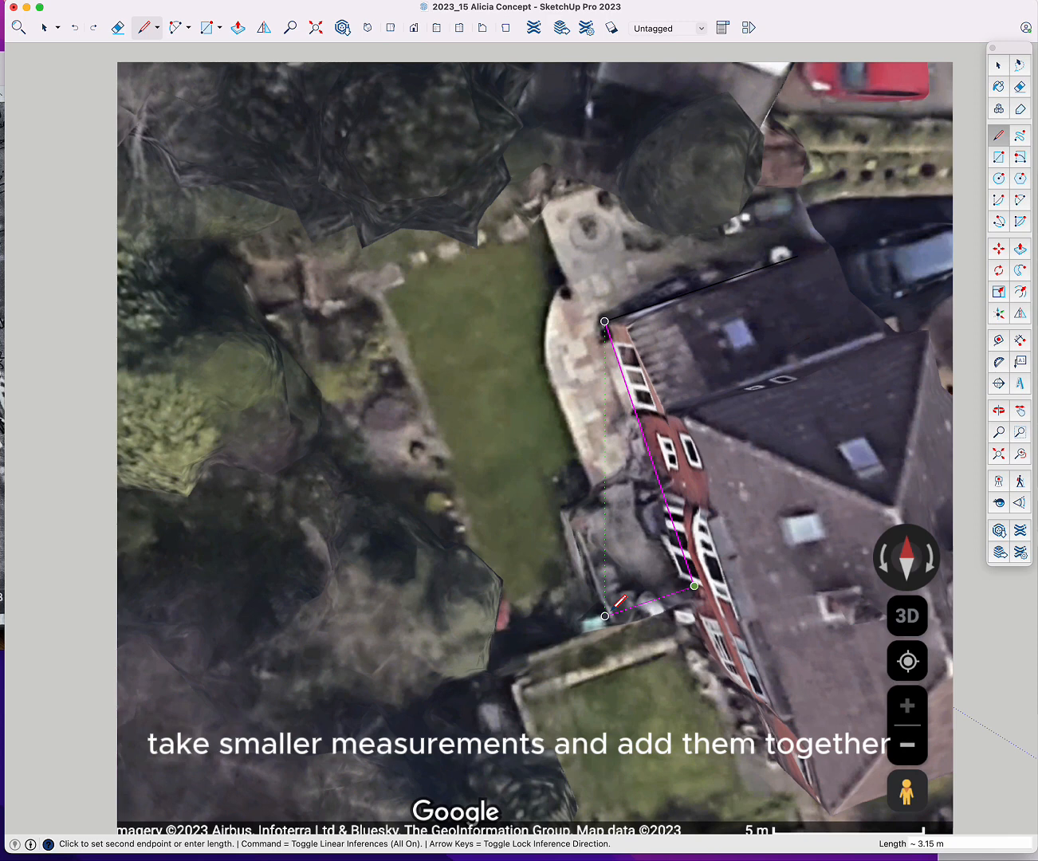
type("3")
type(".40")
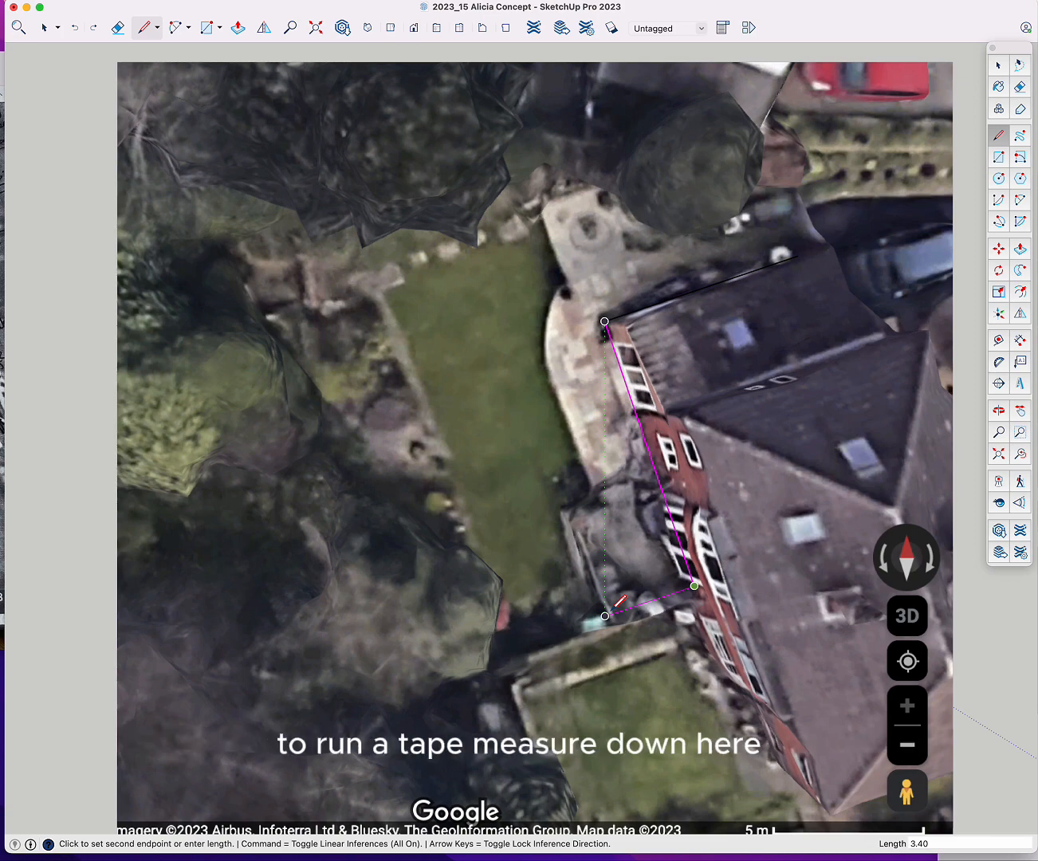
key("super")
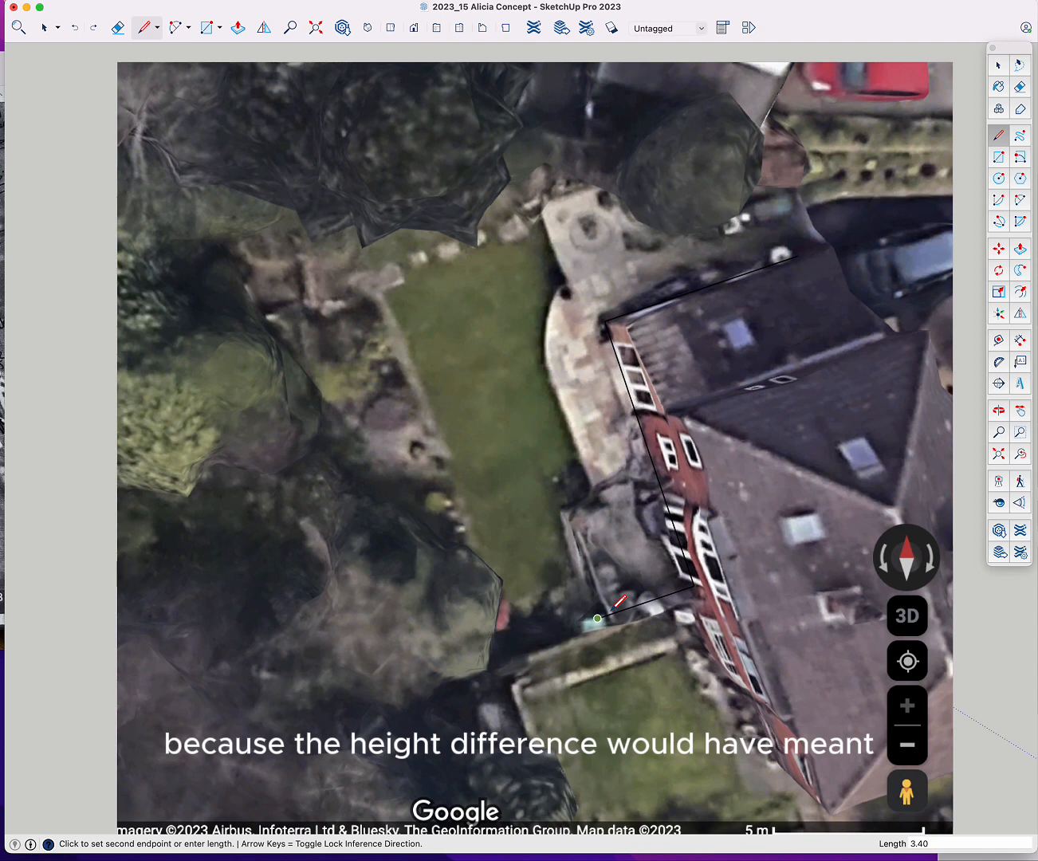
key("Return")
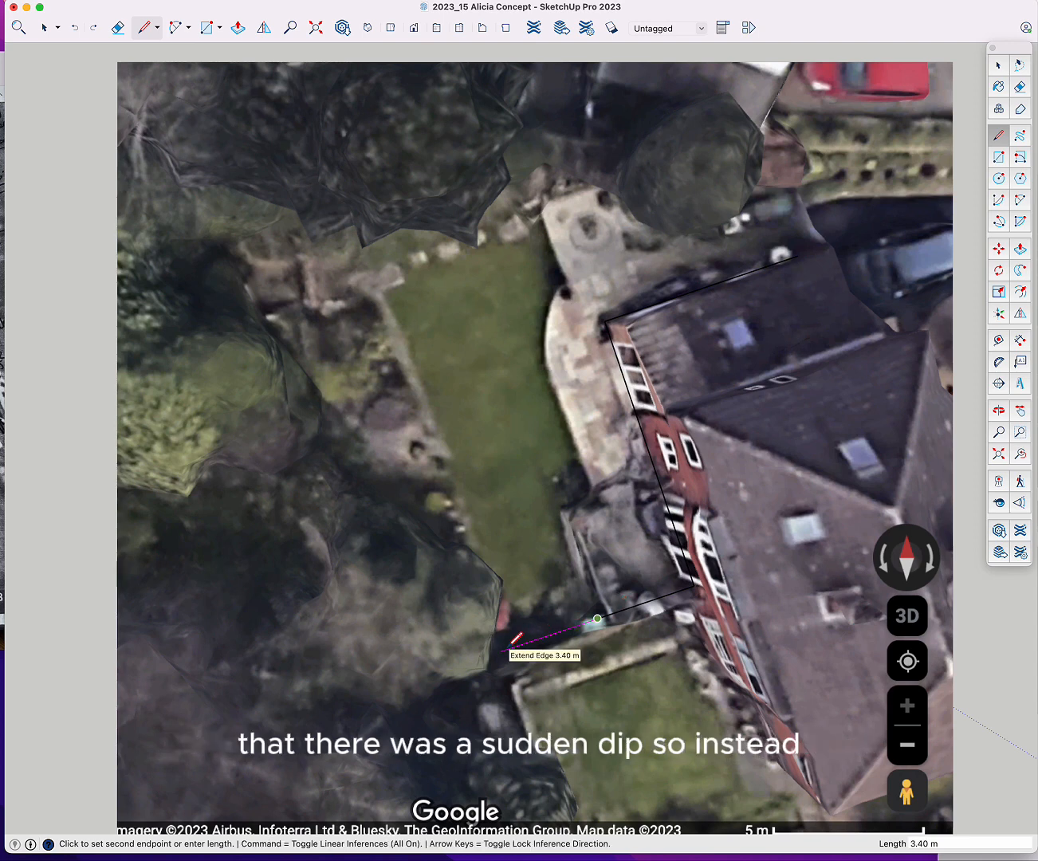
- Continue the lower boundary line a further 2.90 m in the same direction, away from the house
type("2.")
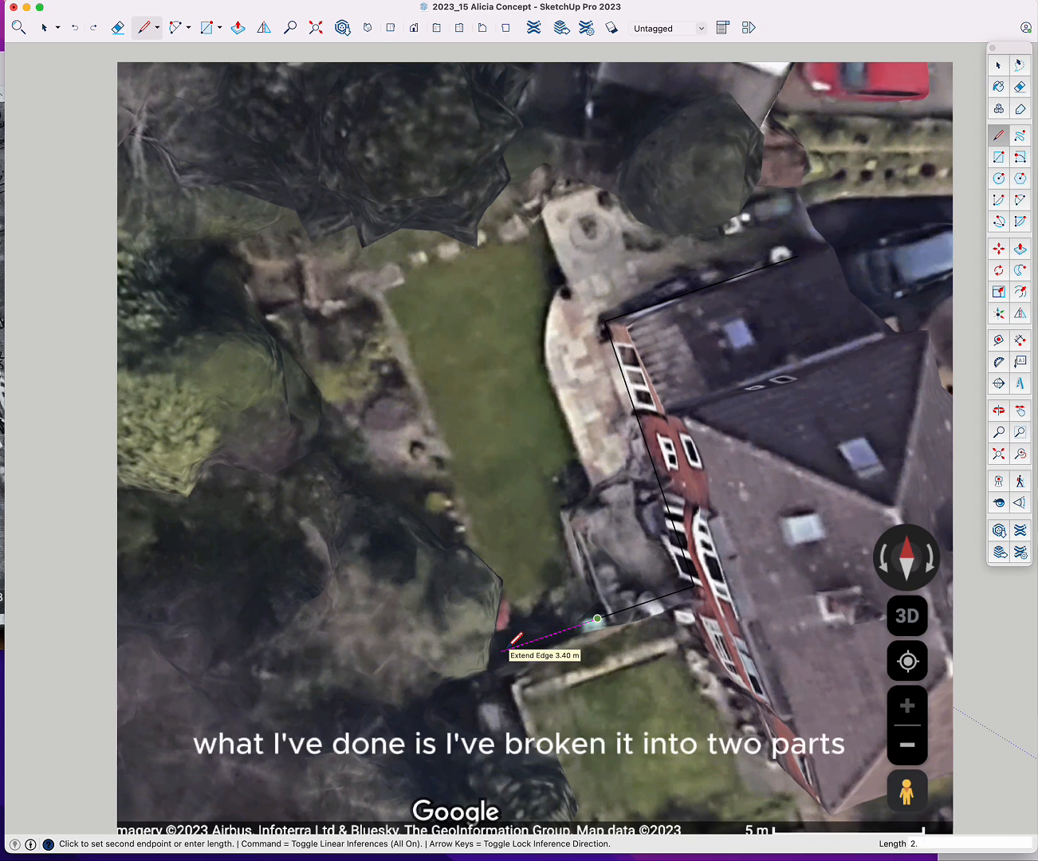
type("90")
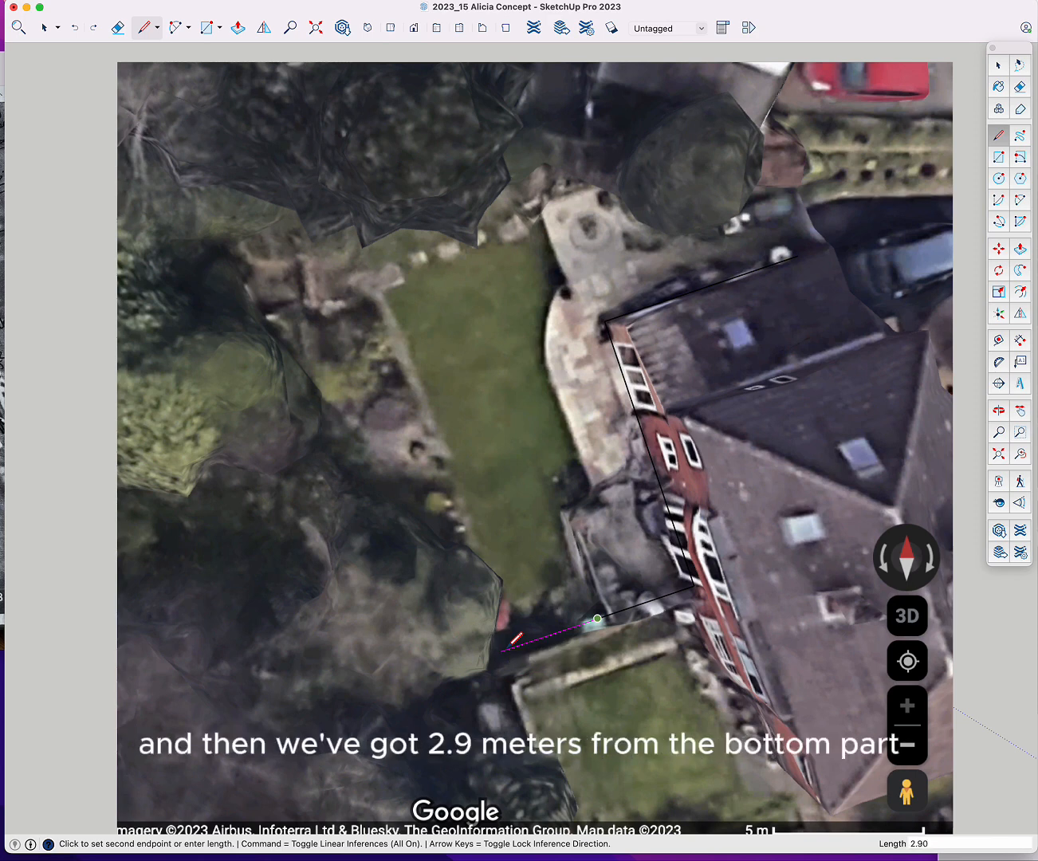
key("Return")
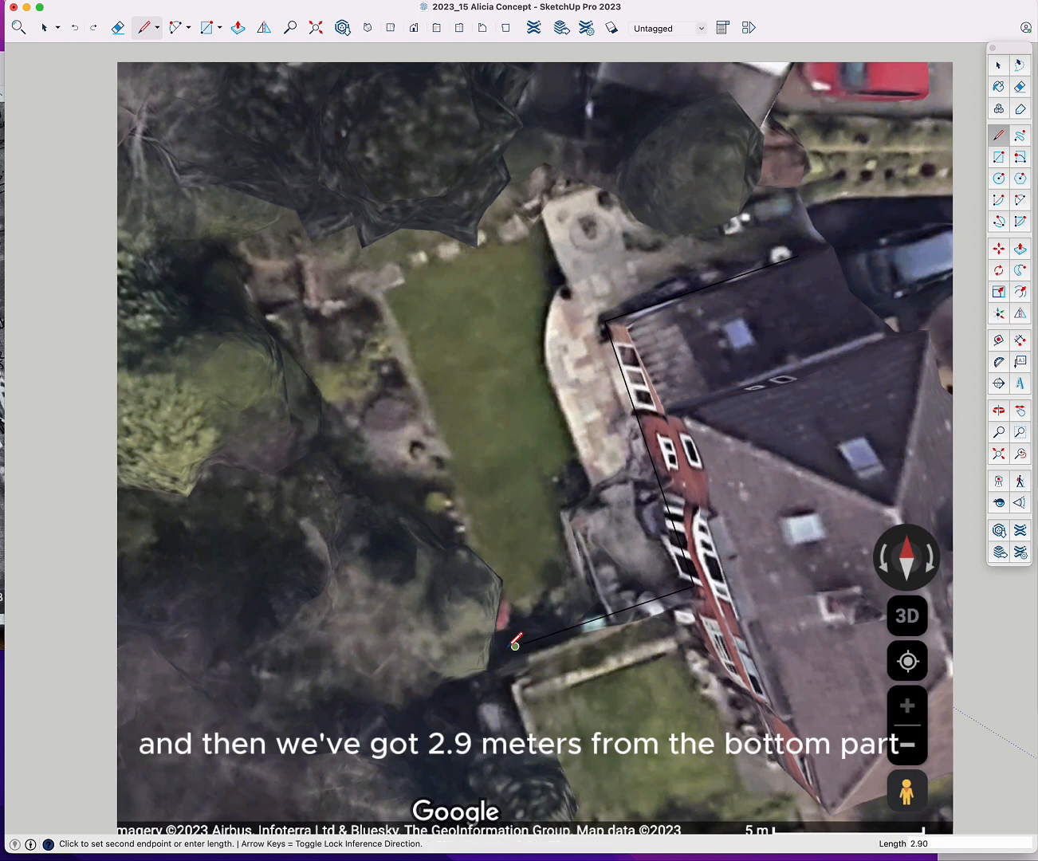
key("space")
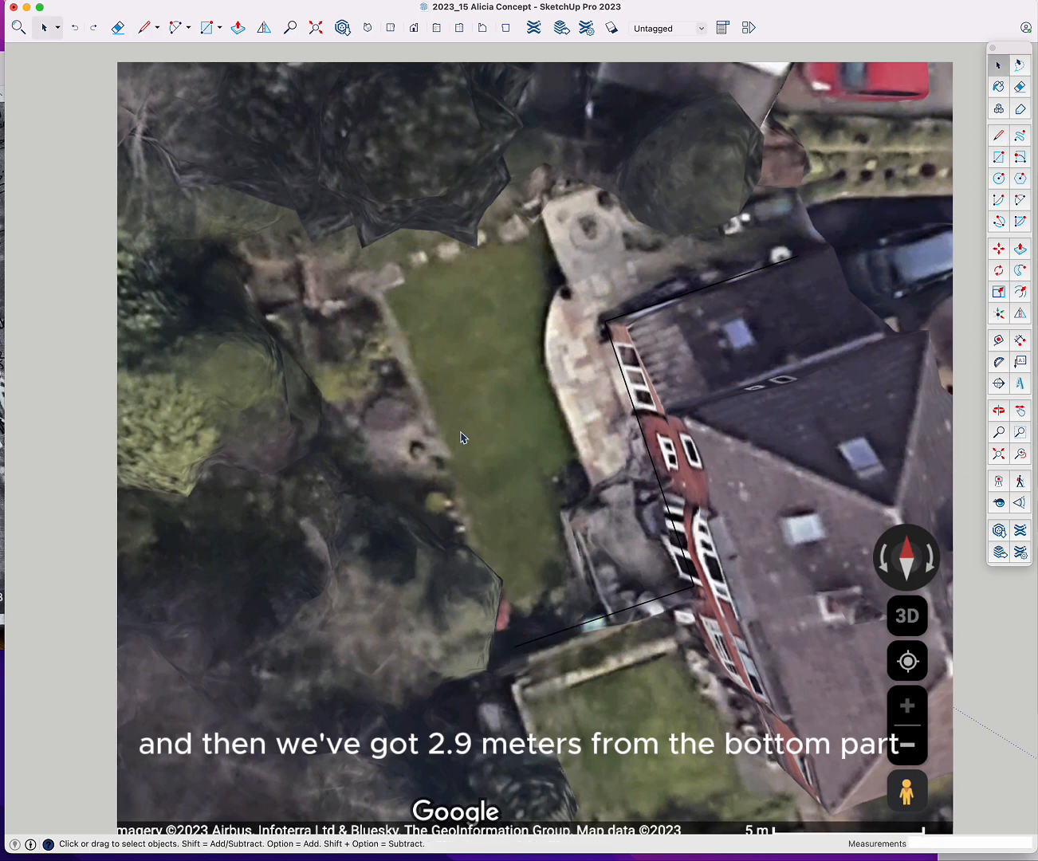
- Draw a 17 m line from the far end of the side wall line, through the patio corner and across the lawn
left_click(146, 29)
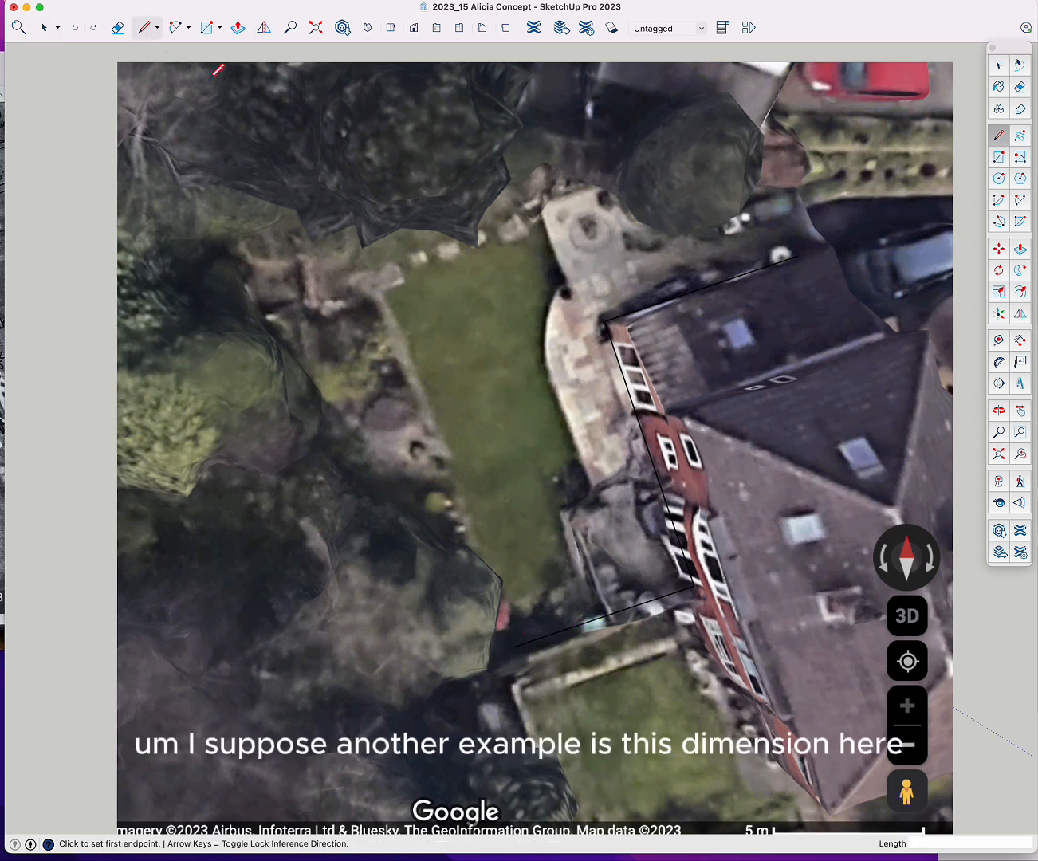
left_click(798, 256)
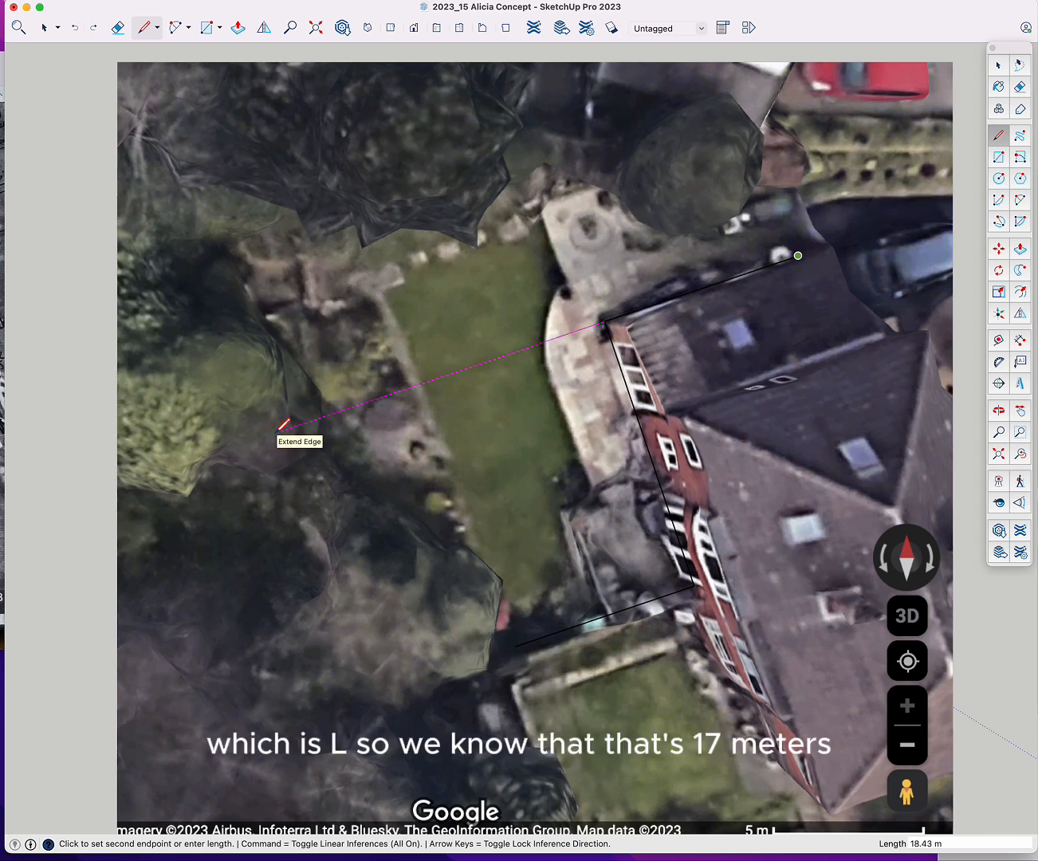
type("17.")
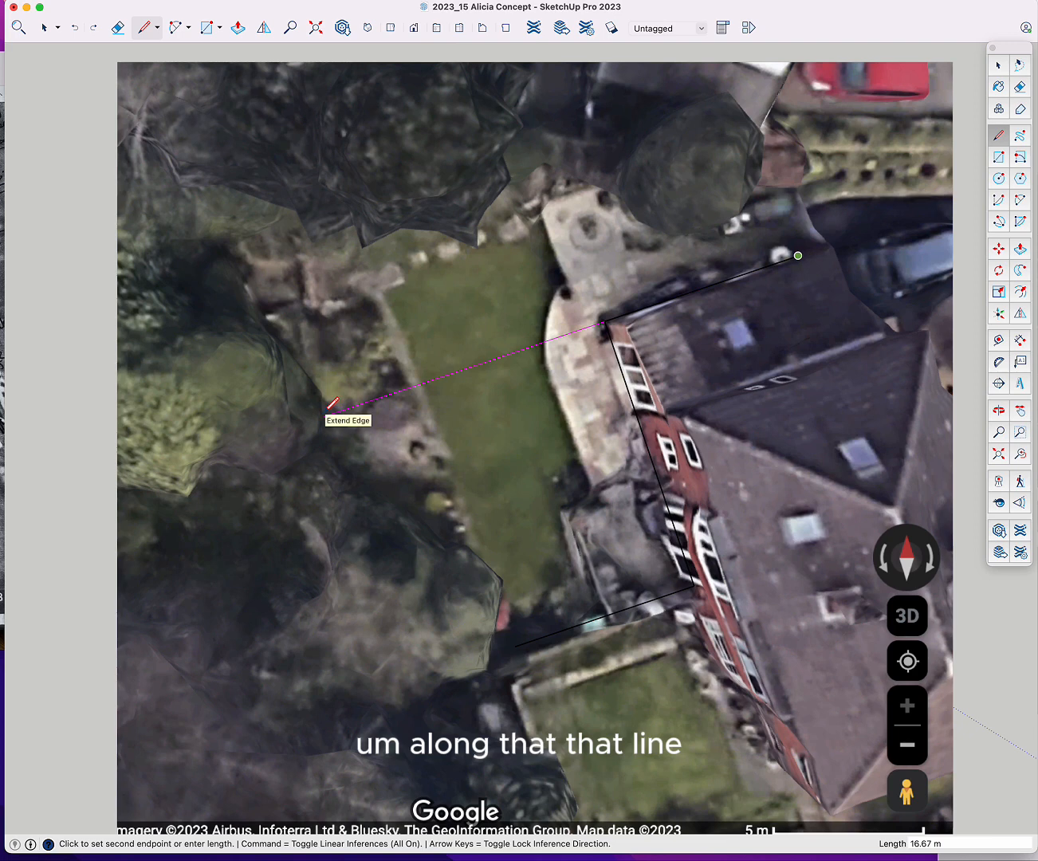
type("17")
key("Return")
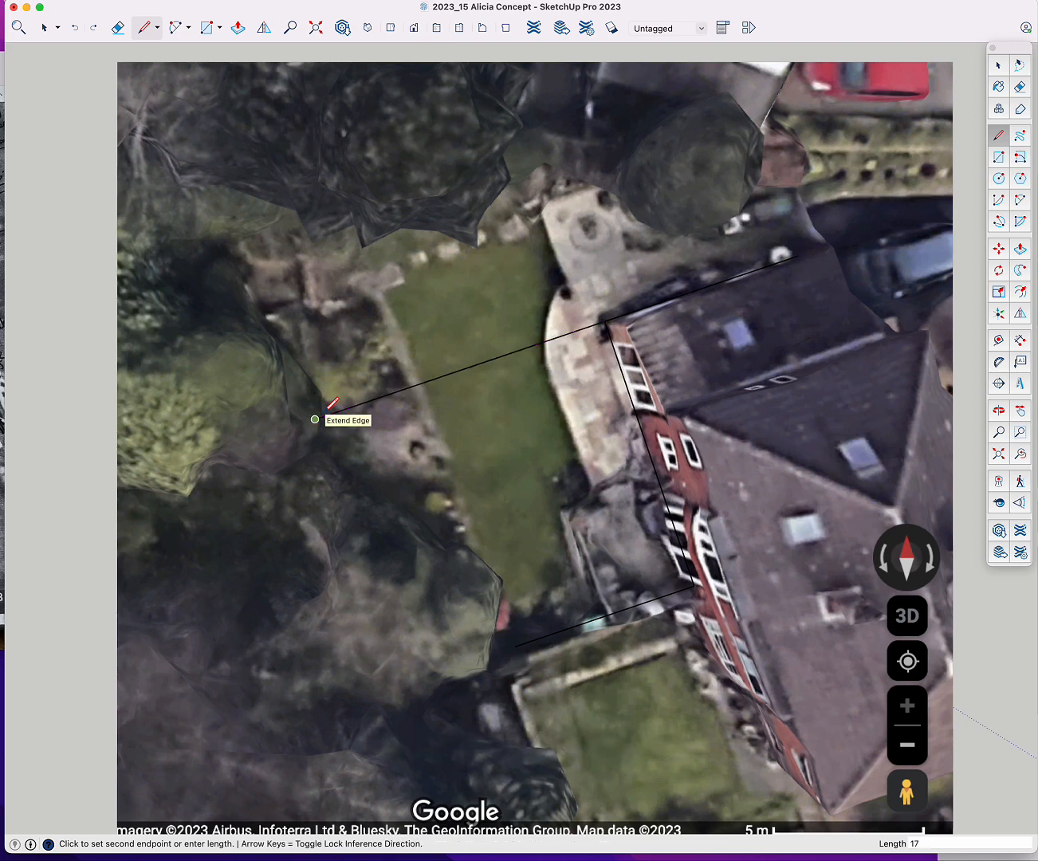
key("space")
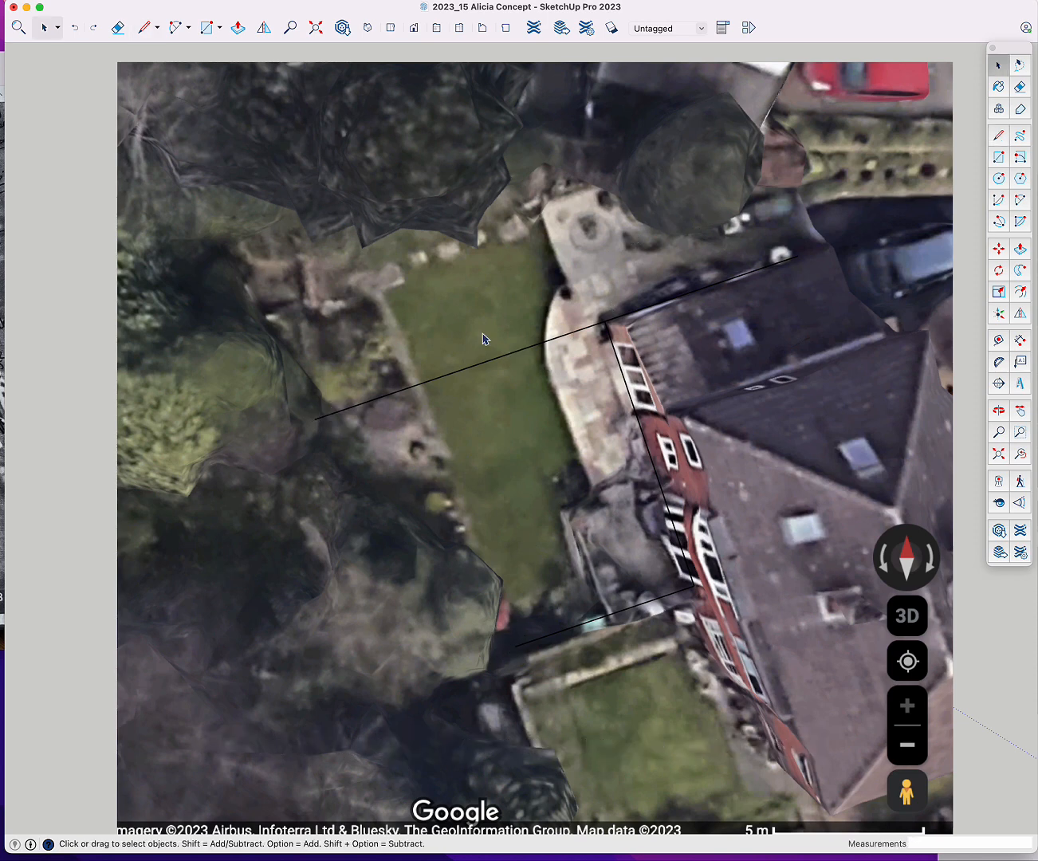
- Draw a 5 m line from the patio corner across the upper patio, extending the garden-facing wall line beyond the house
left_click(144, 27)
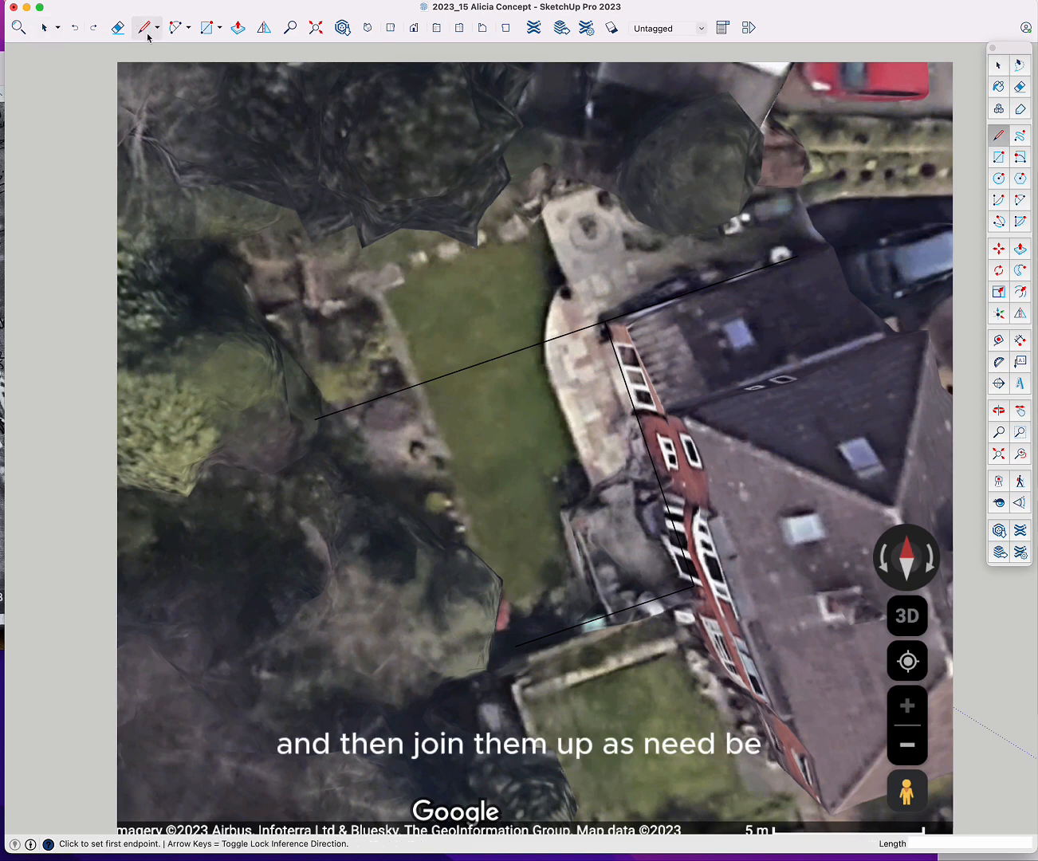
left_click(604, 322)
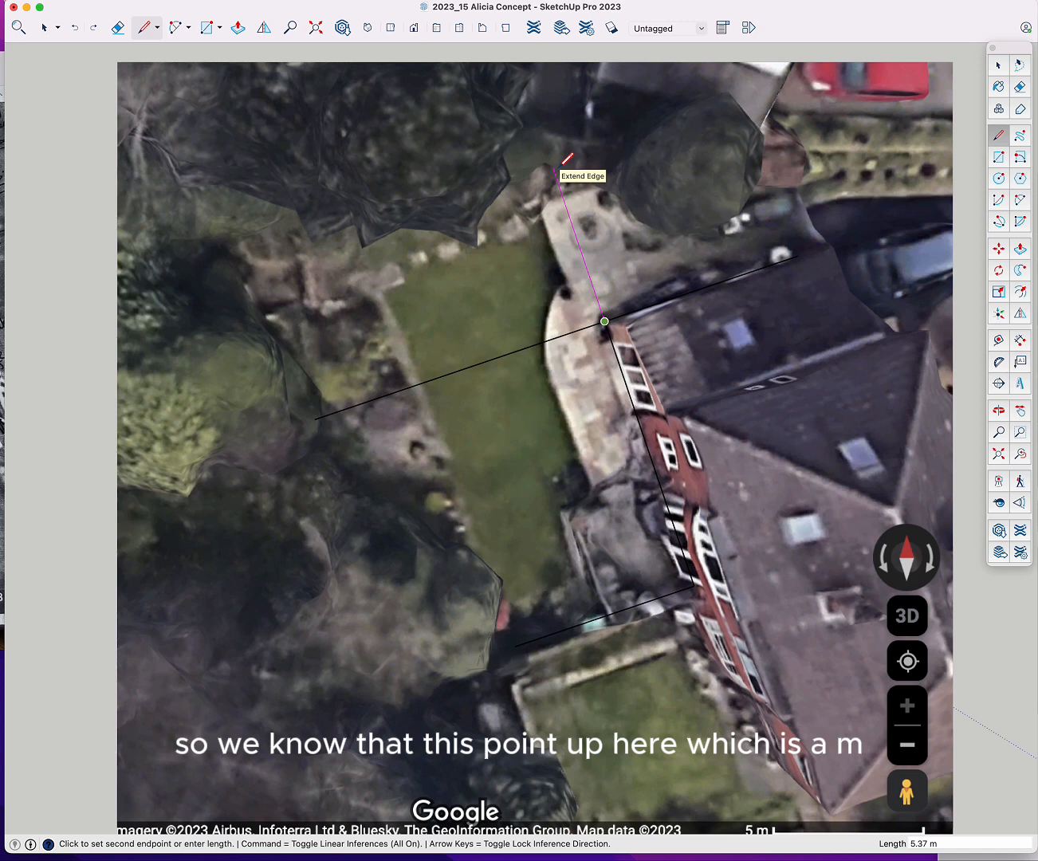
type("5")
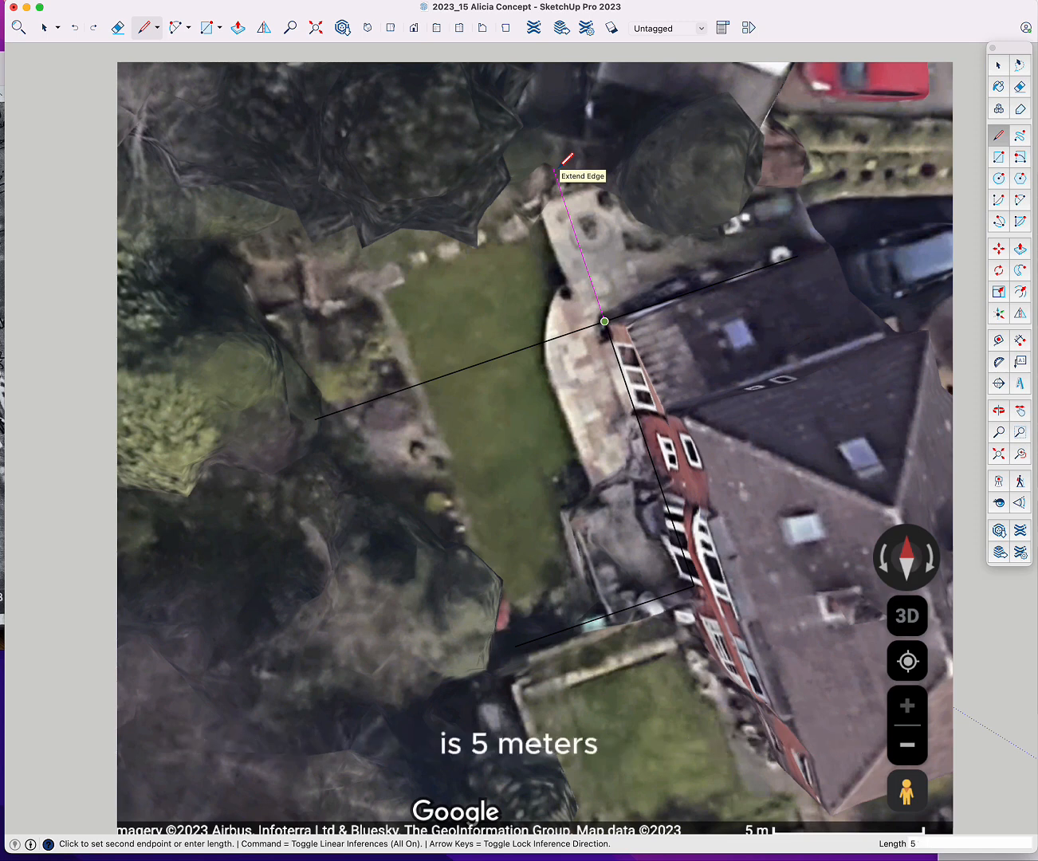
key("Return")
key("space")
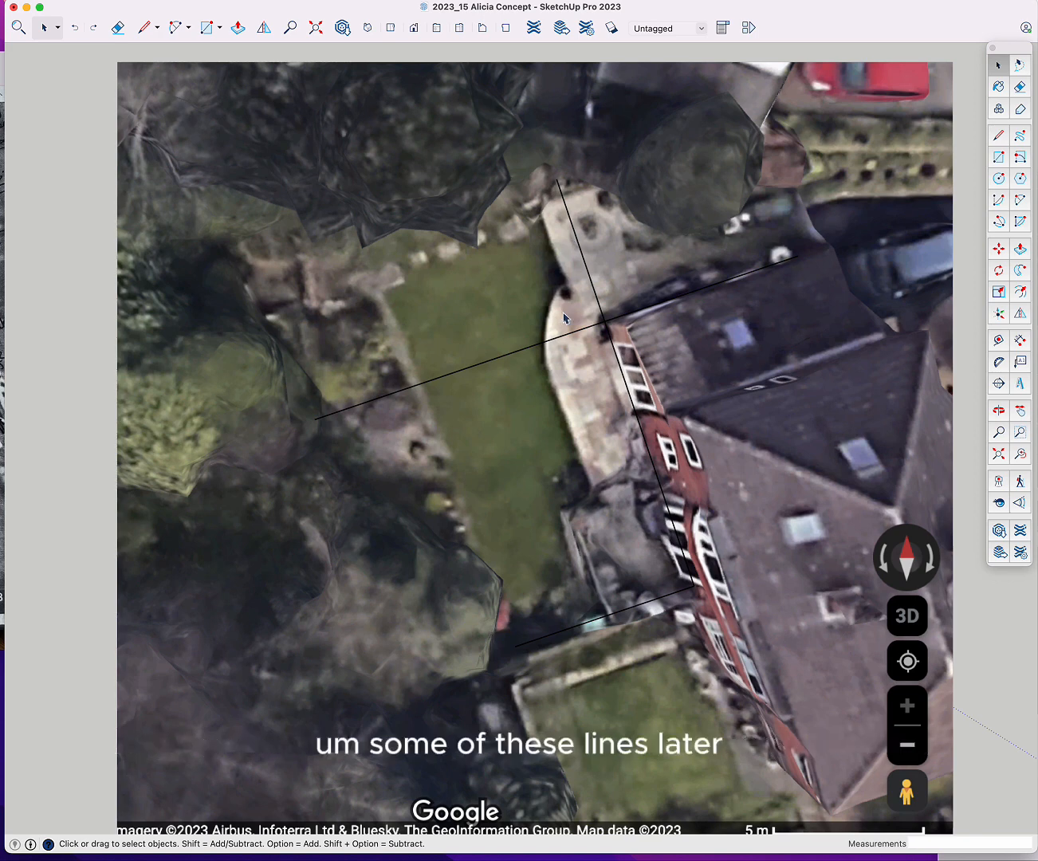
- Draw the gate line about 2.10 m long from the side wall's far end, and join it to the end of the 5 m line
left_click(144, 28)
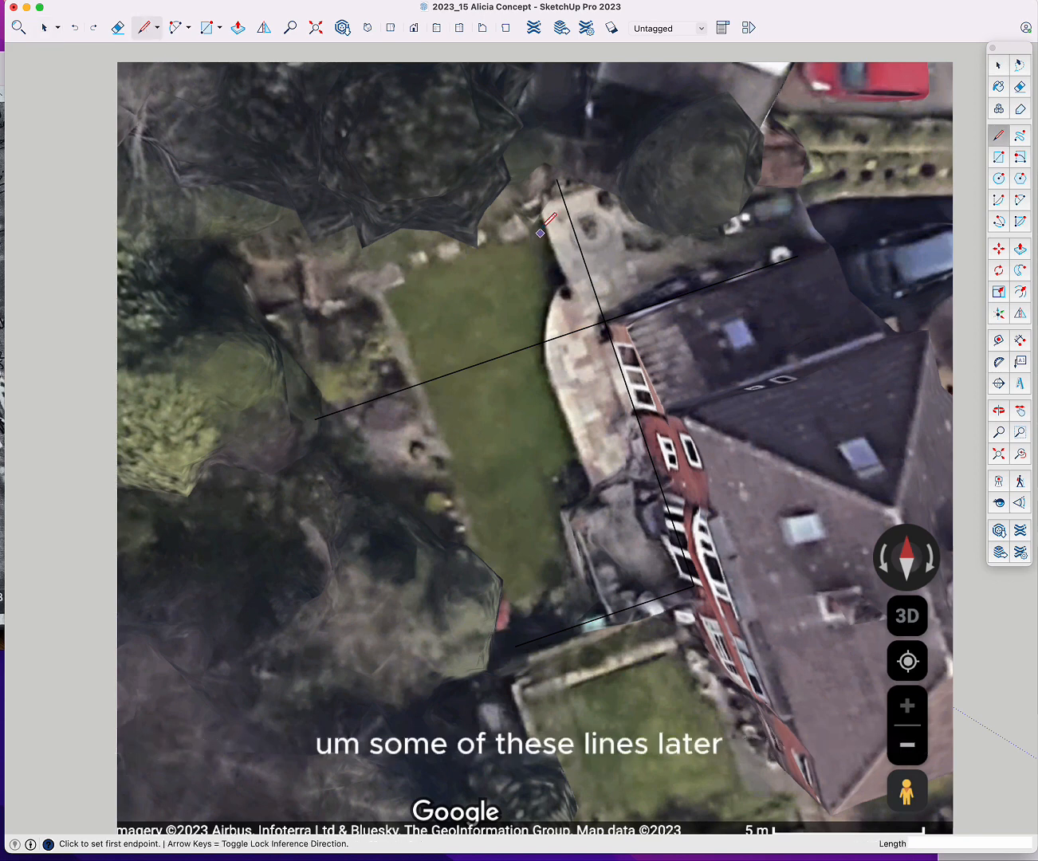
left_click(799, 254)
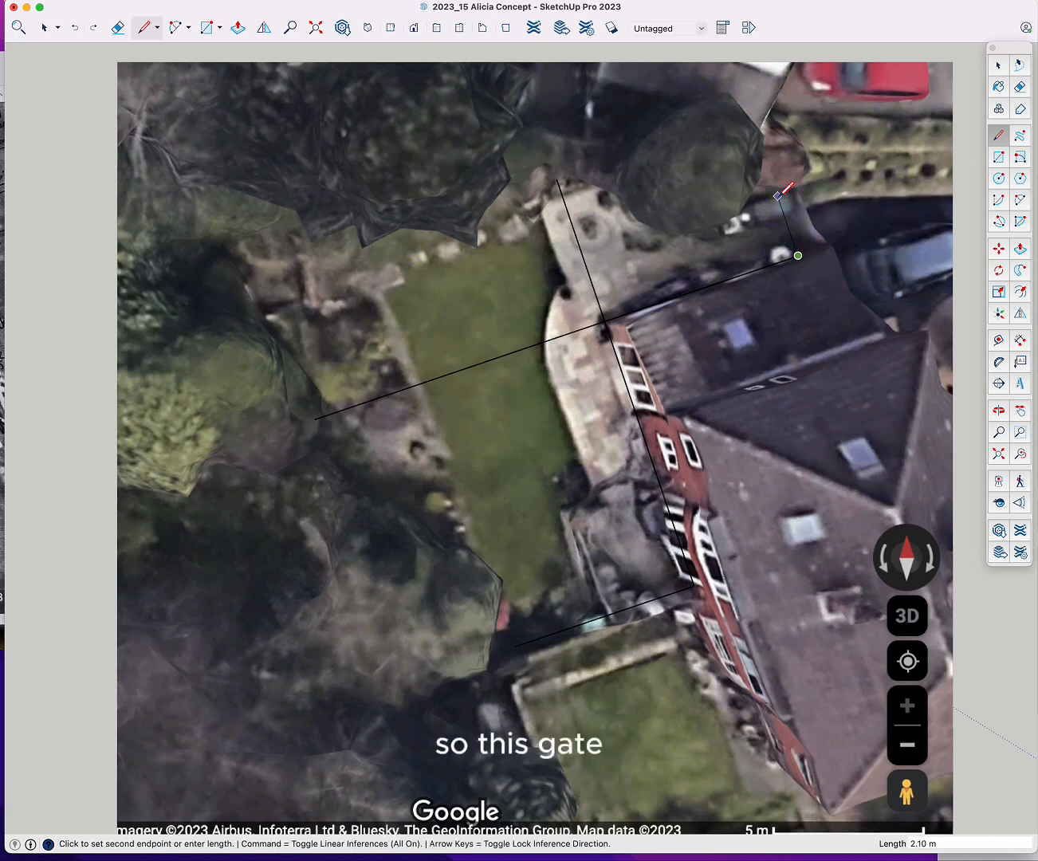
left_click(778, 196)
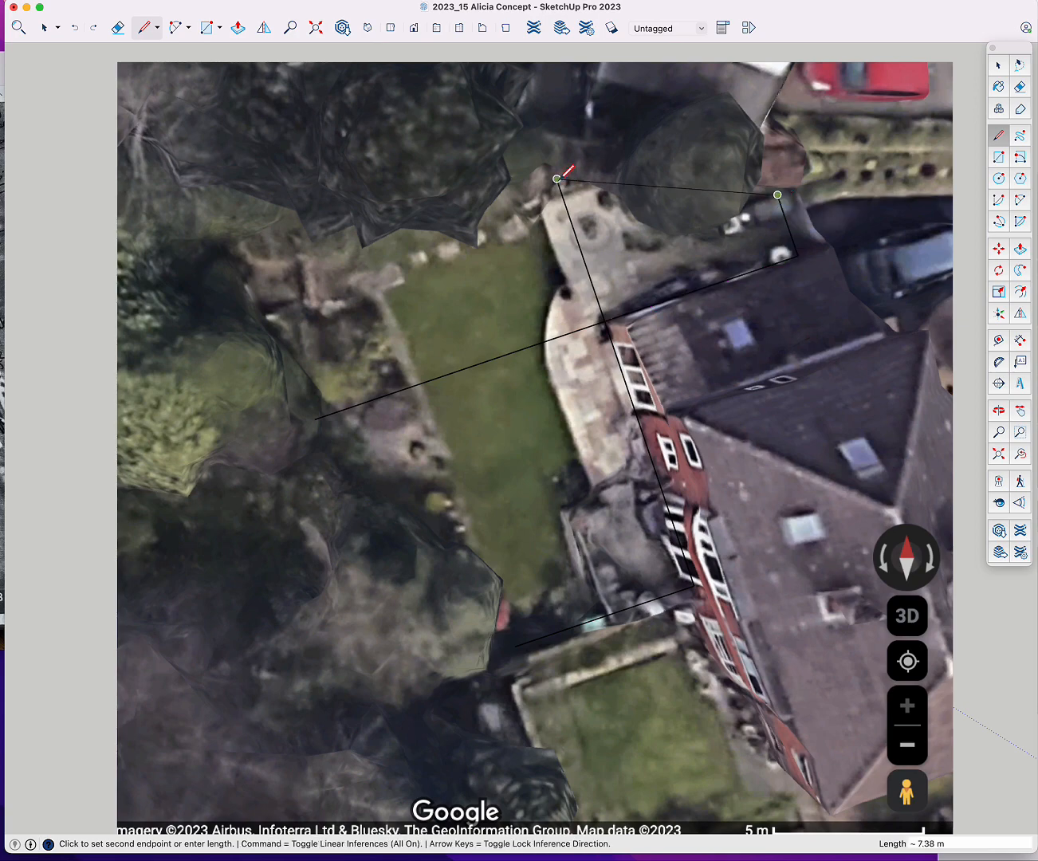
left_click(557, 180)
key("space")
key("l")
key("space")
middle_click_drag(445, 322, 413, 308, "shift")
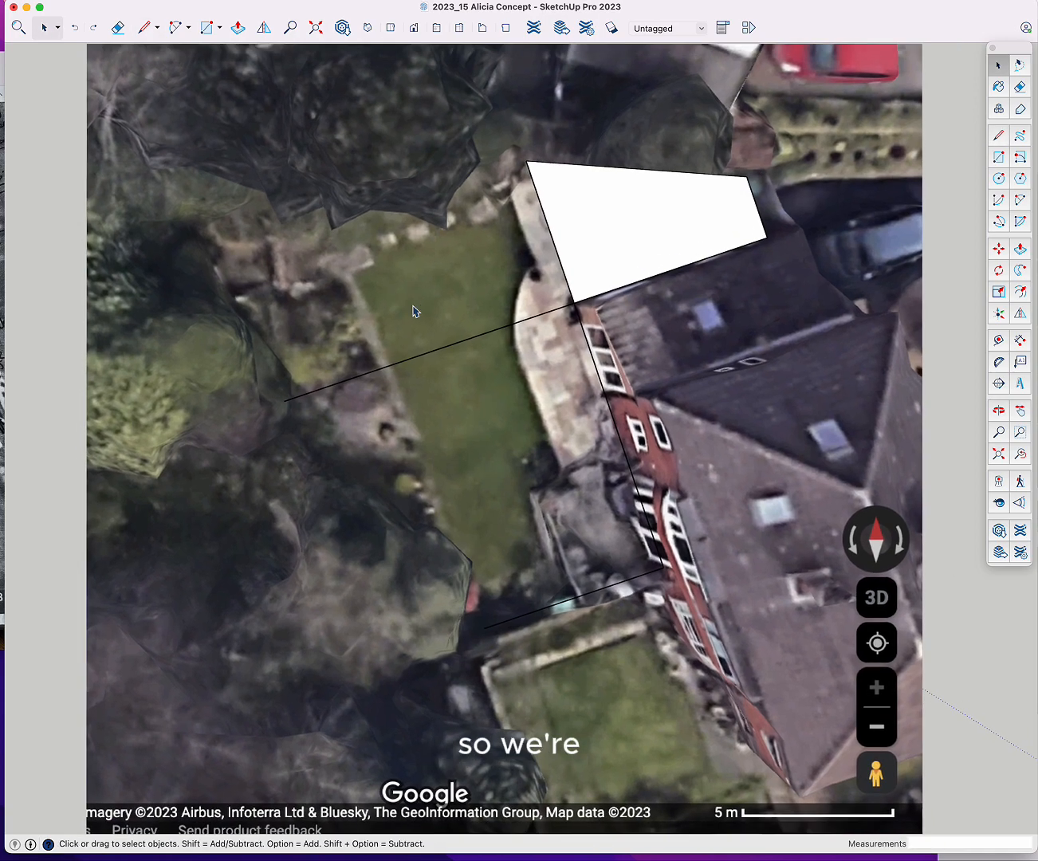
- Draw a 6 m line from the lower boundary's garden end along the lawn edge, parallel to the garden-facing wall
left_click(144, 28)
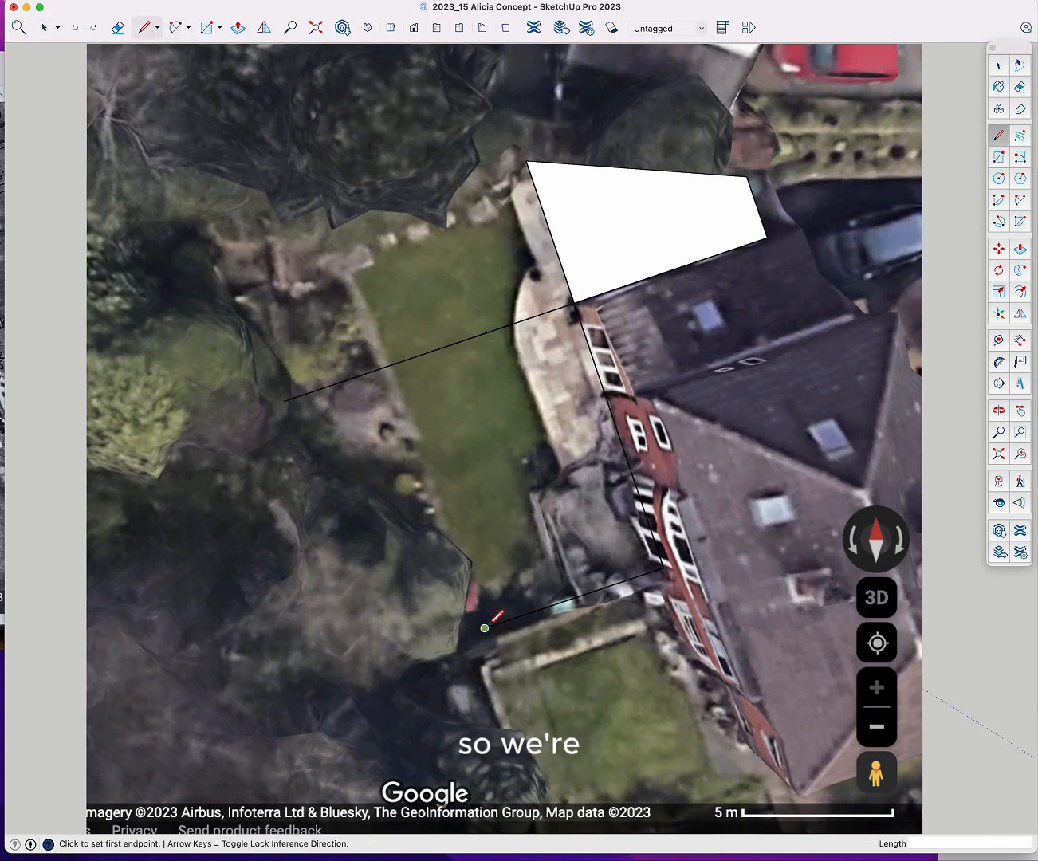
left_click(485, 628)
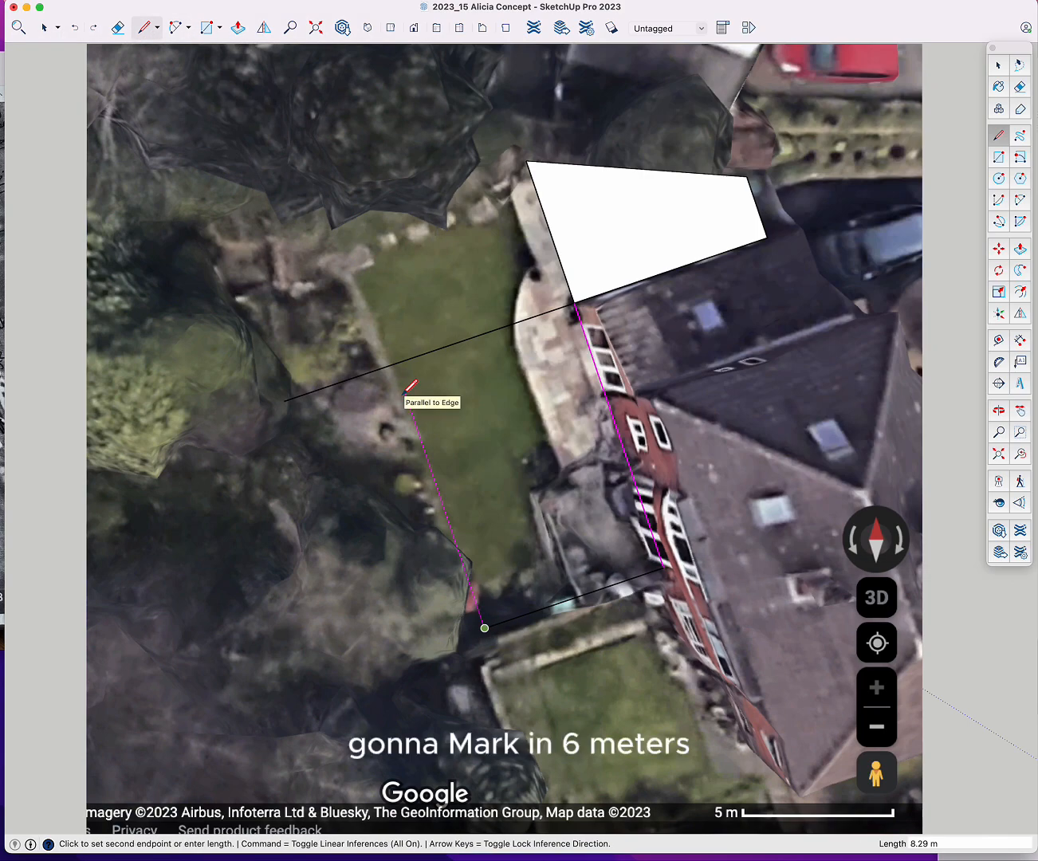
type("6")
key("Return")
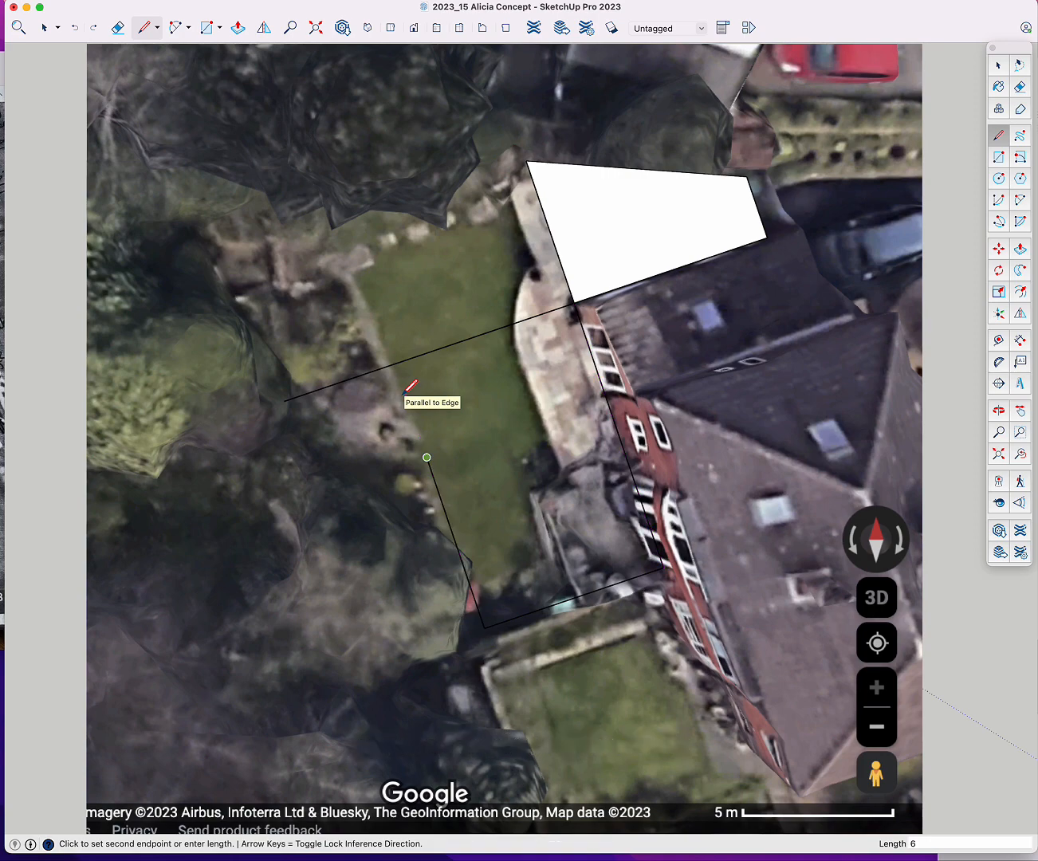
key("space")
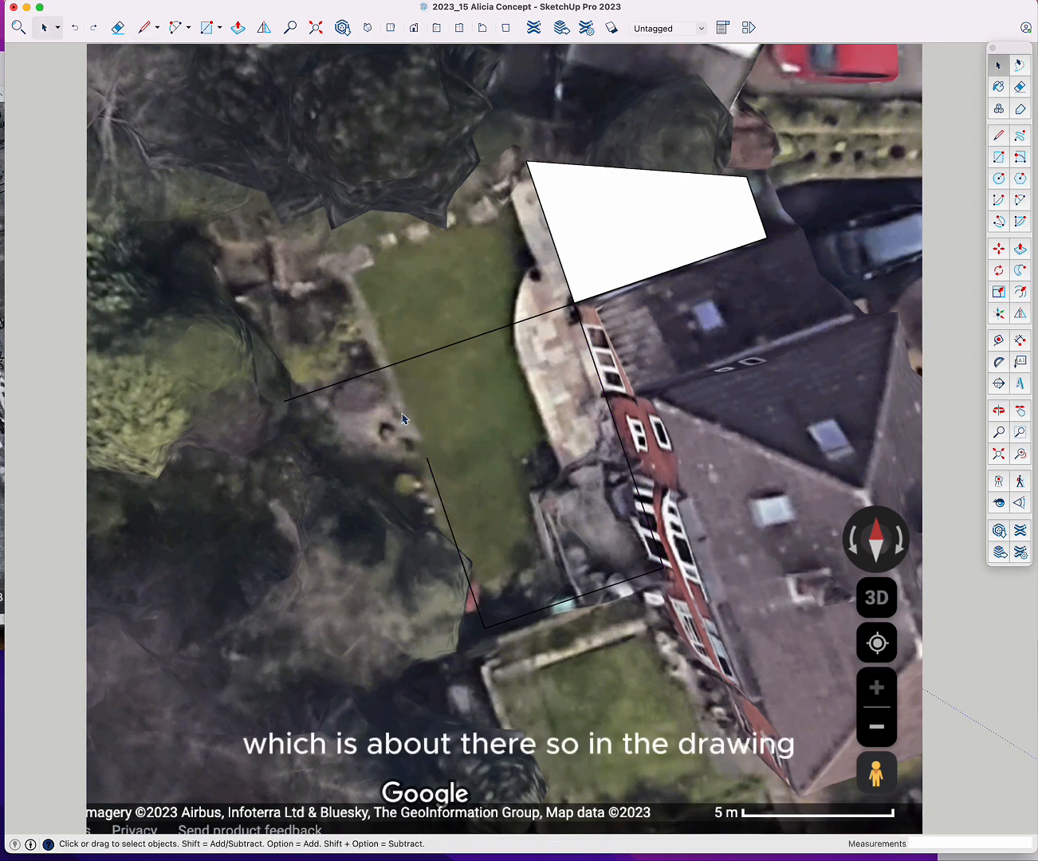
- Check the survey photo in Preview, and draw a two-point arc bulging about 0.99 m outward between the ends of the 6 m and 17 m lines
key("super+Tab")
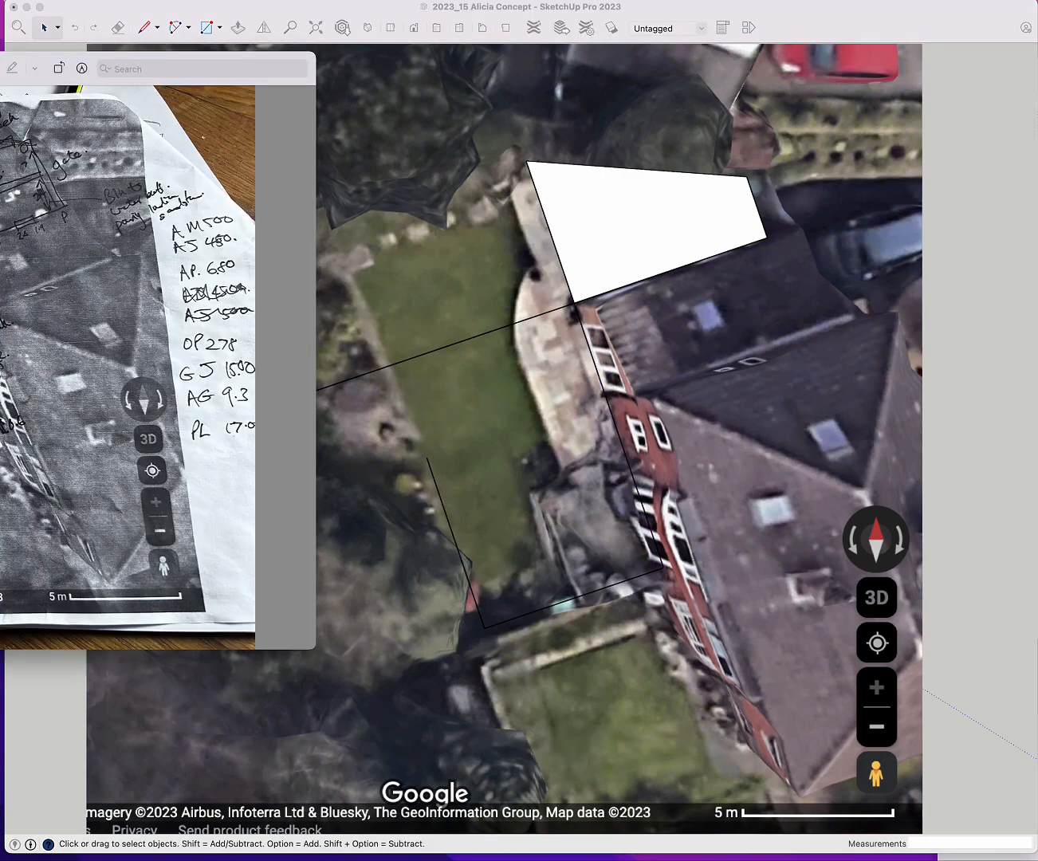
left_click_drag(0, 67, 542, 95)
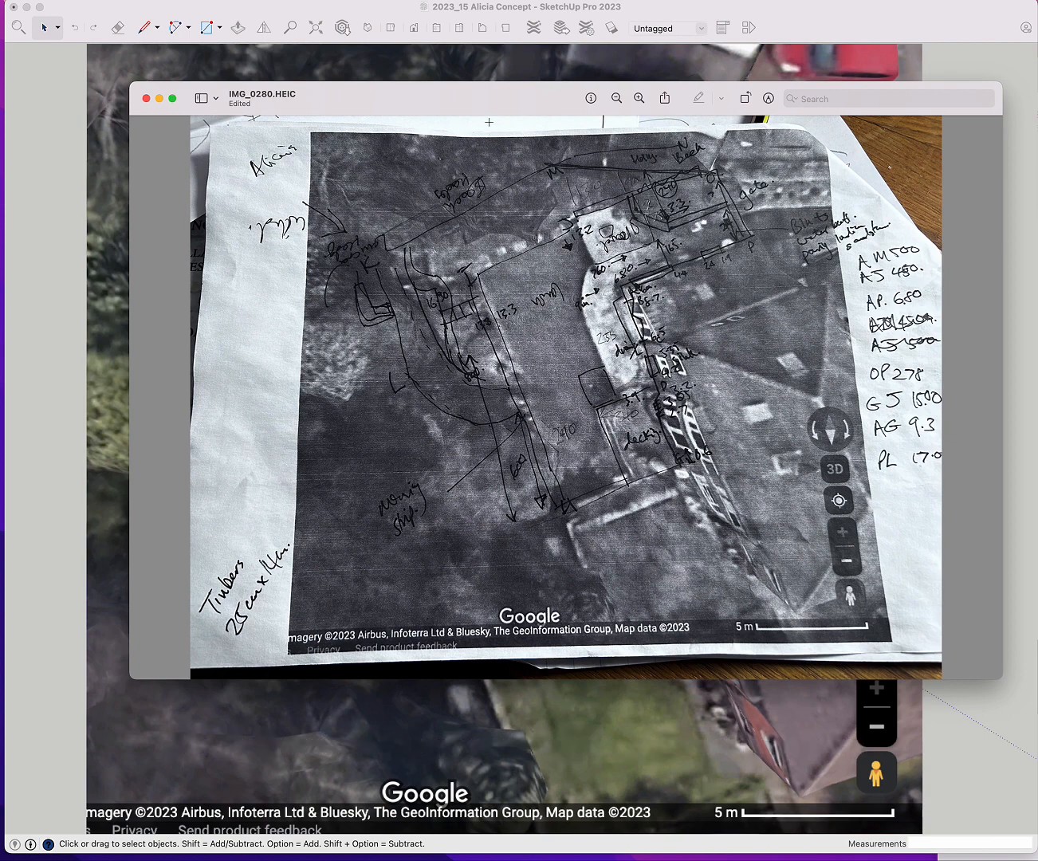
left_click_drag(492, 100, 0, 132)
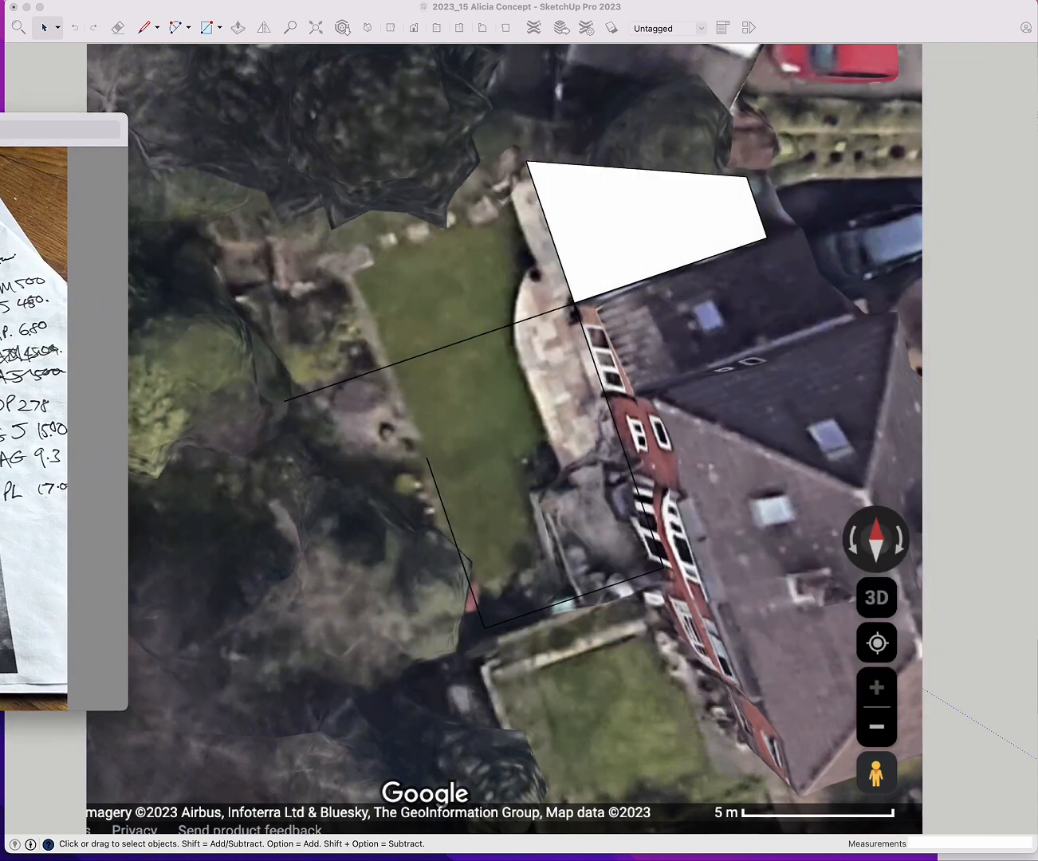
left_click(177, 30)
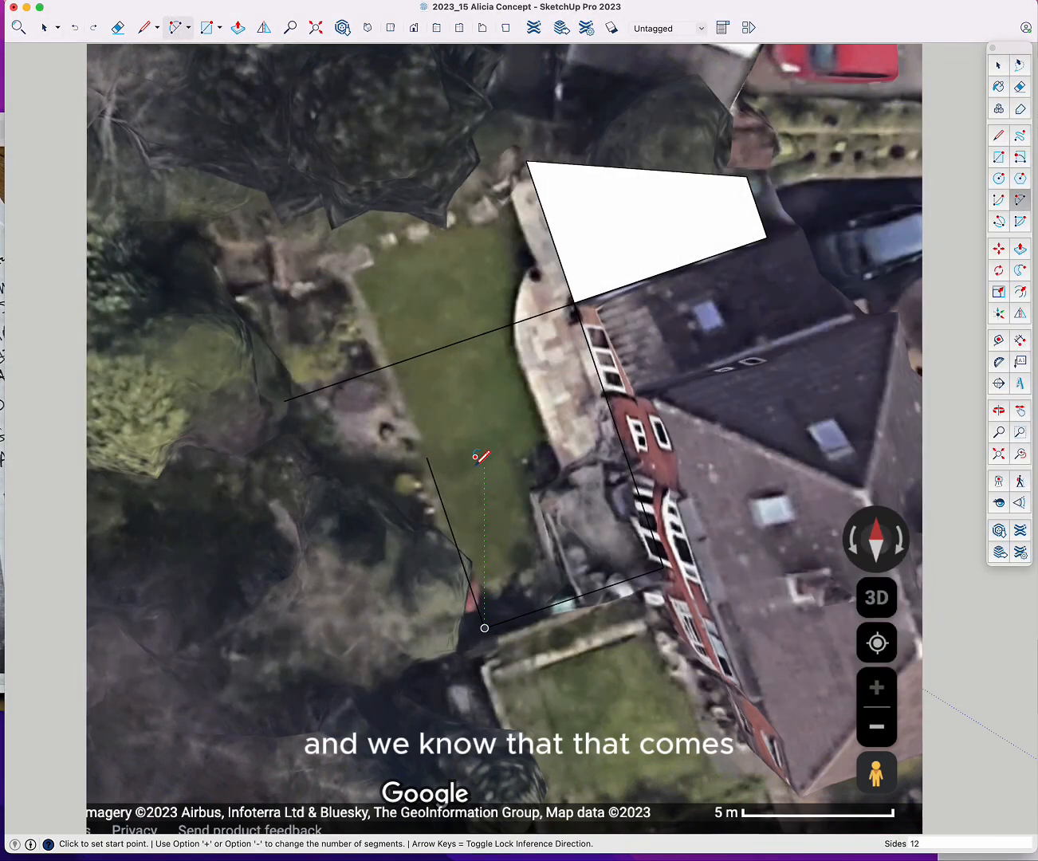
left_click(426, 457)
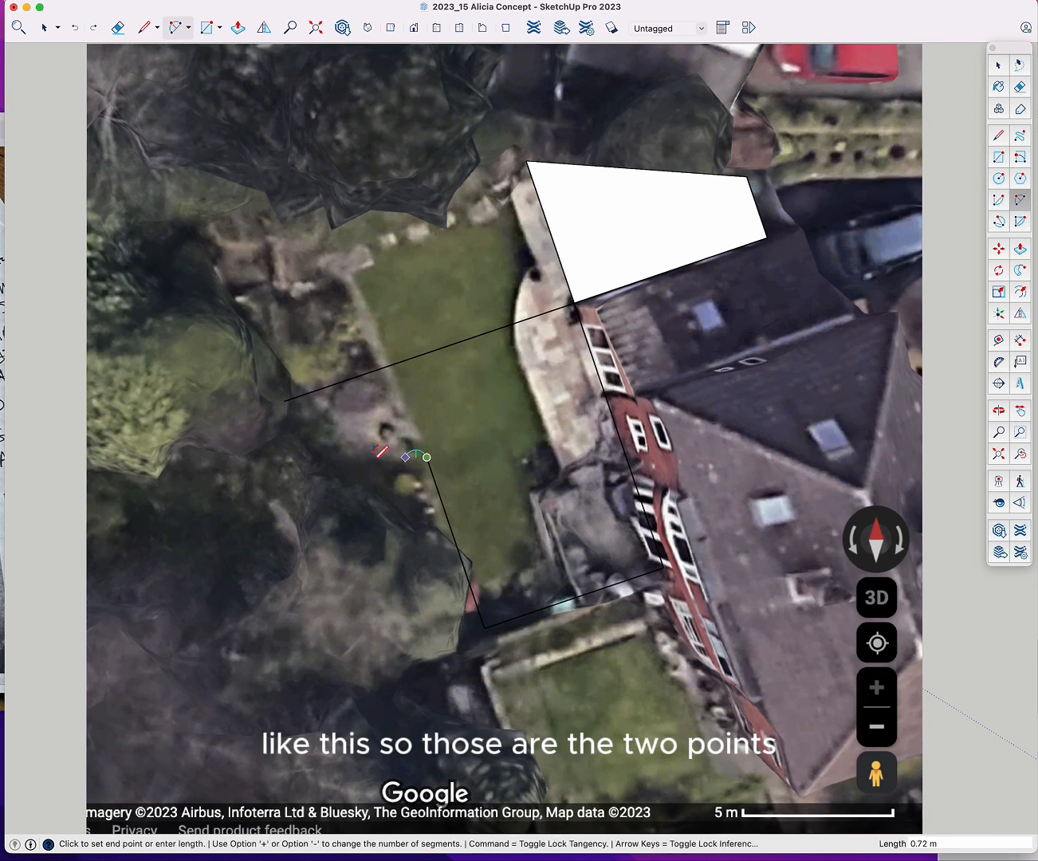
left_click(285, 402)
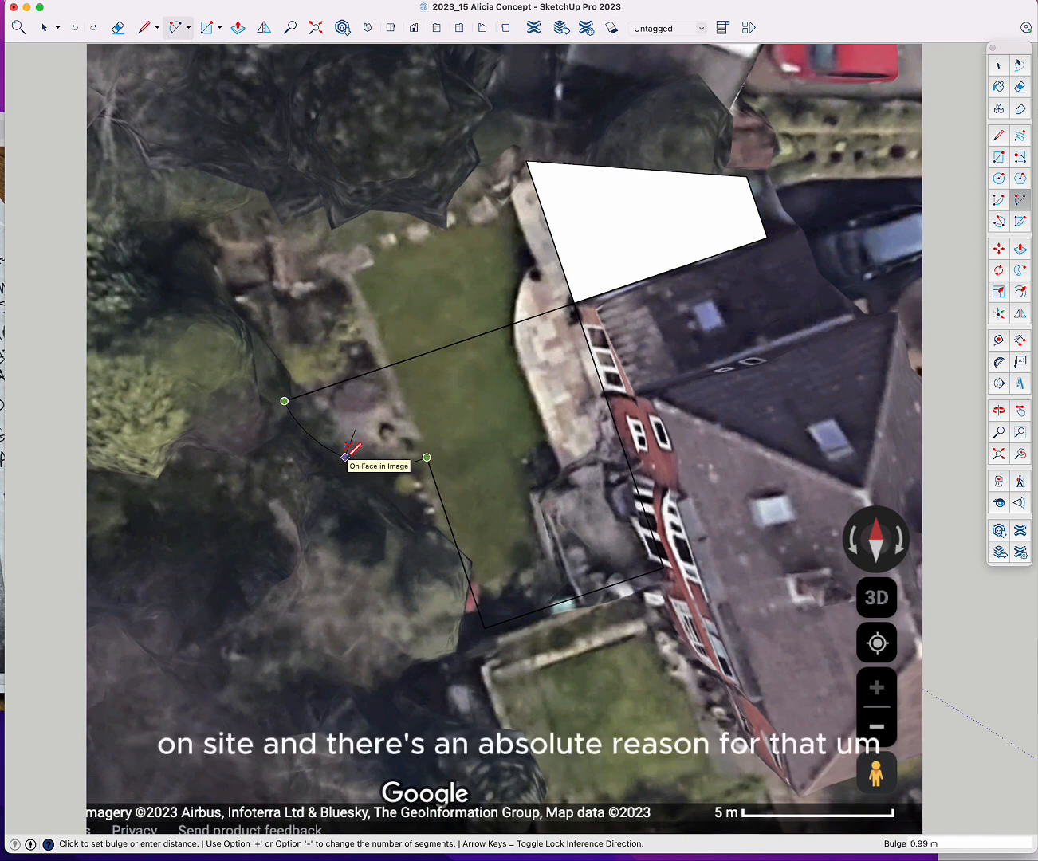
left_click(346, 455)
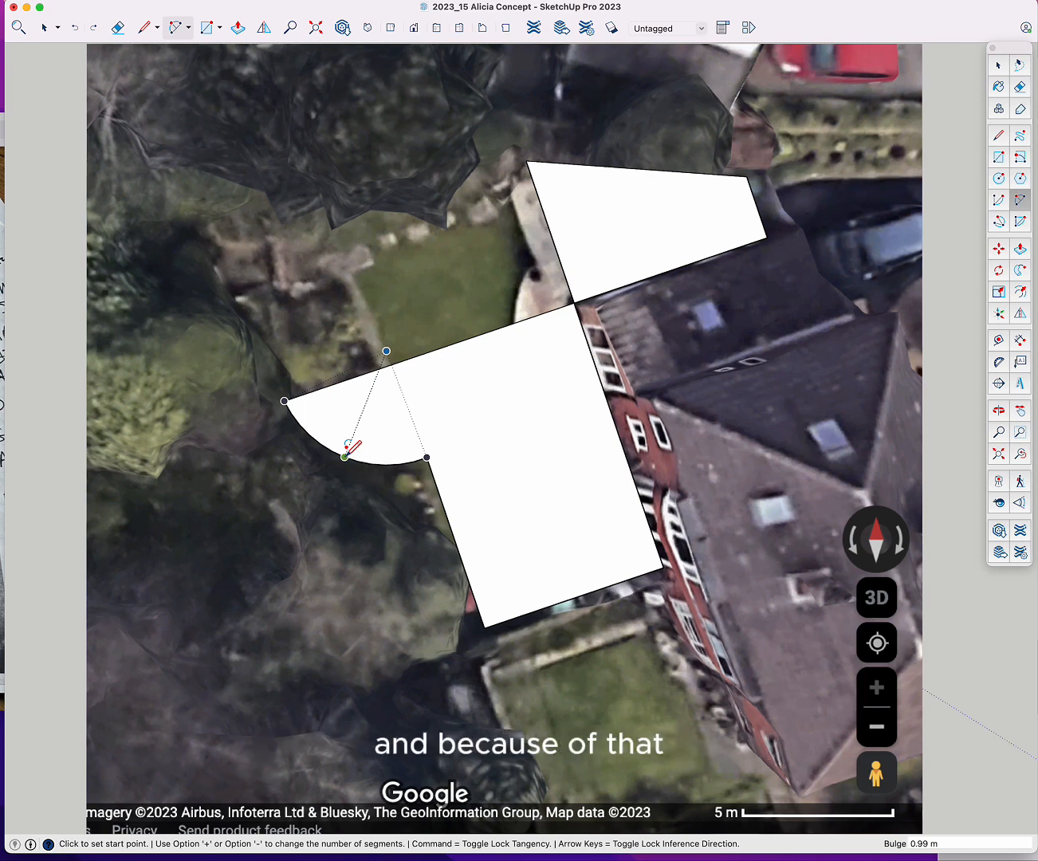
left_click(345, 455)
key("space")
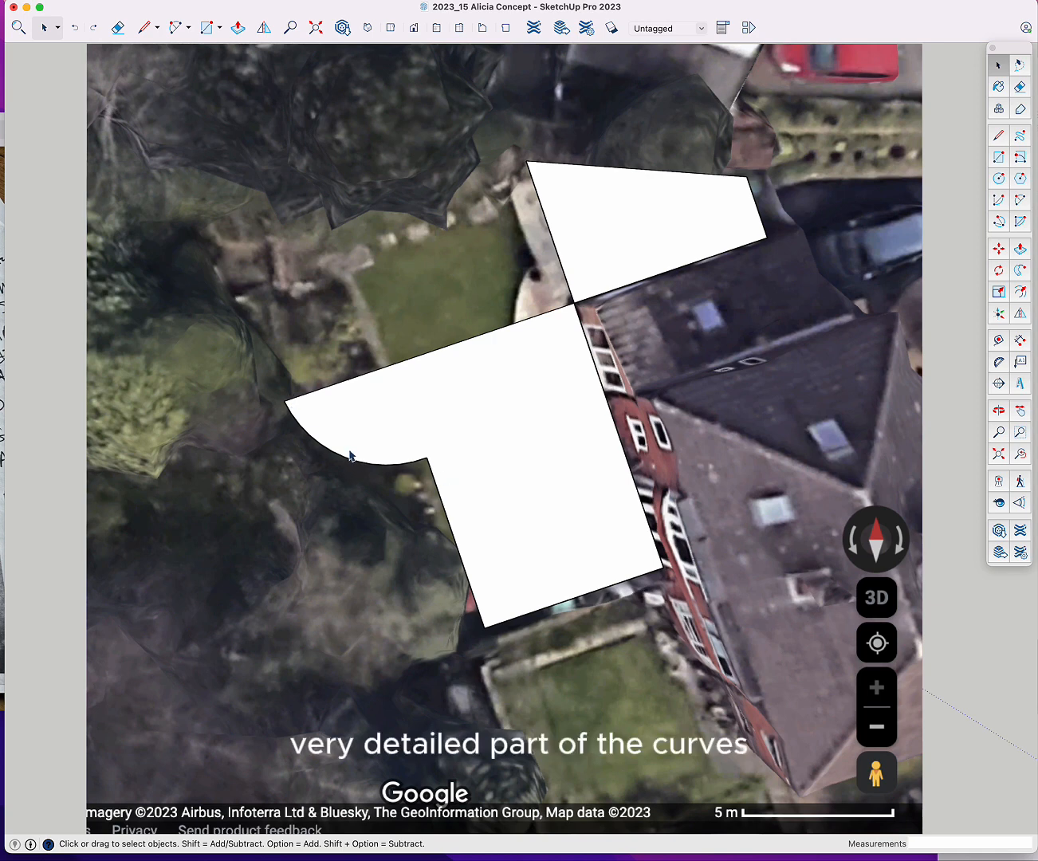
key("l")
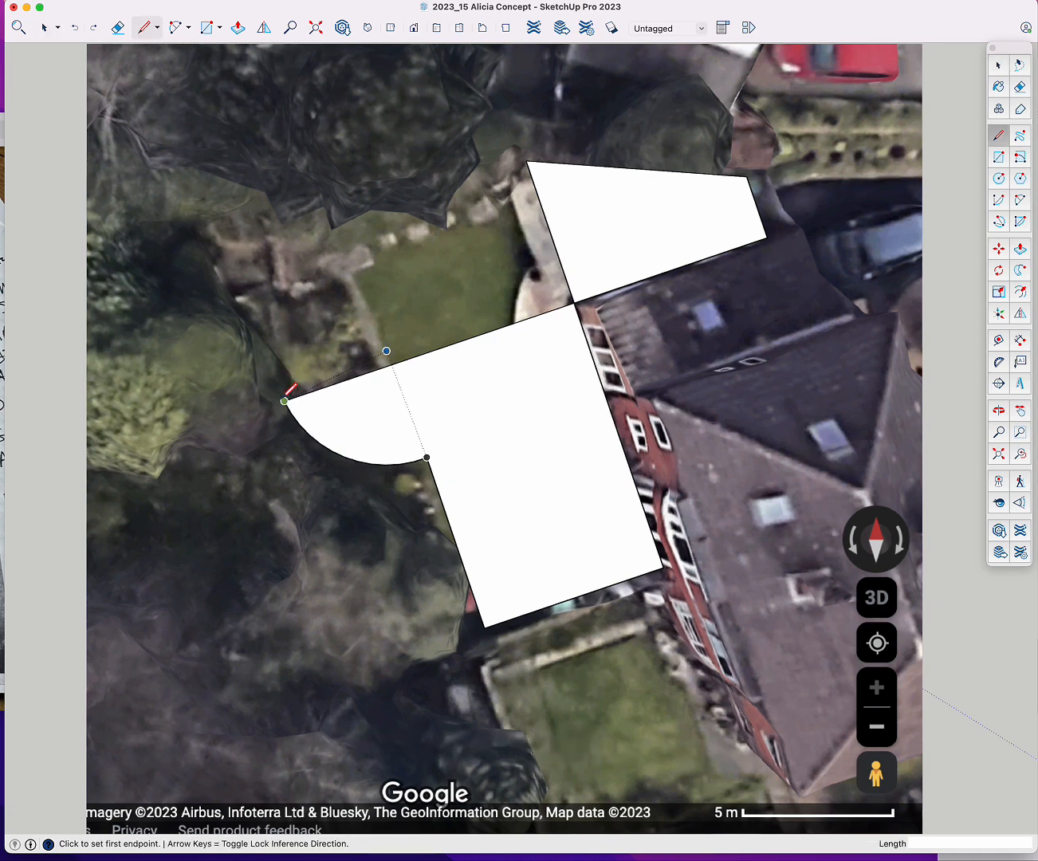
left_click(285, 402)
key("space")
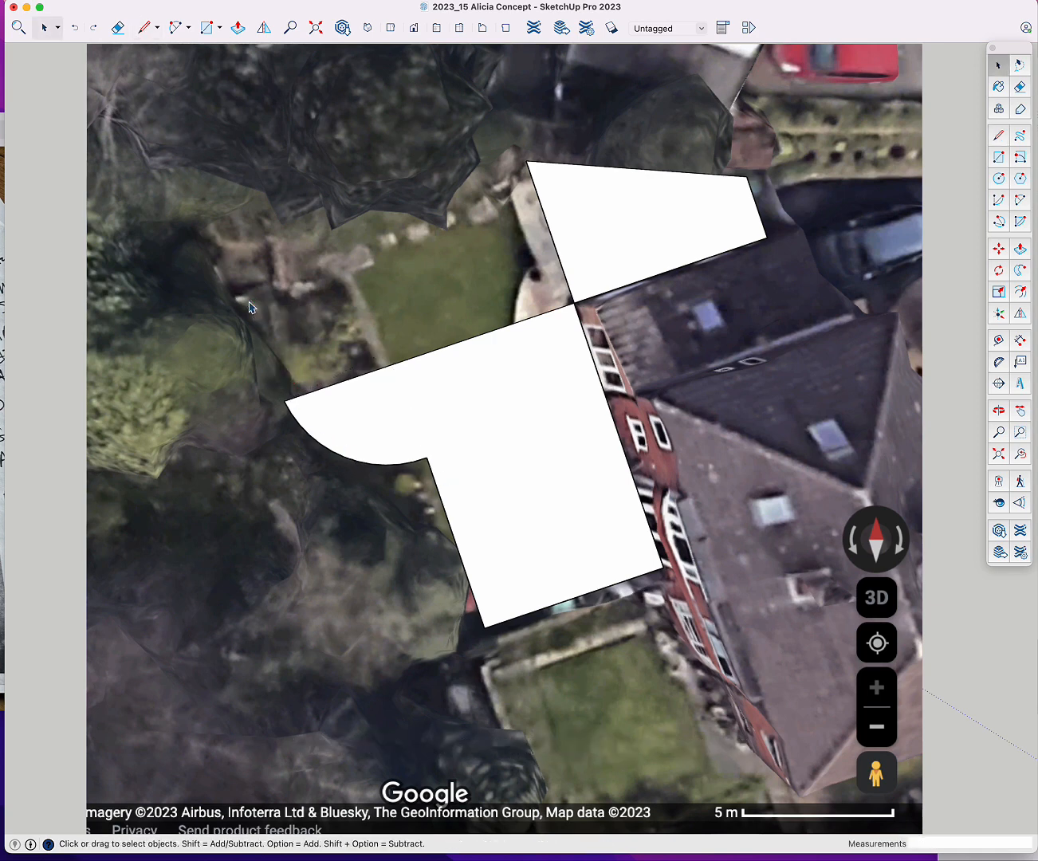
- Try to place a guide 2.14 m outward from the outer edge of the white strip beside the house
key("t")
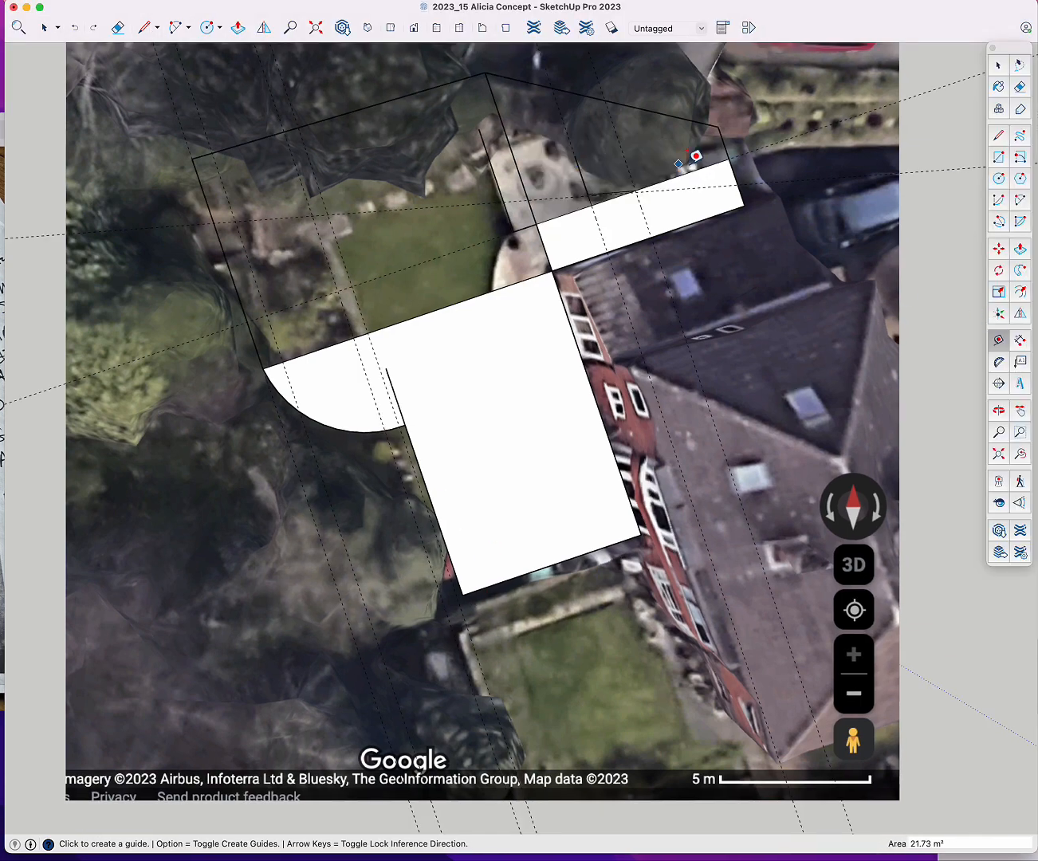
left_click(691, 169)
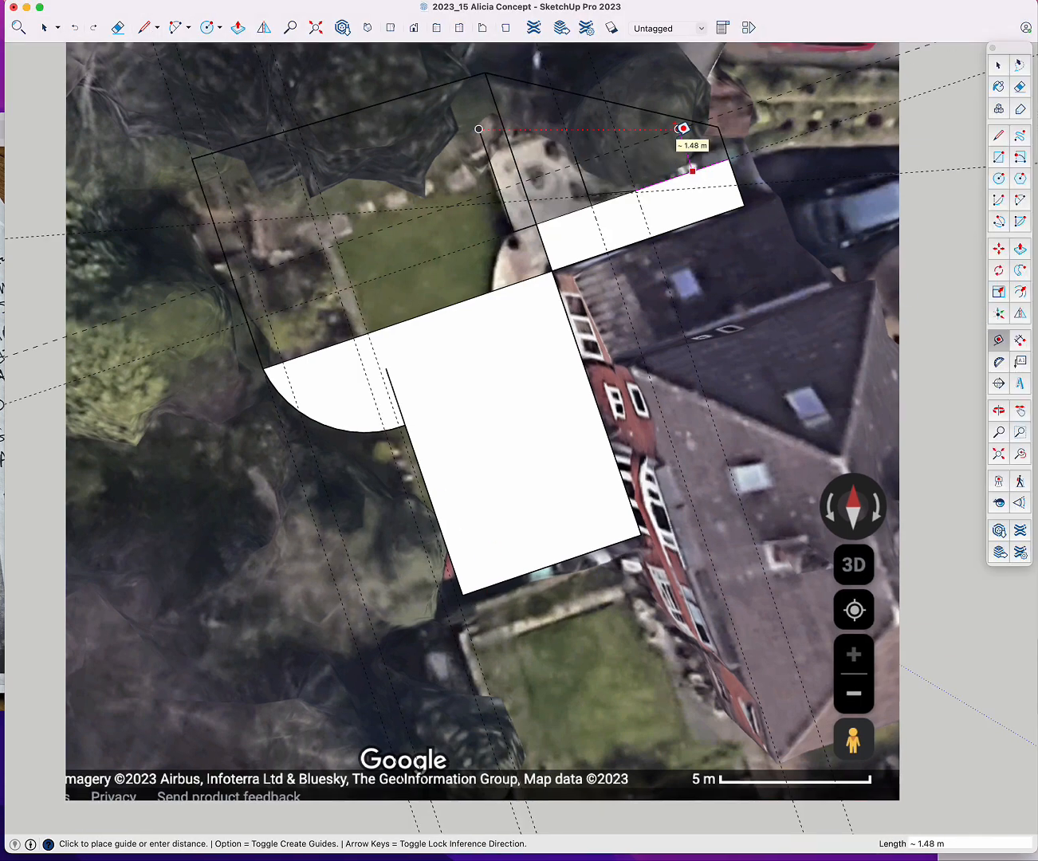
type("2.14")
key("Return")
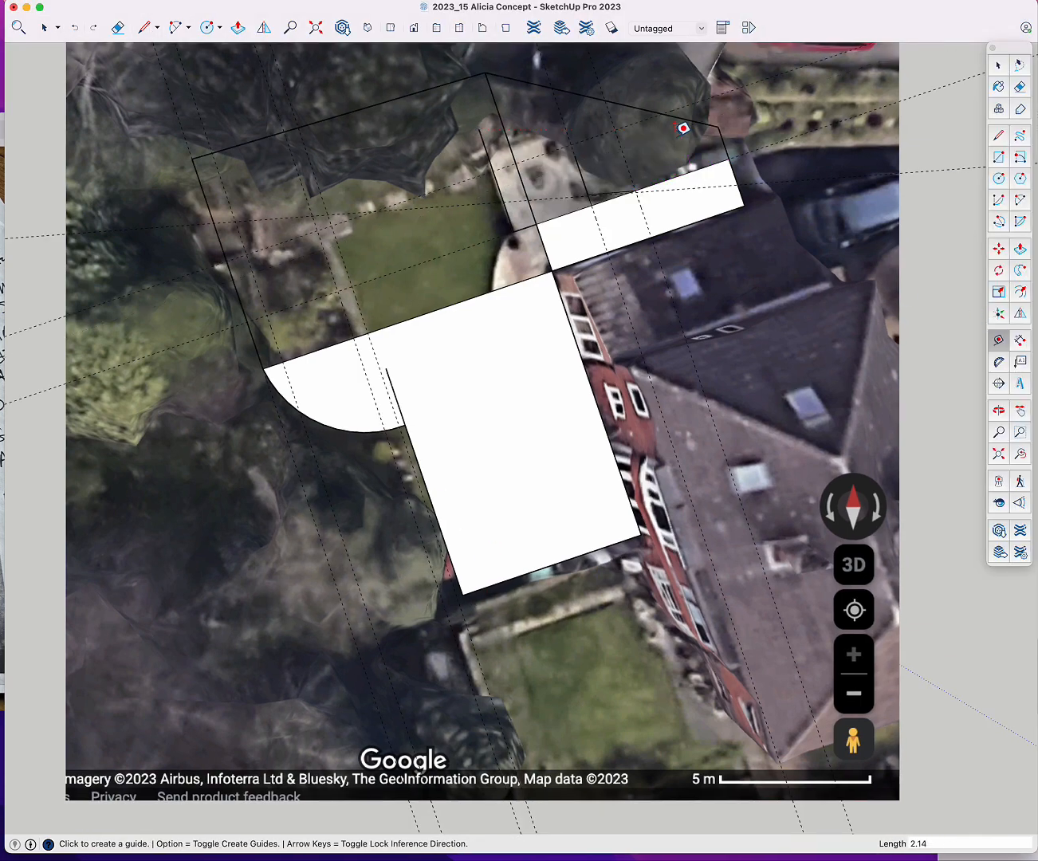
- Place a guide parallel to the house's side wall, offset 2.14 m outward from it
left_click(706, 213)
type("2.14")
key("Return")
key("space")
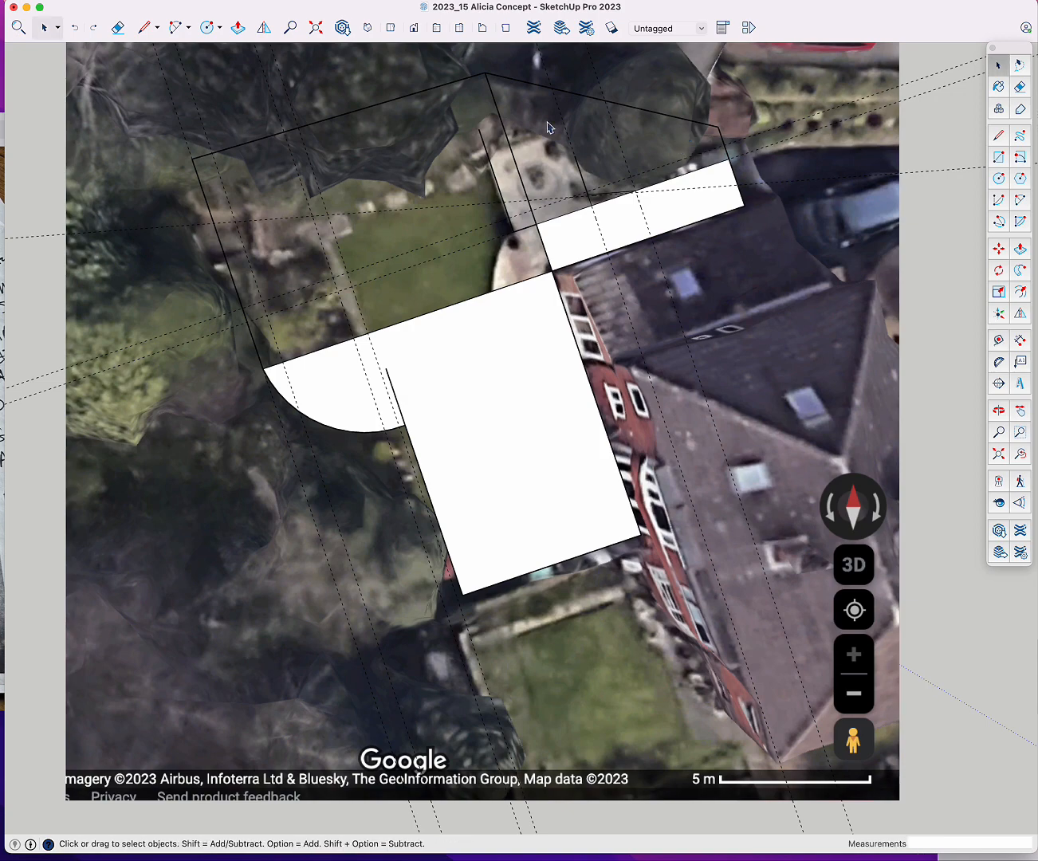
- Draw a line about 1.99 m long from the new guide to the inner line's endpoint, and one about 4.89 m long to the gate-side corner
key("l")
left_click(632, 176)
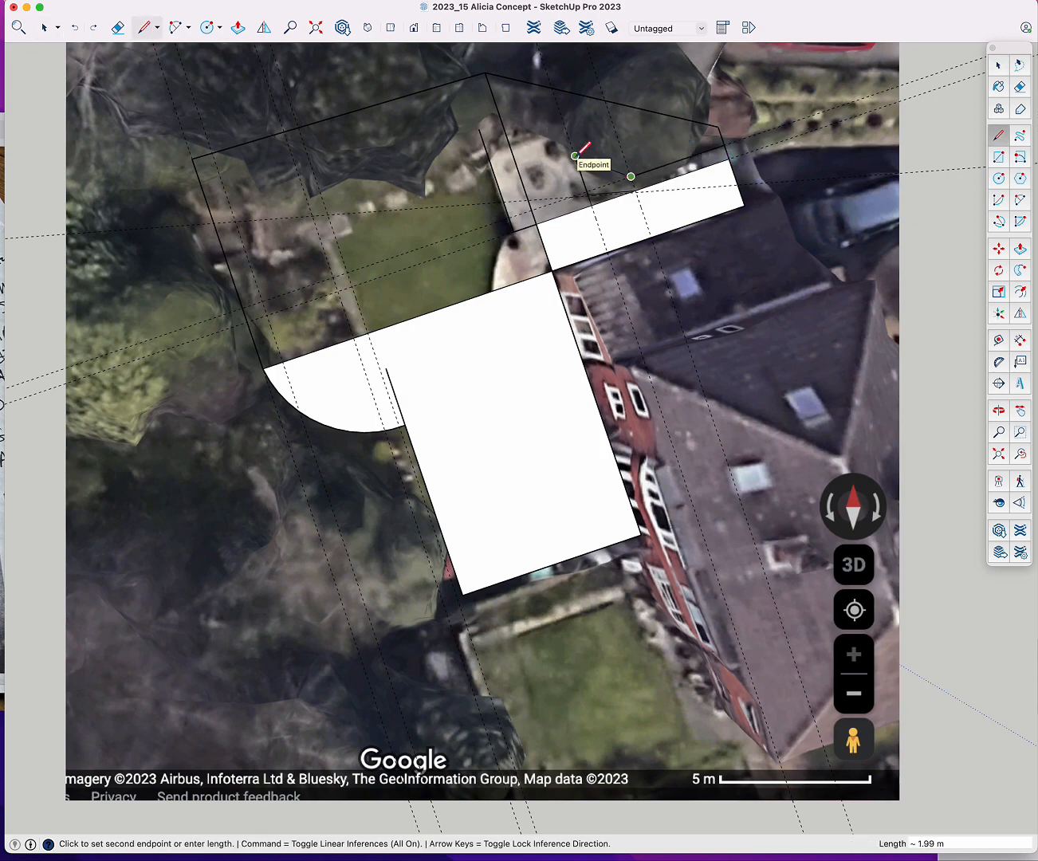
left_click(575, 155)
left_click(575, 156)
left_click(720, 127)
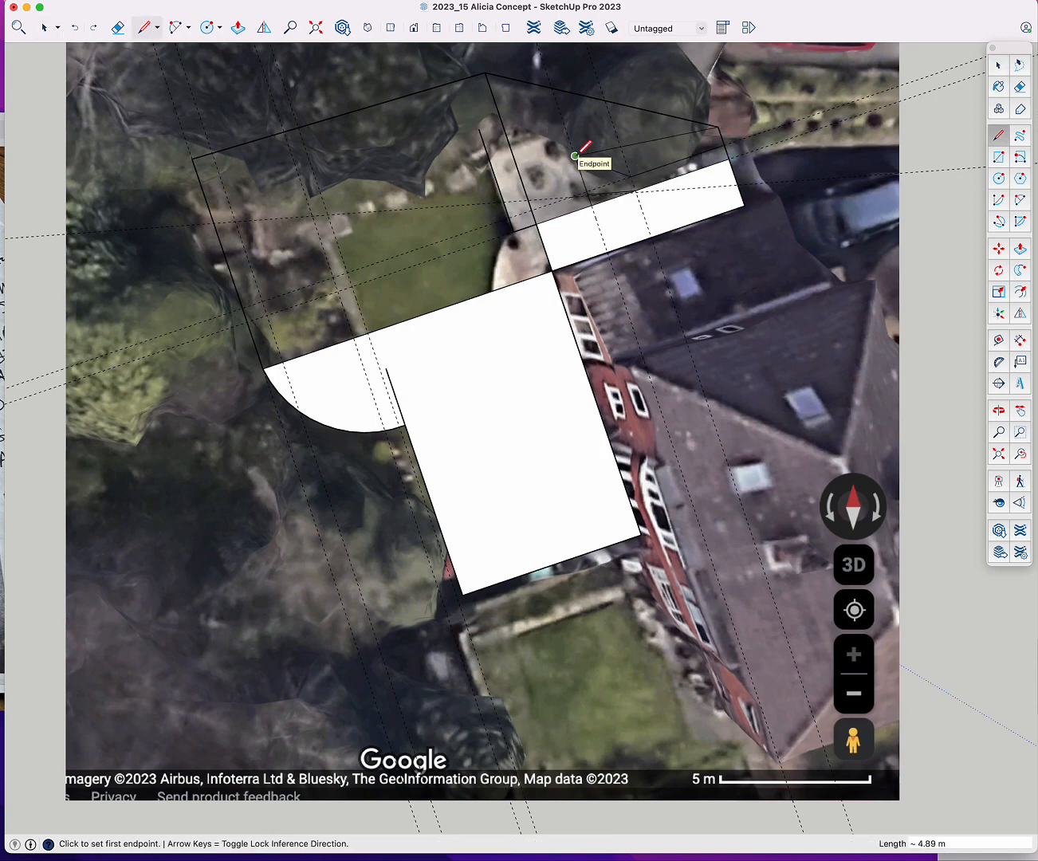
left_click(575, 156)
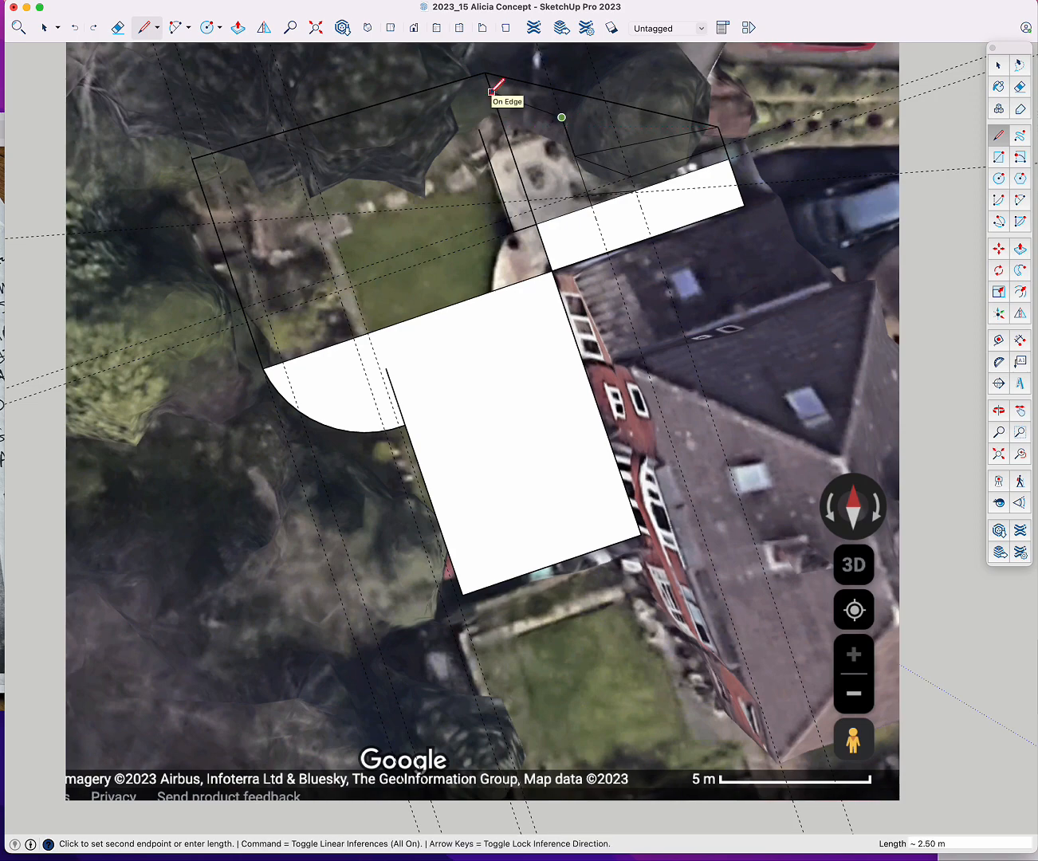
key("space")
- Try to mark off a distance along the extended wall line from the upper boundary corner, and join it to the planting bed's edge
key("l")
left_click(485, 73)
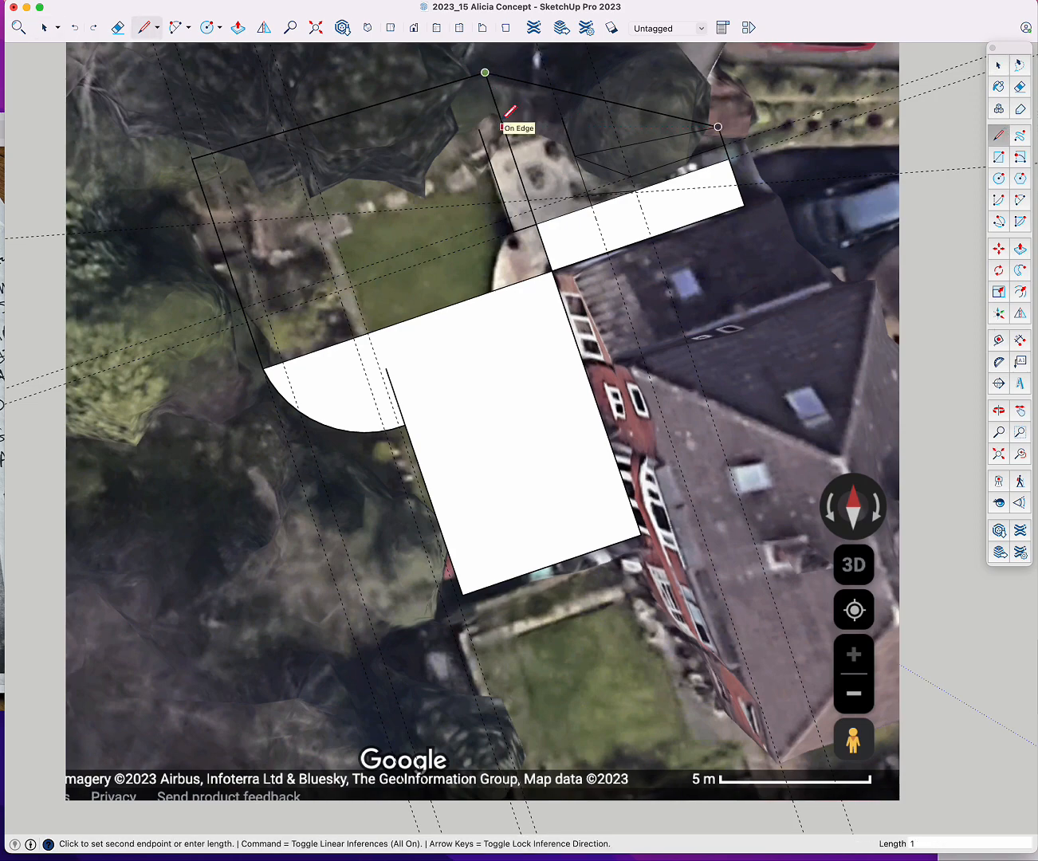
key("space")
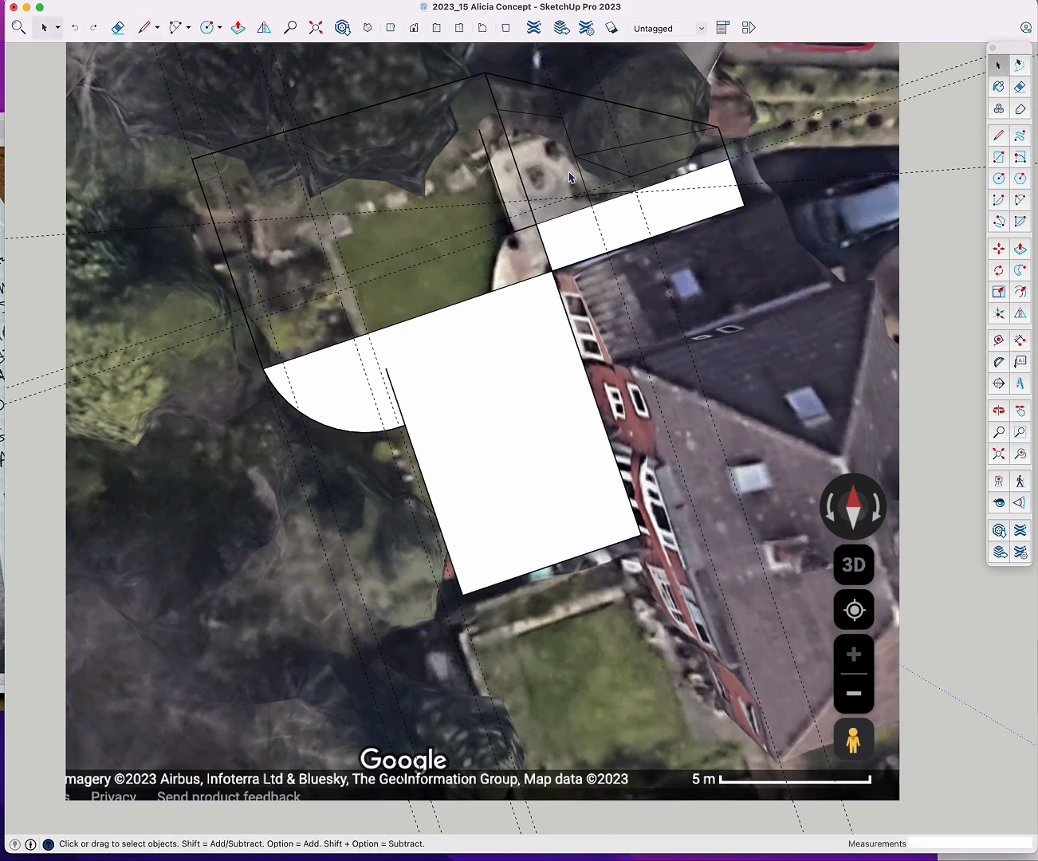
- Check site photo IMG_9603 in Finder, and draw the patio's back edge from the planting bed across to the extended wall line
key("l")
key("super+Tab")
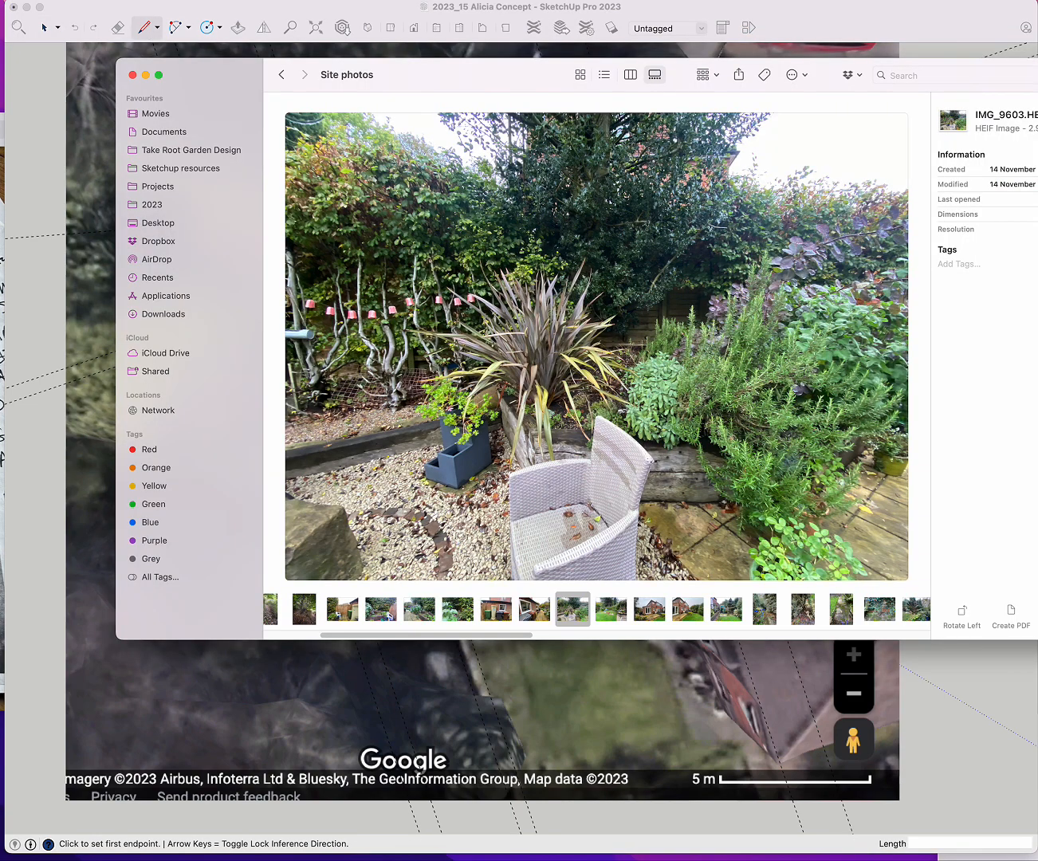
key("super+Tab")
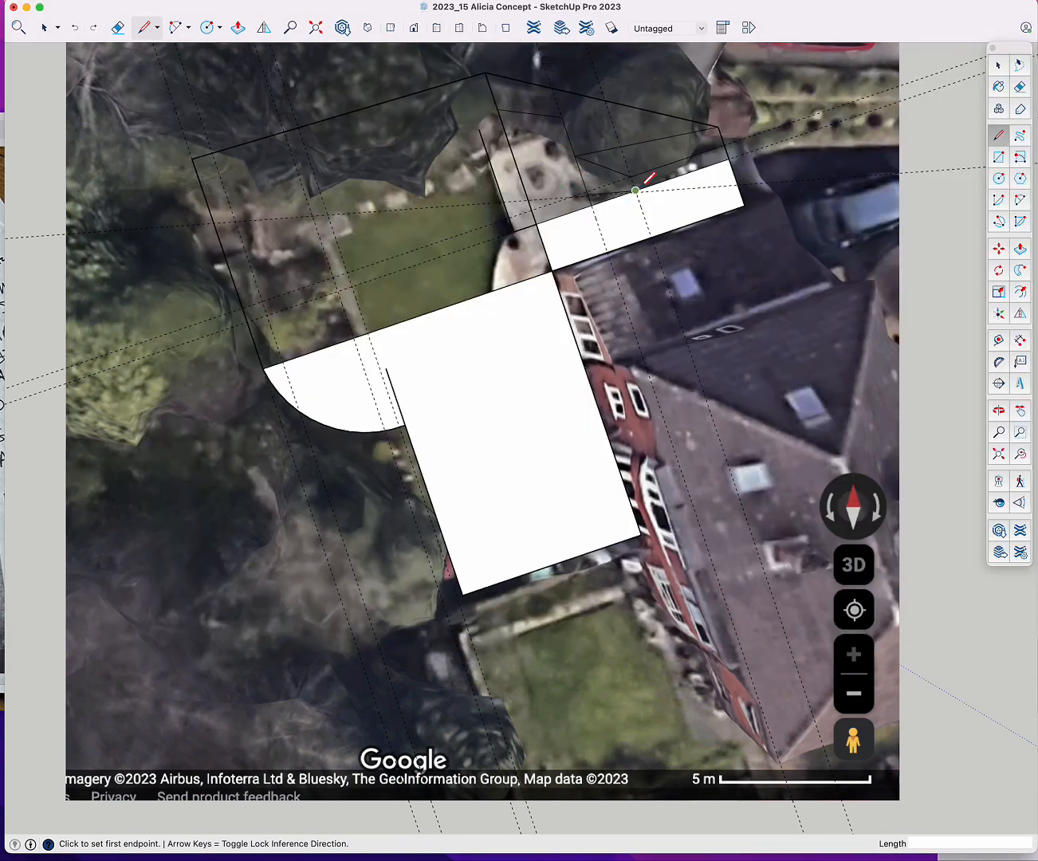
left_click(552, 88)
left_click(508, 134)
key("space")
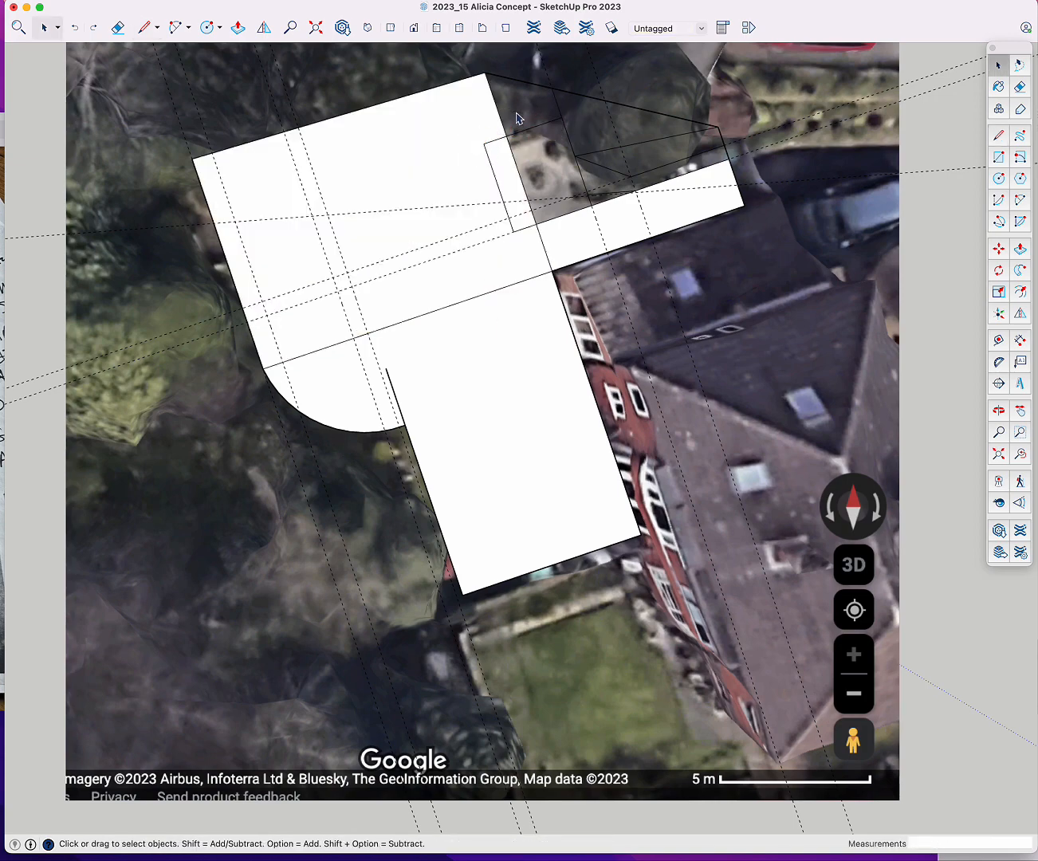
- Review site photo IMG_9603 in Finder again, and move the SketchUp window aside to uncover part of it
key("super+Tab")
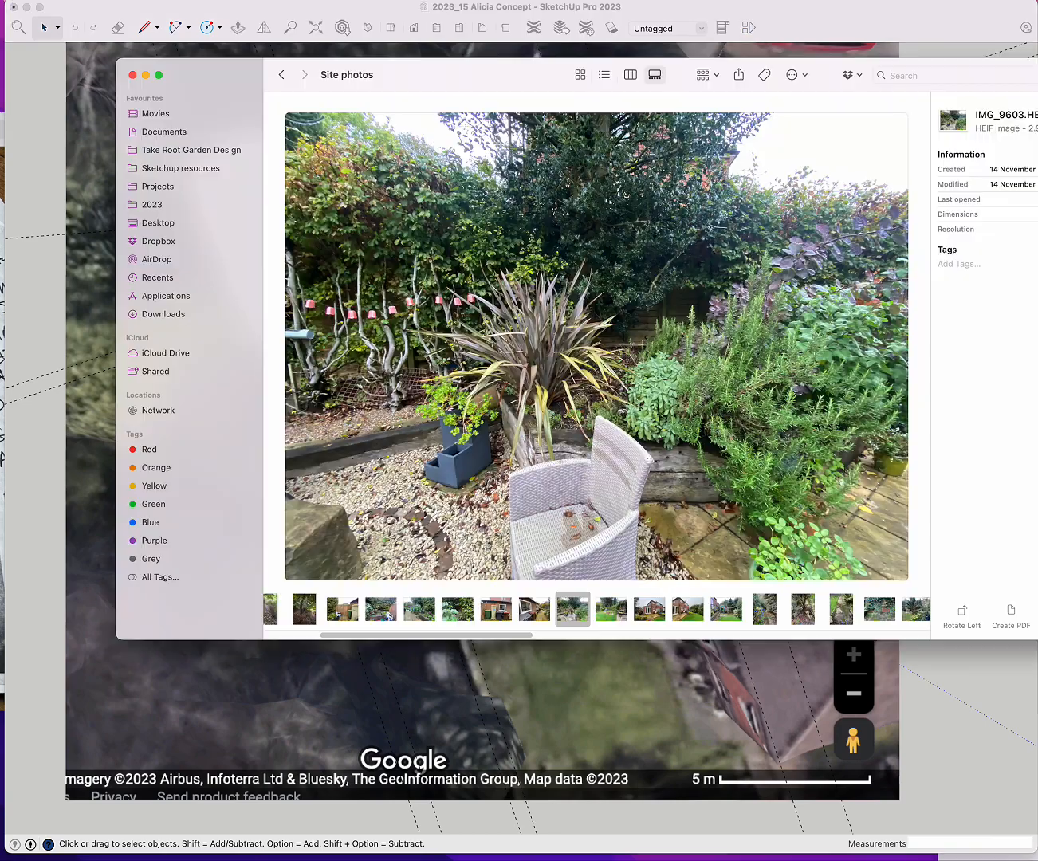
left_click(970, 671)
mouse_move(783, 17)
left_mouse_down()
mouse_move(413, 167)
mouse_move(555, 8)
left_mouse_up()
- Offset the planting bed face's outline inward by 0.1 m
left_click(341, 112)
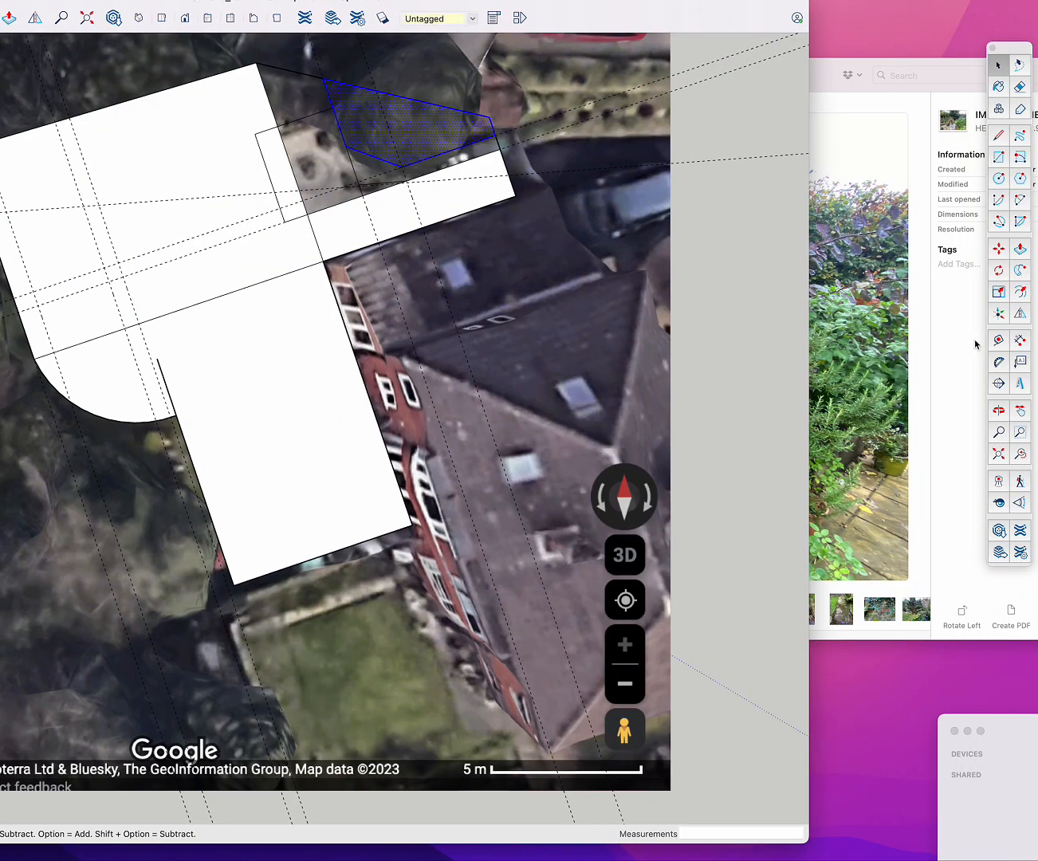
key("f")
left_click(418, 99)
type(".1")
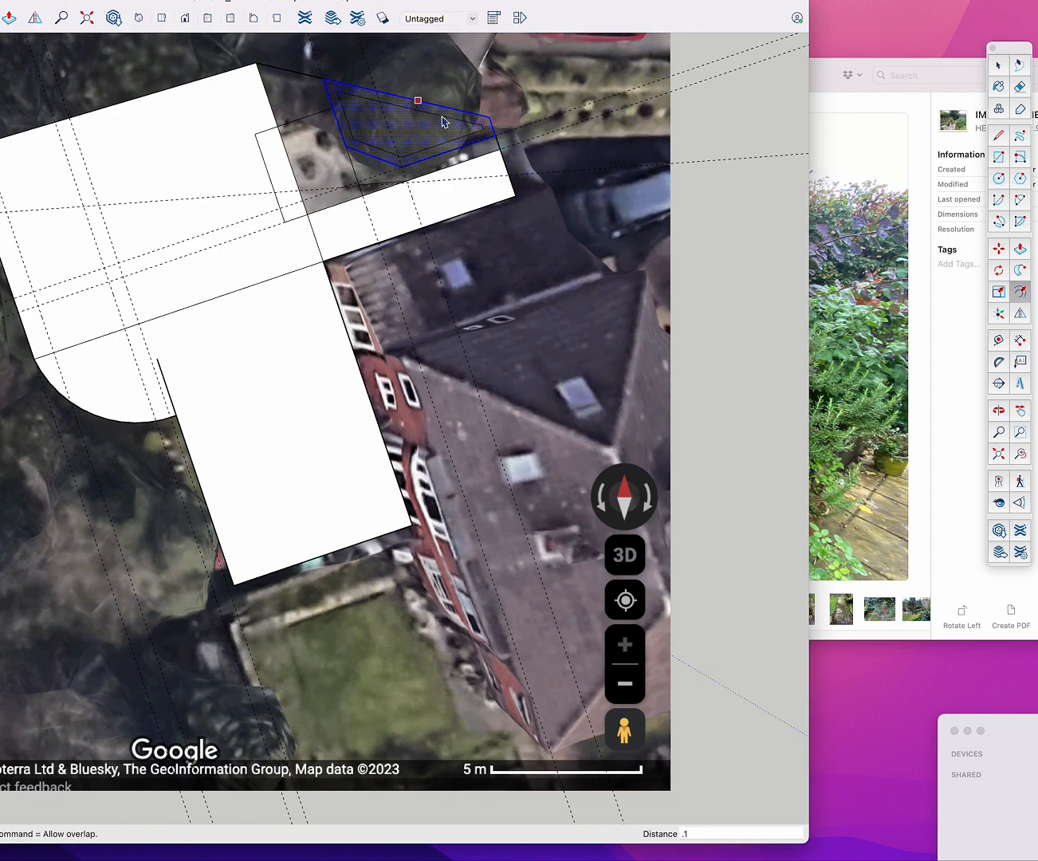
key("Return")
key("space")
- Paint the garden and narrow patio strip faces with a 0% opacity colour so the aerial image shows through
scroll(399, 112, "up", 5)
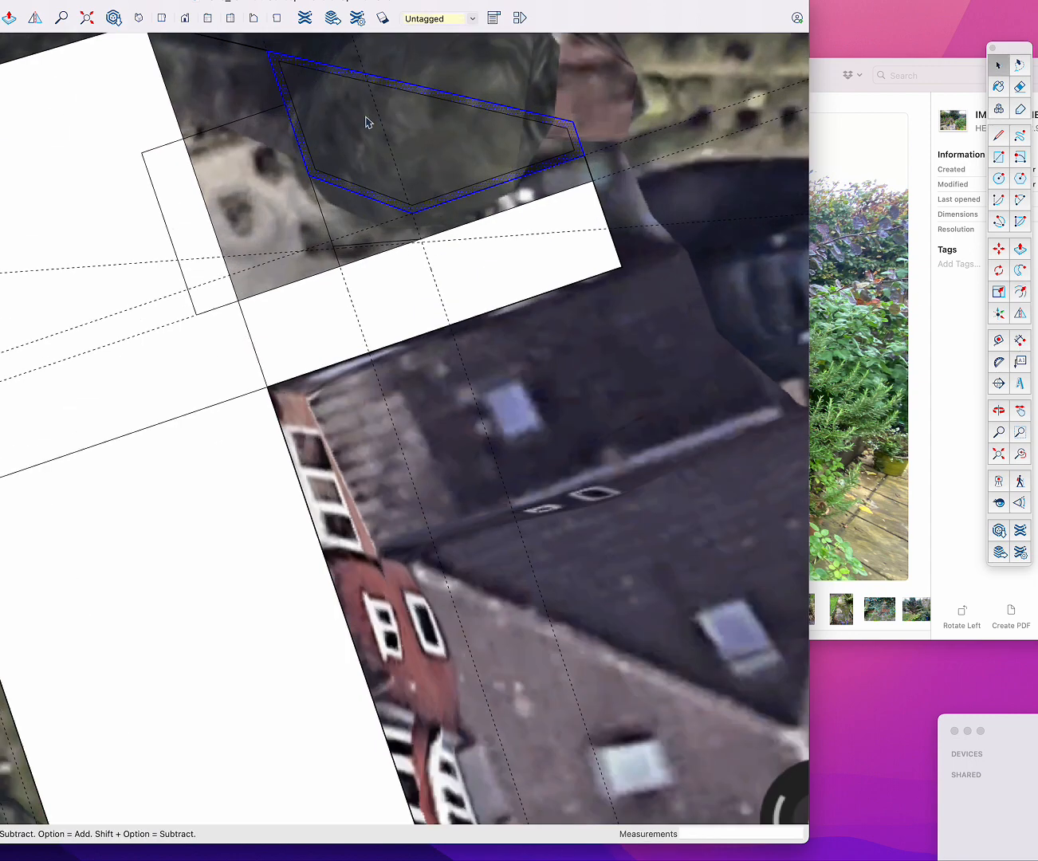
scroll(477, 139, "down", 5)
key("b")
left_click(459, 230)
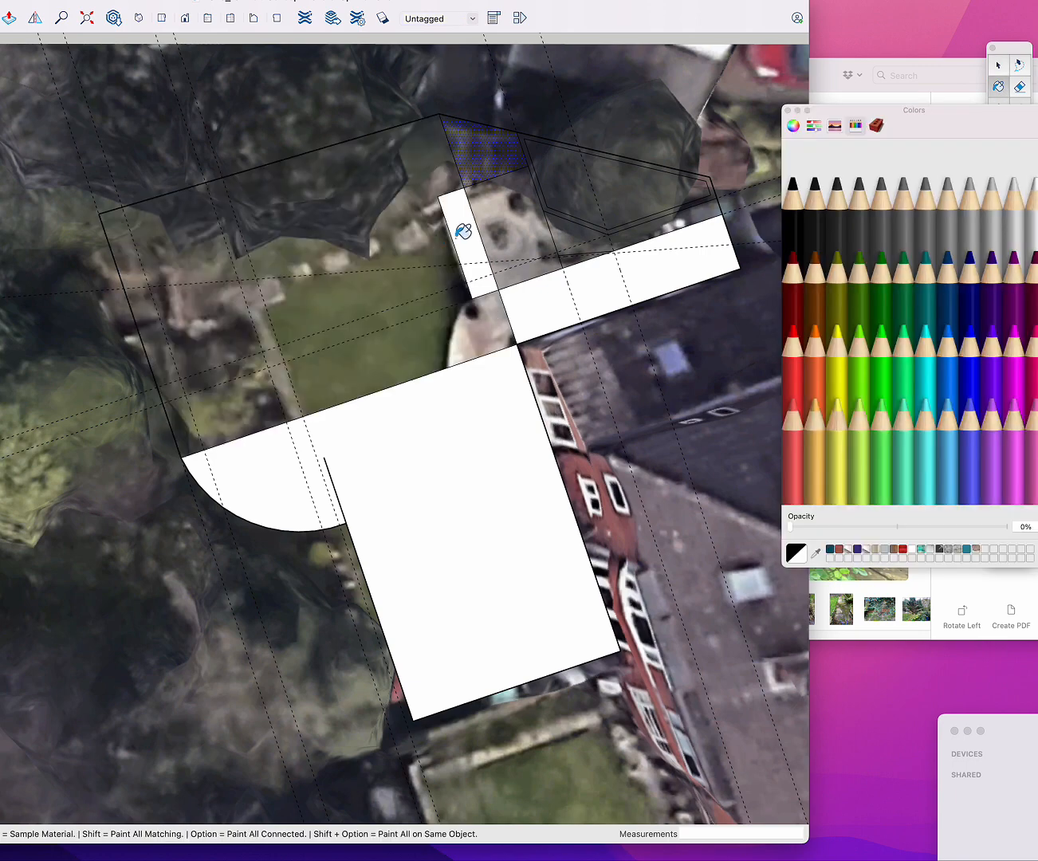
left_click(476, 229)
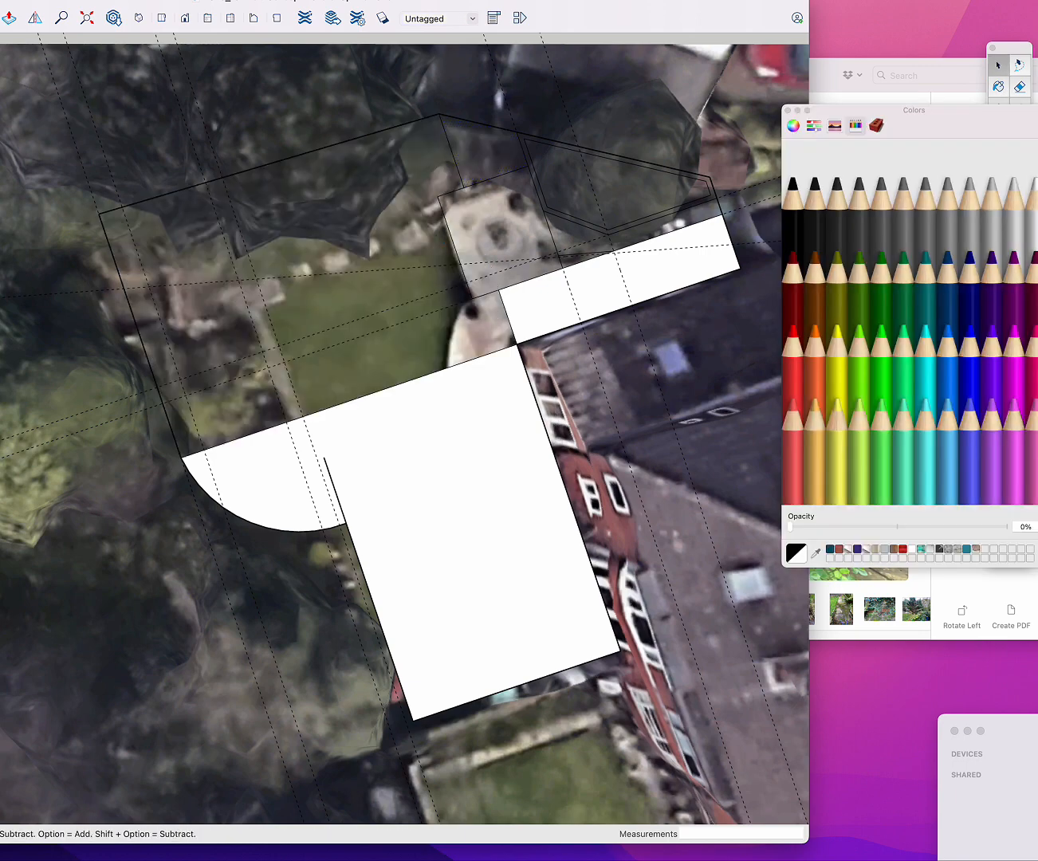
- View site photo IMG_9605 in Finder, and move the Colors palette clear of the SketchUp drawing
key("super+Tab")
left_click(616, 612)
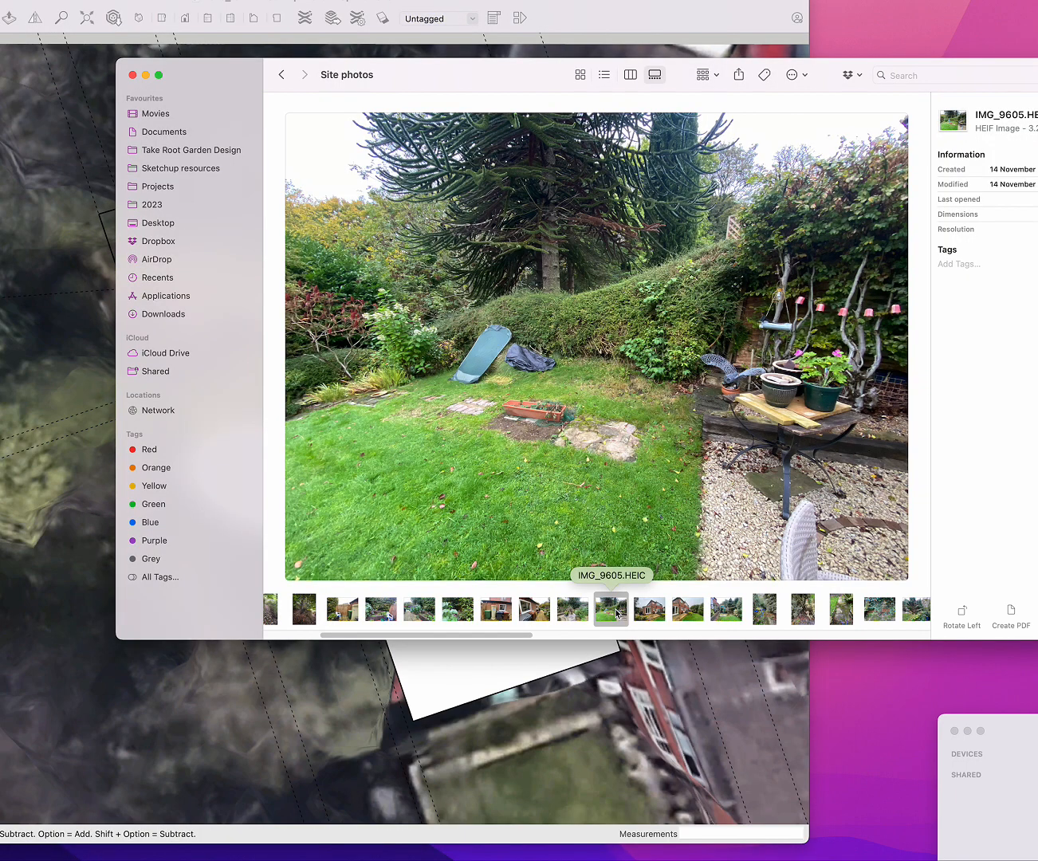
left_click(53, 300)
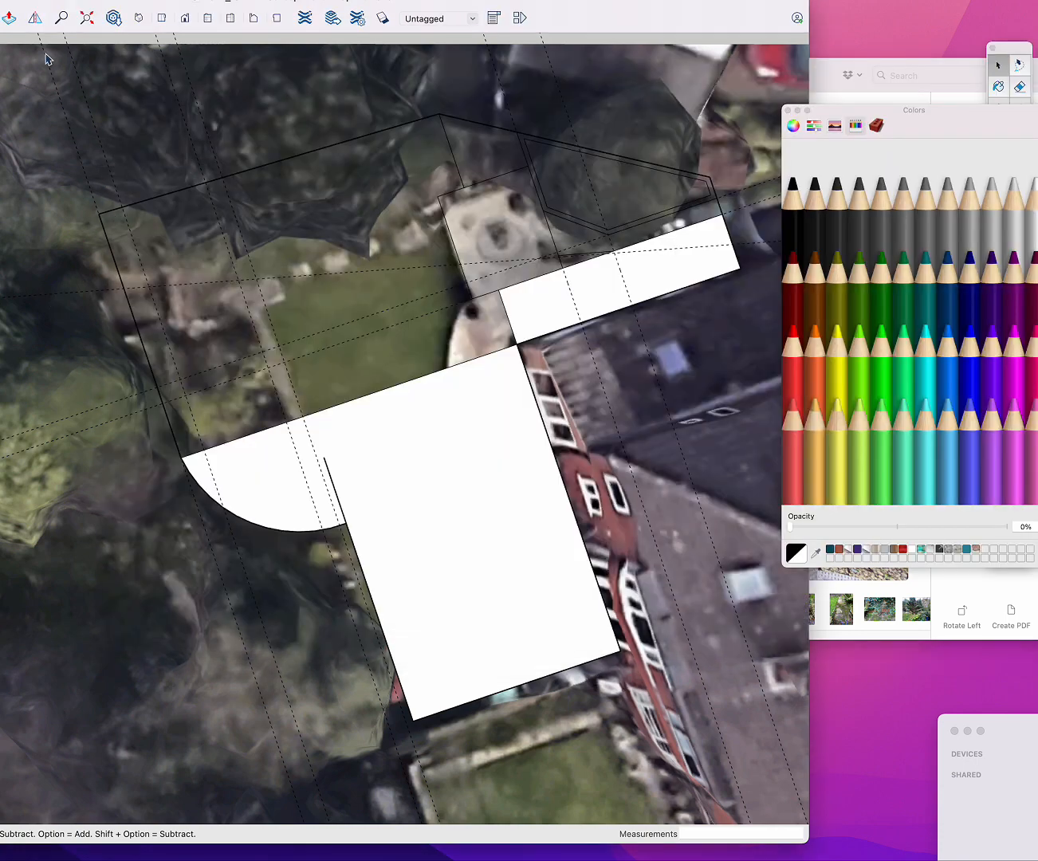
left_click_drag(814, 118, 956, 382)
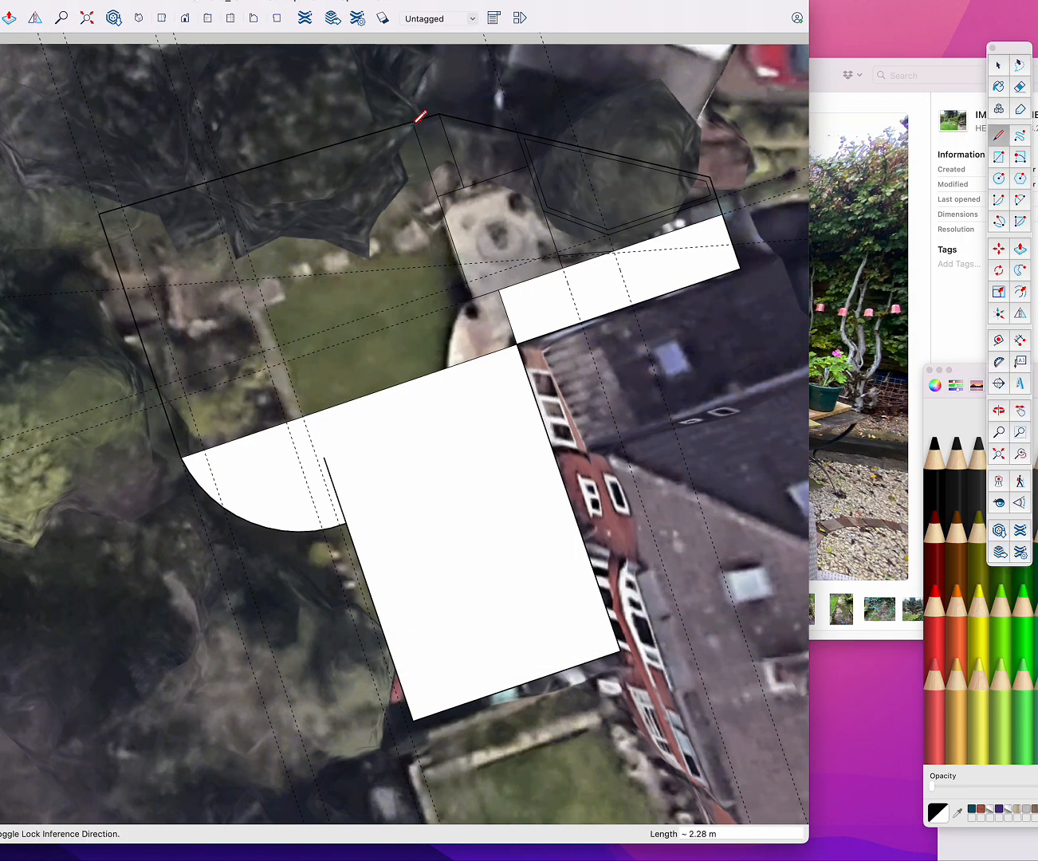
- Recheck site photo IMG_9605 in Finder, and draw a strip about 0.84 m wide along the lawn's far edge from the patio
left_click(829, 76)
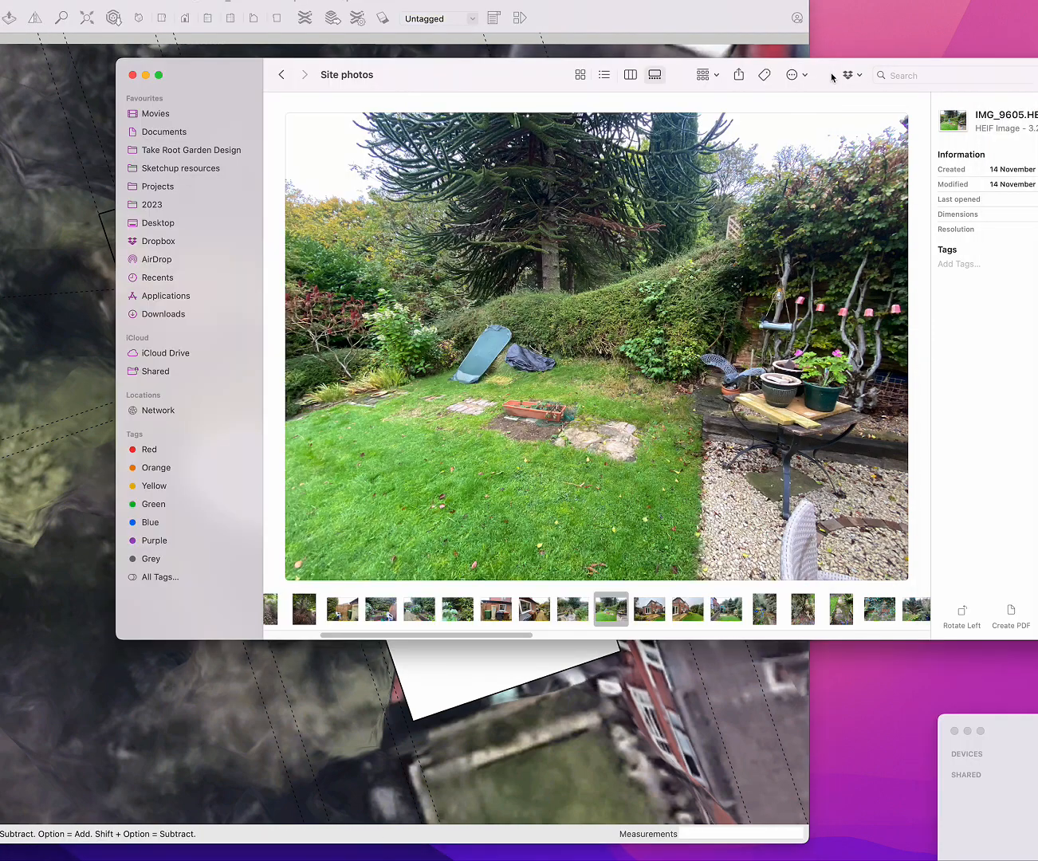
left_click(647, 54)
key("l")
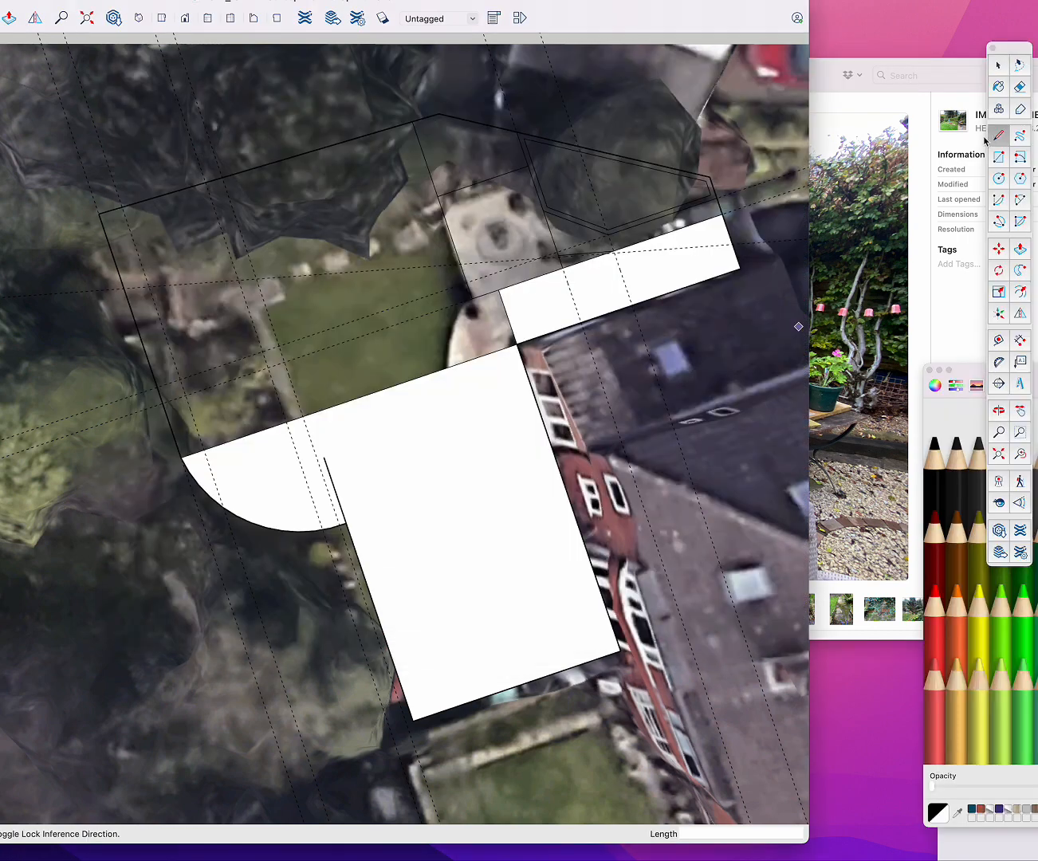
left_click(449, 230)
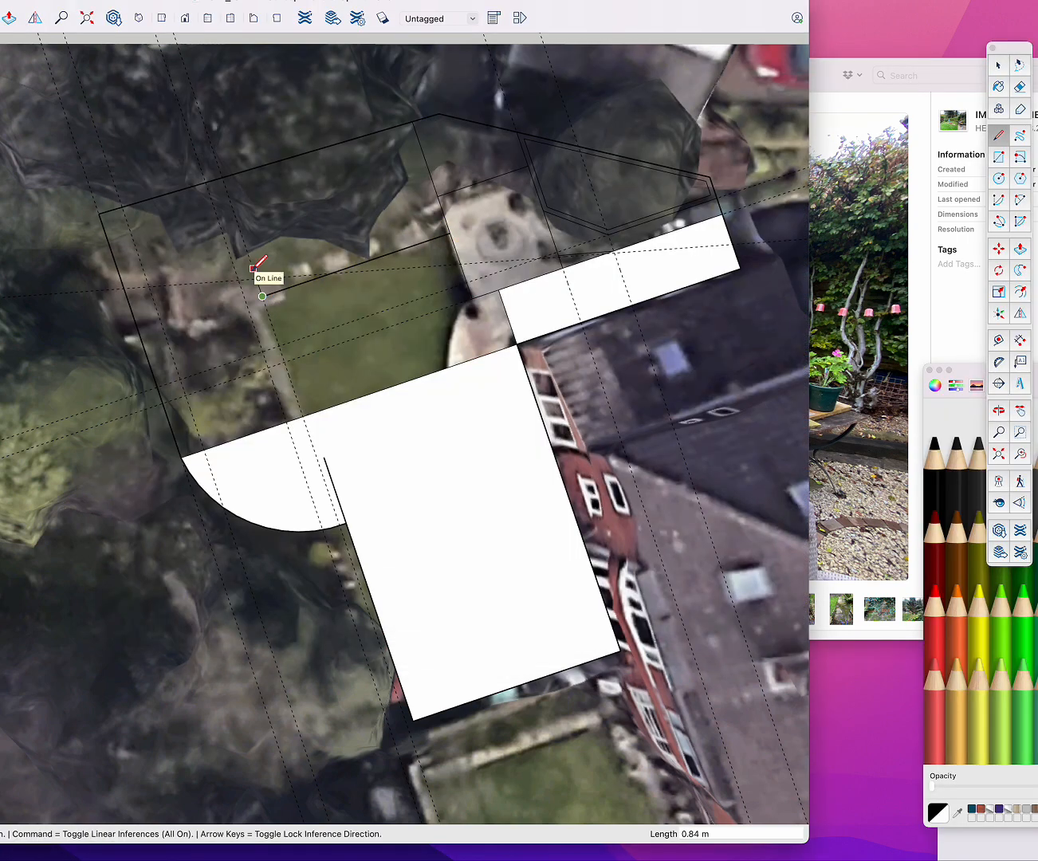
left_click(253, 269)
key("space")
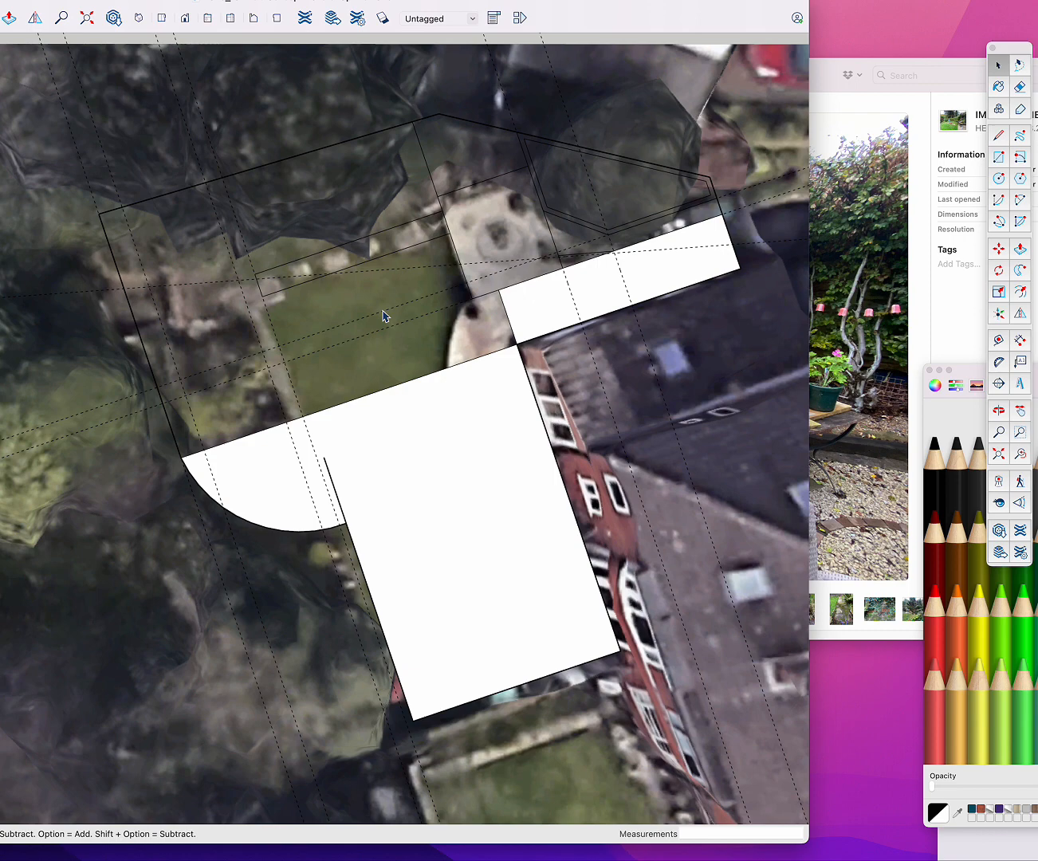
- Draw a line about 9.33 m long along the guide, from the 17 m line down past the lower boundary's garden end
key("l")
left_click(304, 415)
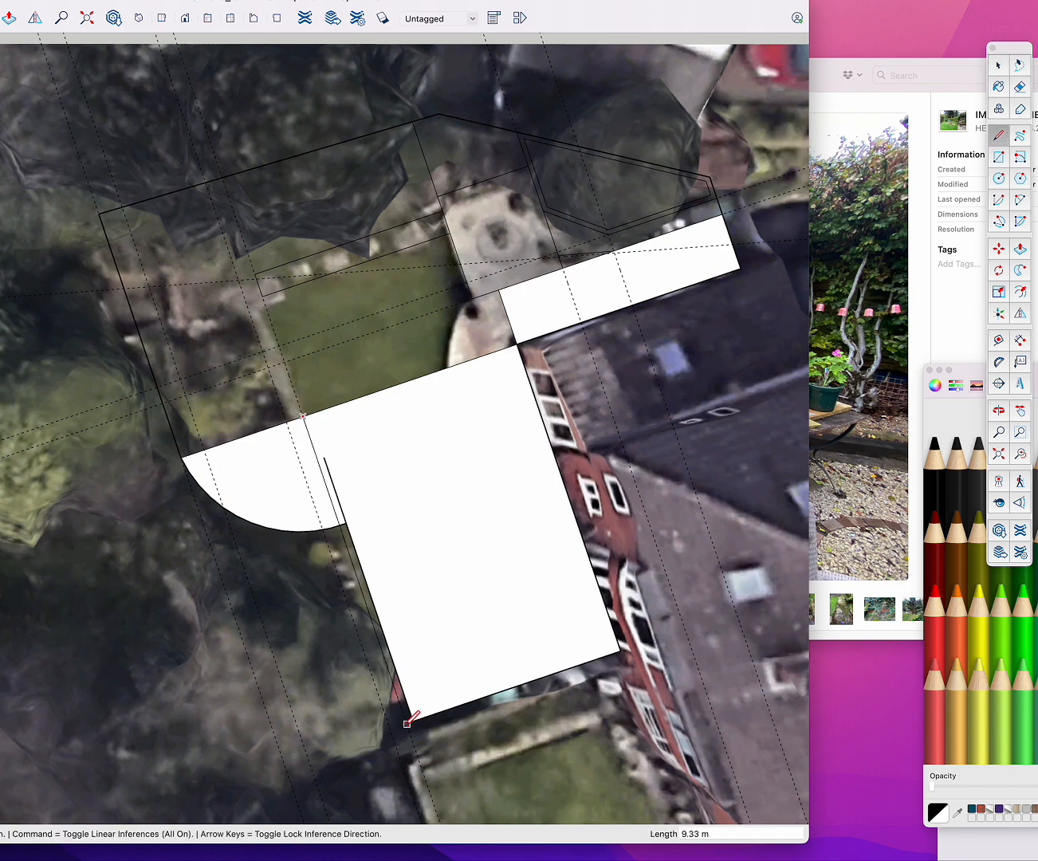
left_click(407, 722)
scroll(407, 721, "up", 5)
key("space")
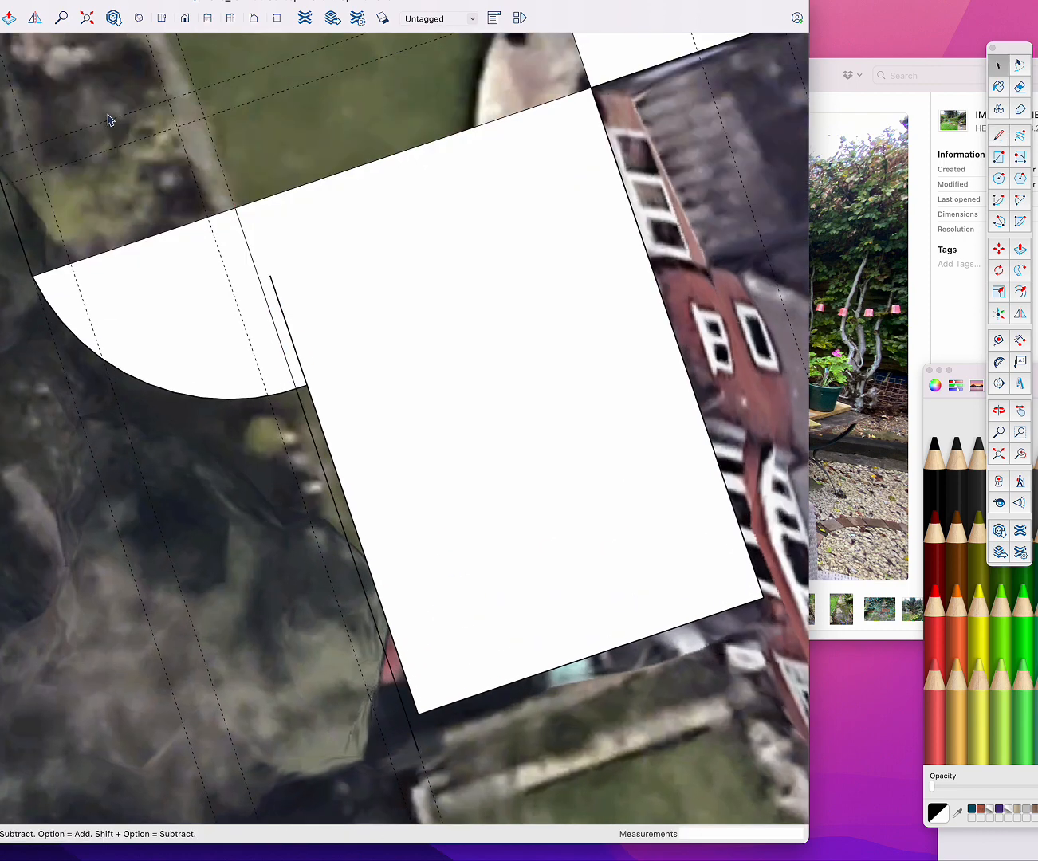
- Extend the lower boundary slightly beyond its garden-end corner, and delete both segments of the old lawn-edge line
left_click(995, 143)
left_click(419, 714)
left_click(381, 727)
key("space")
left_click(404, 671)
key("Delete")
left_click(301, 368)
key("Delete")
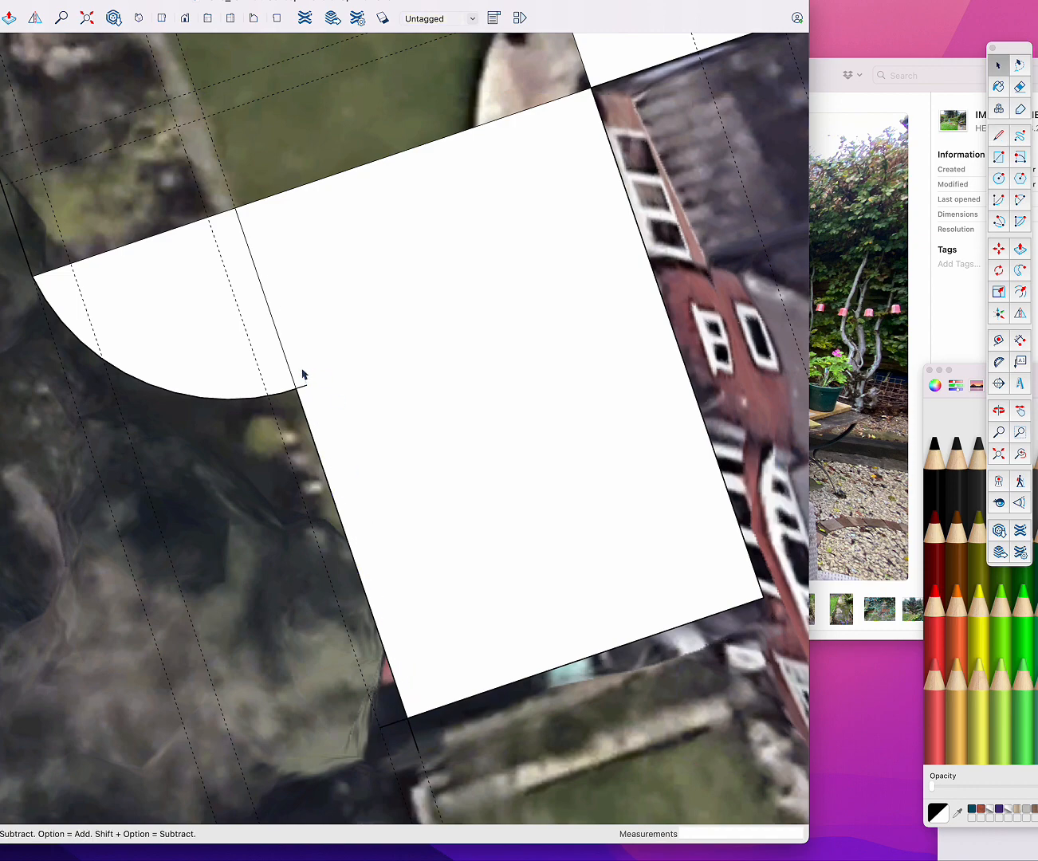
- Draw the path's outer edge from the extended lower boundary's end up to the strip, and extend the strip's far edge across it
scroll(314, 492, "down", 3)
key("l")
left_click(351, 624)
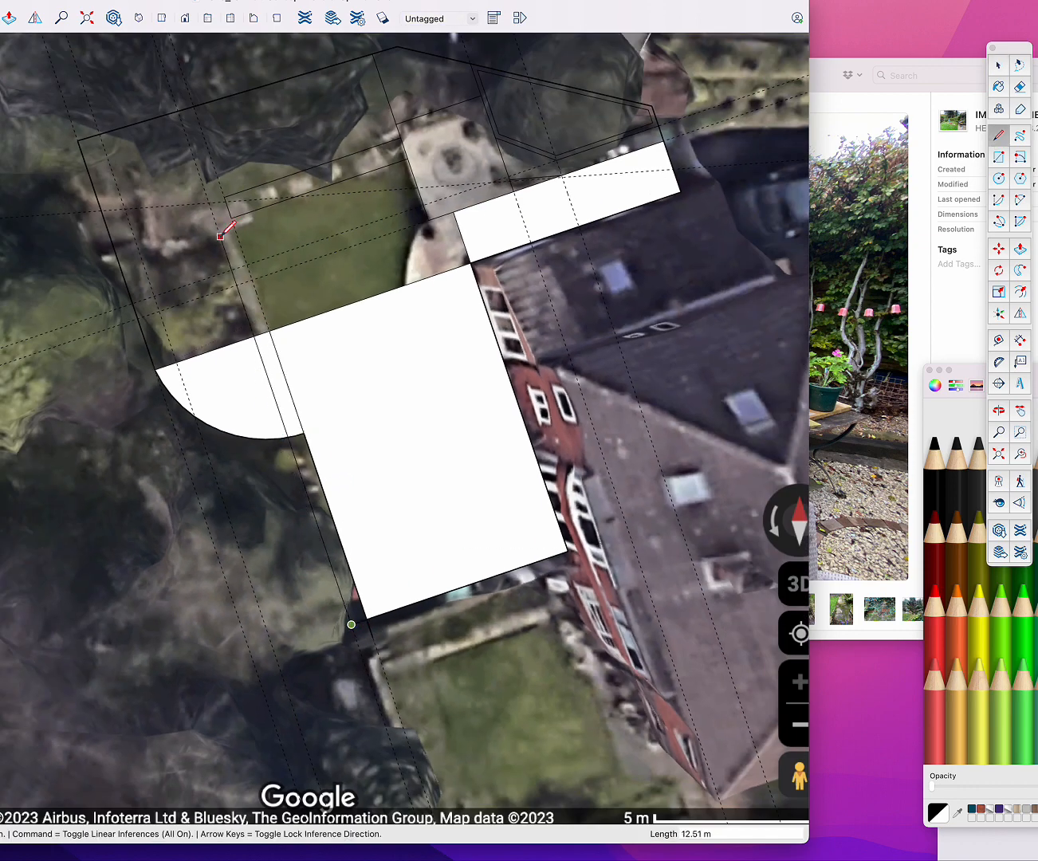
left_click(224, 198)
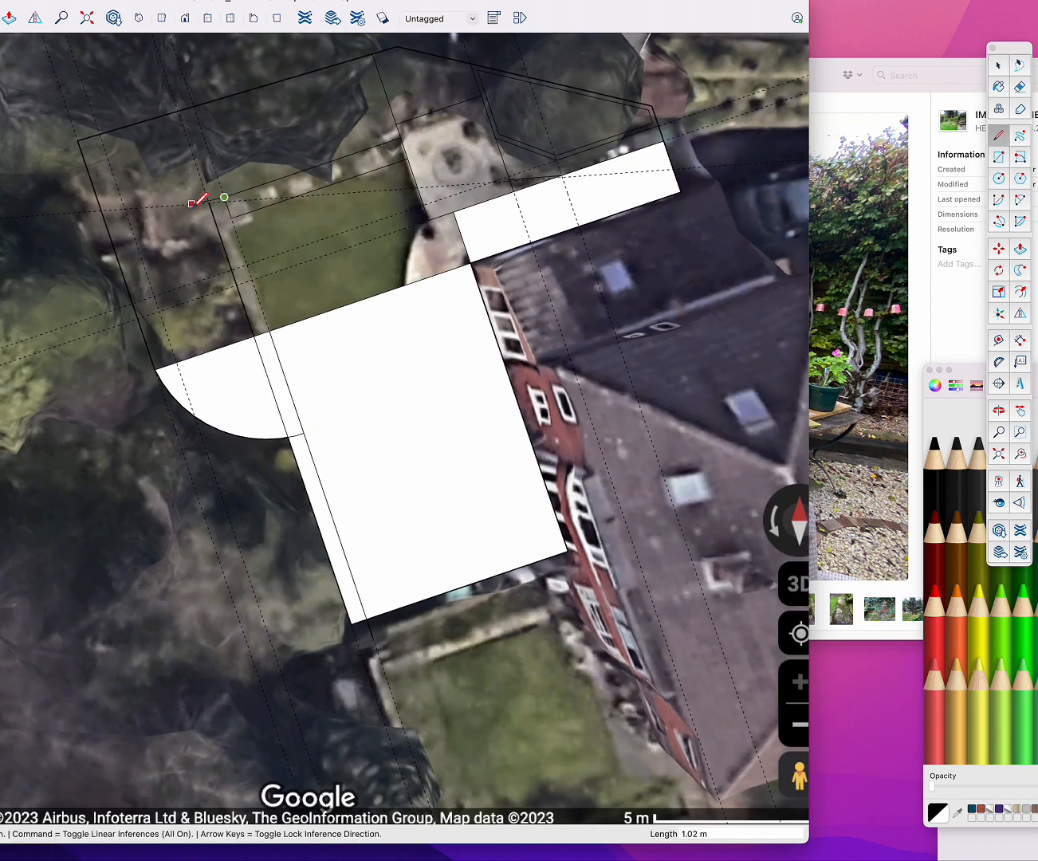
key("space")
- Close the corner between the path's outer edge and the strip's far edge, and trim the overshooting line beyond it
scroll(213, 209, "up", 6)
key("l")
left_click(162, 120)
left_click(143, 70)
key("space")
left_click(138, 129)
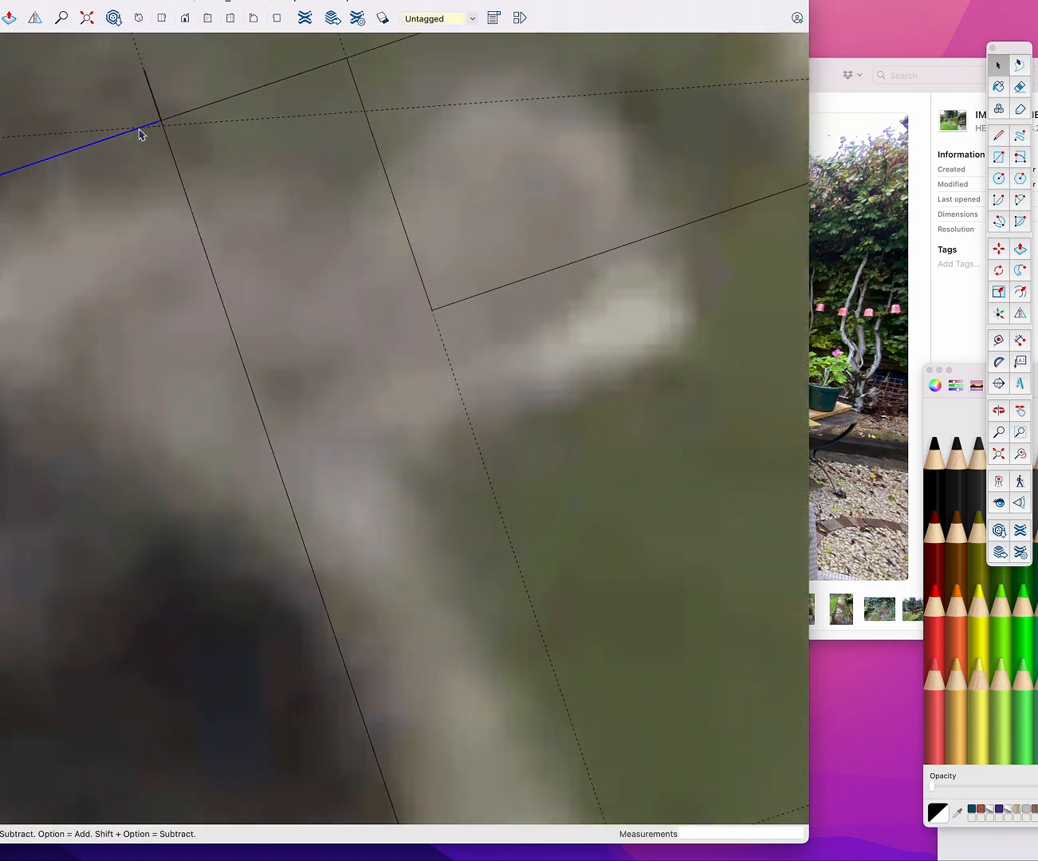
- Draw the path's inner edge, about 3.64 m long, from the strip's inner corner down to the 17 m line
scroll(197, 212, "down", 5)
key("l")
left_click(216, 177)
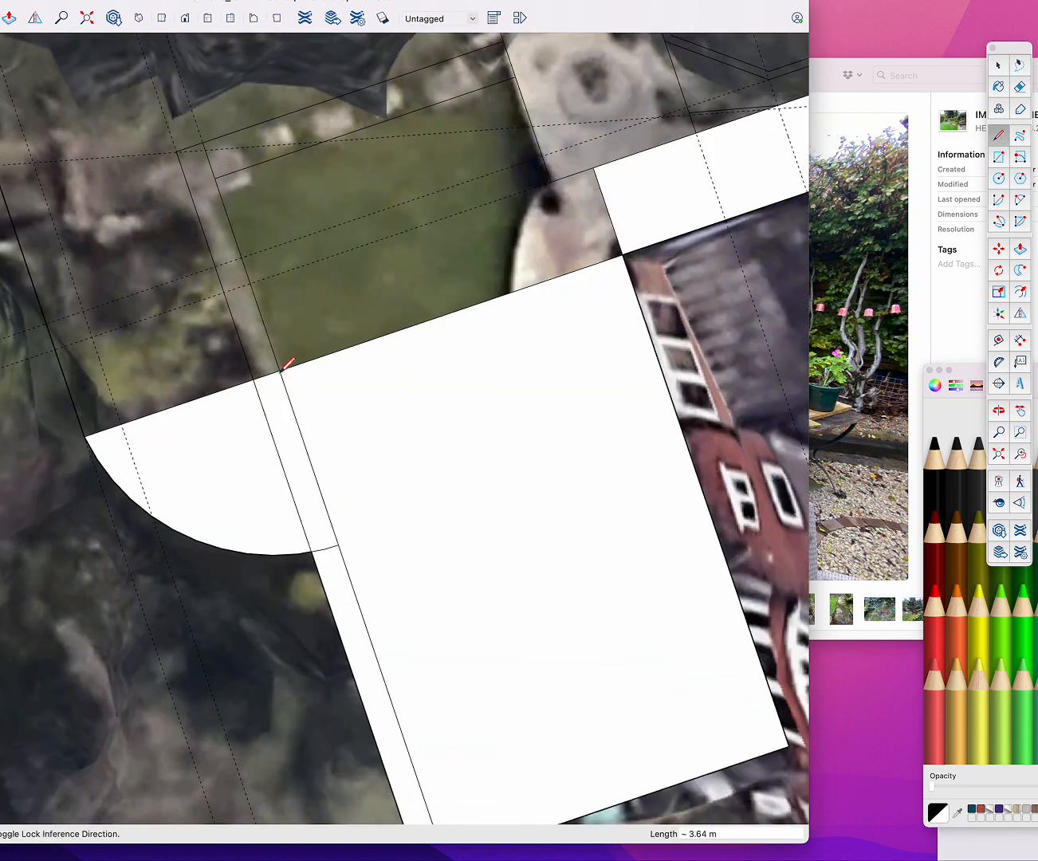
key("space")
scroll(282, 372, "down", 3)
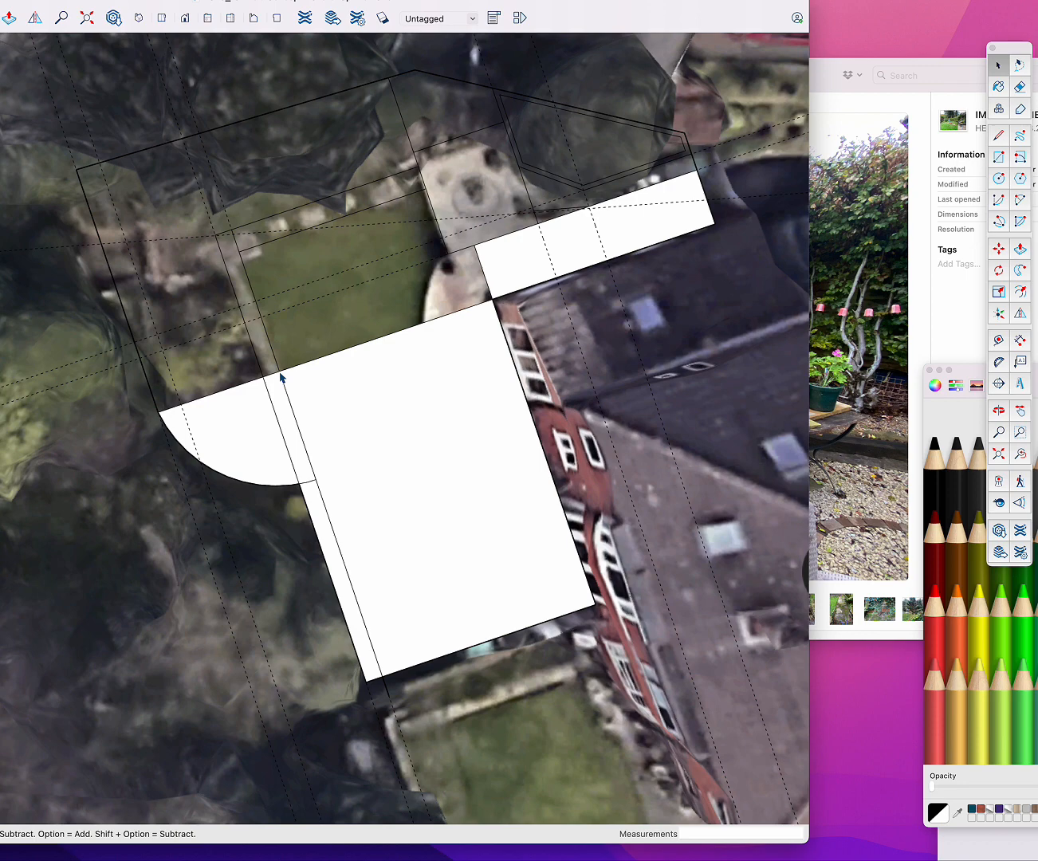
- Switch to the Site photos folder in Finder and look through the lower garden pictures up to IMG_9617
left_click(1001, 139)
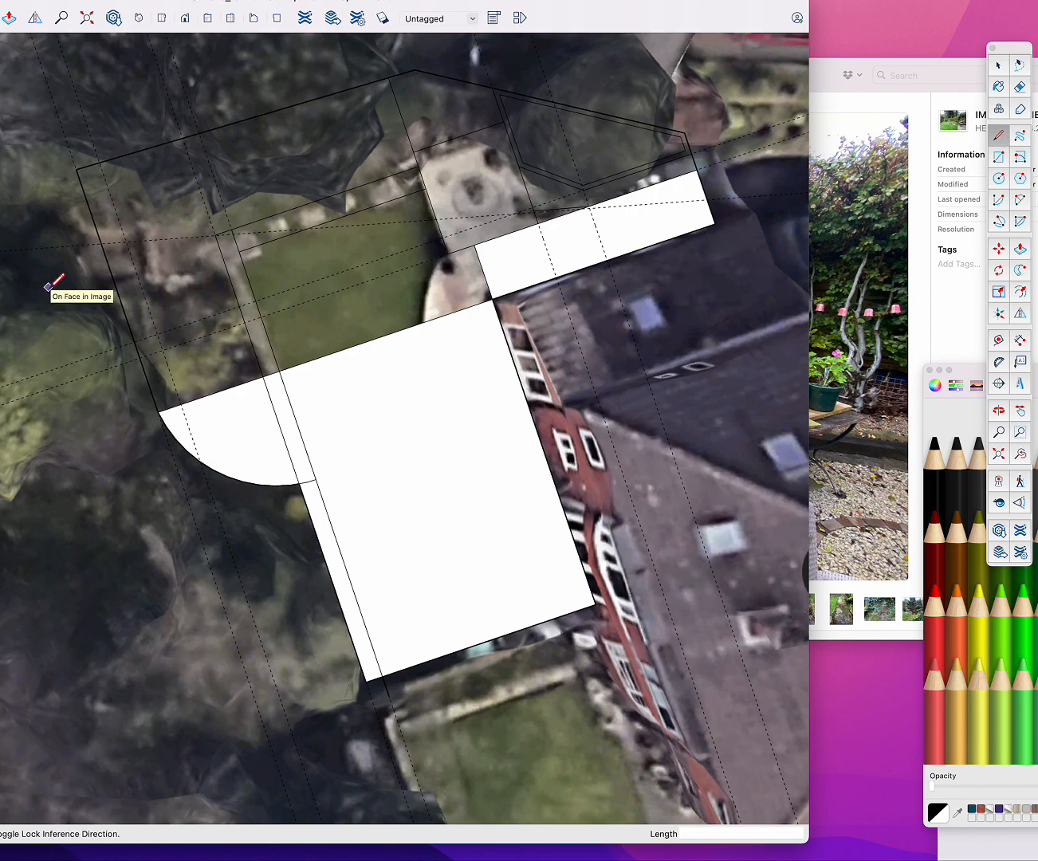
left_click(867, 97)
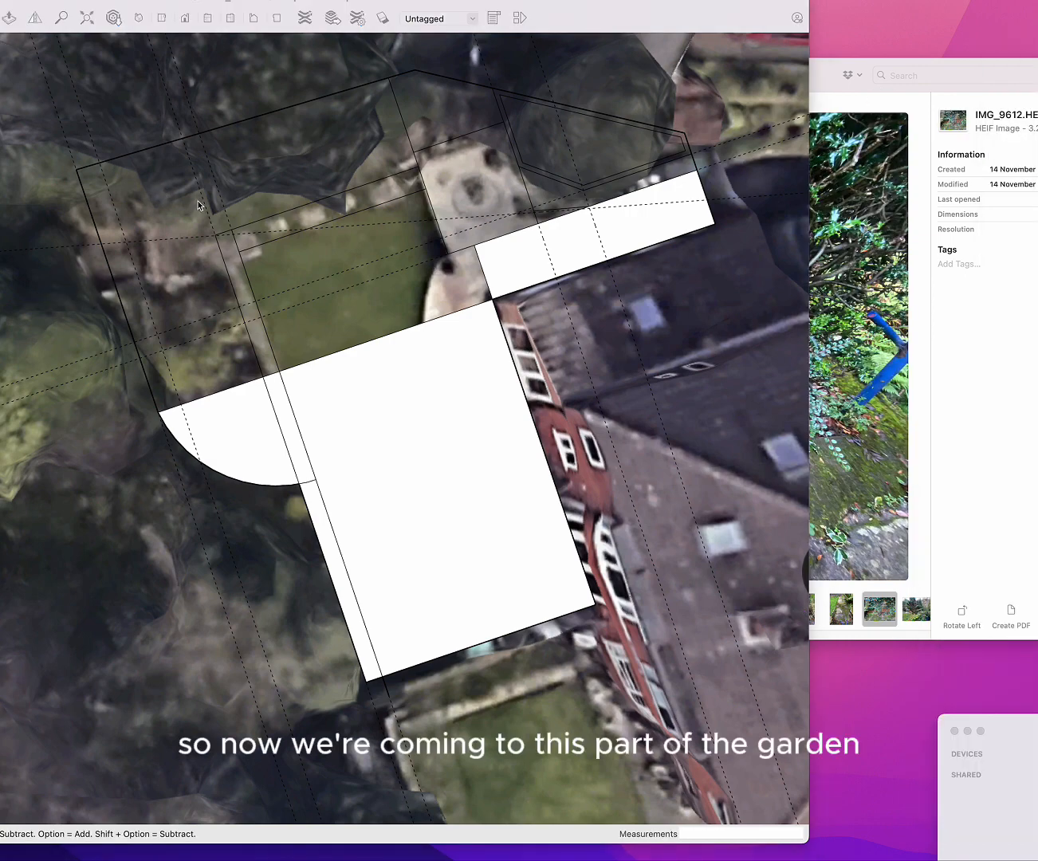
left_click(968, 325)
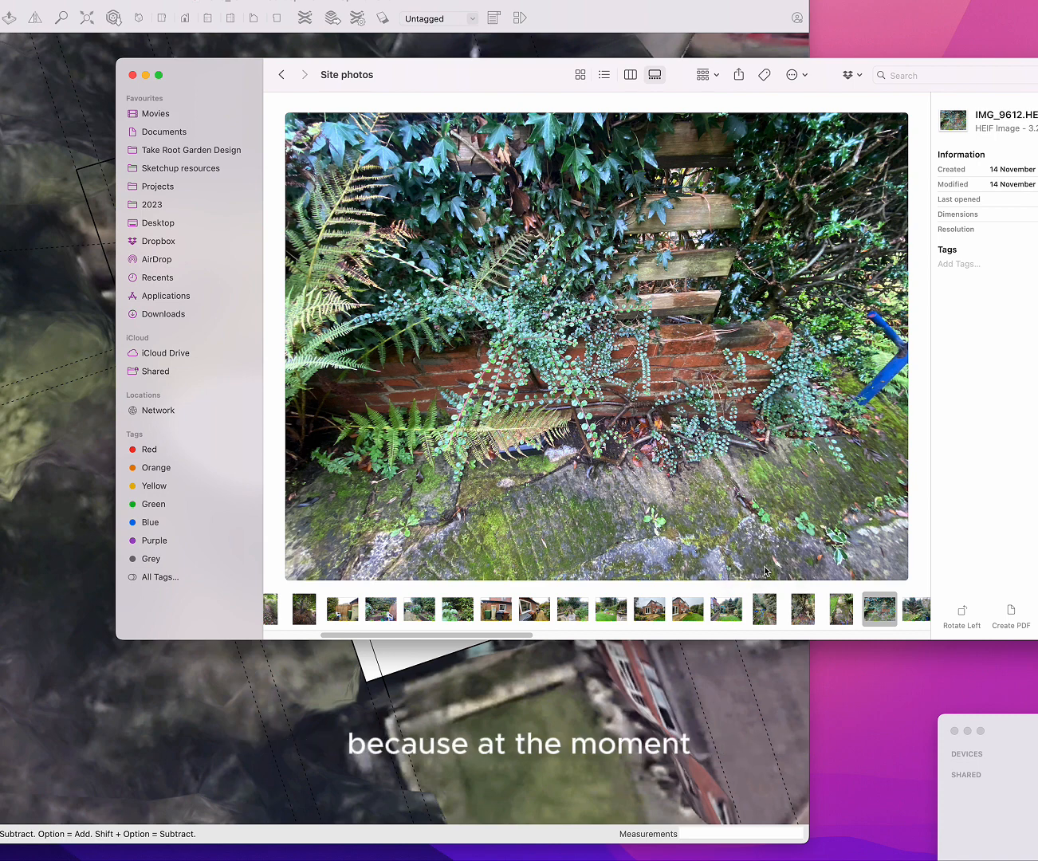
left_click(723, 623)
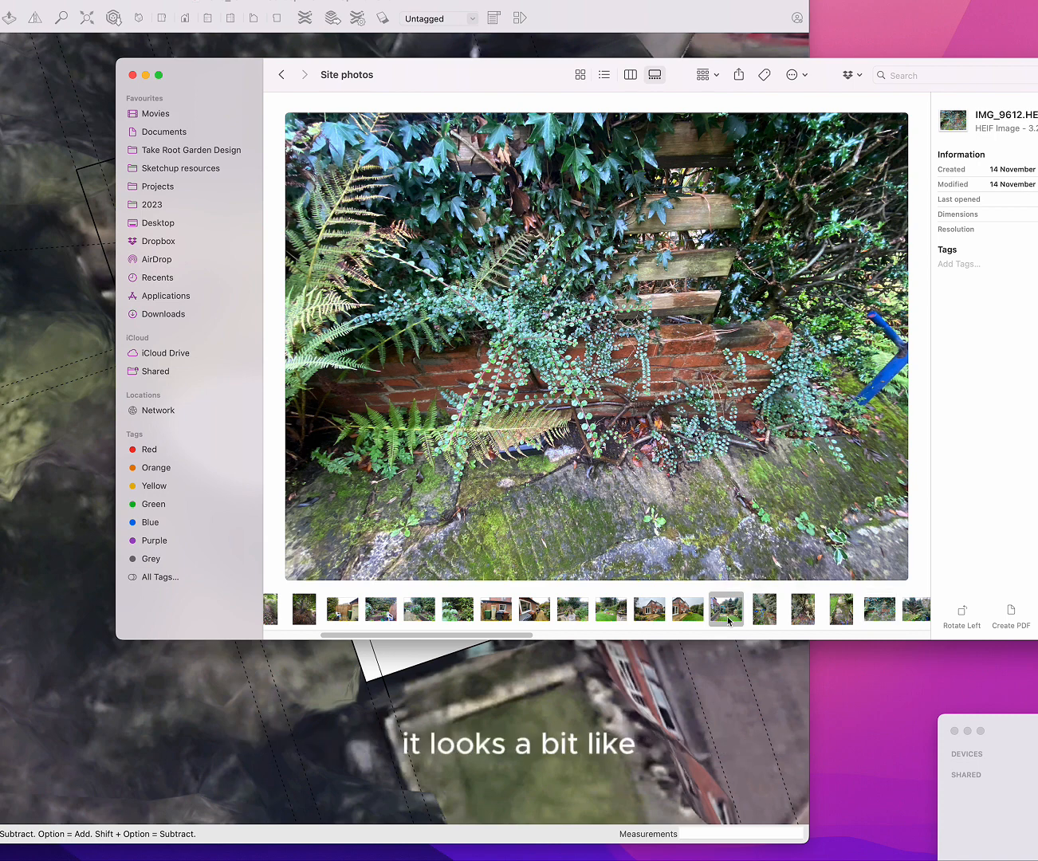
left_click(819, 617)
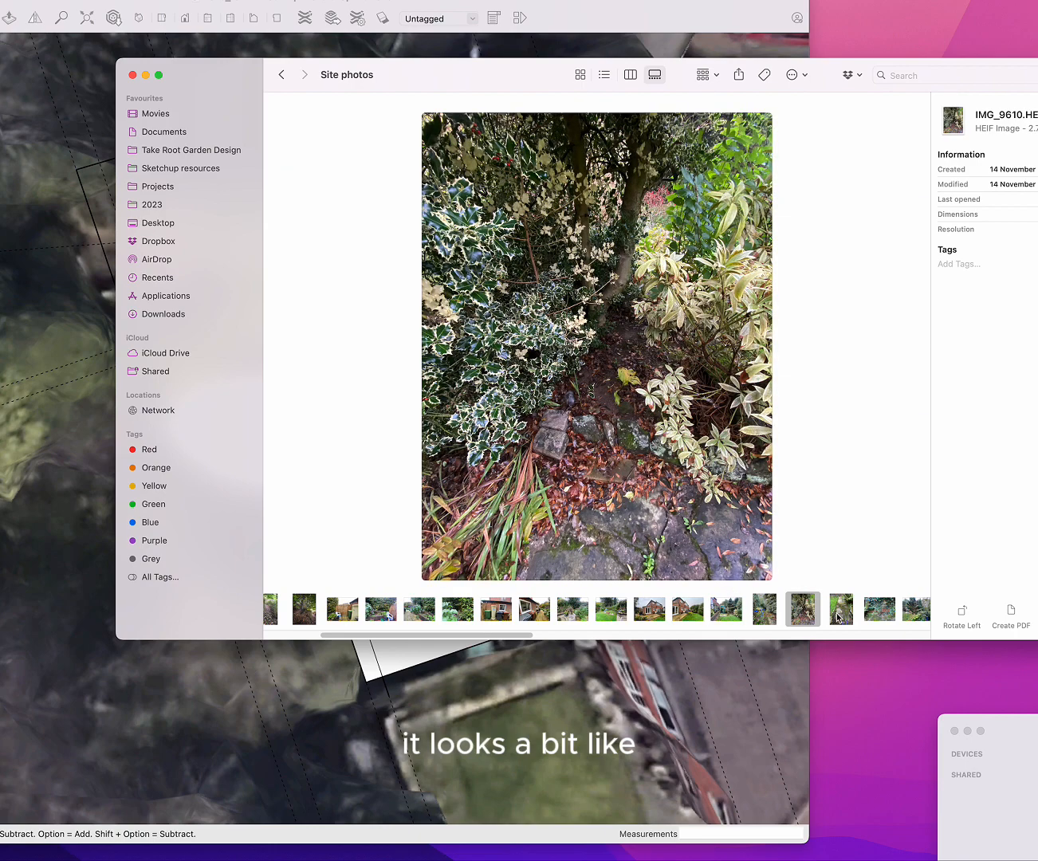
key("Right")
key("Right")
key("Right")
key("Right")
key("Right")
key("Right")
key("Right")
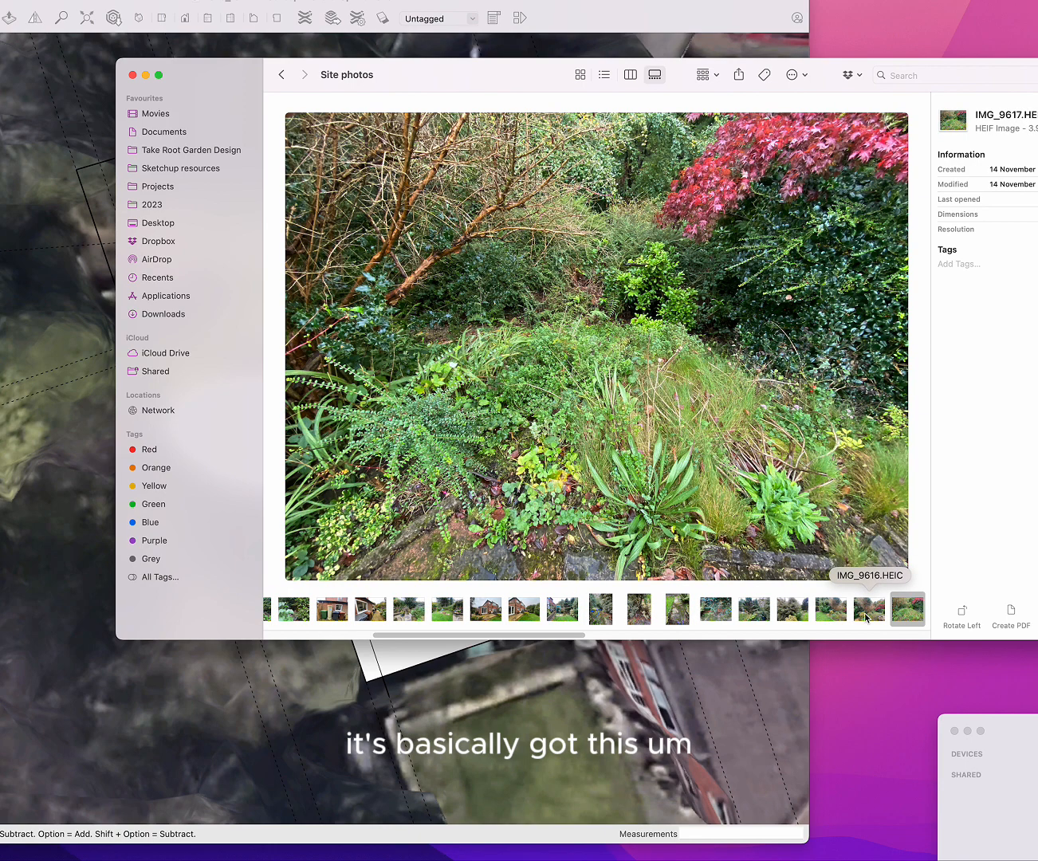
- Examine photos IMG_9616 to IMG_9625 for the old concrete paving, the steep drop and the planted slope
left_click(866, 617)
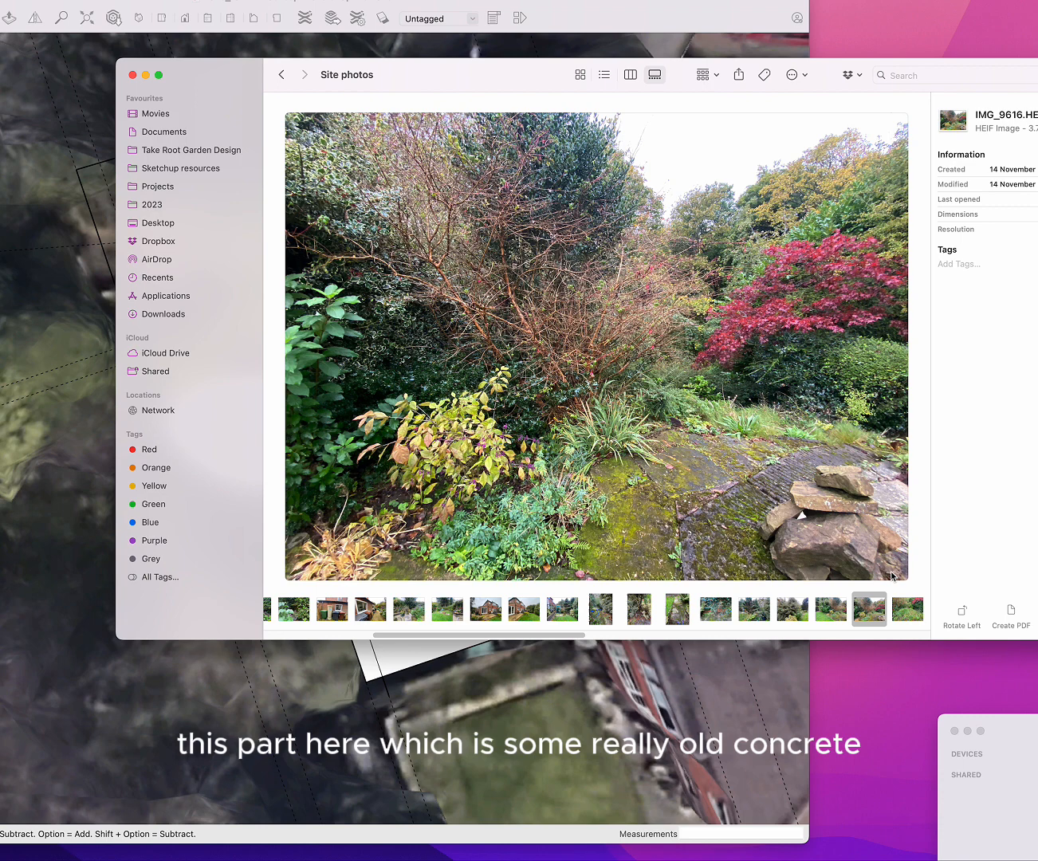
left_click(909, 612)
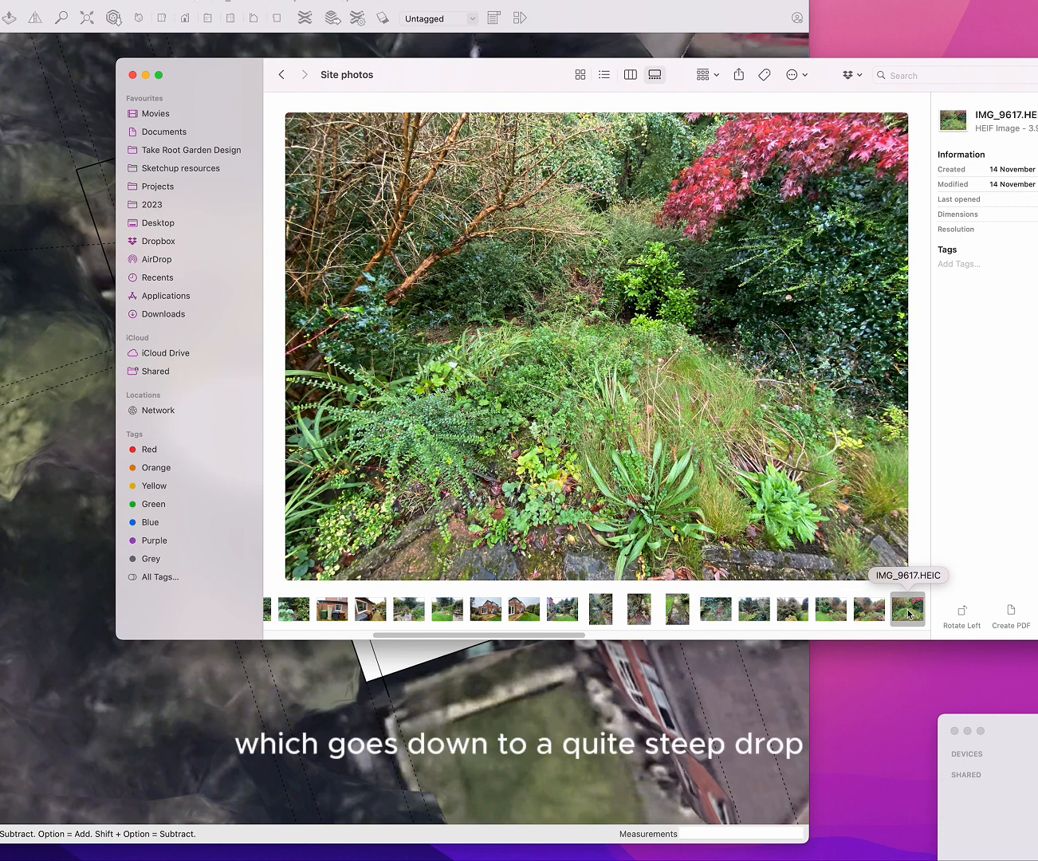
key("Right")
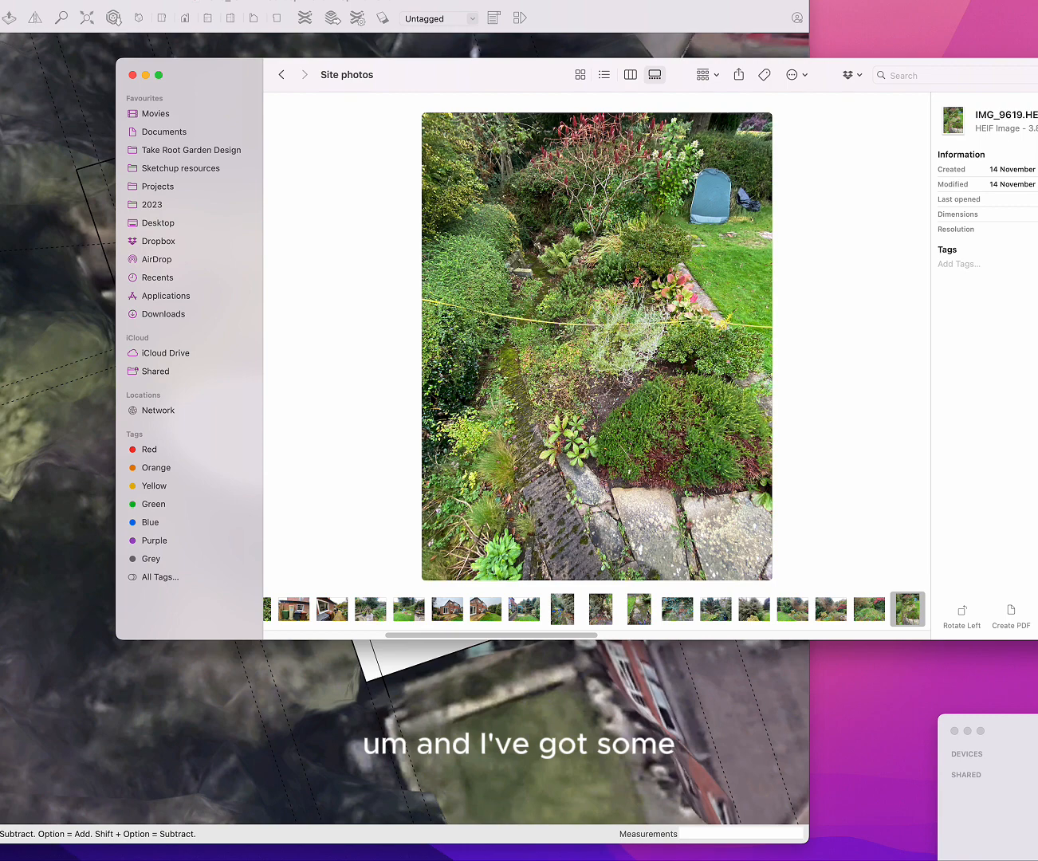
key("Right")
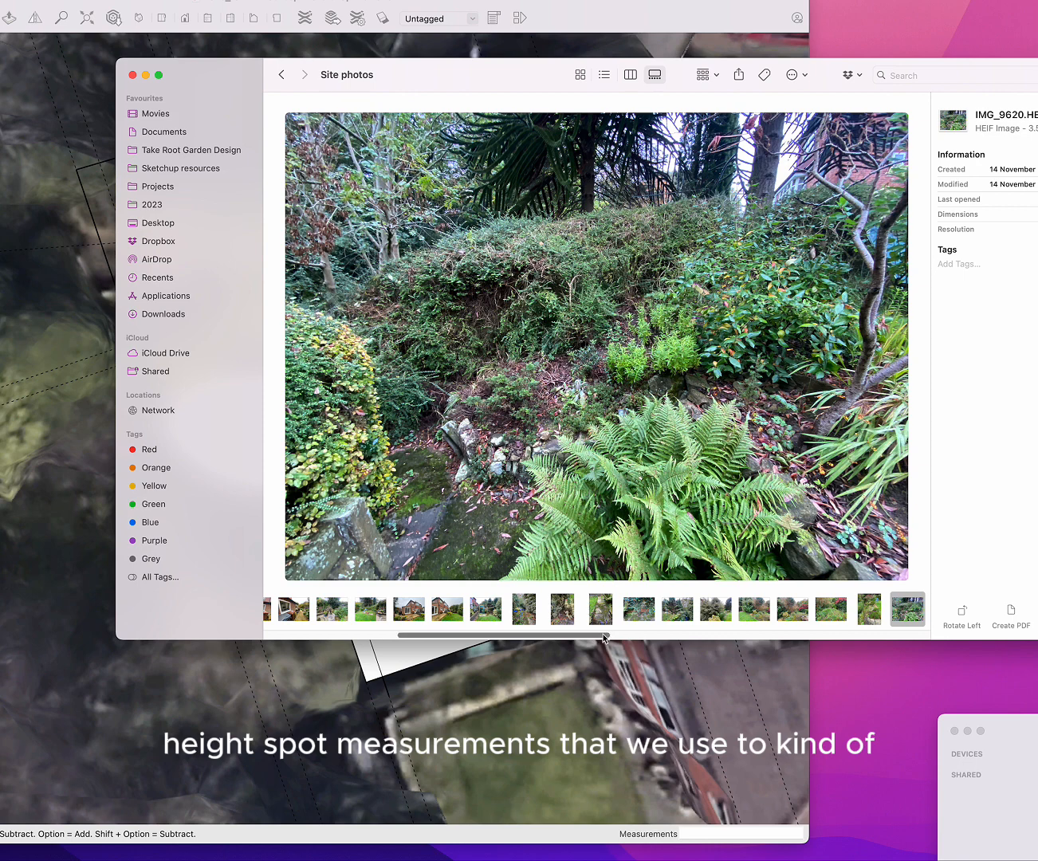
left_click_drag(603, 635, 682, 640)
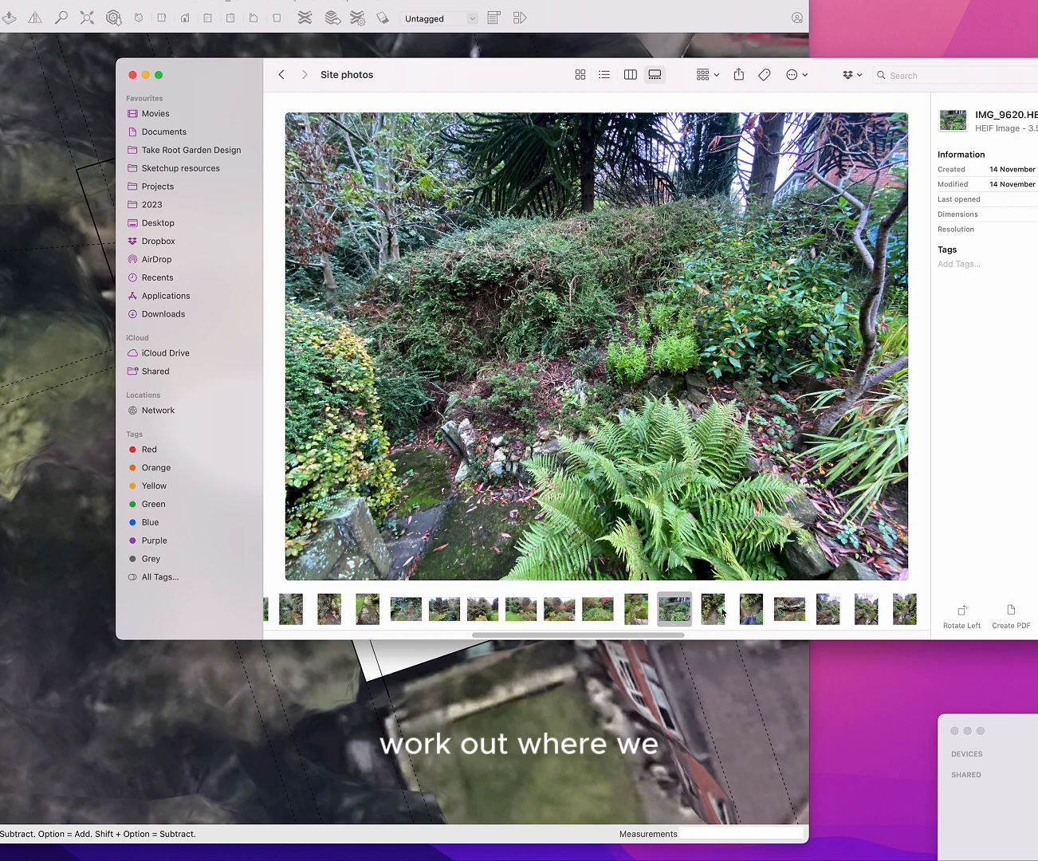
left_click(718, 611)
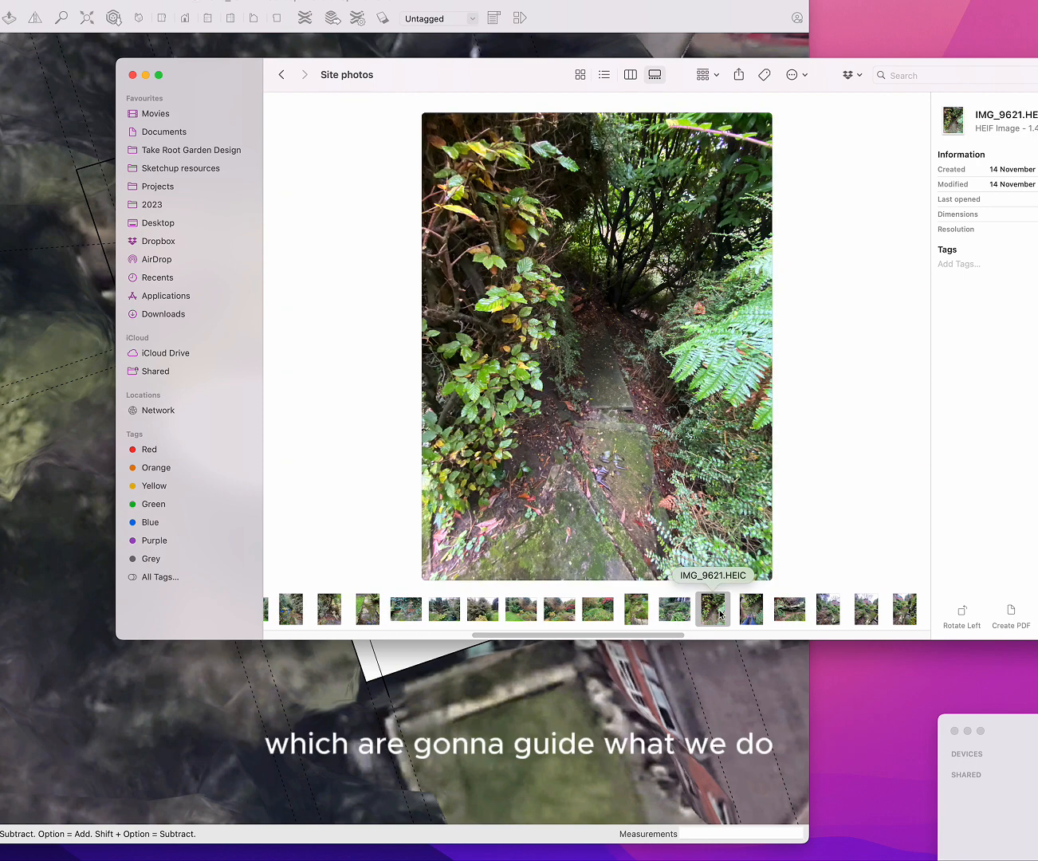
left_click(790, 611)
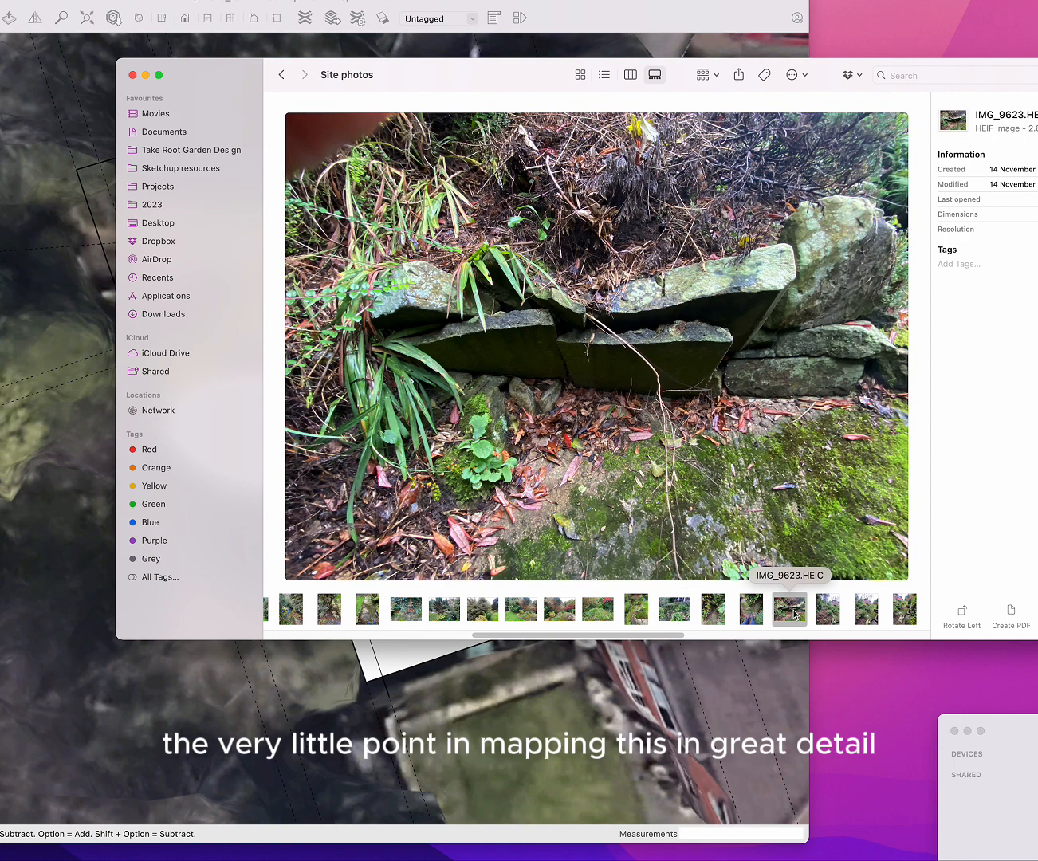
left_click(826, 614)
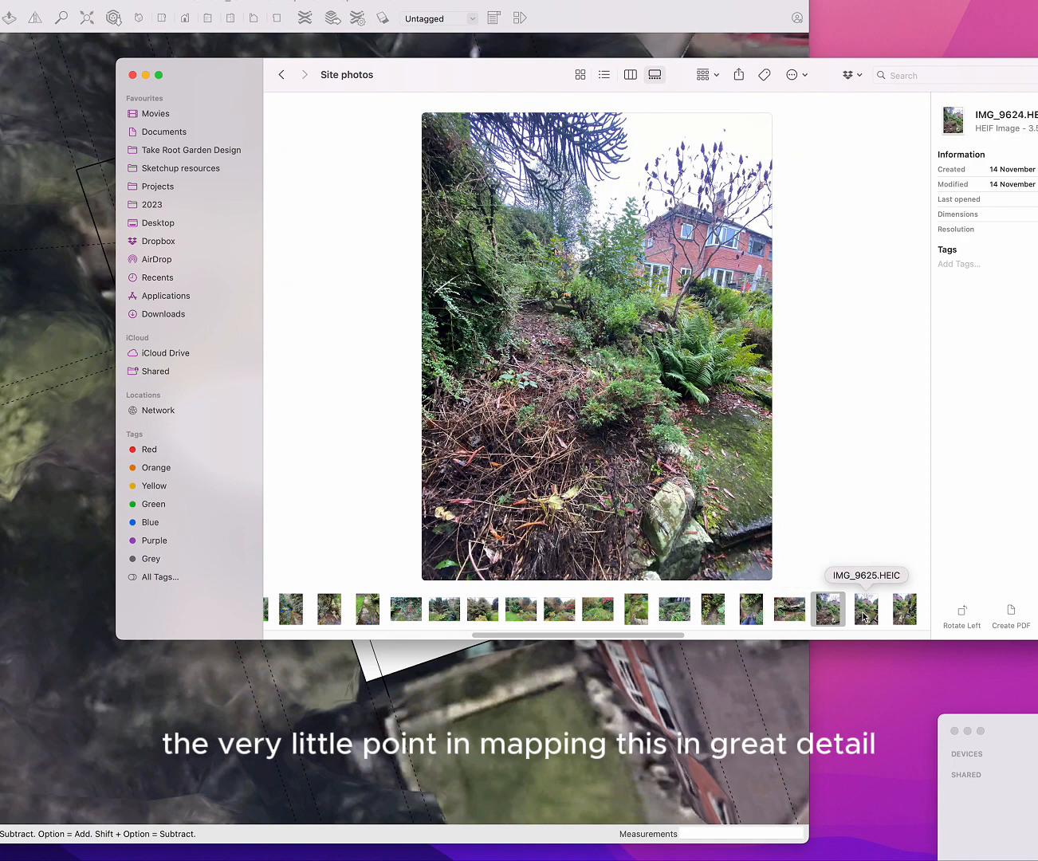
left_click(864, 611)
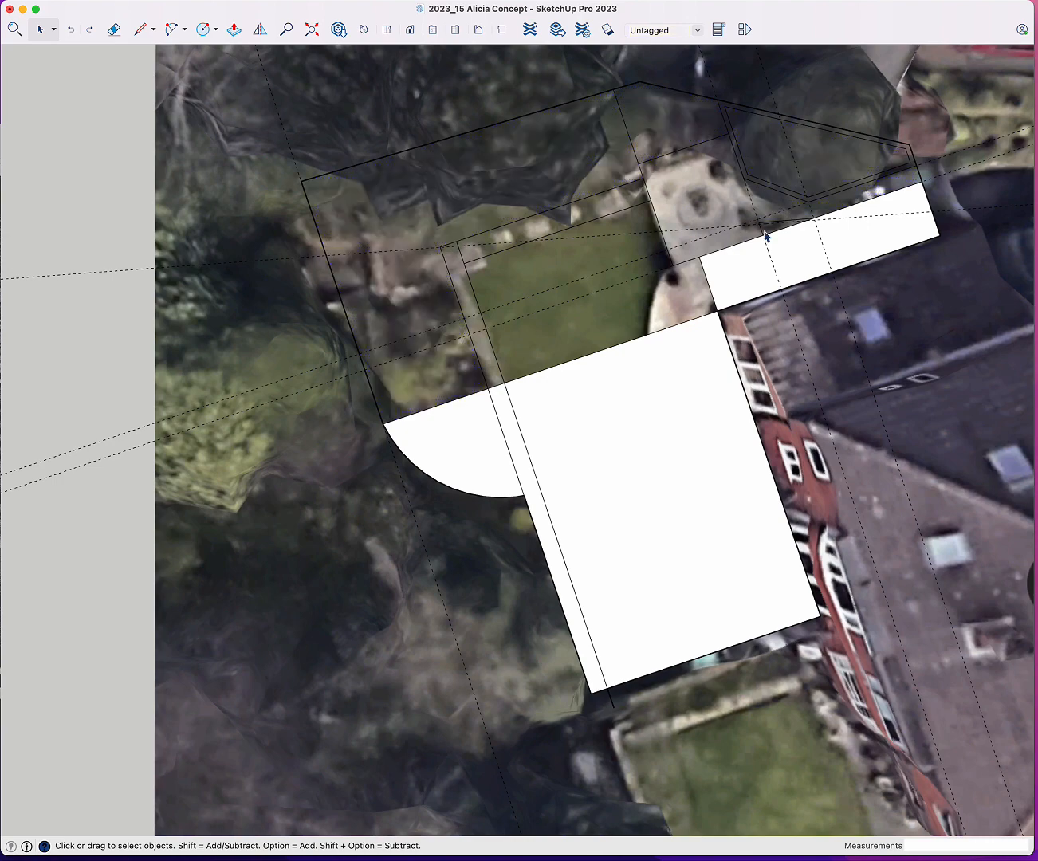
- In SketchUp, delete the long guide crossing the lawn and patio, and extend the extension's garden-side edge to the patio corner
scroll(764, 234, "up", 3)
scroll(737, 204, "down", 3)
left_click(173, 29)
key("space")
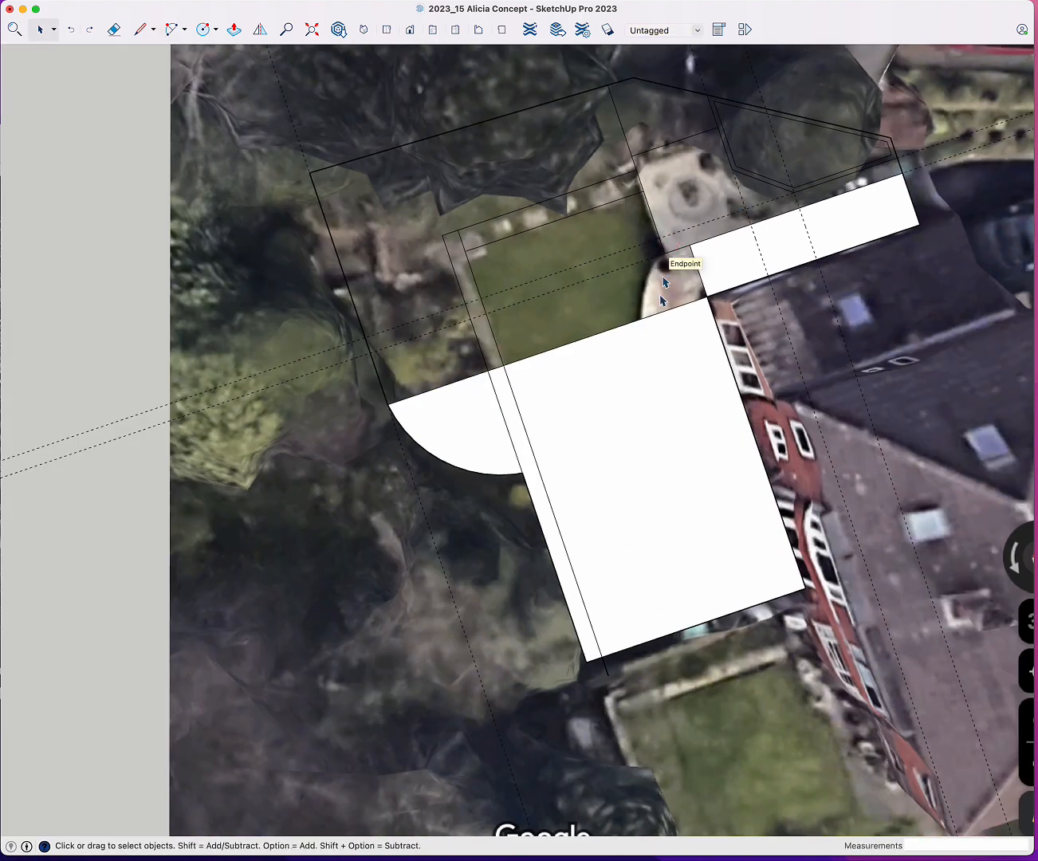
left_click(141, 29)
left_click(902, 174)
left_click(643, 260)
key("space")
- Draw a line about 8.91 m long from the extension's outer house-side corner to the lower end of the curved paving
left_click(140, 29)
left_click(920, 224)
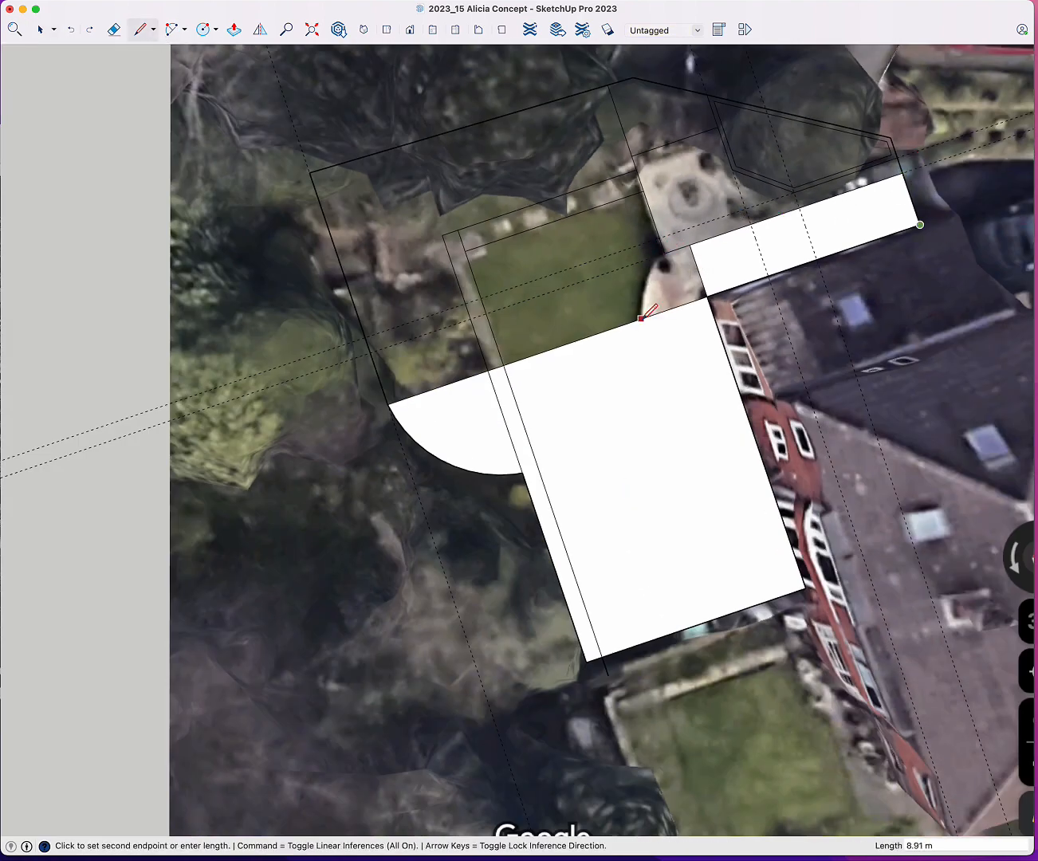
left_click(643, 319)
- Trace the curved paving edge beside the lawn with an arc up to the patio corner, bulging about 0.30 m
left_click(171, 30)
left_click(638, 320)
left_click(664, 254)
scroll(644, 279, "up", 4)
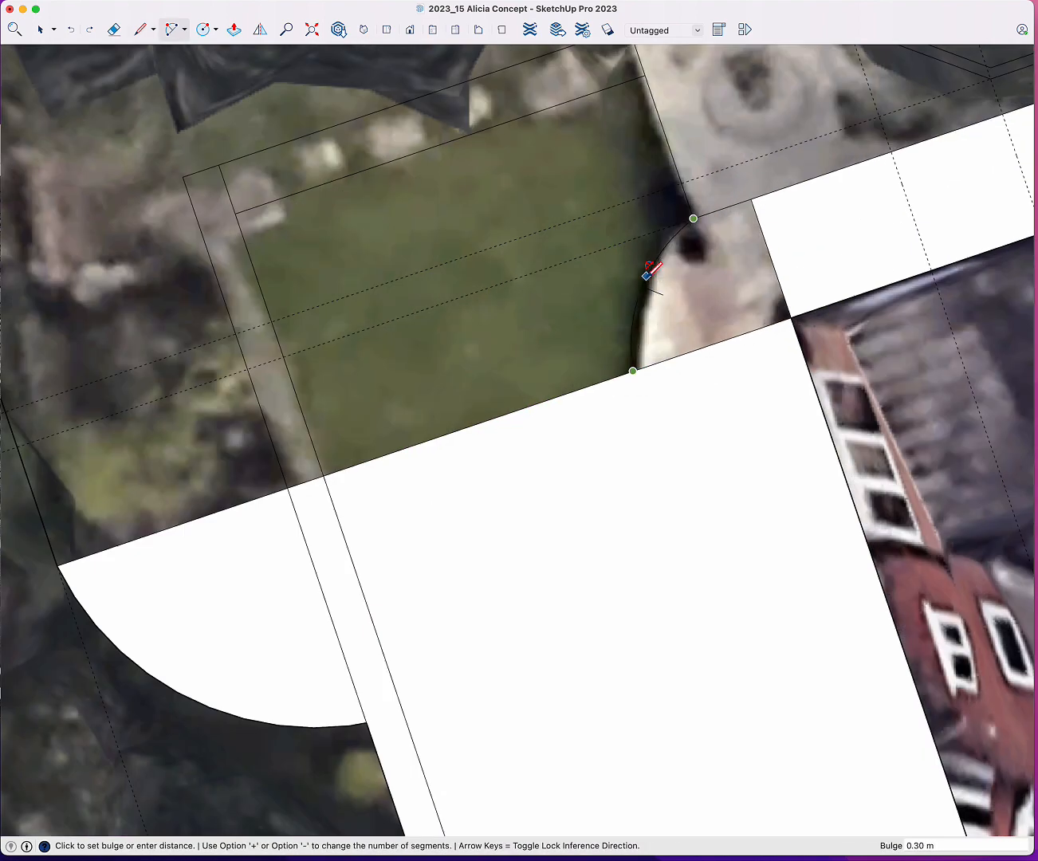
left_click(645, 279)
key("space")
- Place a guide parallel to the house wall, offset 2.33 m towards the garden
scroll(645, 279, "down", 3)
scroll(468, 113, "down", 3)
key("t")
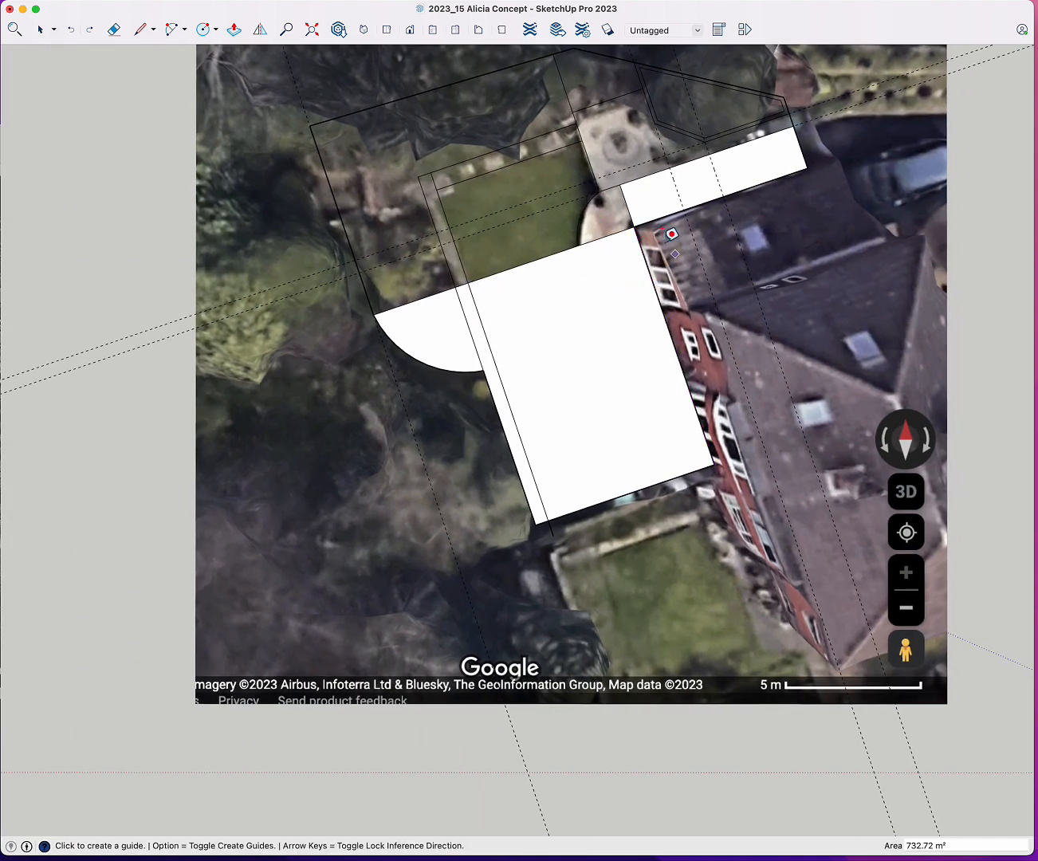
key("space")
key("t")
left_click(660, 303)
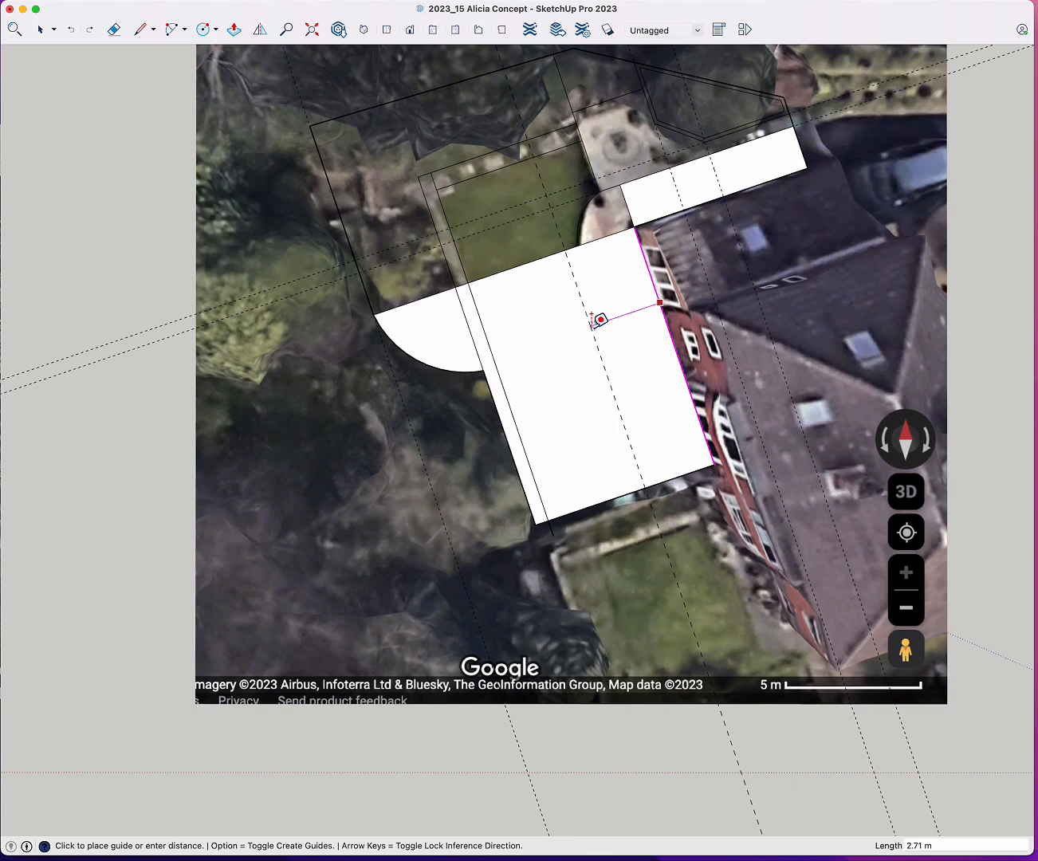
type("2.33")
key("Return")
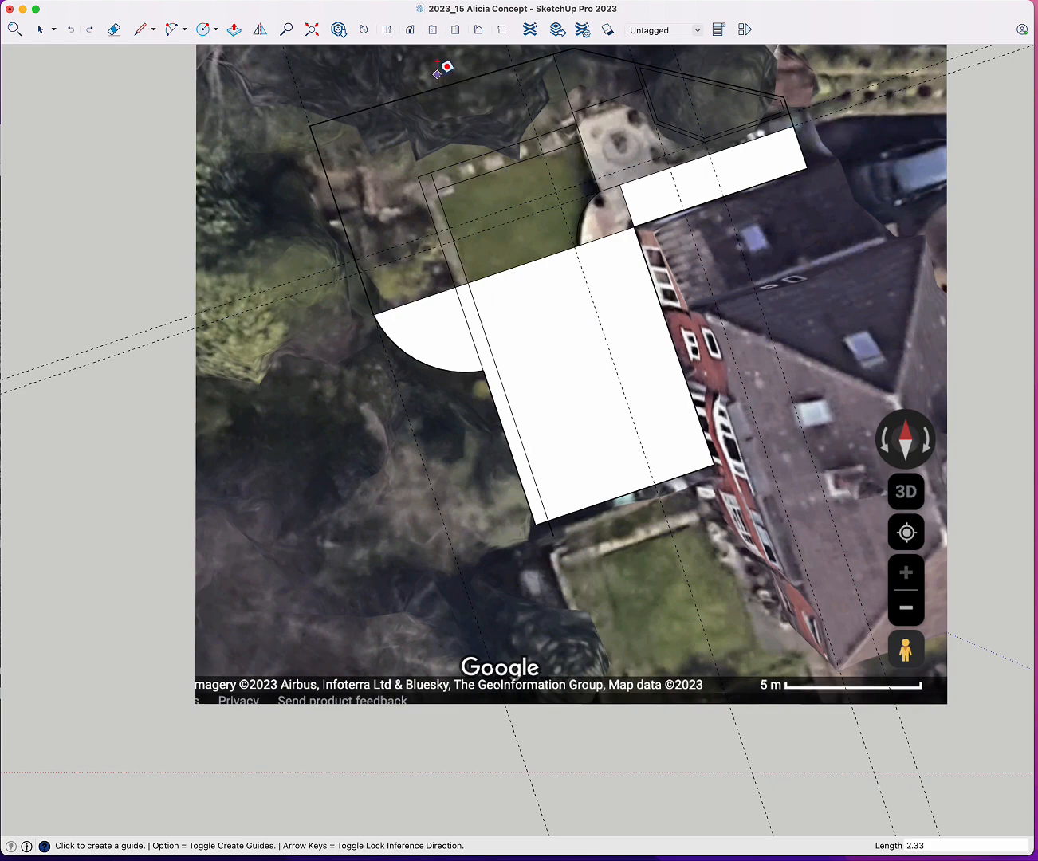
- Join the arc's lower end to the guide with a segment about 0.41 m long, and continue about 6.64 m along the guide
key("l")
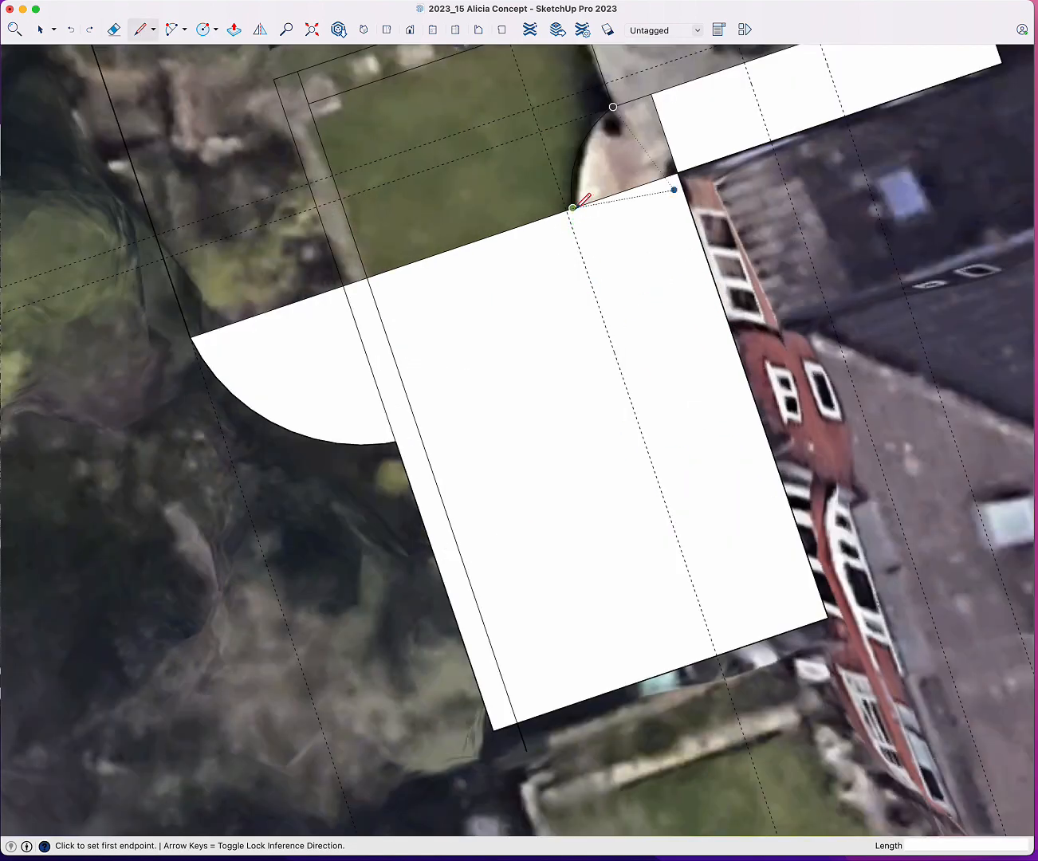
scroll(580, 288, "up", 2)
left_click(572, 209)
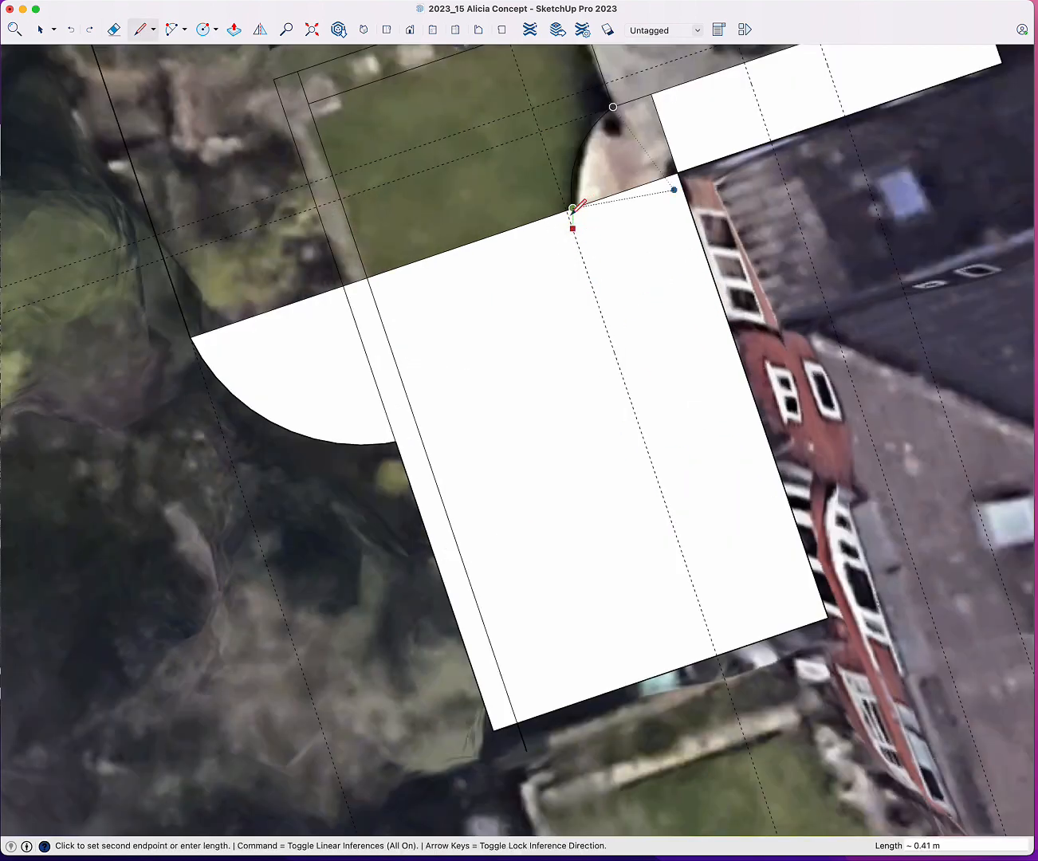
key("Escape")
left_click(572, 226)
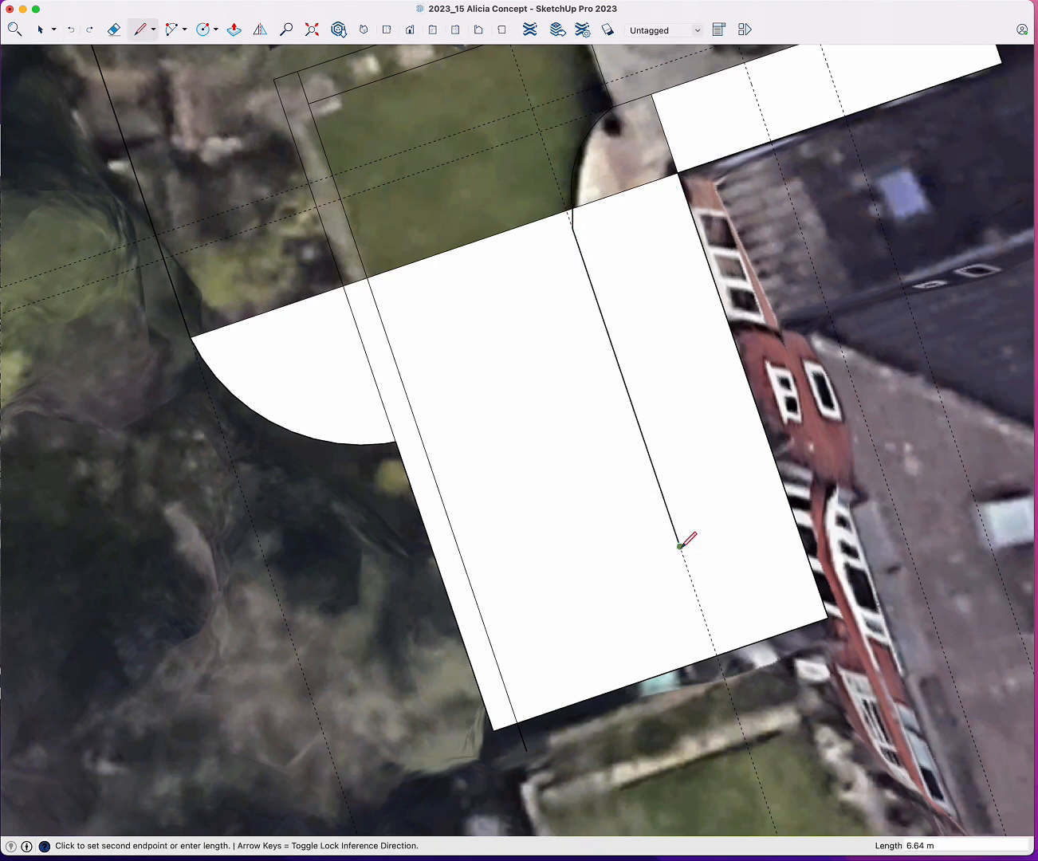
left_click(681, 546)
key("space")
- Draw a 2.33 m line from the house wall across to the new paving edge, and delete the part of that edge overshooting it
key("l")
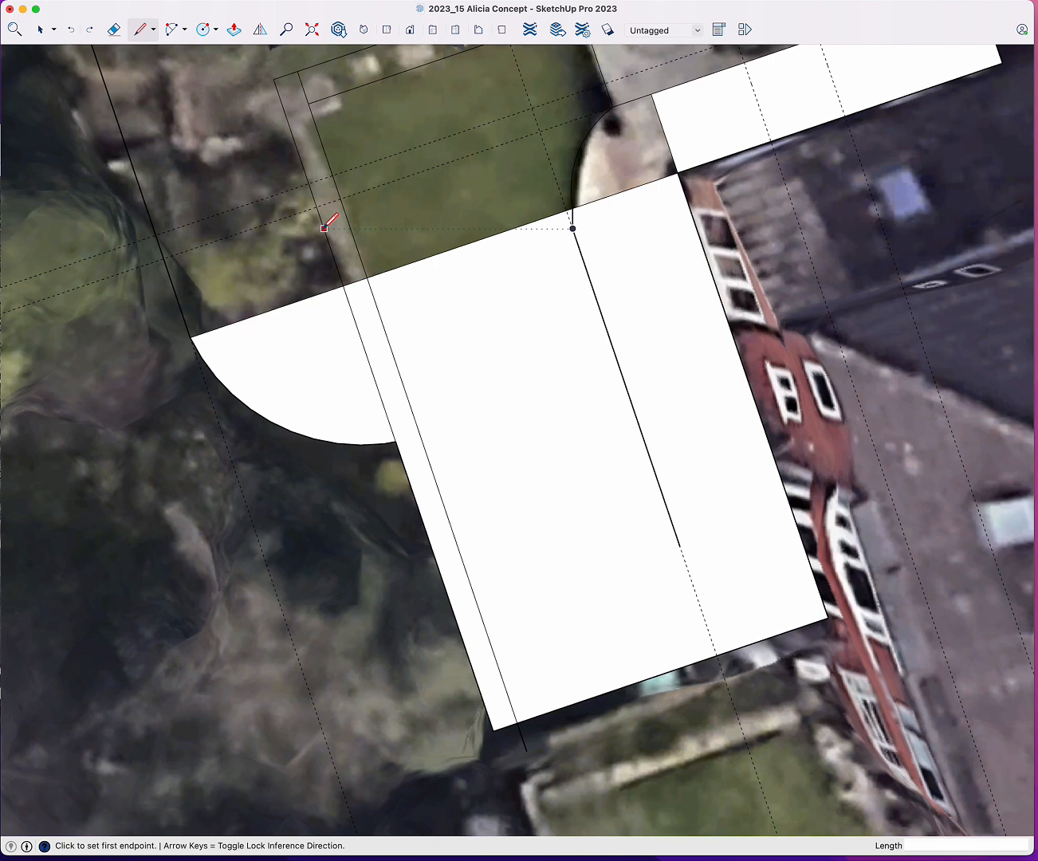
key("space")
key("l")
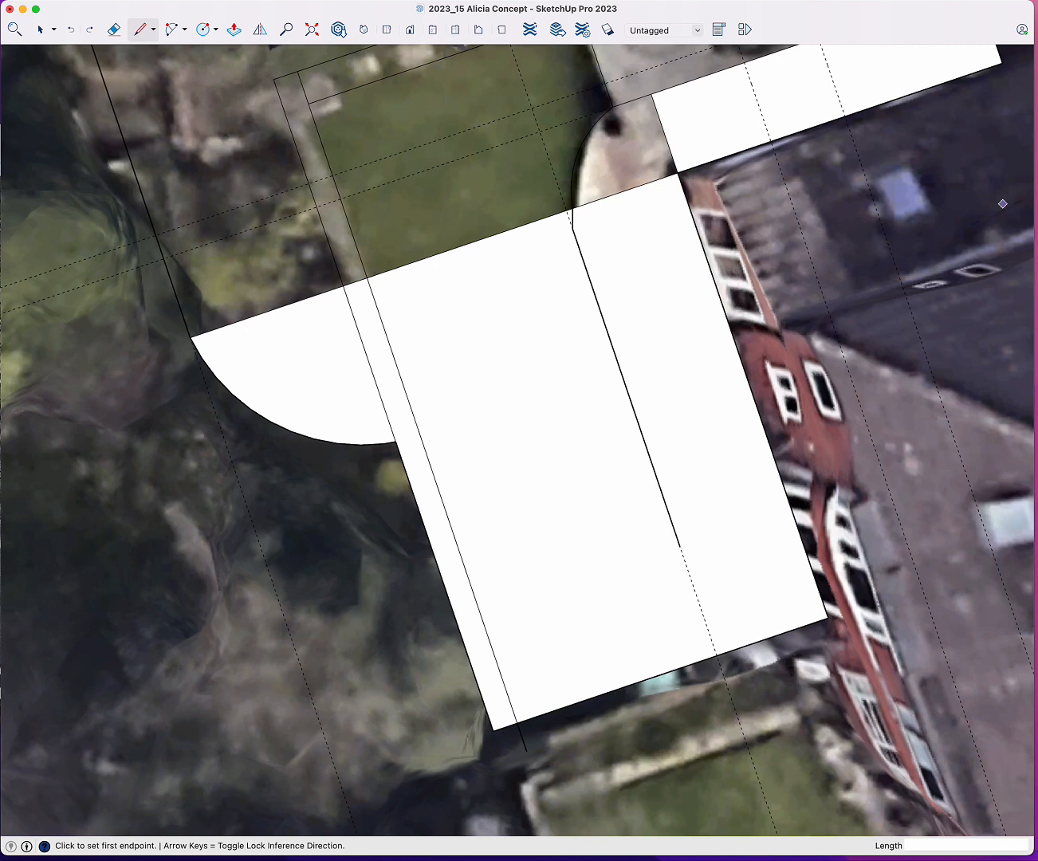
left_click(828, 618)
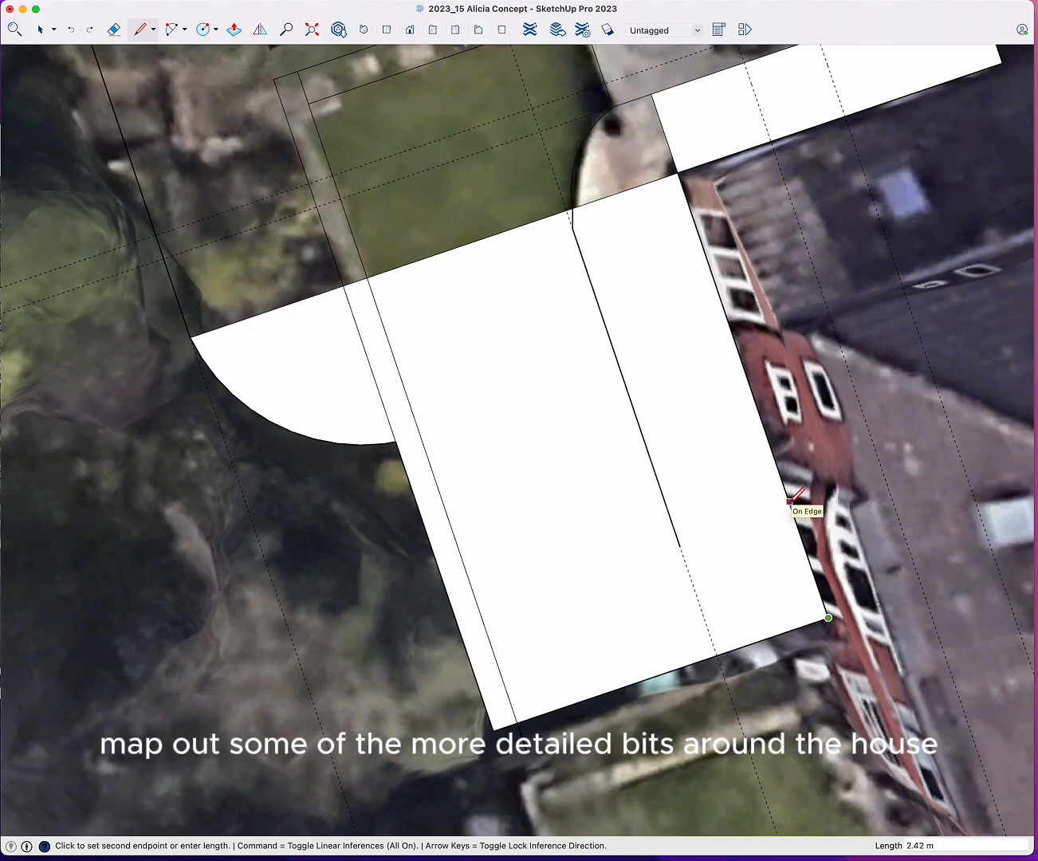
left_click(763, 432)
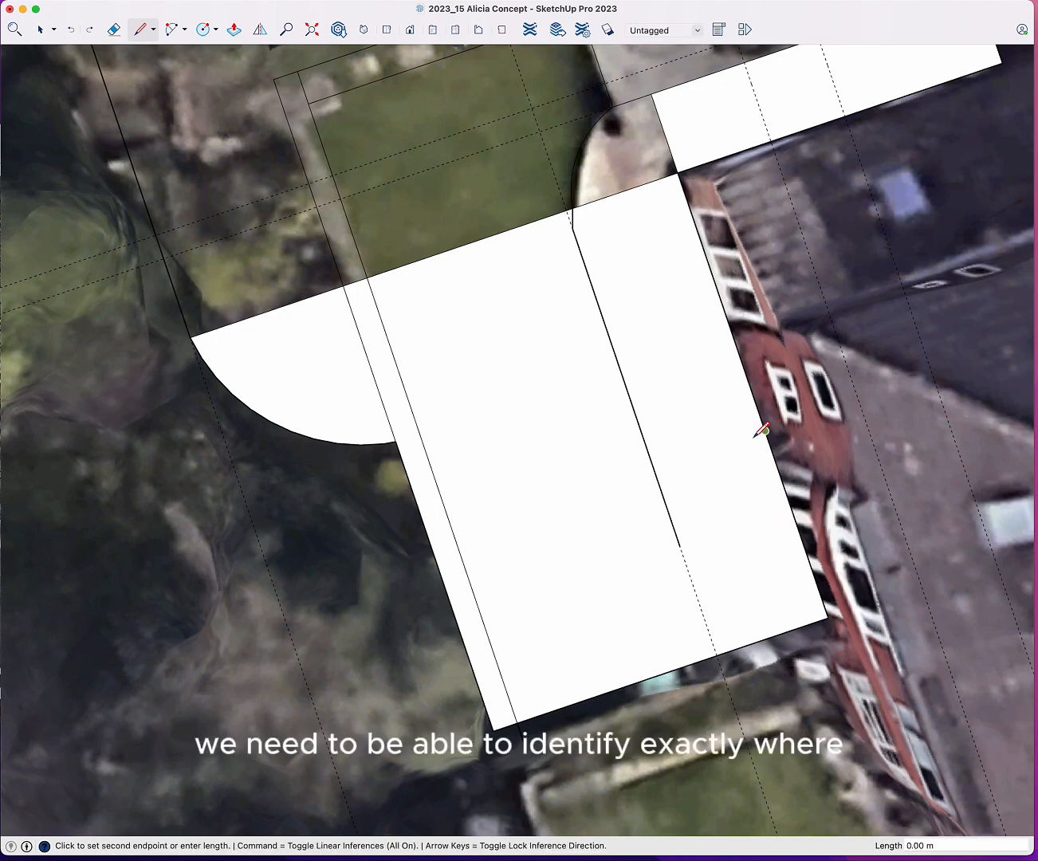
left_click(660, 465)
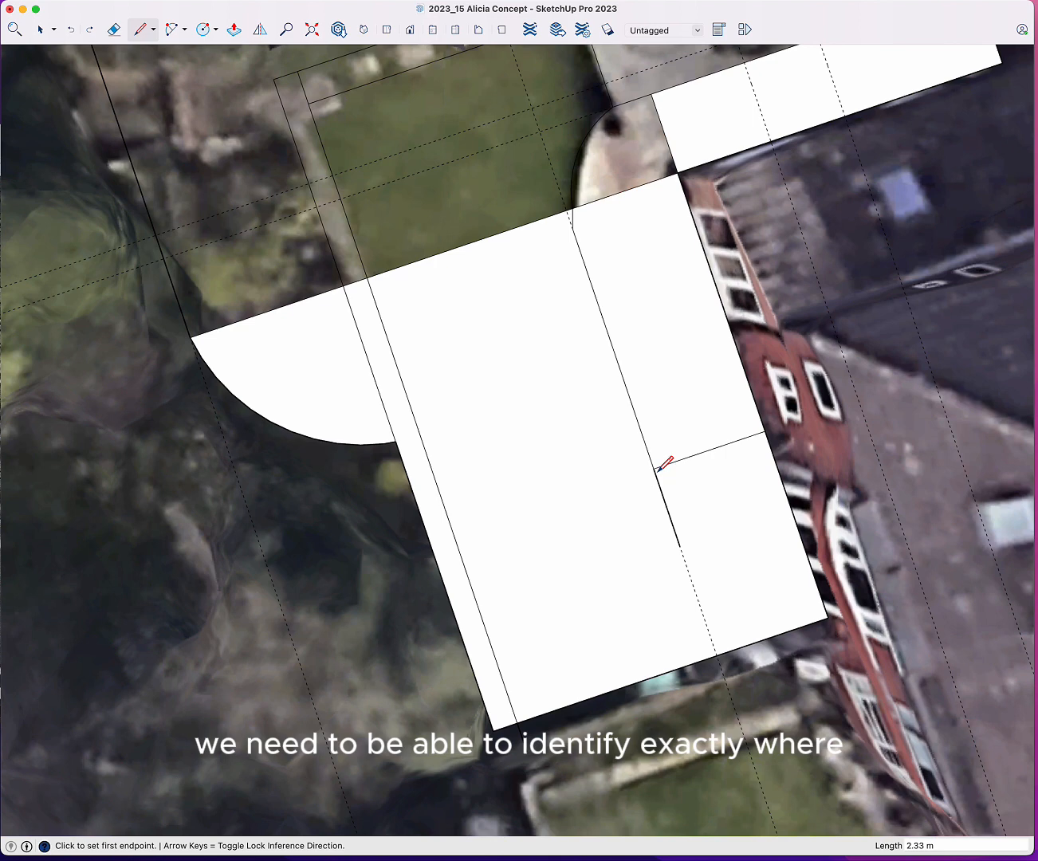
key("space")
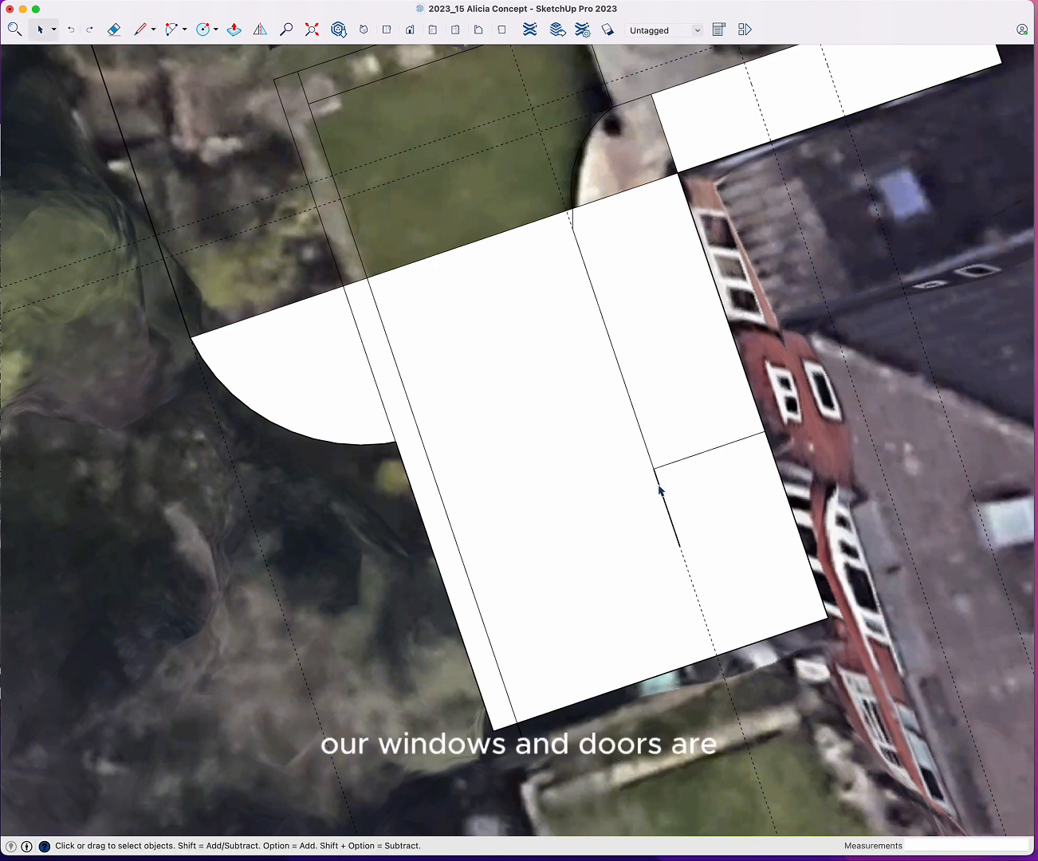
key("Delete")
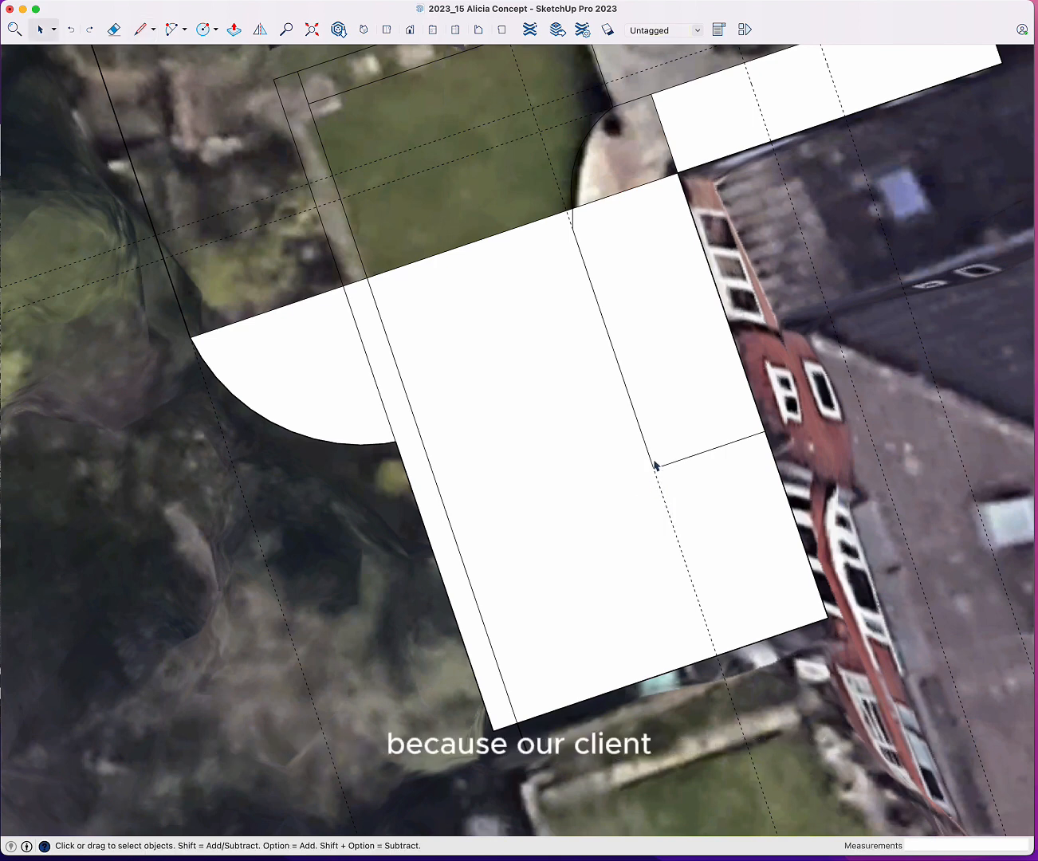
- Mark 0.6 m along the house wall from its southern corner
scroll(834, 184, "down", 5)
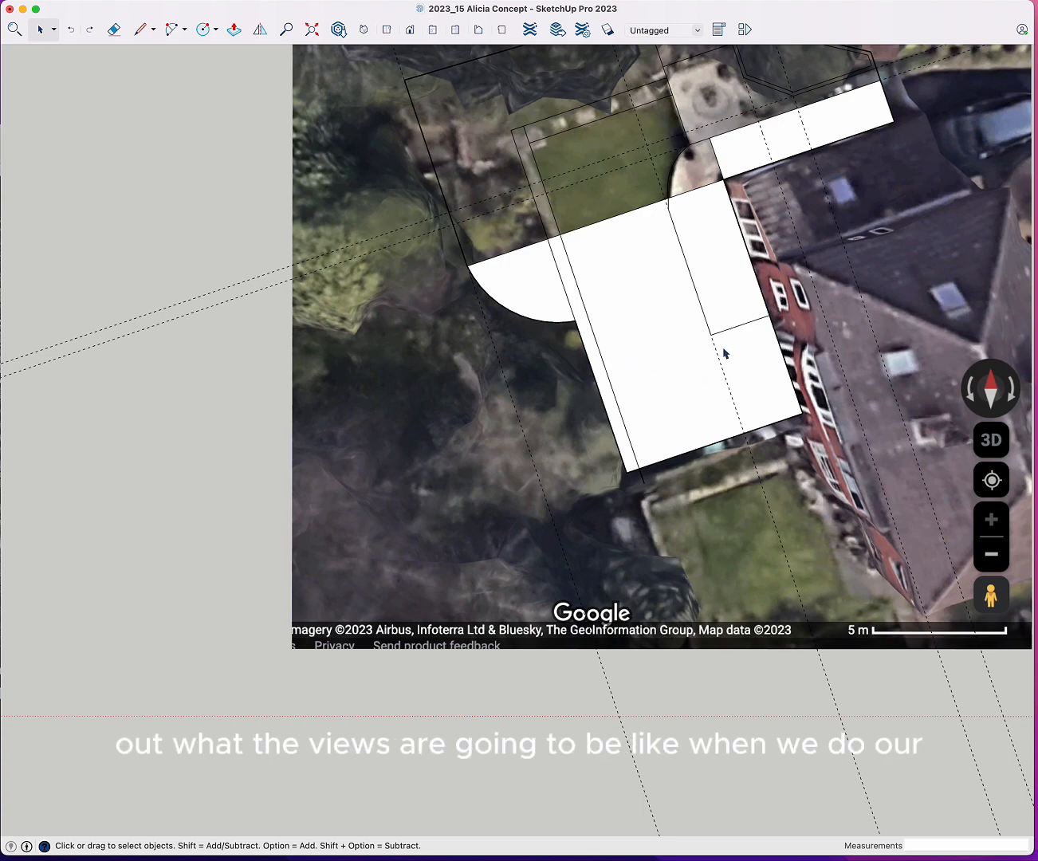
middle_click_drag(725, 354, 570, 448, "shift")
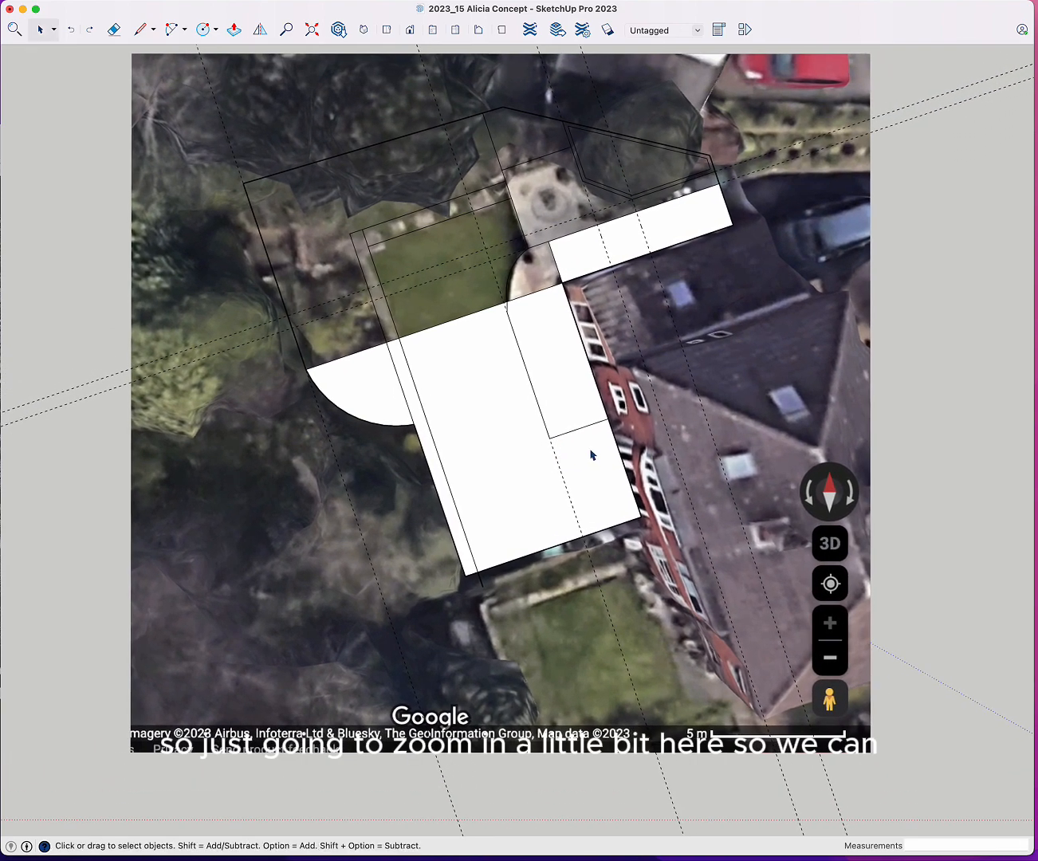
scroll(590, 454, "up", 4)
middle_click_drag(561, 361, 458, 448, "shift")
scroll(507, 429, "up", 3)
scroll(459, 448, "up", 2)
scroll(458, 449, "down", 1)
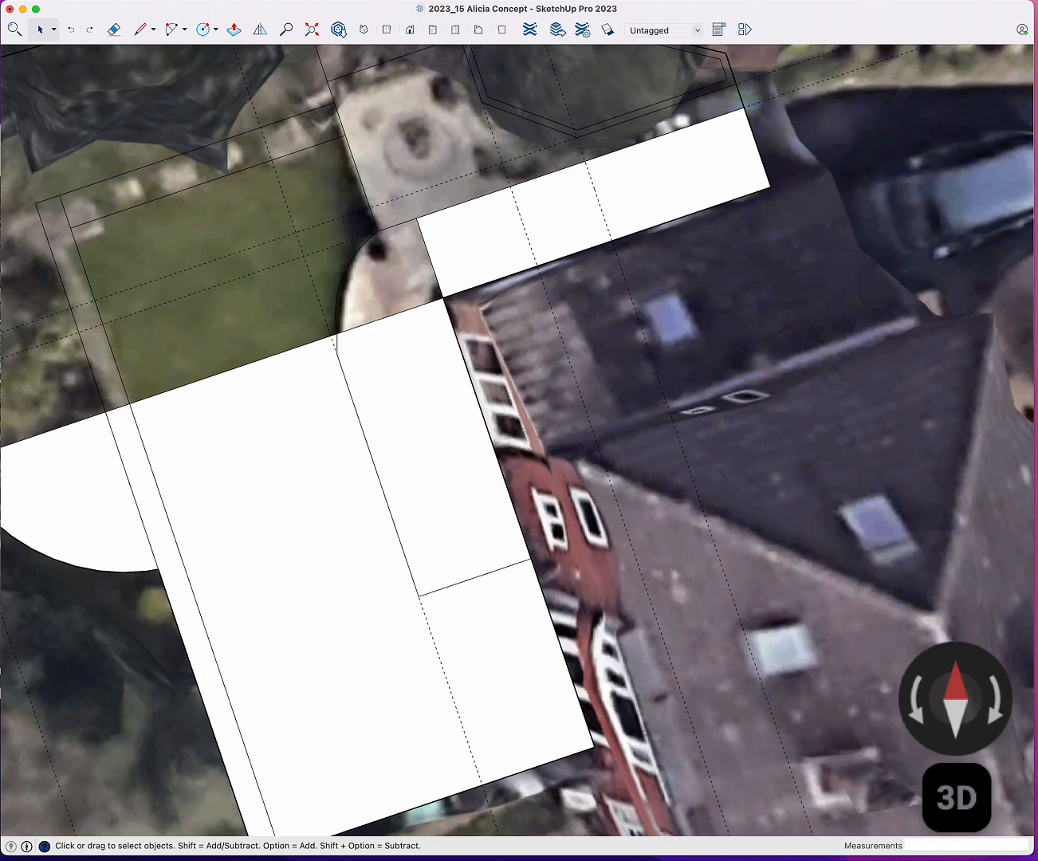
key("l")
left_click(592, 747)
type(".6")
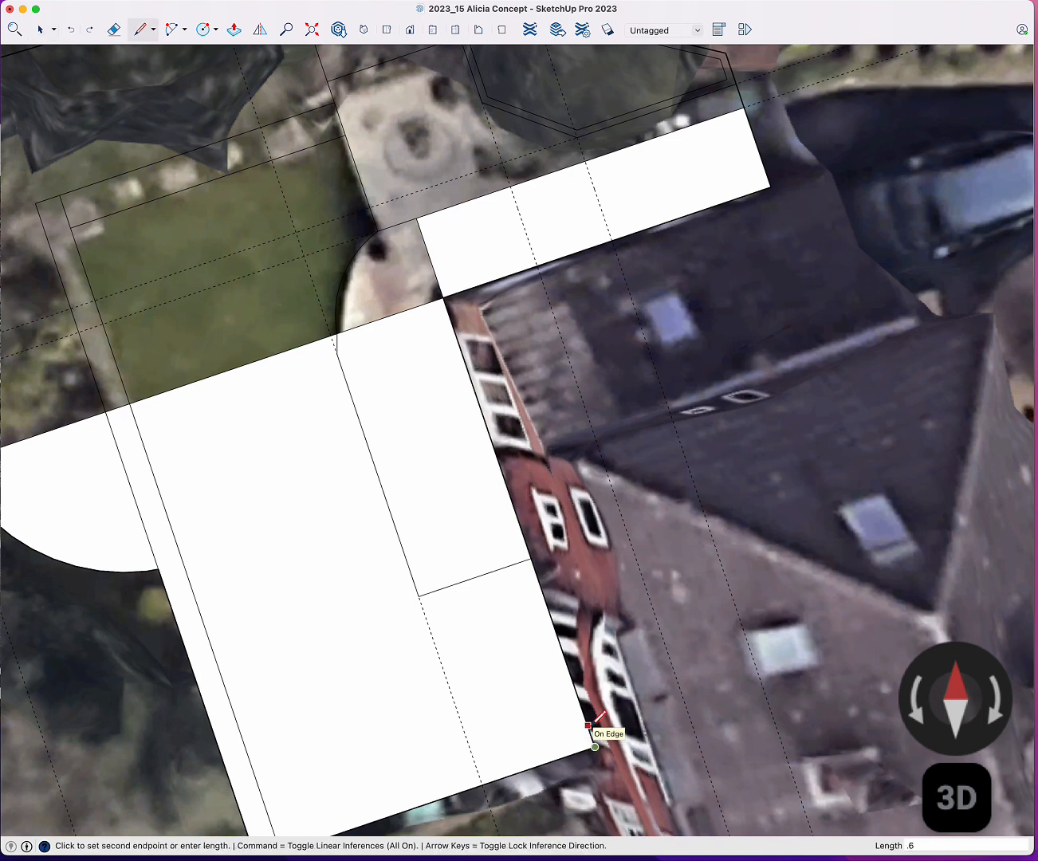
key("Return")
left_click(585, 718)
key("space")
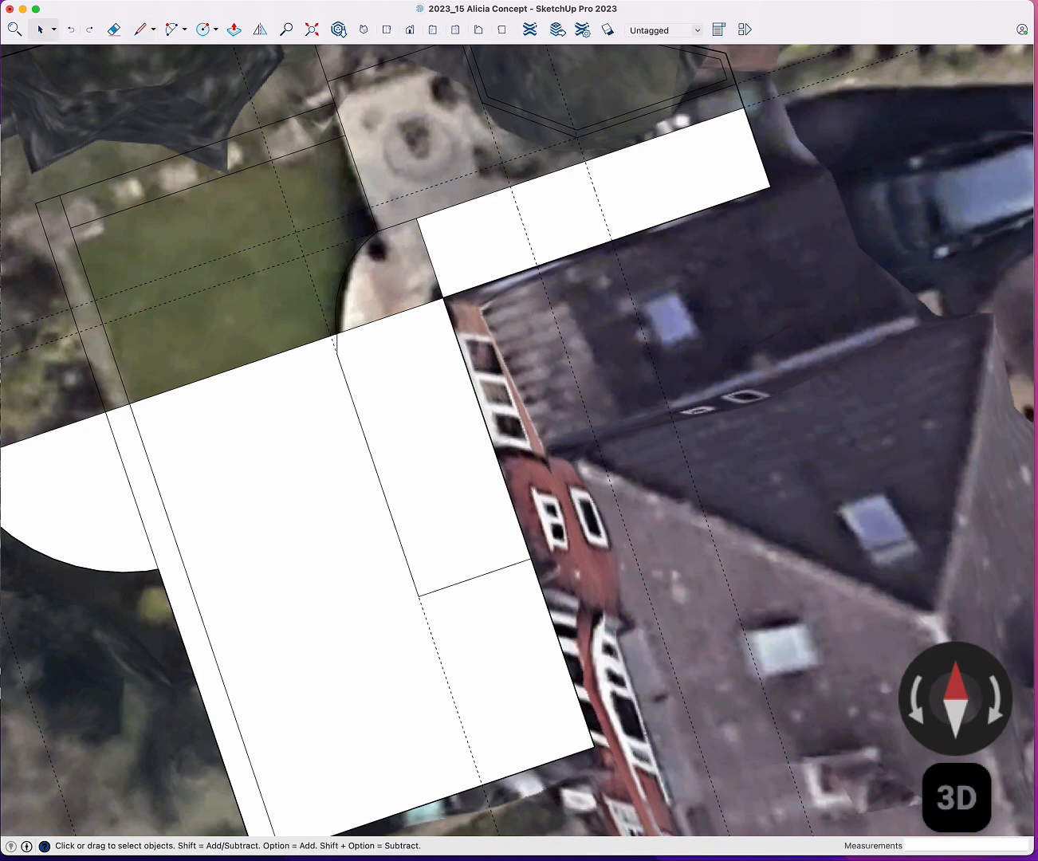
- Place a guide parallel to the house wall, offset 0.1 m towards the house
key("t")
left_click(556, 630)
type(".1")
key("Return")
- Draw a short line from the 0.6 m mark on the wall across to the 0.1 m guide
key("l")
middle_click_drag(590, 695, 672, 529, "shift")
scroll(662, 527, "up", 3)
left_click(667, 559)
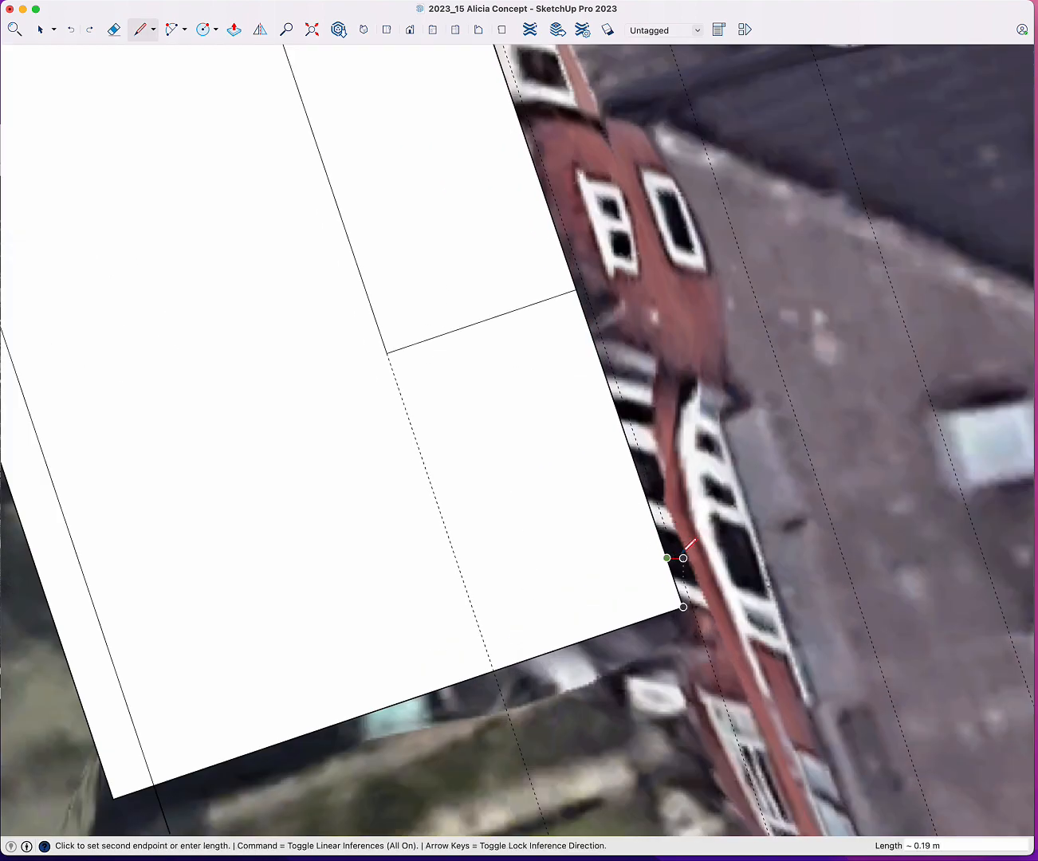
key("space")
key("l")
scroll(519, 408, "up", 1)
left_click(684, 576)
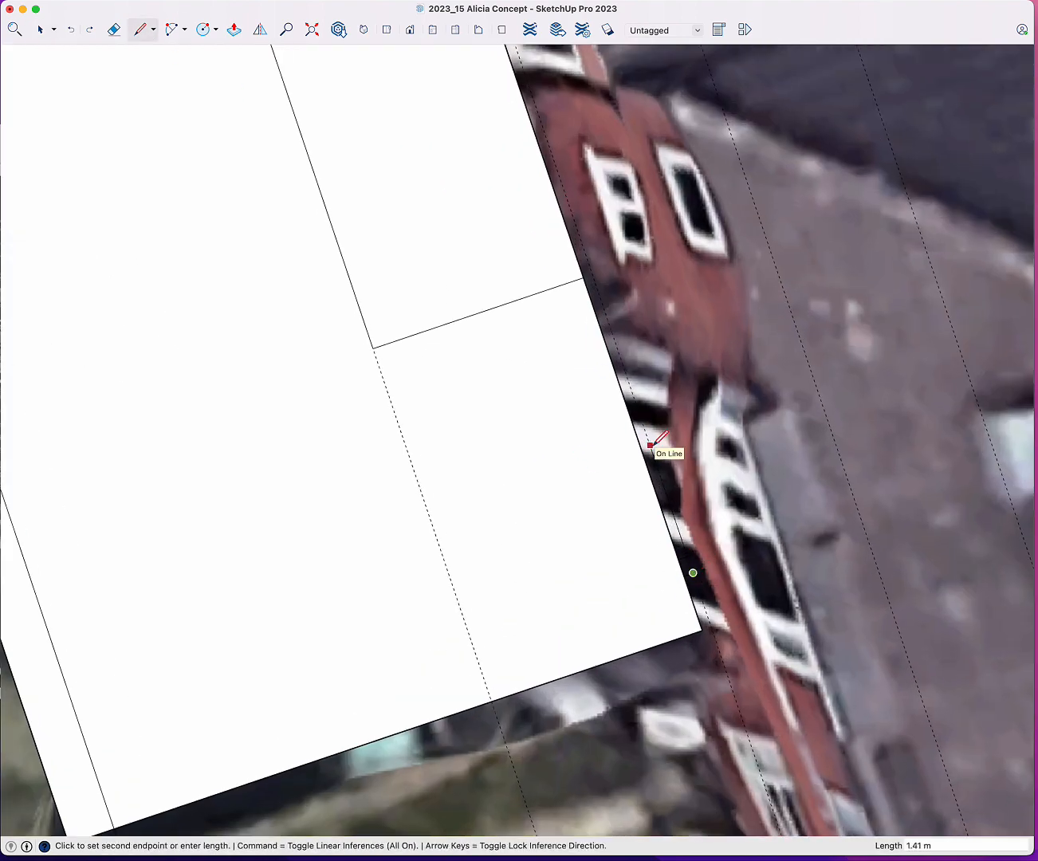
key("space")
- Mark 2.7 m along the wall from its southern corner and draw a short line from there across to the guide
key("l")
left_click(702, 630)
type("2.7")
key("Return")
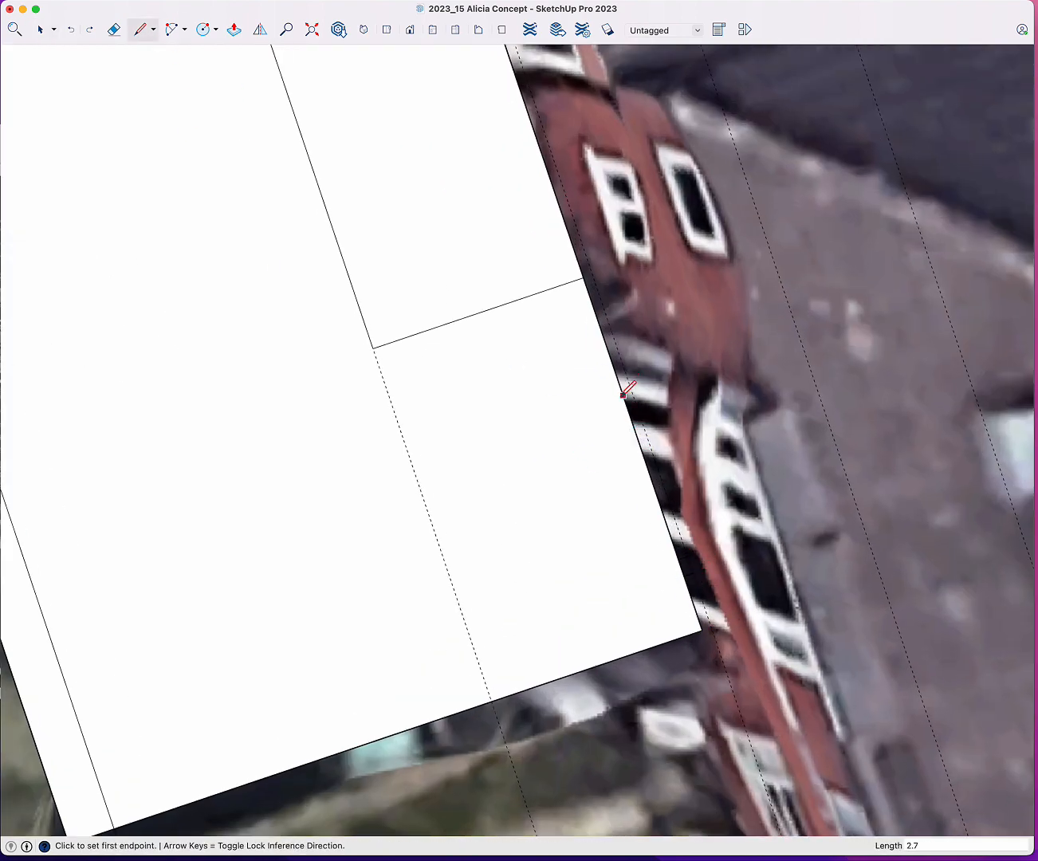
left_click(619, 387)
scroll(627, 378, "up", 5)
left_click(631, 401)
scroll(679, 386, "down", 5)
- Join the two short cross lines along the guide to close the narrow outline of the first opening
key("space")
left_click(140, 29)
left_click(663, 392)
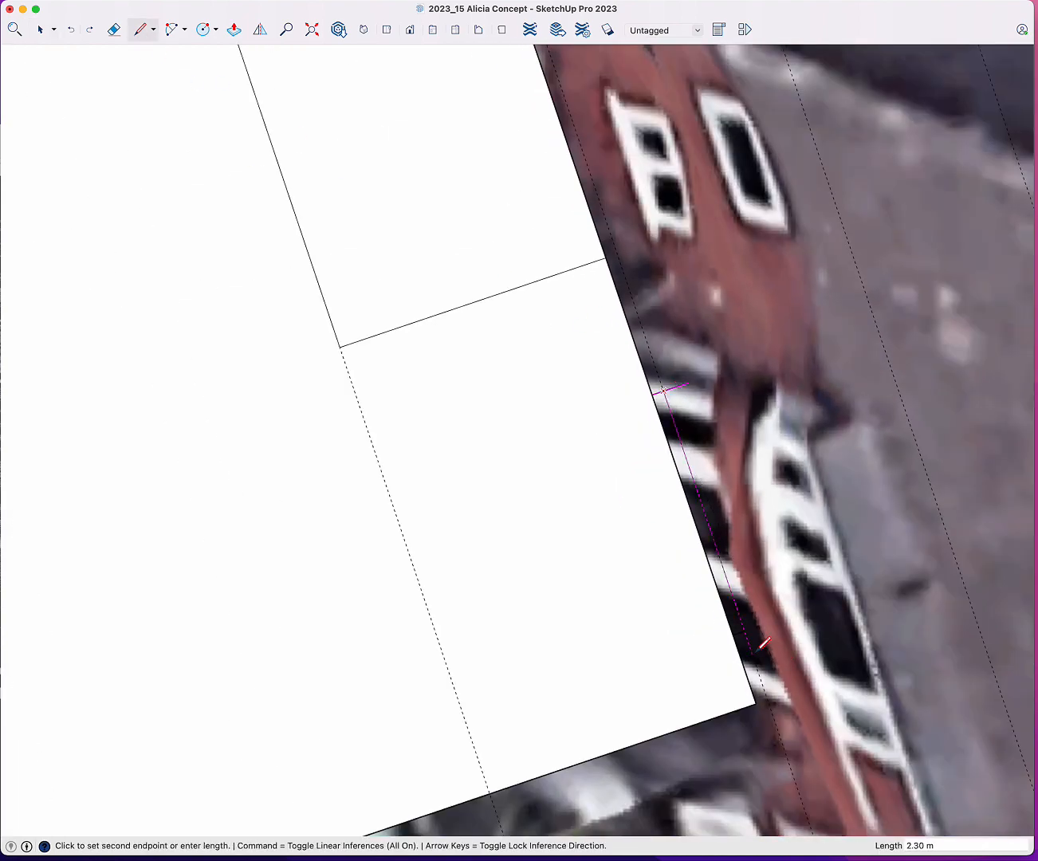
left_click(743, 632)
key("space")
scroll(752, 633, "down", 3)
left_click(580, 414)
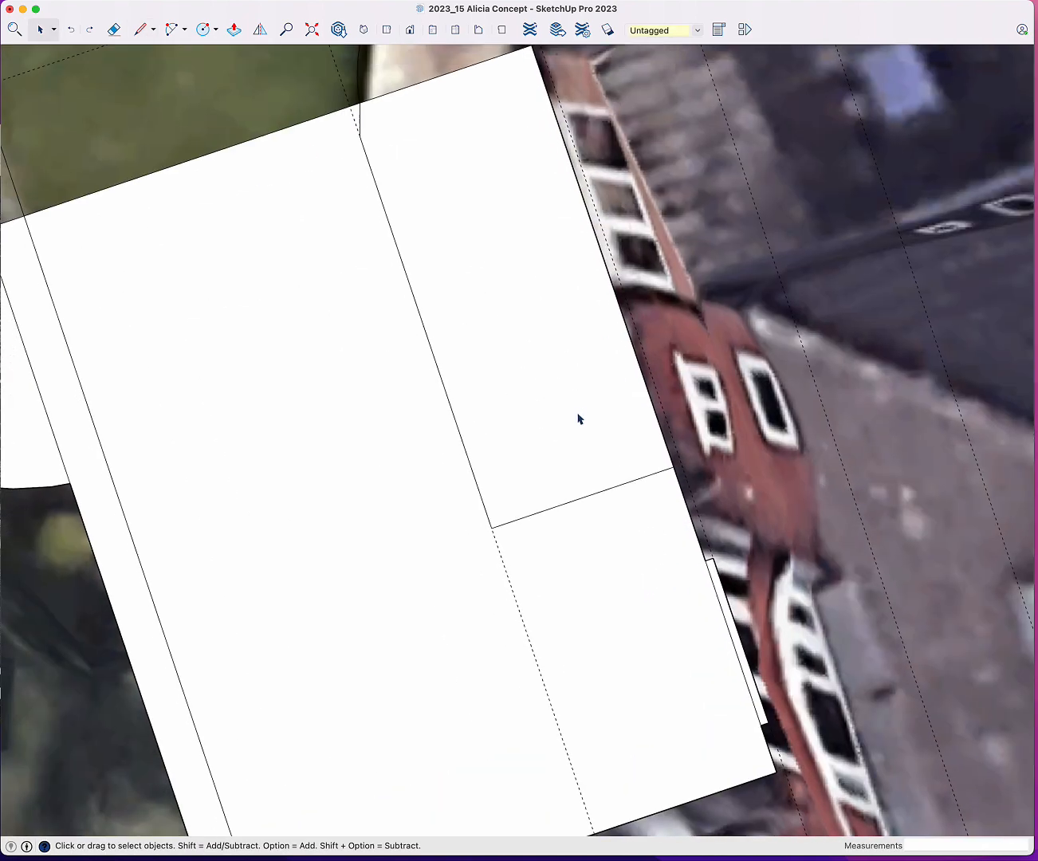
- Mark 3.05 m along the wall from its southern corner with a short line crossing the guide
key("l")
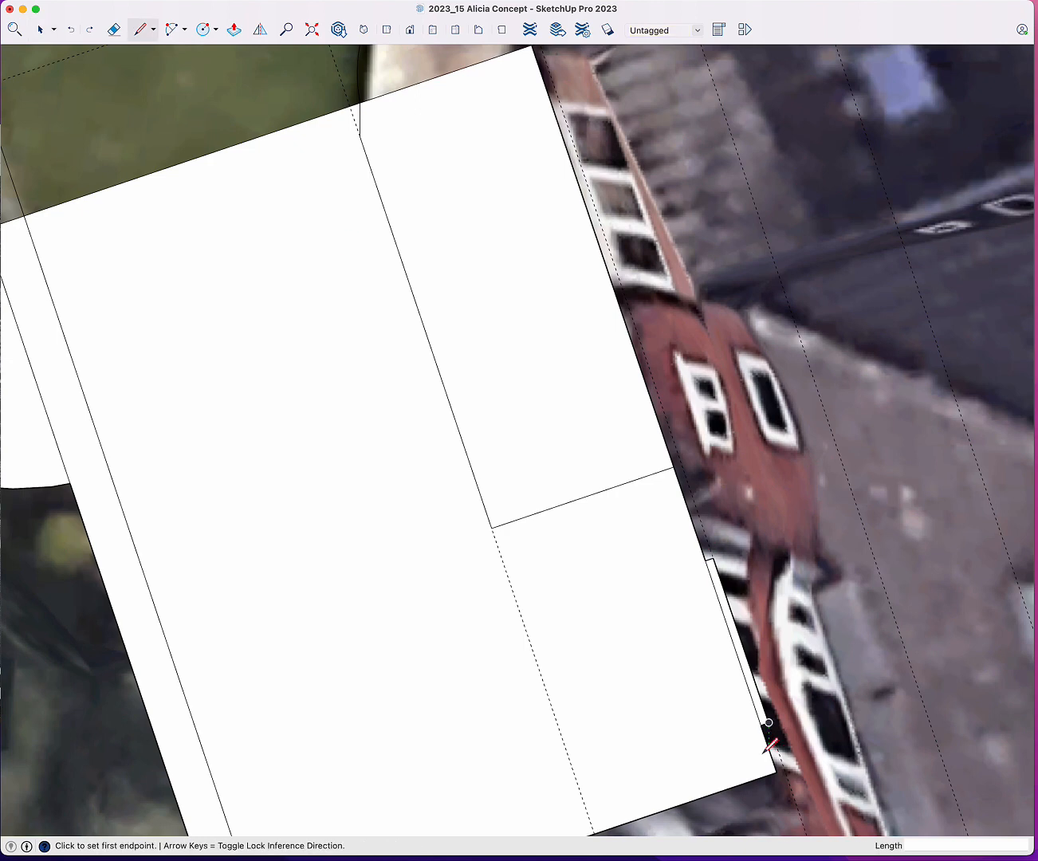
left_click(491, 526)
type("3.05")
key("Return")
scroll(707, 534, "up", 4)
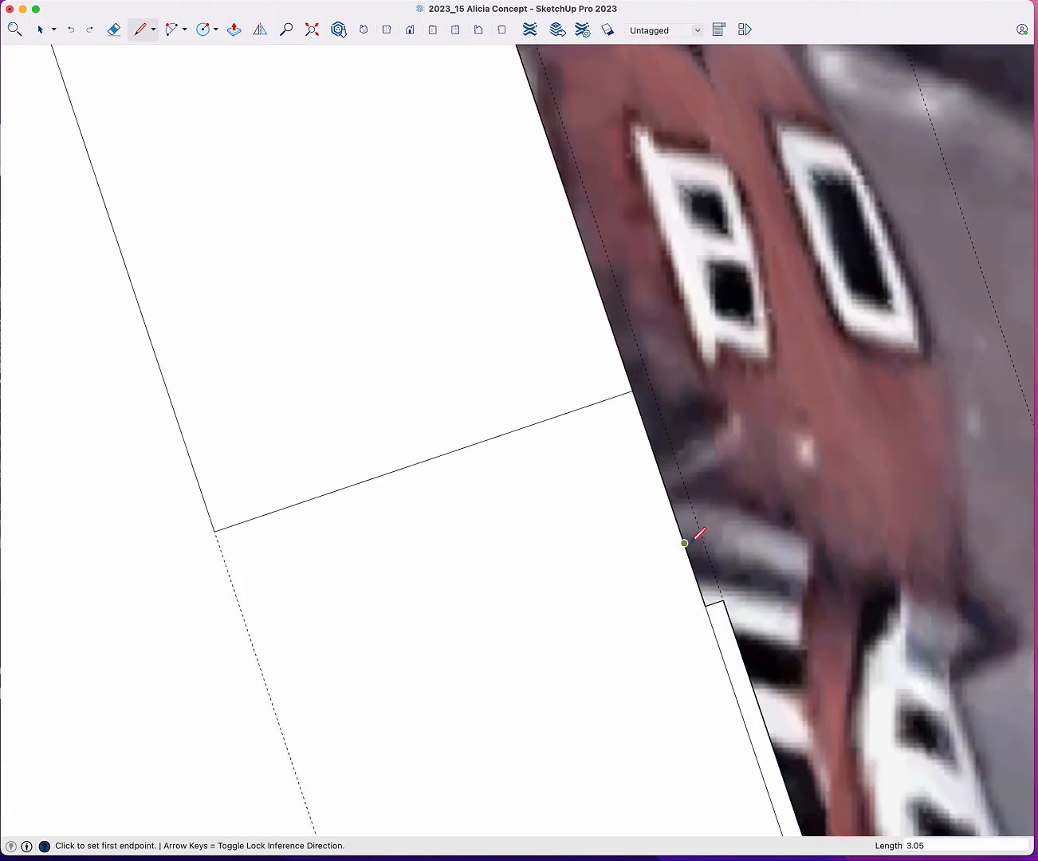
key("space")
scroll(690, 539, "down", 4)
- Mark 3.2 m along the wall from its southern corner with a short line across to the guide
key("l")
left_click(784, 796)
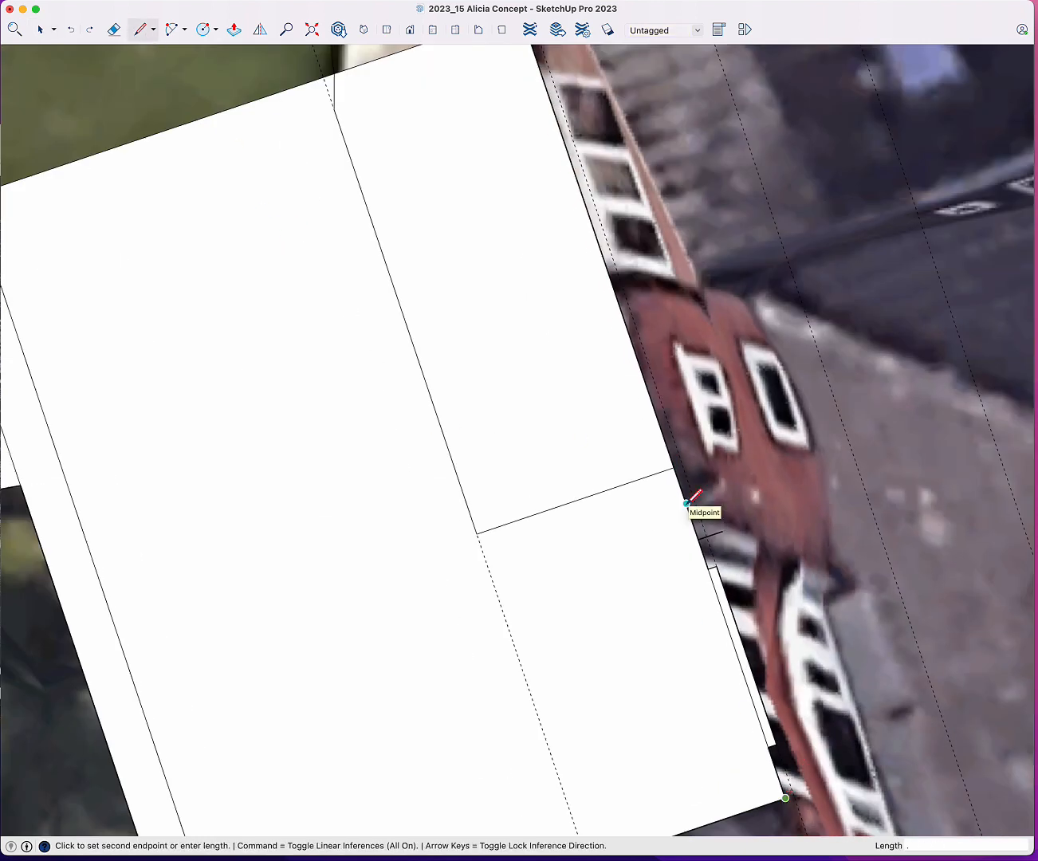
type("3.2")
key("Return")
scroll(705, 519, "up", 3)
scroll(709, 531, "down", 3)
key("space")
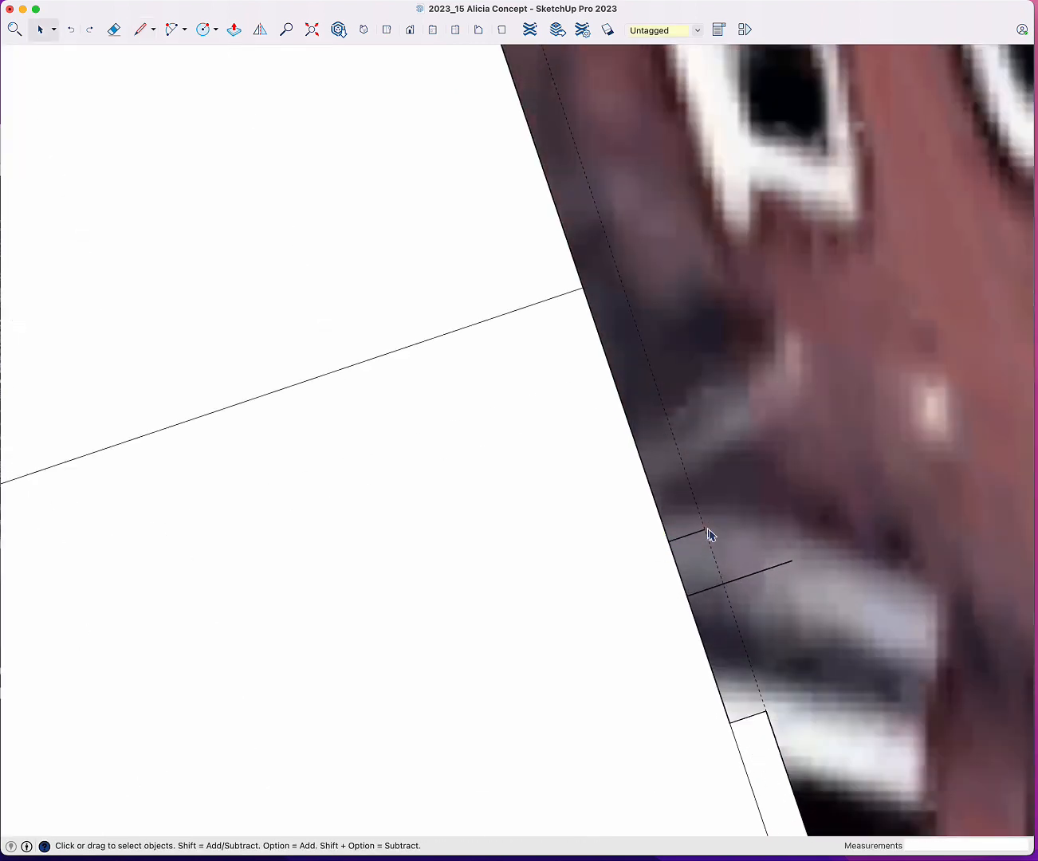
- Draw a 0.50 m line along the guide joining the 3.2 m mark to the end of the first opening's outline
scroll(707, 550, "up", 3)
key("l")
left_click(709, 540)
left_click(746, 639)
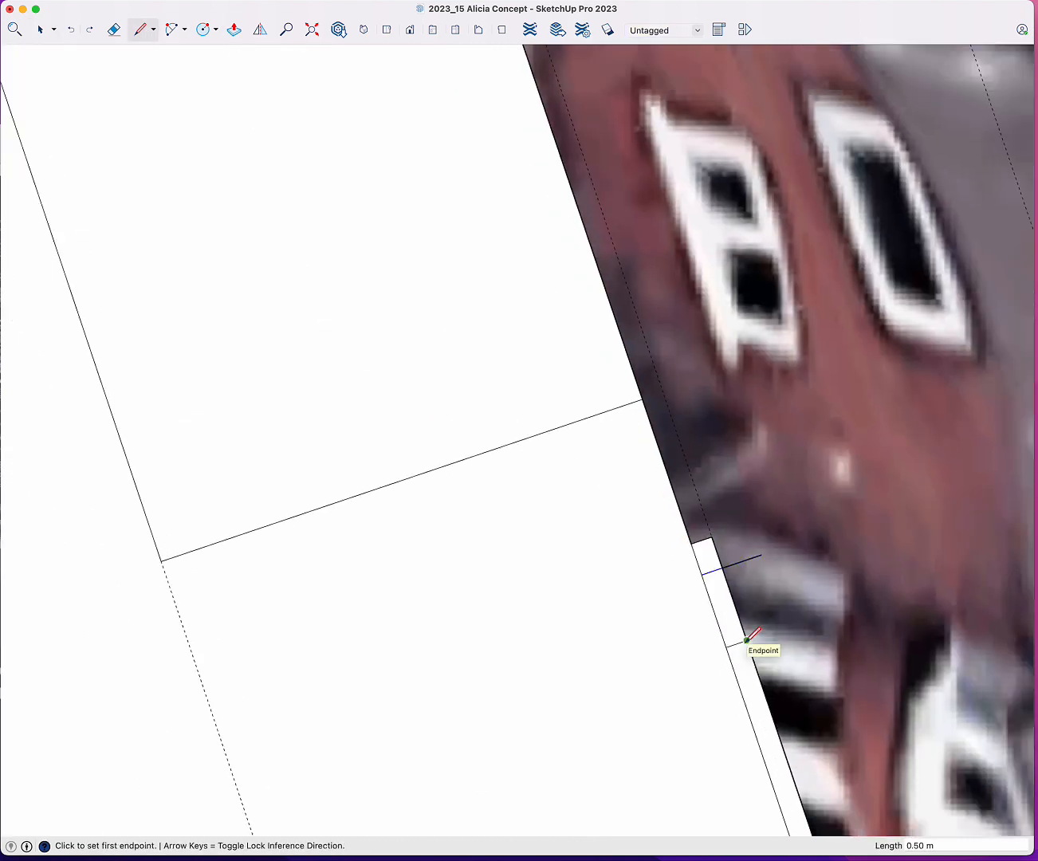
left_click(691, 542)
scroll(654, 375, "down", 3)
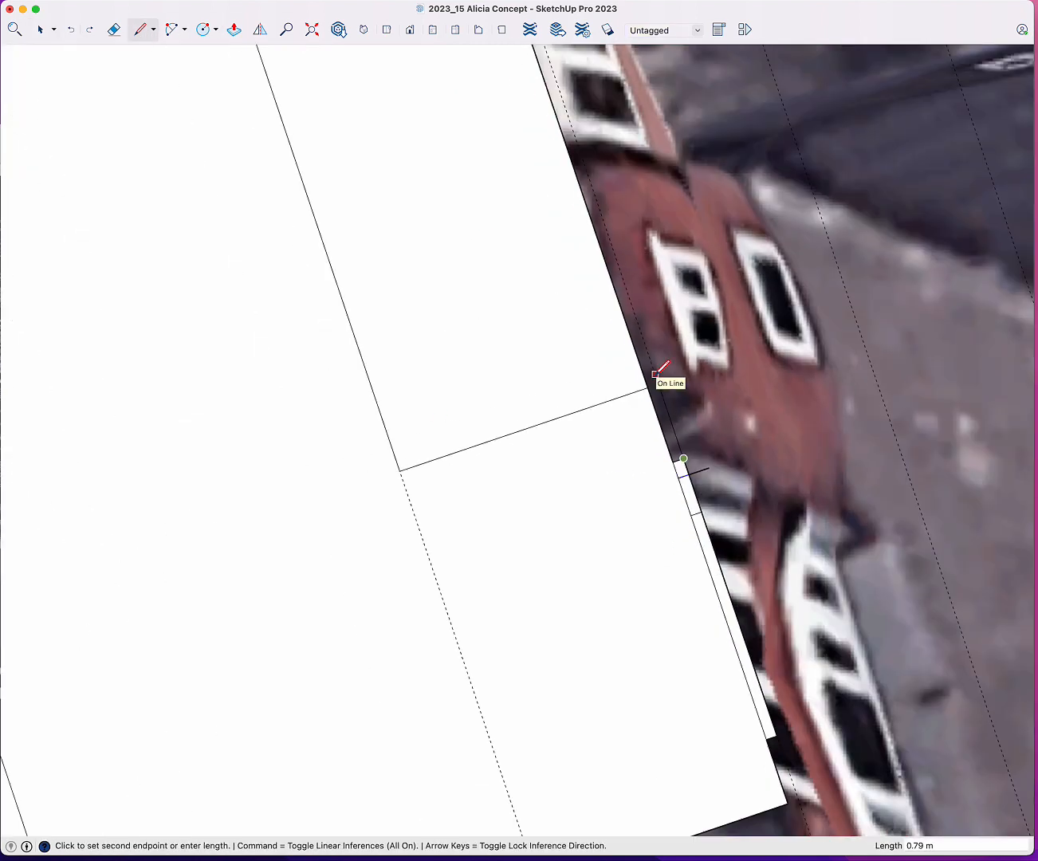
key("Escape")
- Extend the house's southern end edge past the guide and draw a 4.20 m line along the guide from their crossing
left_click(798, 799)
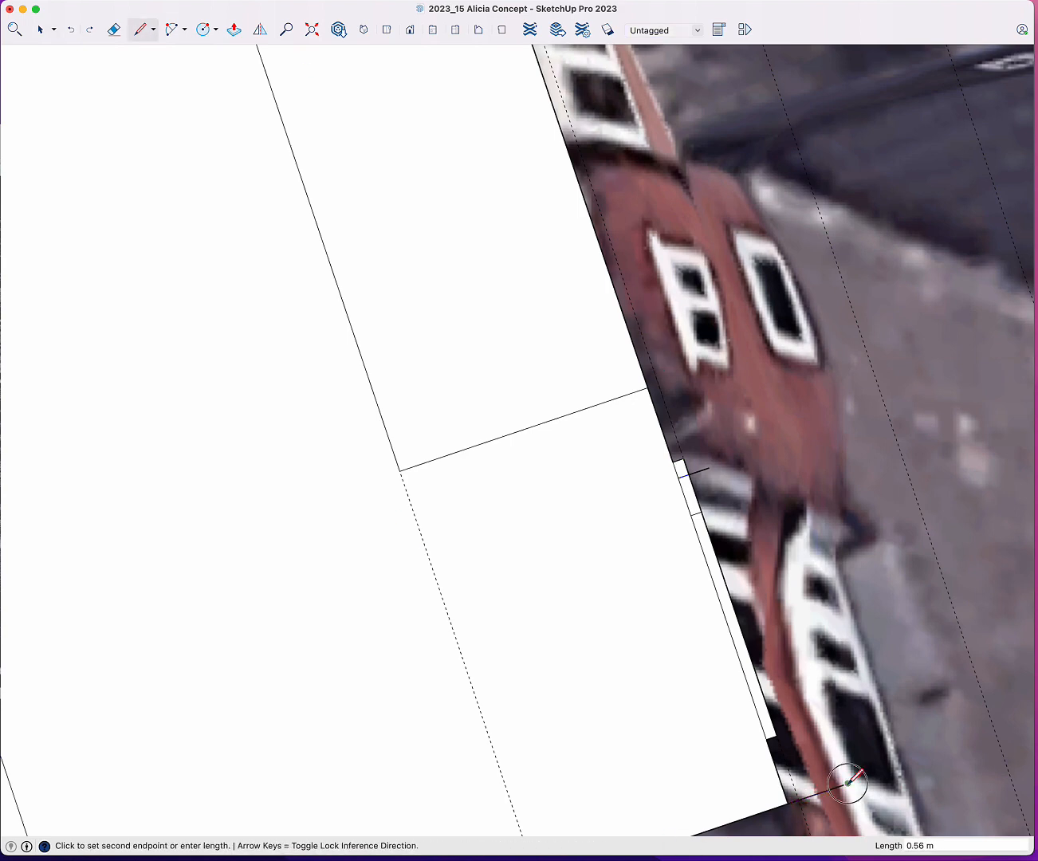
key("space")
key("l")
left_click(797, 800)
left_click(648, 353)
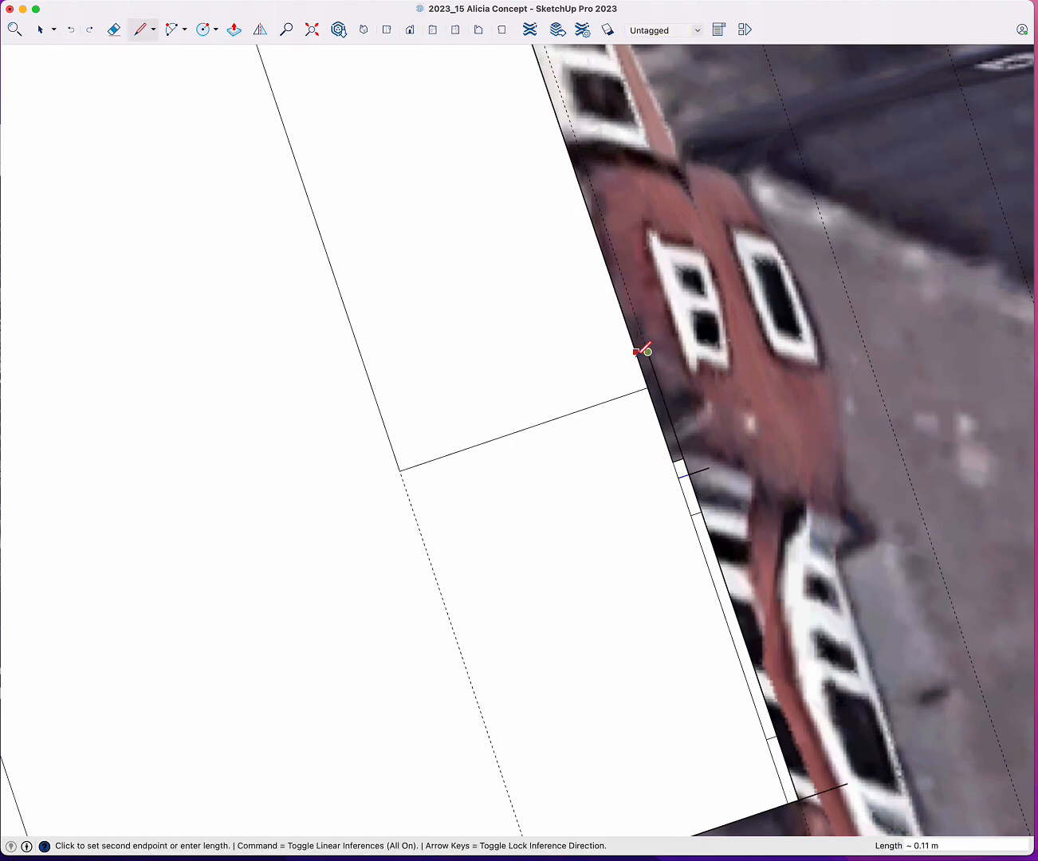
- Draw a short line perpendicular to the wall from the 4.20 m point towards the house
left_click(697, 336)
key("space")
key("l")
left_click(649, 351)
key("space")
key("l")
key("space")
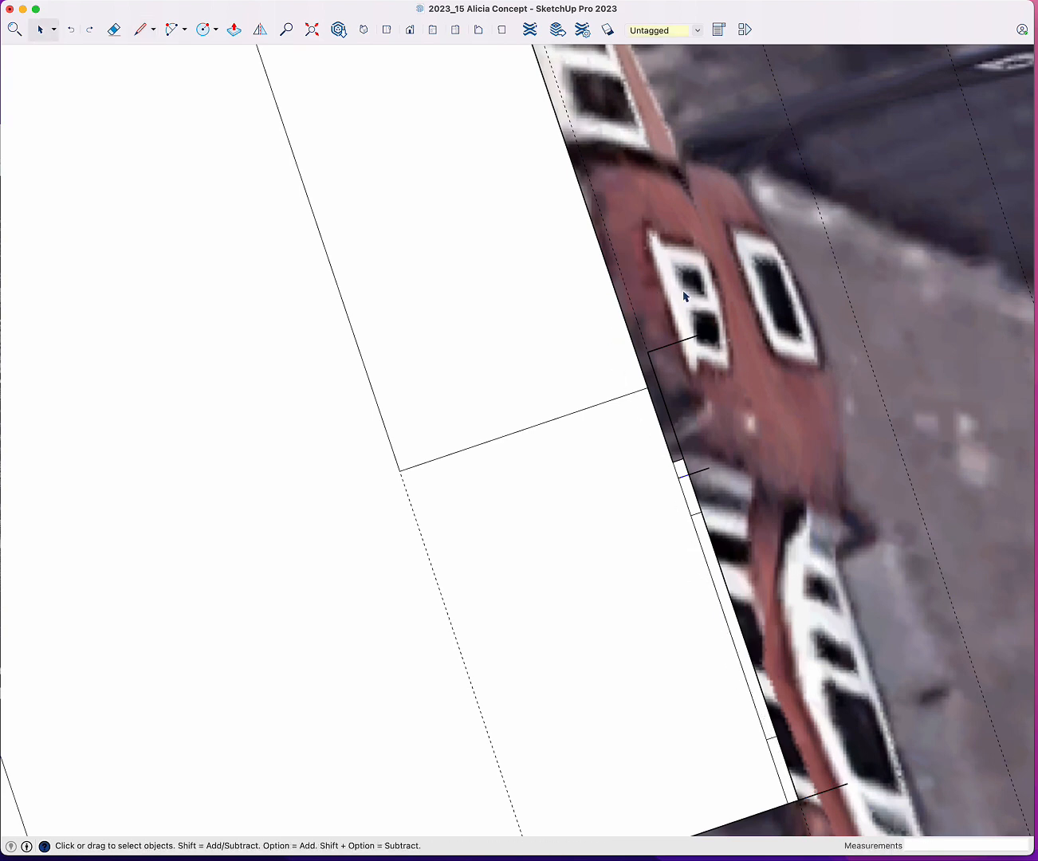
- Switch to the annotated survey photo, enlarge it, examine the window and door distances along the house wall, and return to SketchUp
middle_click_drag(696, 344, 794, 526)
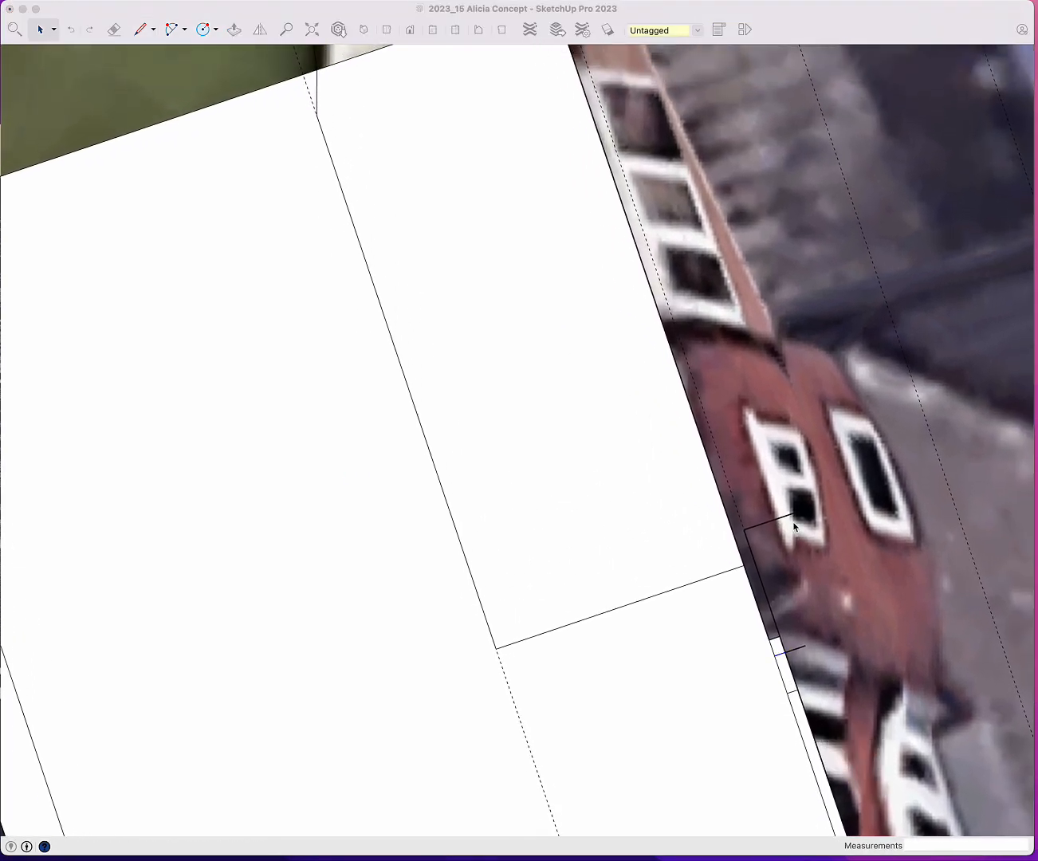
left_click(1, 170)
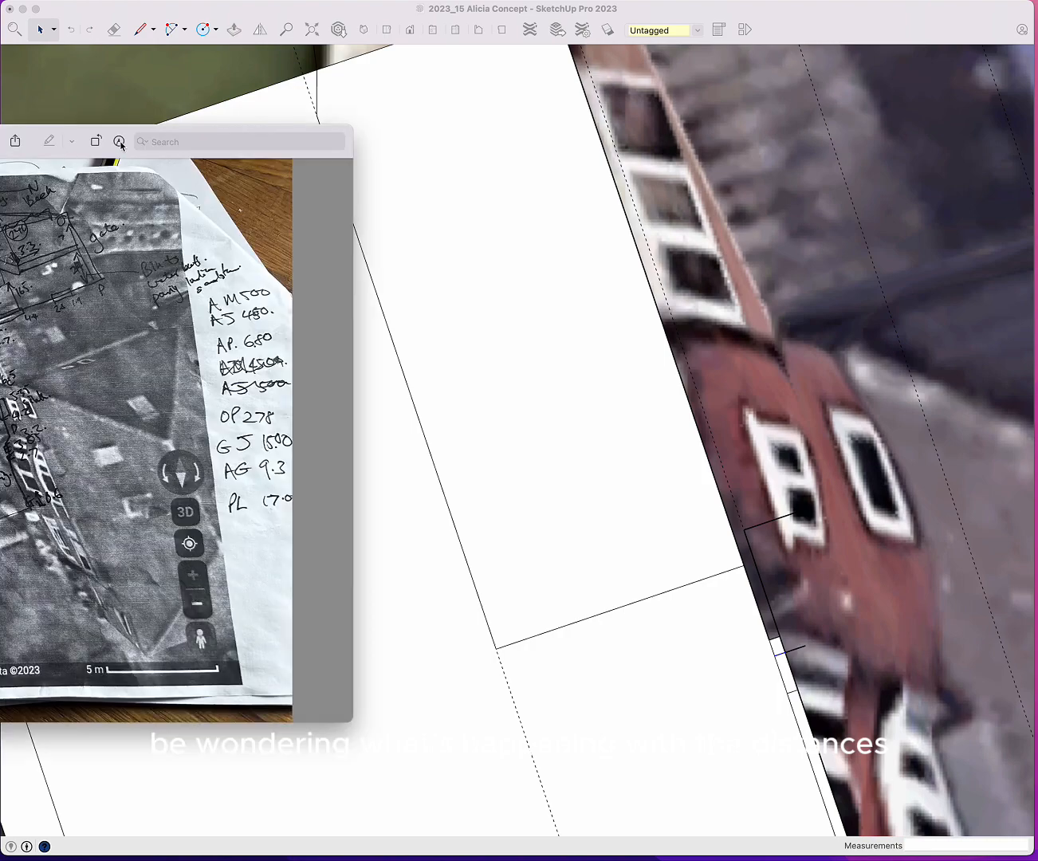
left_click_drag(65, 136, 423, 149)
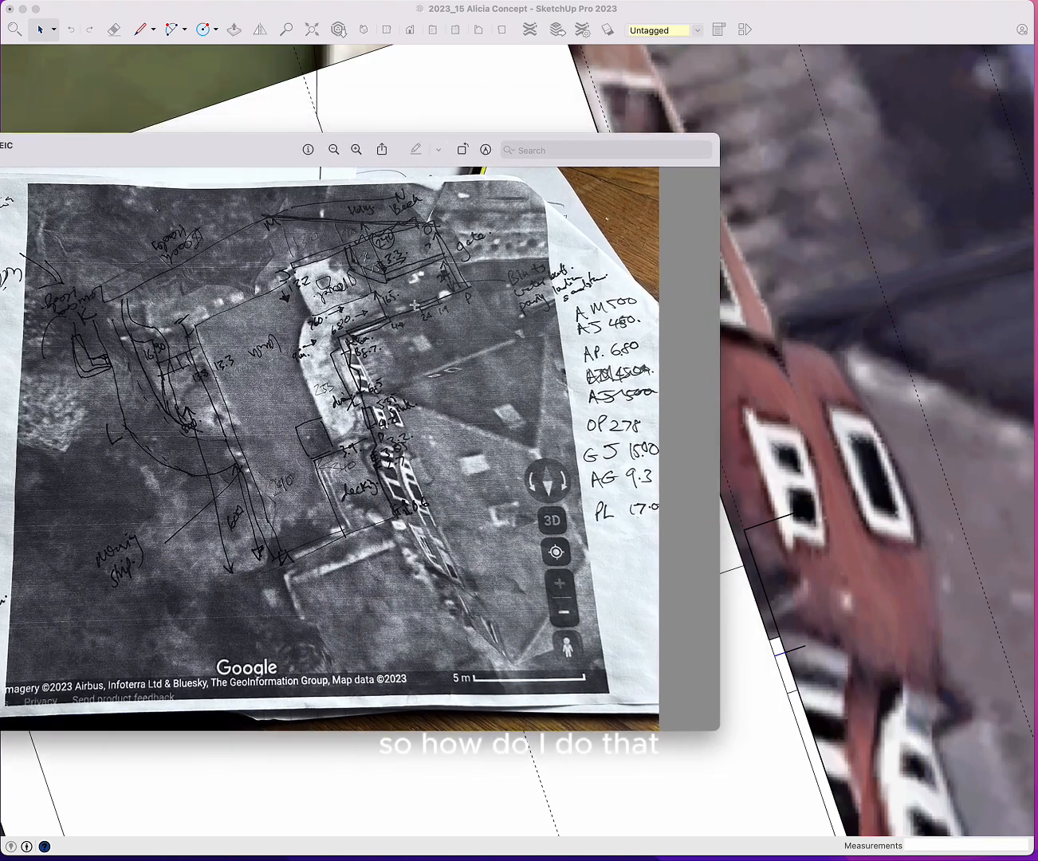
left_click(355, 150)
left_click(356, 150)
left_click(356, 151)
left_click(355, 150)
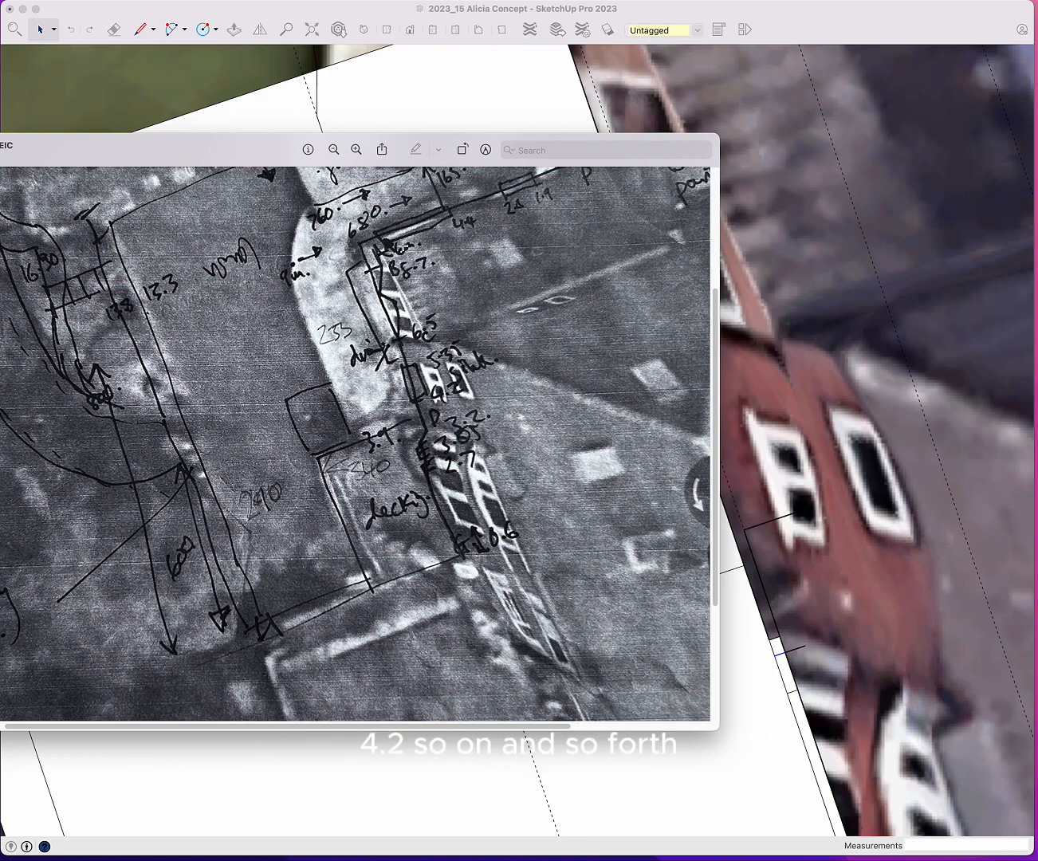
left_click(398, 113)
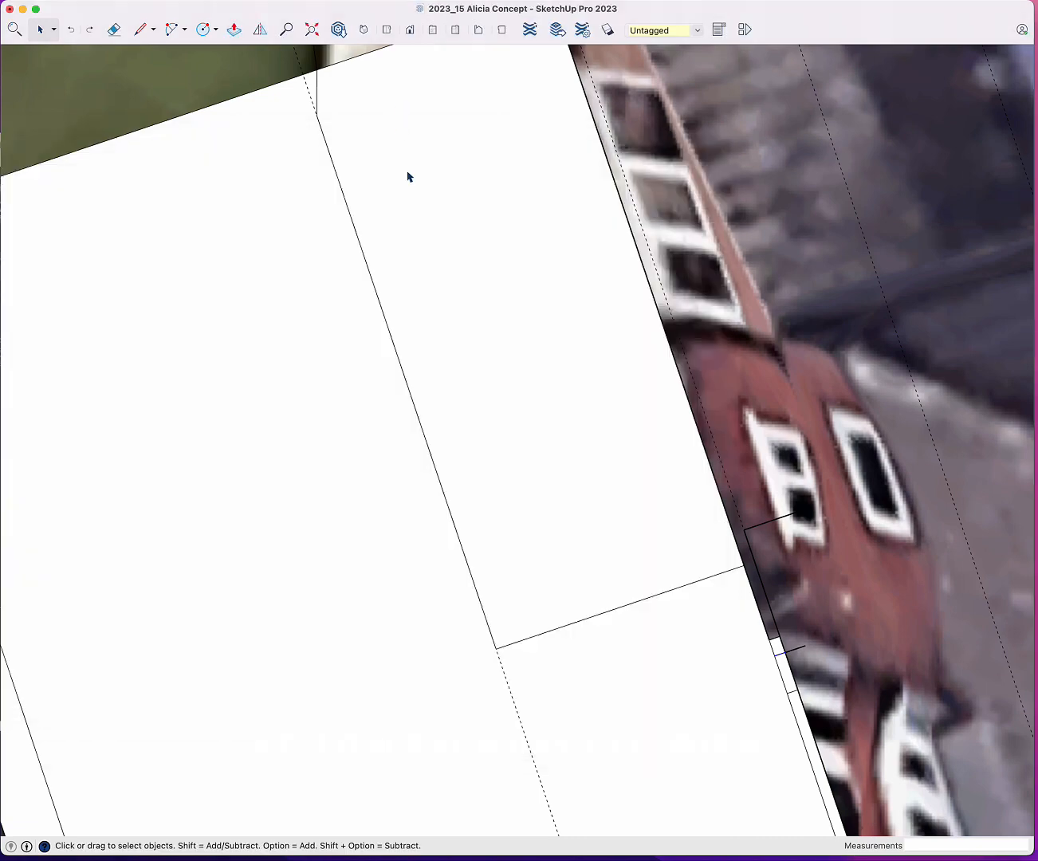
- Draw a line of about 5.5 m along the guide from the southern corner, and mark its end with a 0.2 m perpendicular line
scroll(729, 548, "down", 4)
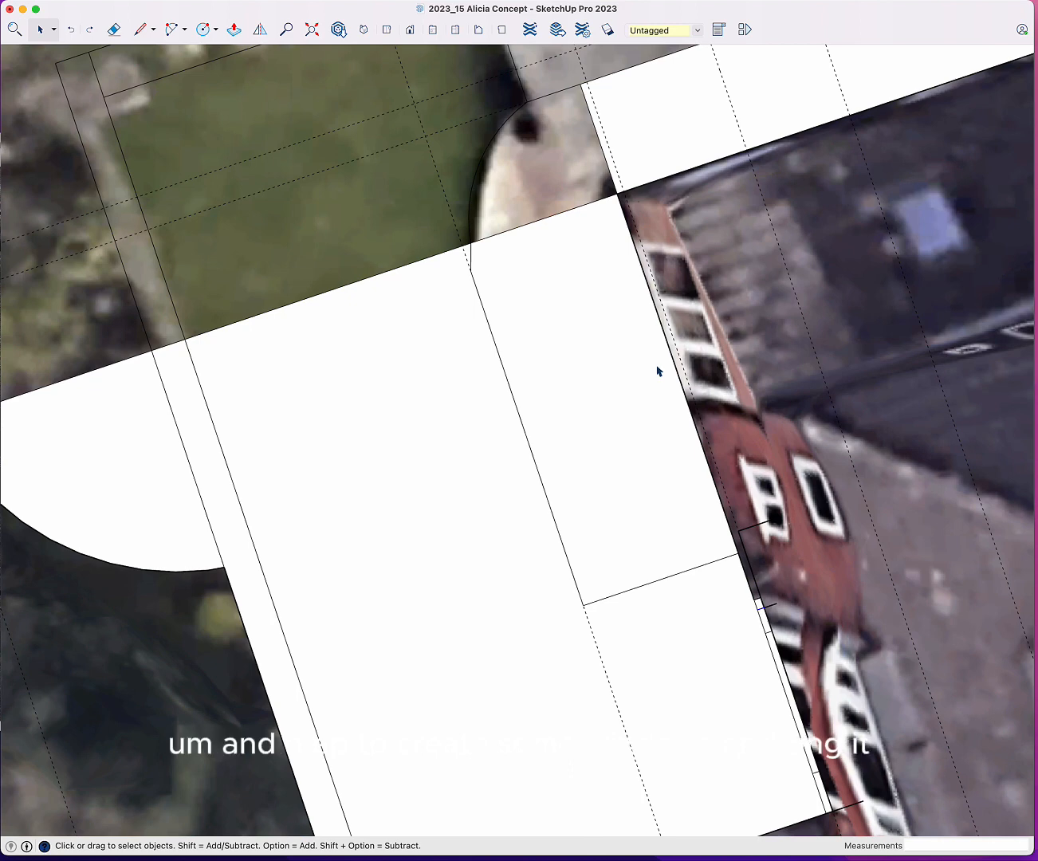
scroll(662, 383, "down", 3)
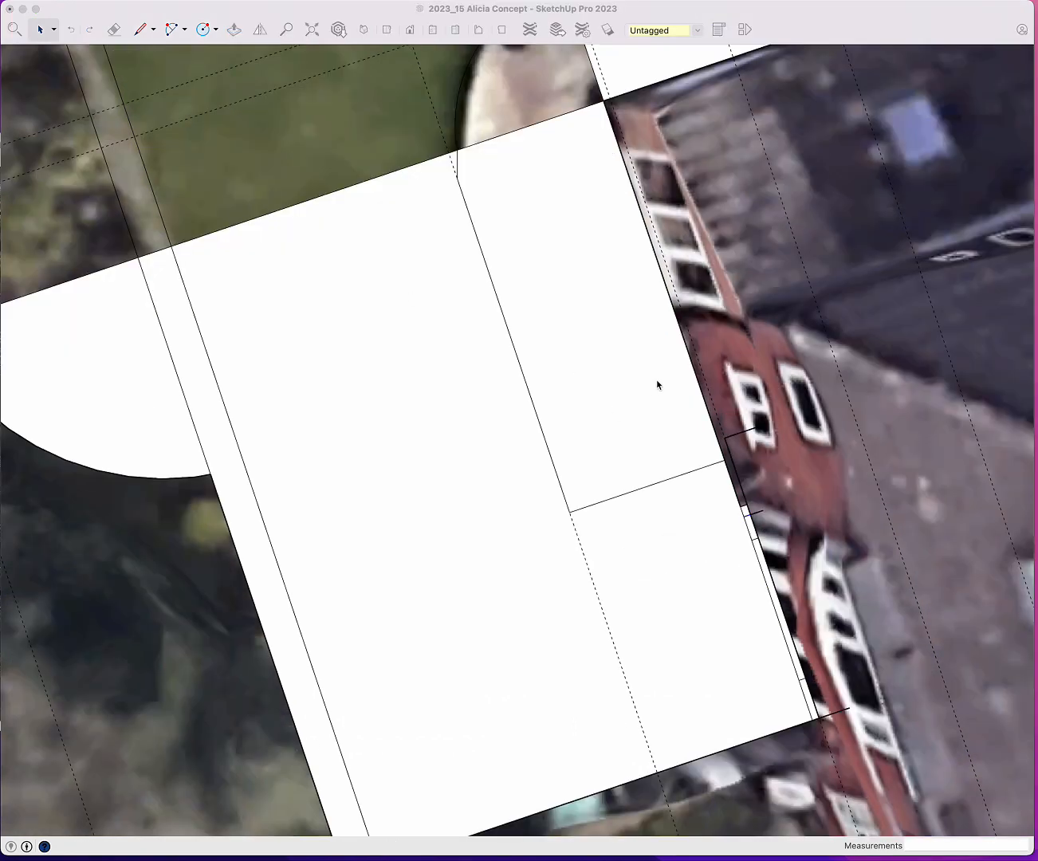
key("l")
left_click(819, 718)
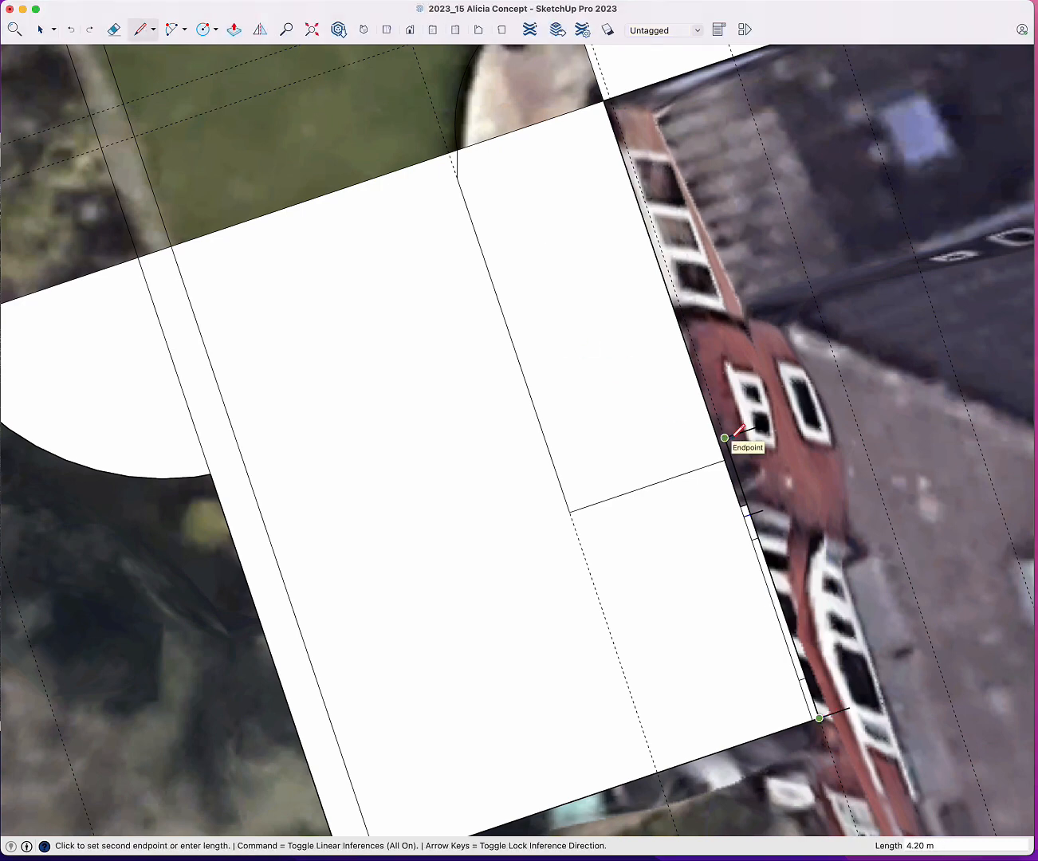
left_click(694, 349)
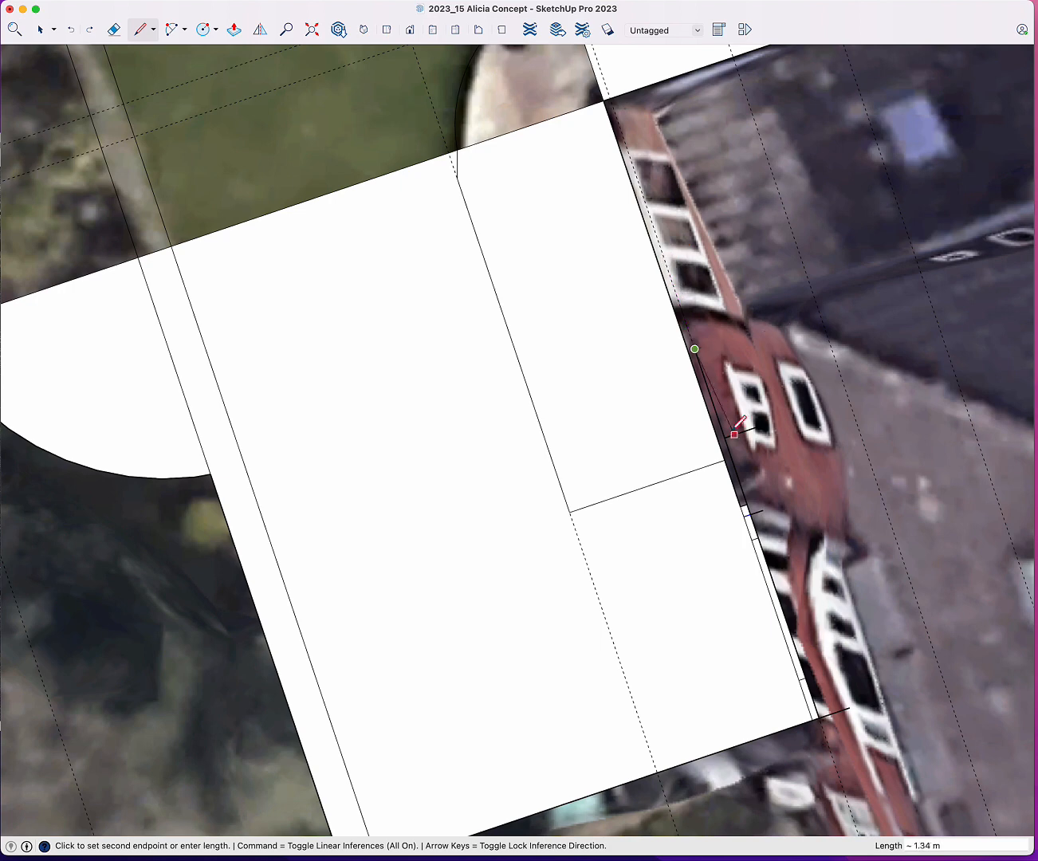
type(".2")
key("Return")
key("space")
- Offset another guide 0.1 m further towards the house and close the window outline between the 4.20 m mark and the next one
type("l")
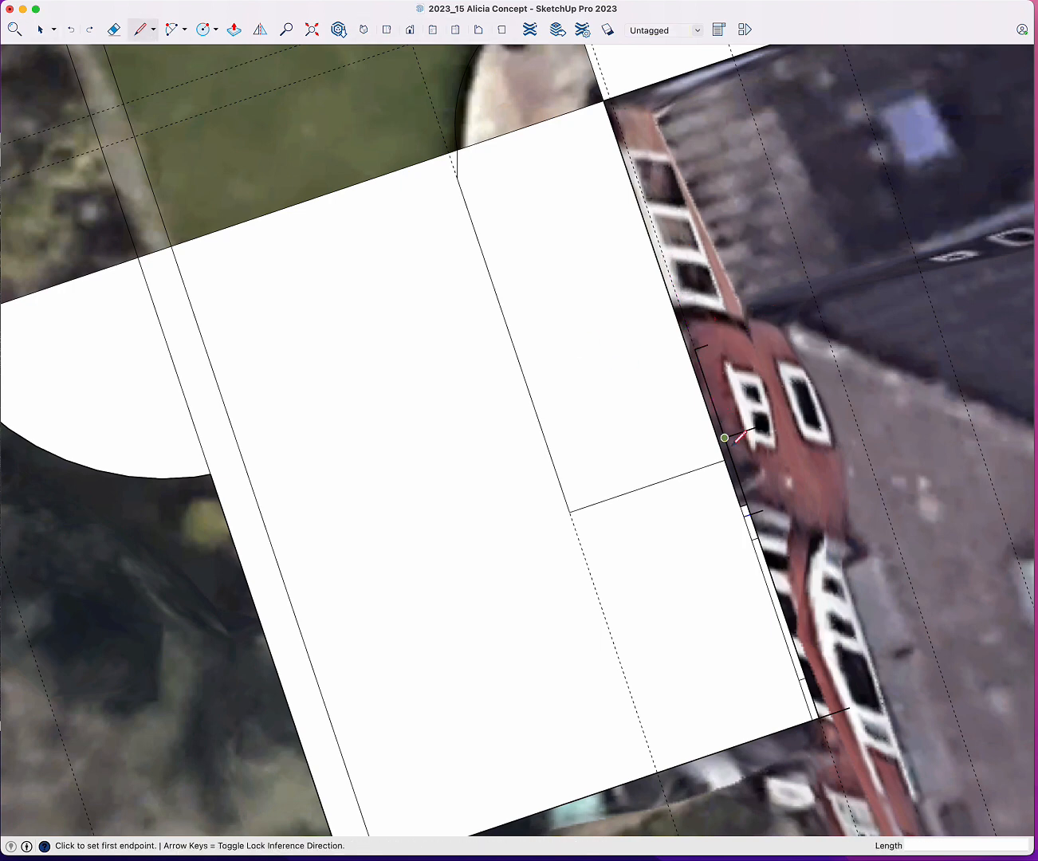
type("t.1")
key("Return")
left_click(141, 30)
left_click(731, 435)
scroll(701, 348, "up", 4)
key("space")
scroll(719, 374, "down", 4)
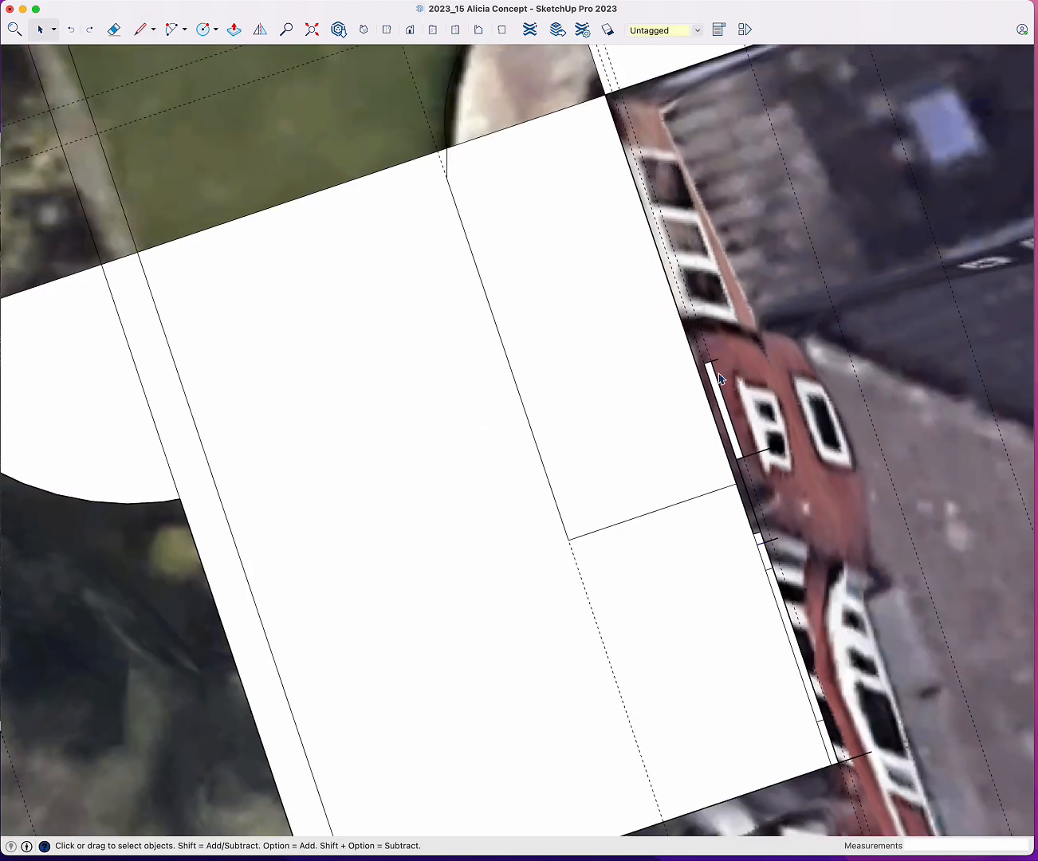
- Draw a line of about 6.5 m along the guide from the southern corner, and continue it by 8.7 m in the same direction
left_click(140, 28)
left_click(838, 763)
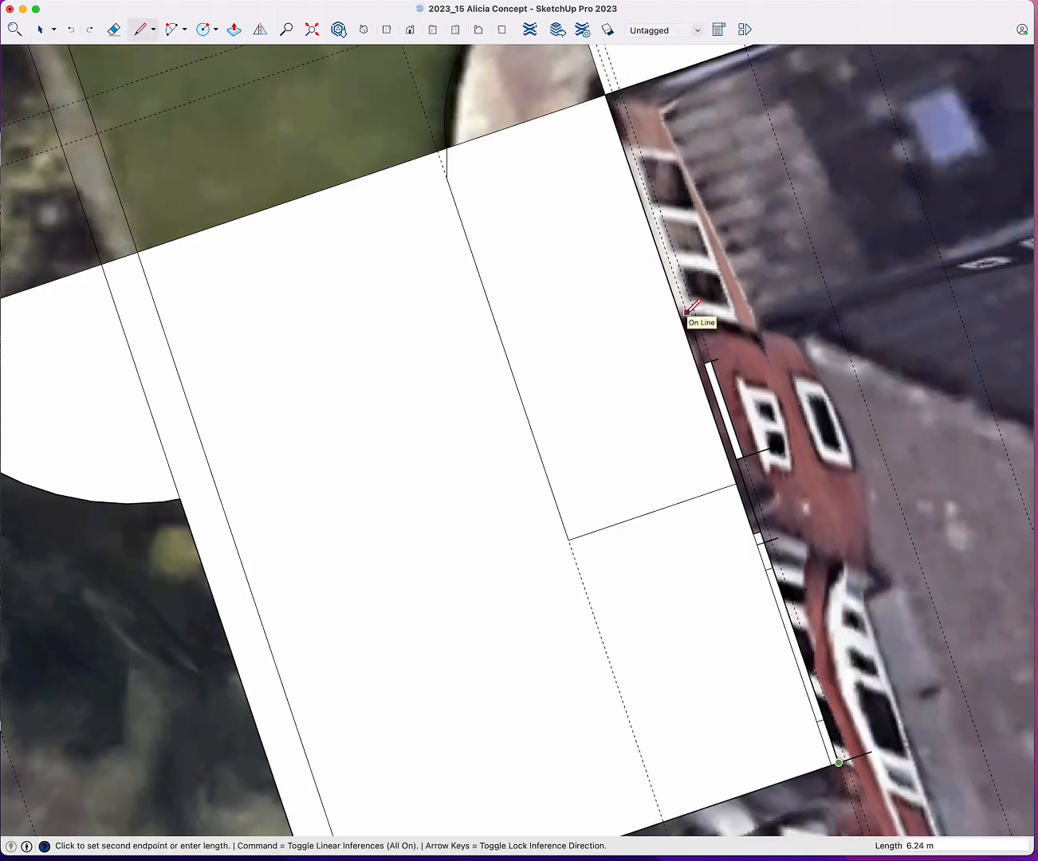
left_click(680, 294)
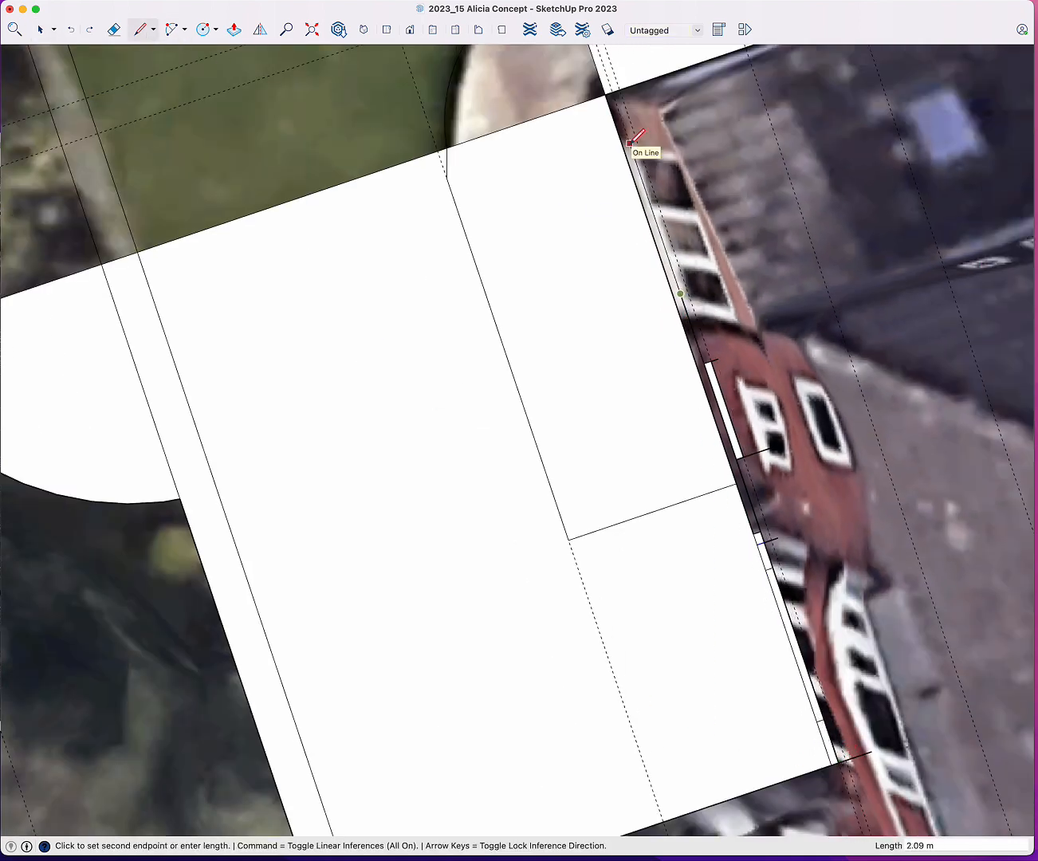
type("8.7")
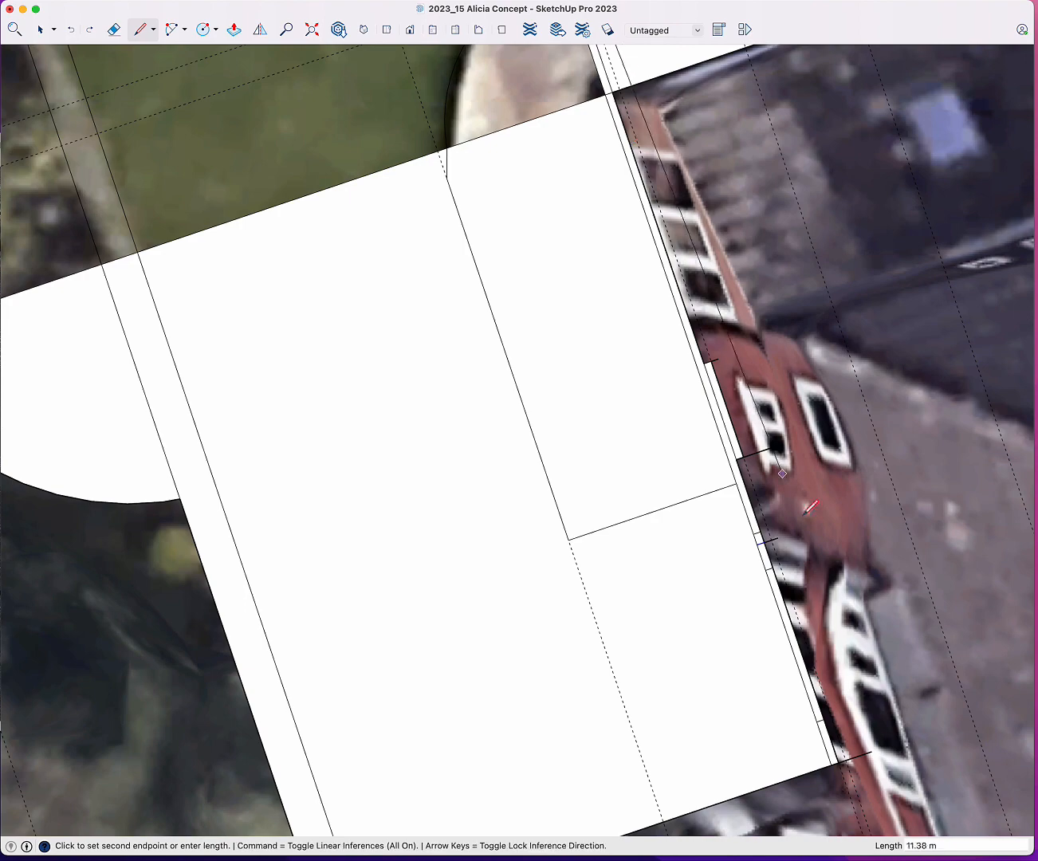
key("space")
- Draw an 8.7 m line along the house wall from the southern corner, and mark its end with a short perpendicular line
scroll(816, 601, "down", 4)
middle_click_drag(816, 601, 677, 632, "shift")
key("l")
left_click(686, 706)
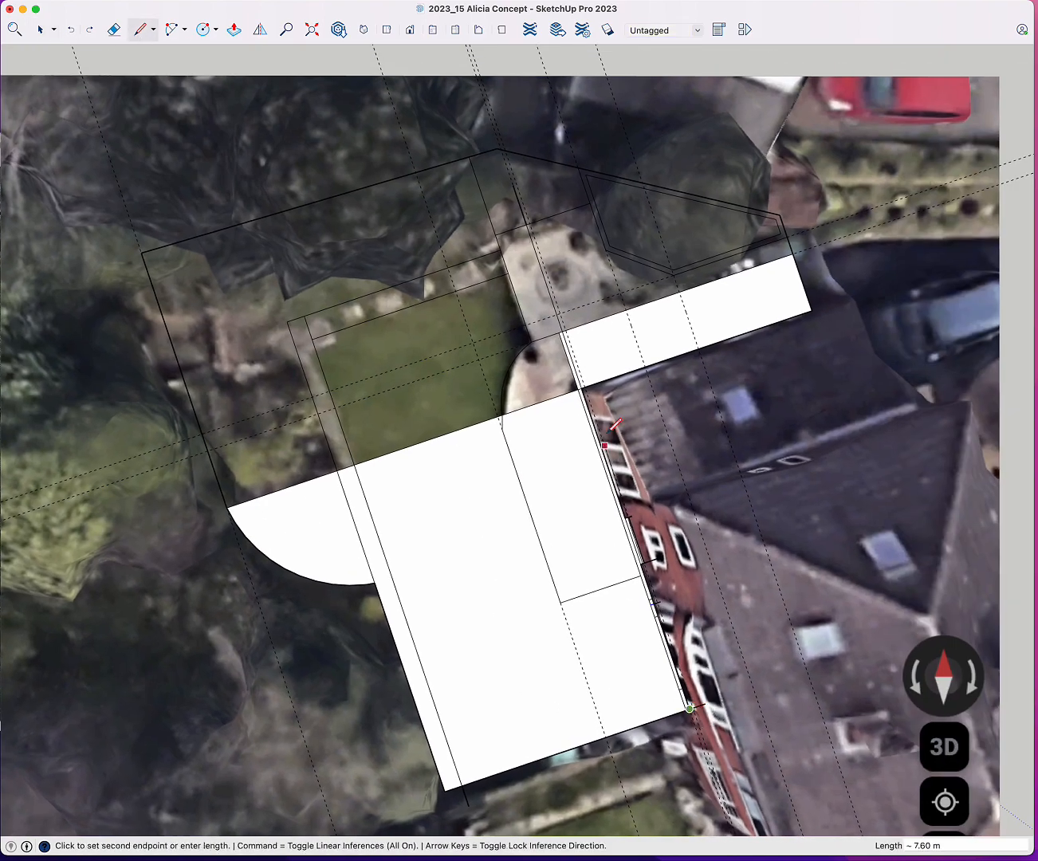
scroll(588, 382, "up", 3)
scroll(585, 381, "down", 3)
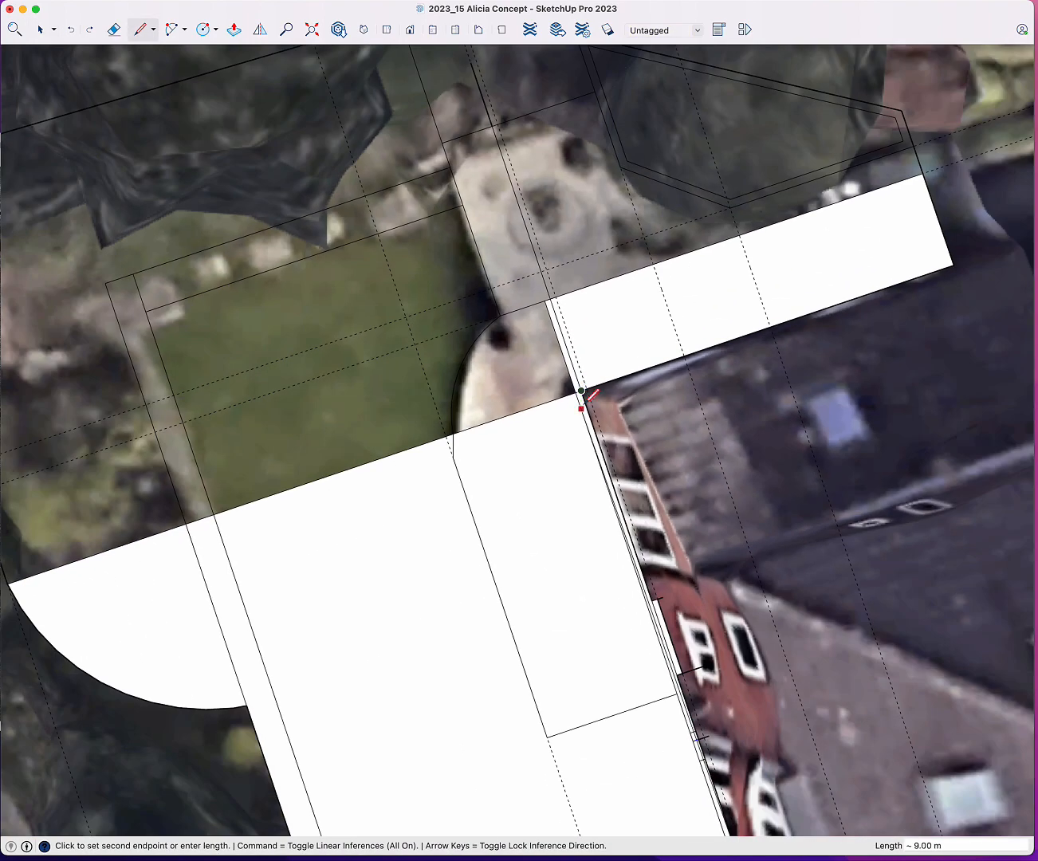
scroll(584, 390, "down", 3)
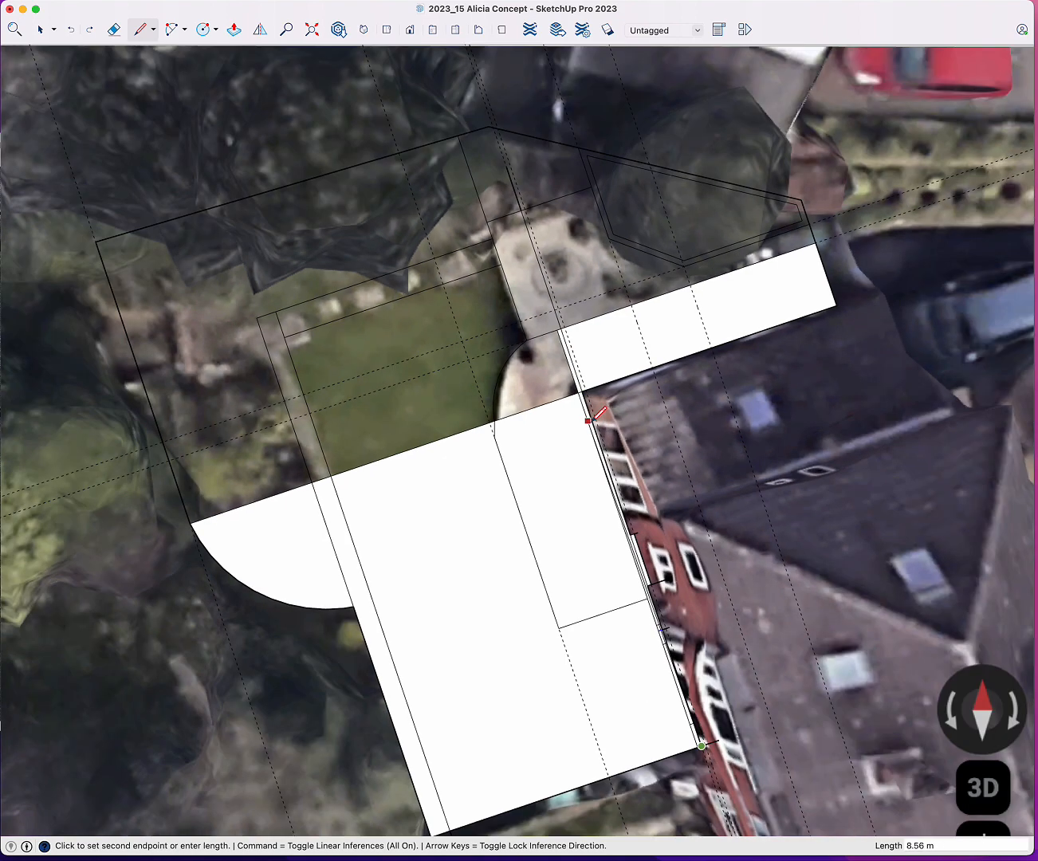
scroll(584, 391, "up", 5)
type("8.7")
key("Return")
left_click(598, 410)
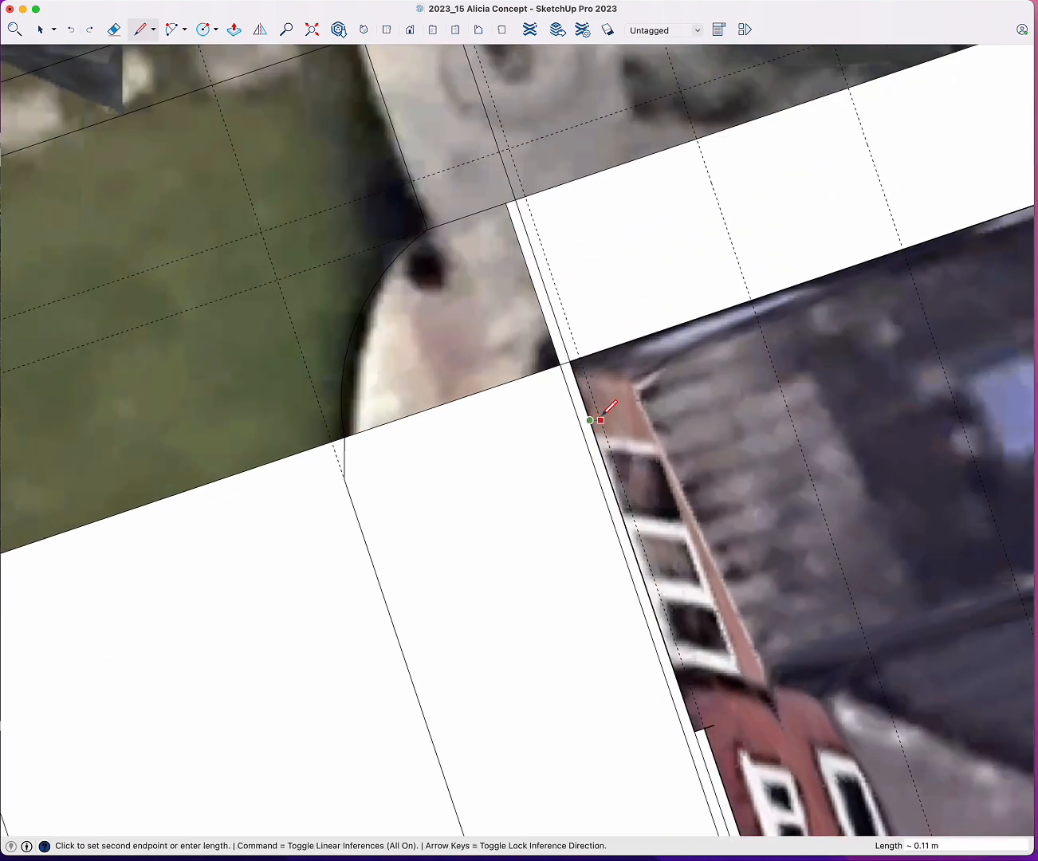
scroll(601, 412, "up", 3)
scroll(615, 417, "down", 4)
left_click(619, 417)
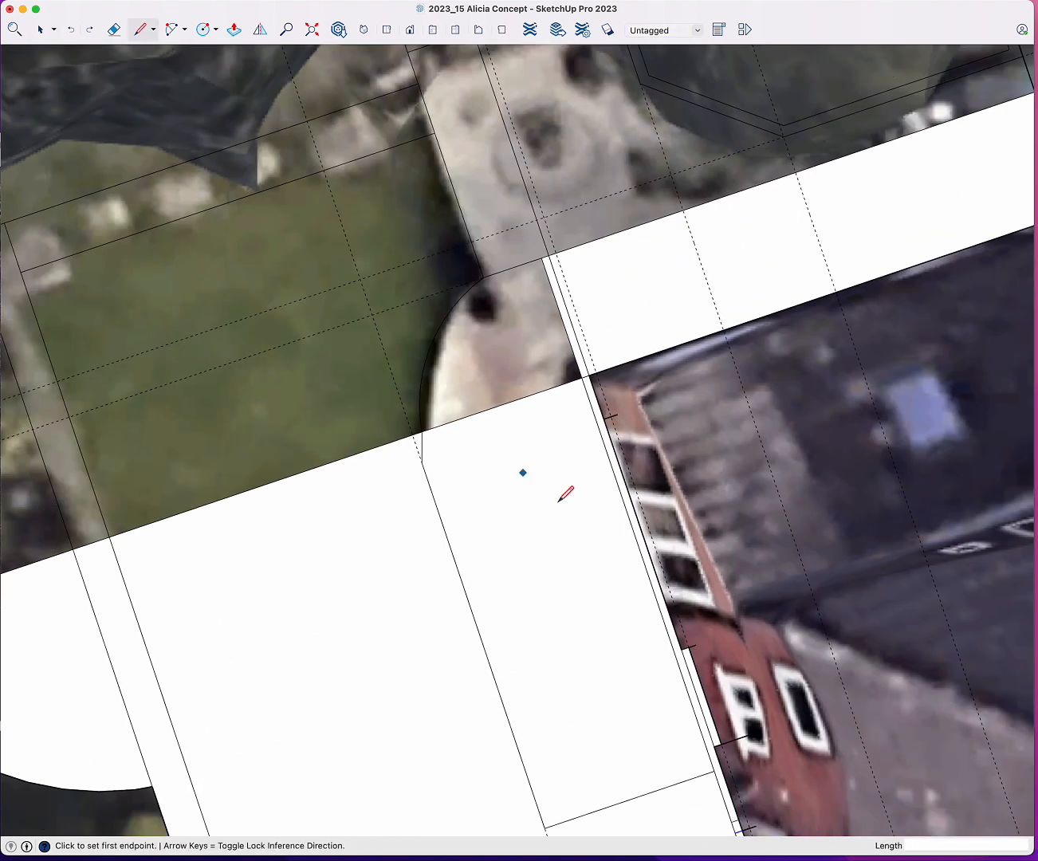
- Mark the other end of this window with a perpendicular line, and join both marks with a 2.20 m line along the guide
left_click(659, 574)
scroll(679, 570, "up", 3)
left_click(677, 580)
left_click(556, 250)
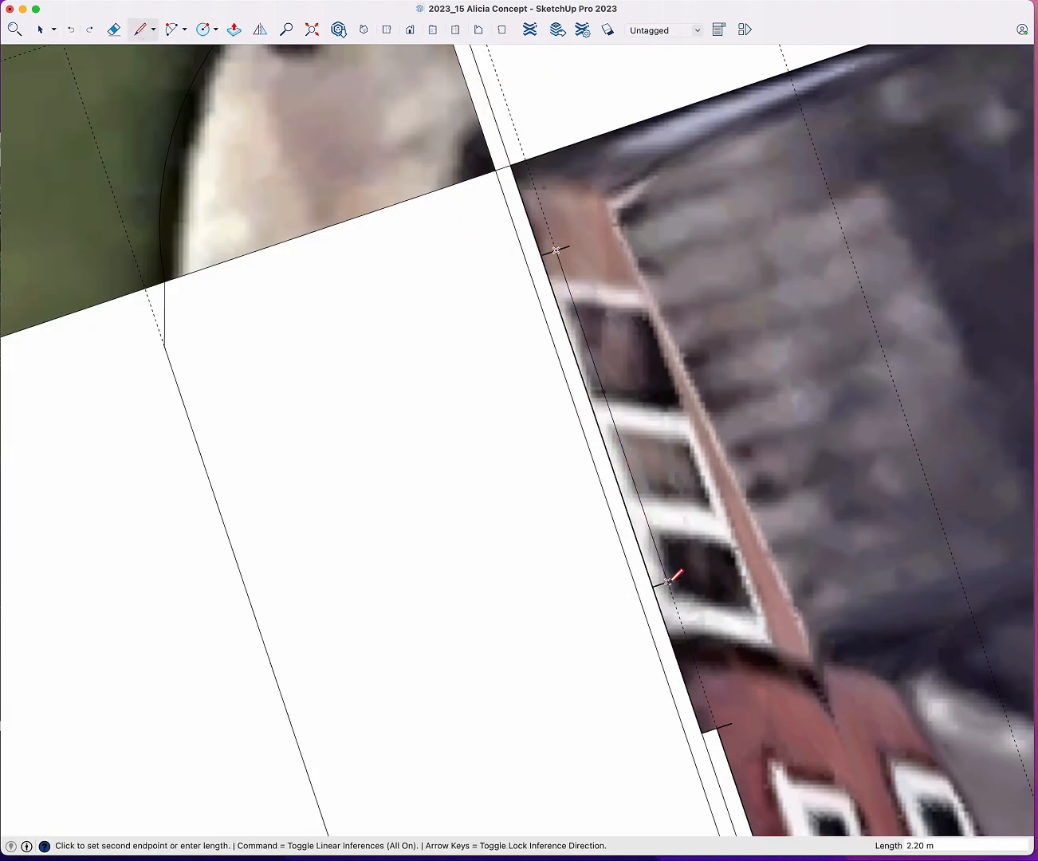
left_click(666, 582)
- Delete the overhanging ends of both marks beyond the new window outline on the house wall
key("space")
left_click(566, 249)
key("Delete")
left_click(676, 581)
key("Delete")
scroll(663, 424, "down", 4)
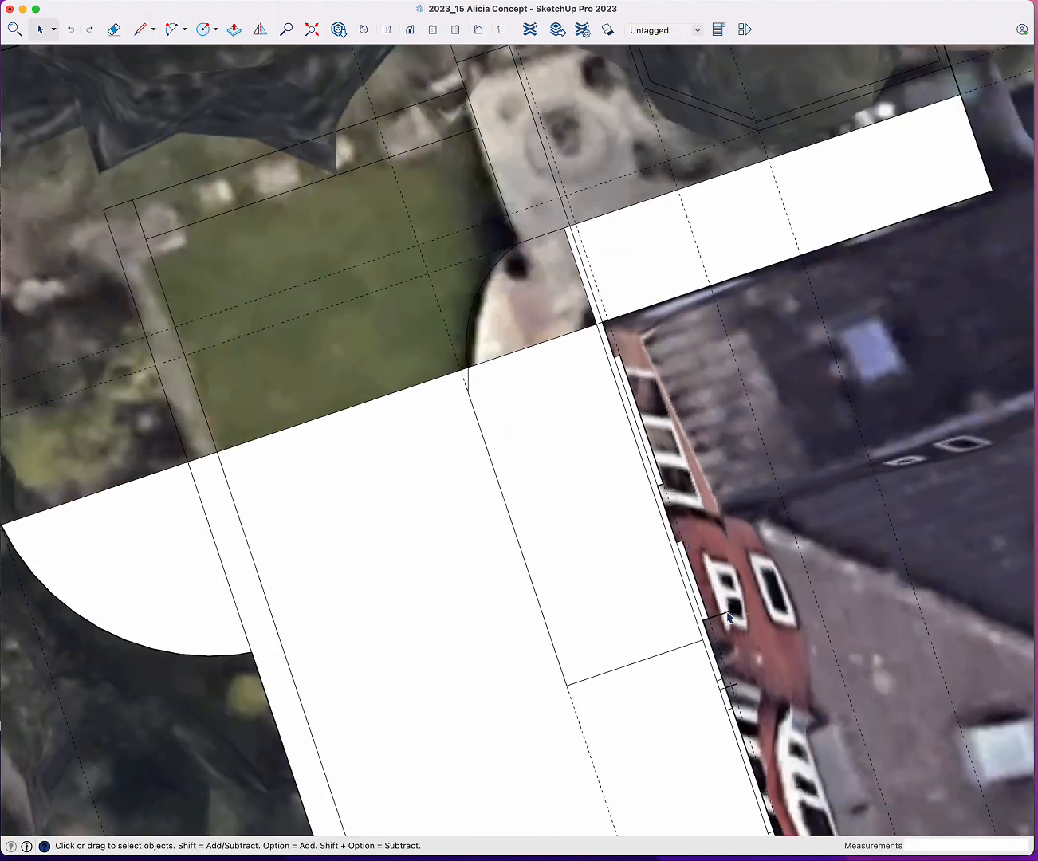
middle_click_drag(713, 527, 627, 466, "shift")
key("super+Tab")
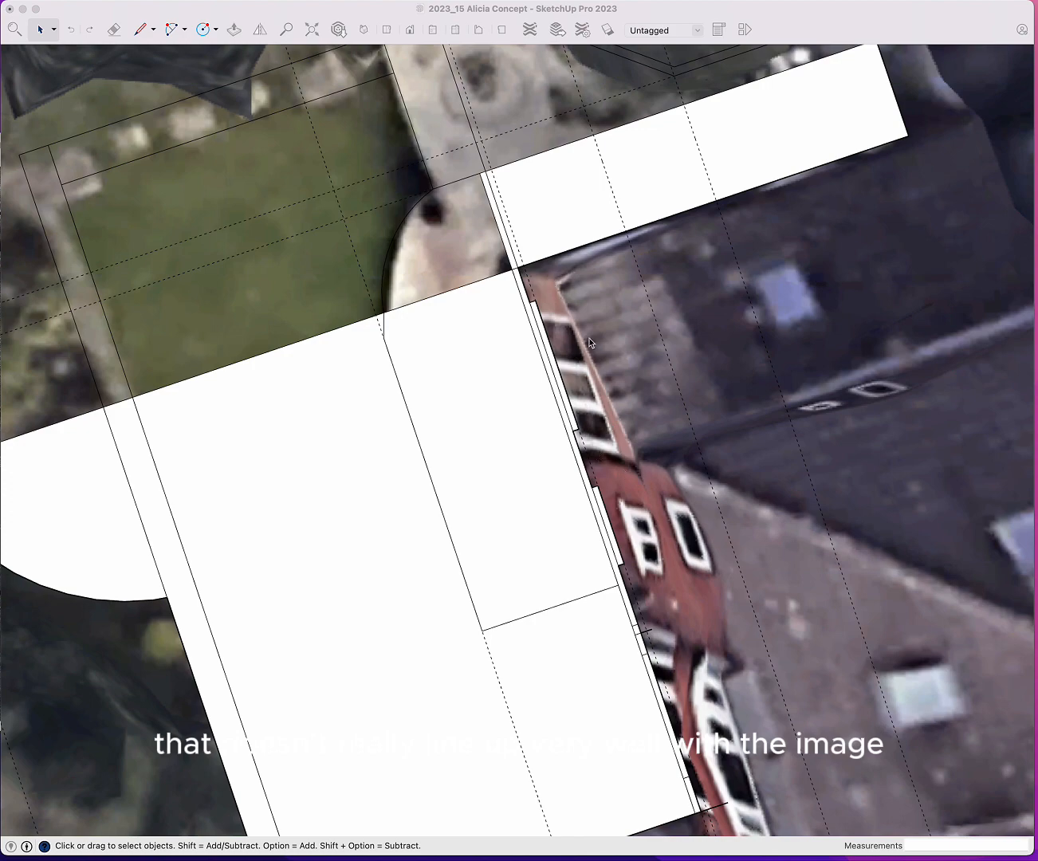
scroll(630, 360, "down", 3)
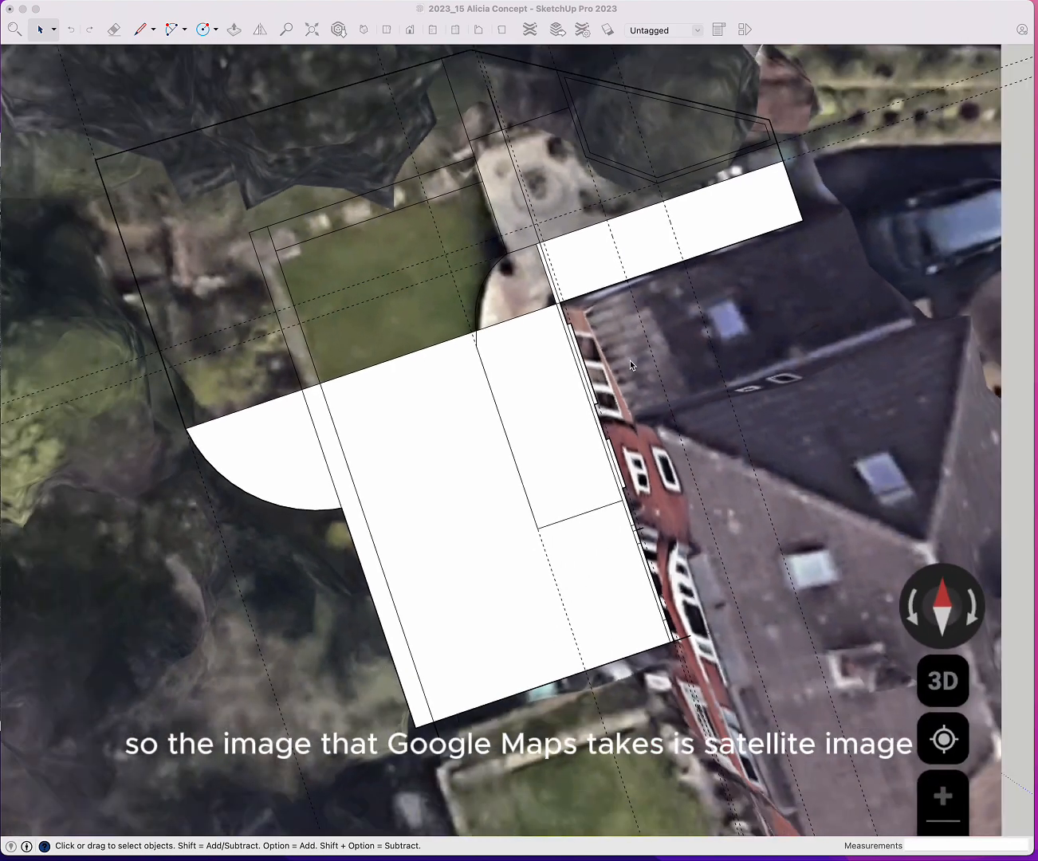
scroll(631, 365, "down", 2)
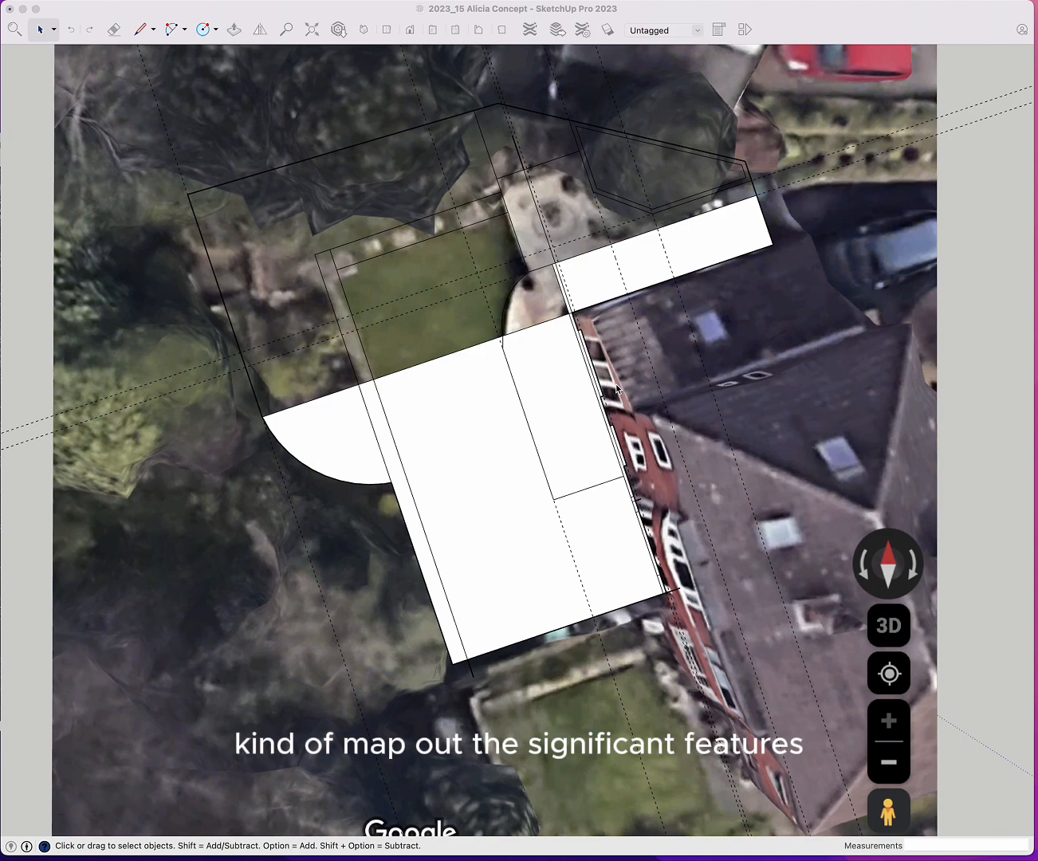
- Extend the paving's cross line away from the house, and draw a line parallel to the wall down to the southern edge
key("l")
left_click(523, 508)
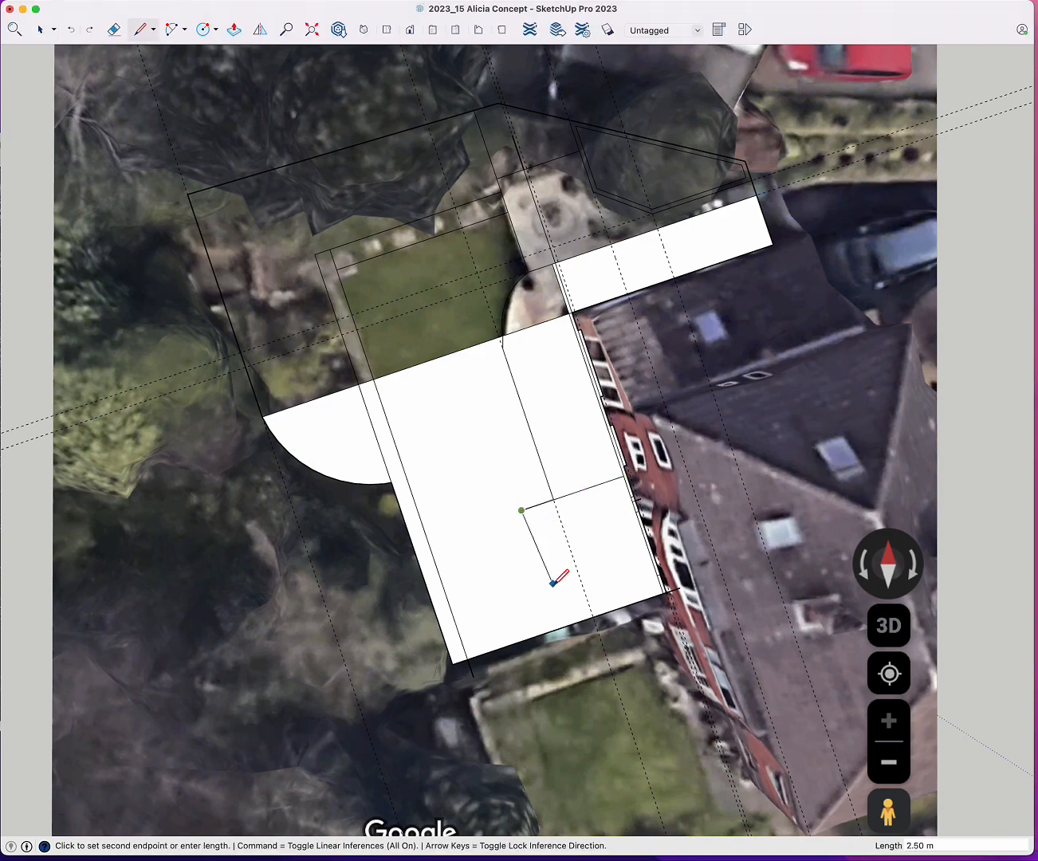
left_click(569, 626)
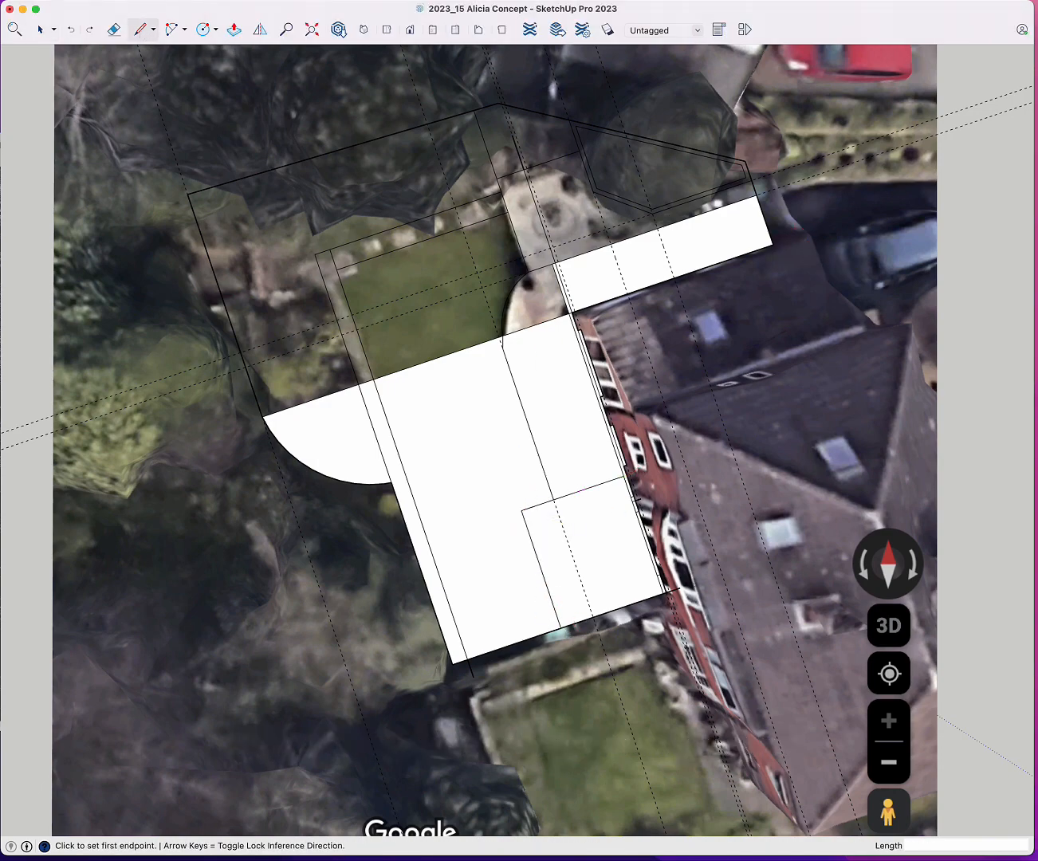
- Place a guide parallel to the northern wing's lower wall, and draw a 1.9 m line along that wall from its outer corner
key("t")
left_click(735, 257)
left_click(690, 276)
key("l")
scroll(773, 246, "up", 3)
middle_click_drag(773, 245, 667, 269, "shift")
left_click(667, 270)
type("1.9")
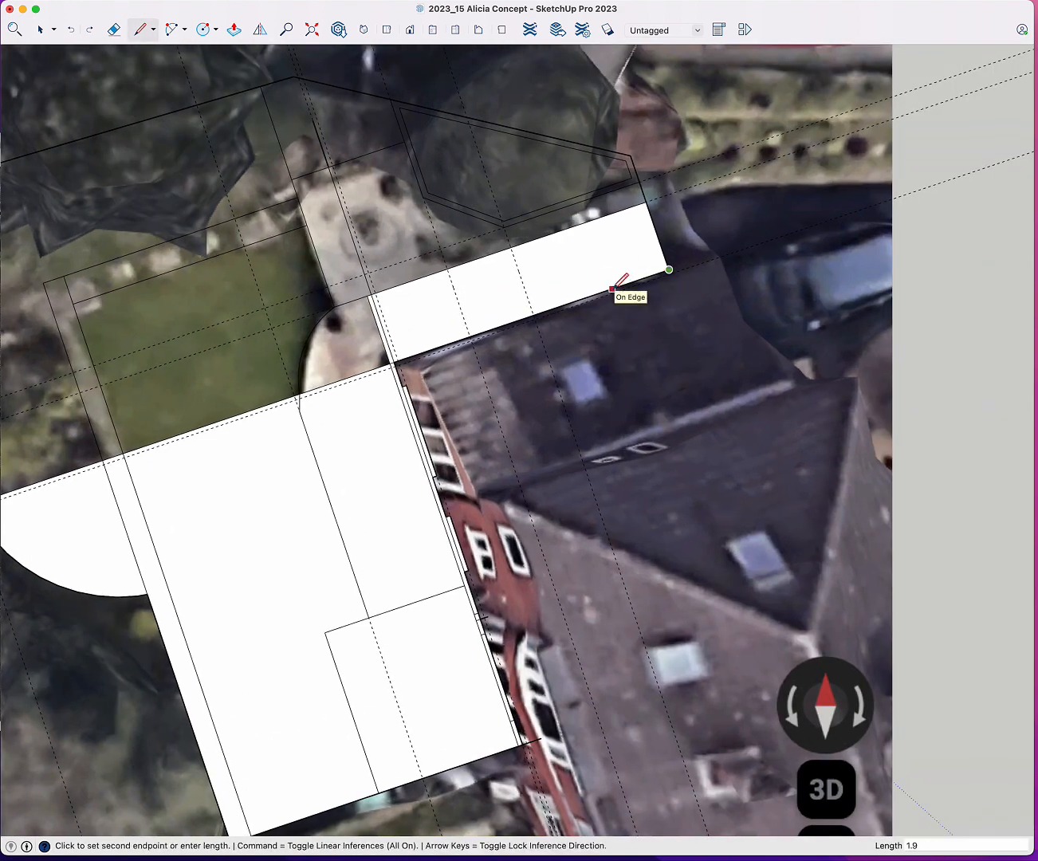
key("Return")
key("ctrl+super+space")
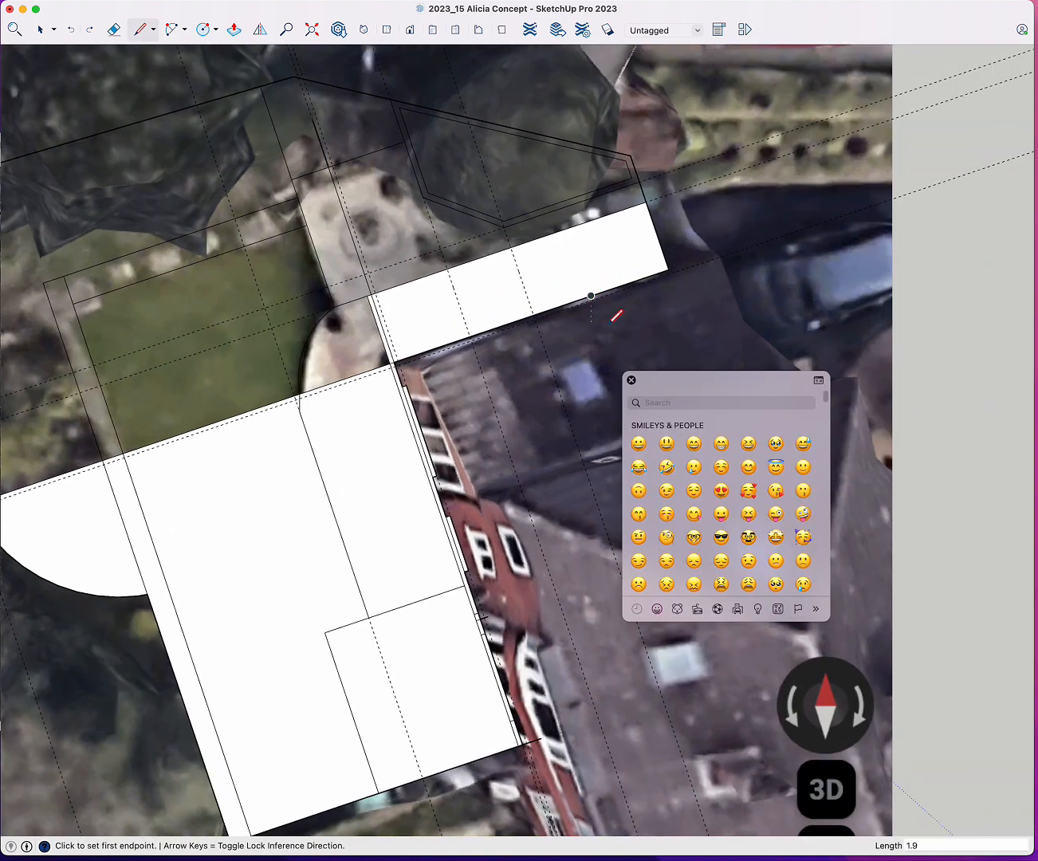
- Outline the narrow window on the northern wing's wall between perpendicular marks, and remove the overhanging mark ends
key("space")
key("l")
left_click(668, 270)
left_click(531, 313)
key("space")
scroll(549, 259, "up", 3)
key("l")
left_click(570, 360)
key("space")
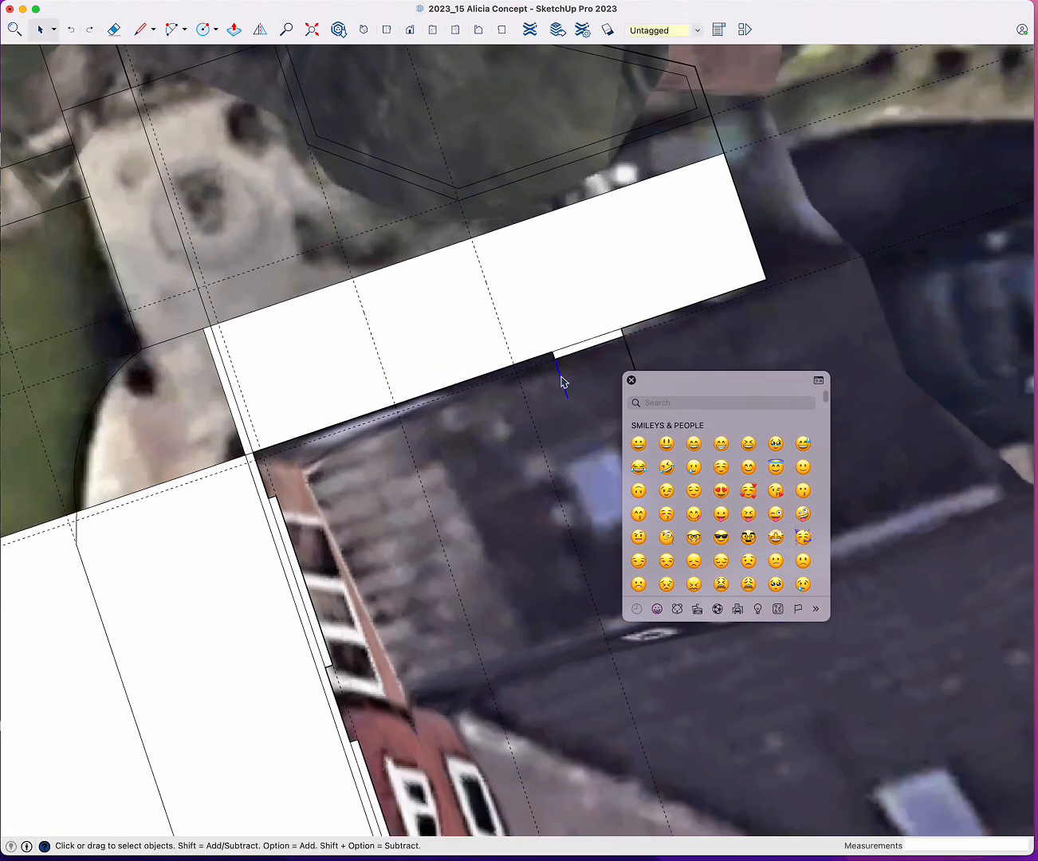
key("l")
left_click(550, 352)
key("space")
- Draw a 4.4 m line along the northern wing's wall from its outer corner, and mark its end with a perpendicular line
key("l")
left_click(765, 279)
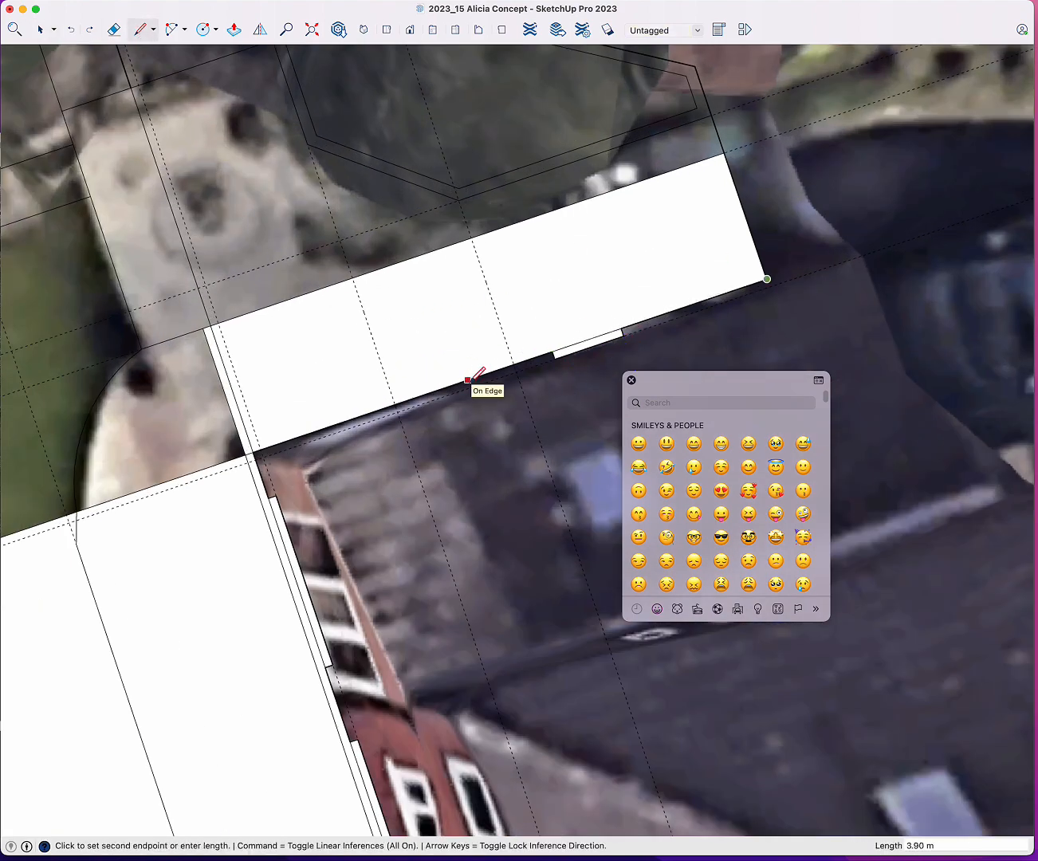
type("4.4")
key("Return")
left_click(430, 396)
left_click(441, 425)
key("Escape")
- Mark the far end of the wider window near the house corner with a perpendicular line, completing its outline
left_click(305, 435)
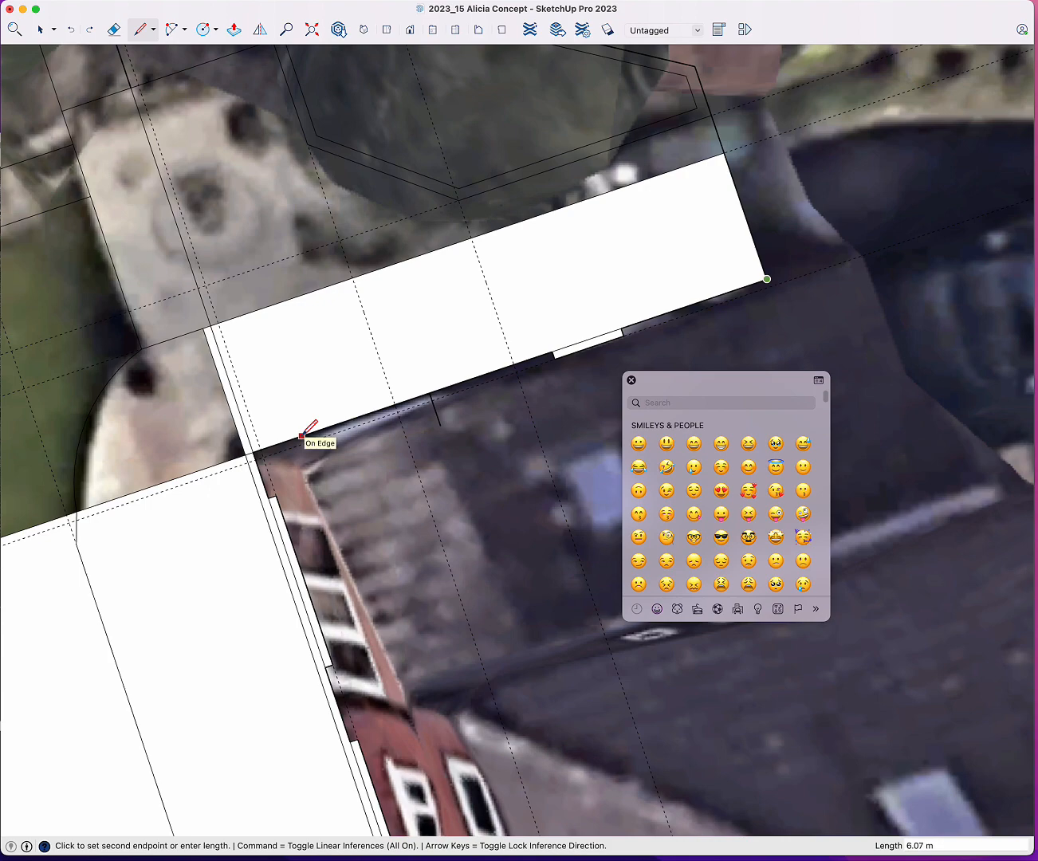
key("Escape")
left_click(307, 435)
left_click(316, 460)
key("space")
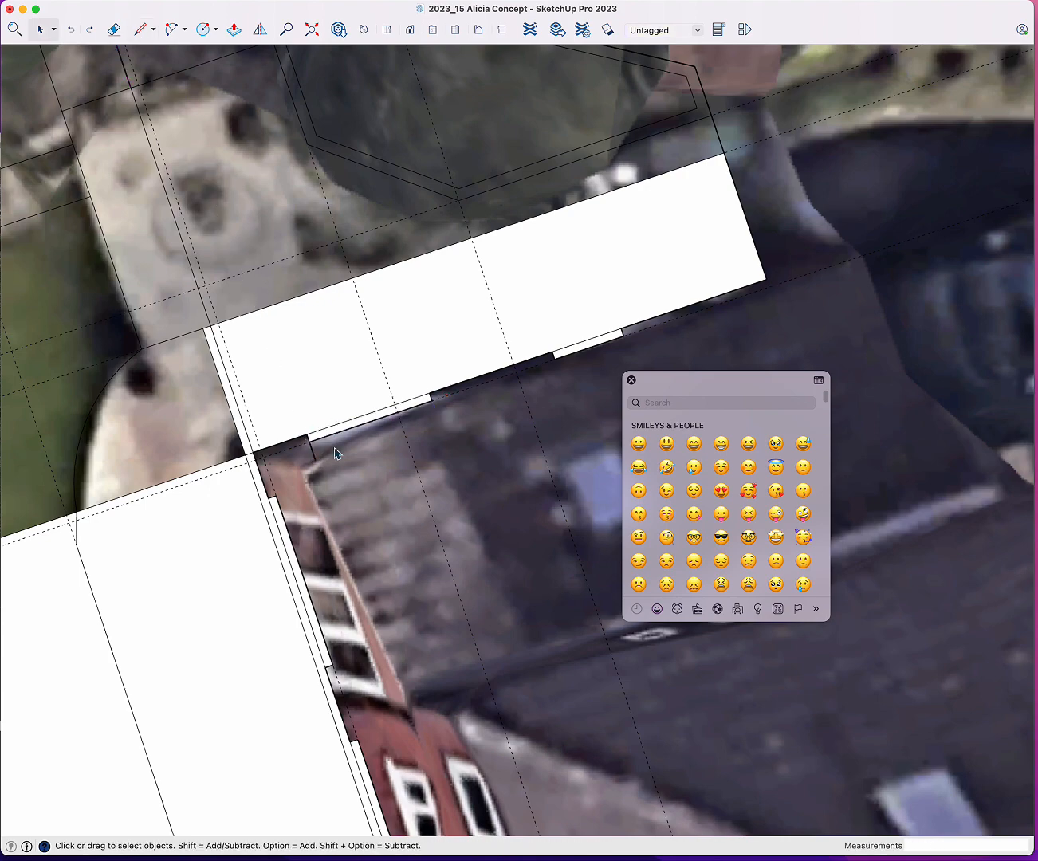
- Offset a guide 0.3 m from the southern stretch of the house wall towards the garden for the bay window
scroll(336, 452, "down", 5)
scroll(433, 299, "up", 3)
scroll(441, 429, "up", 3)
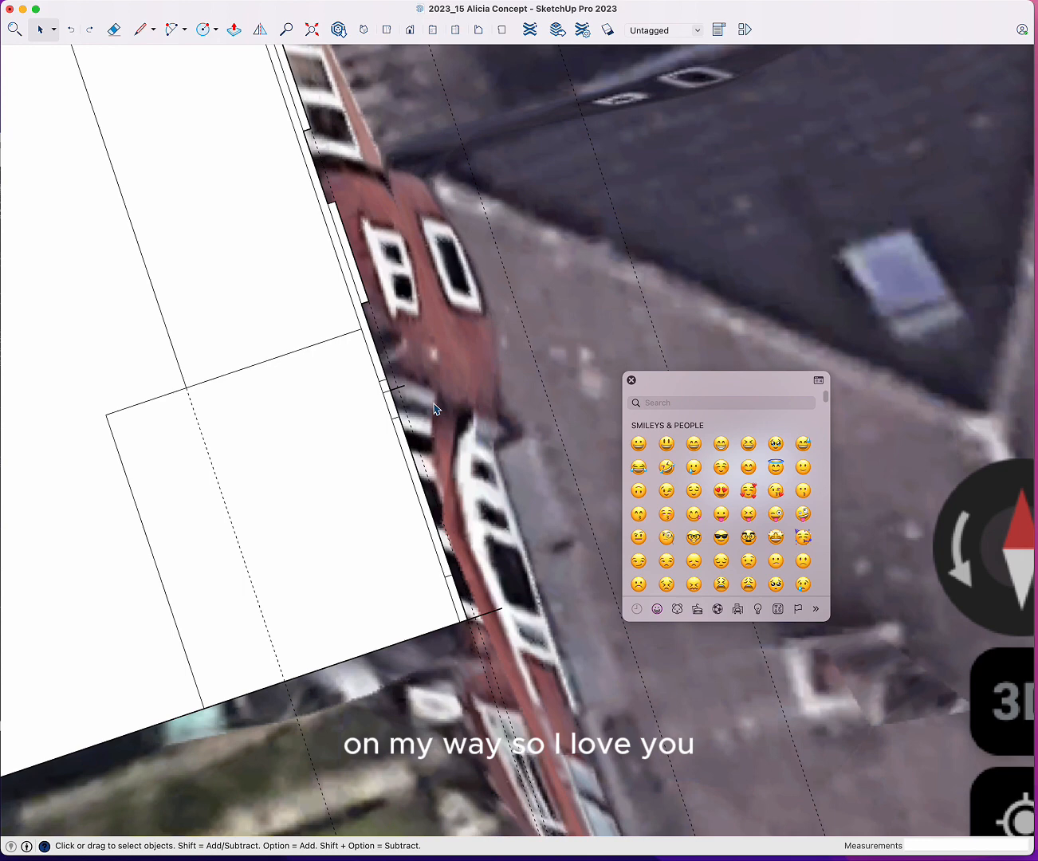
left_click(397, 419)
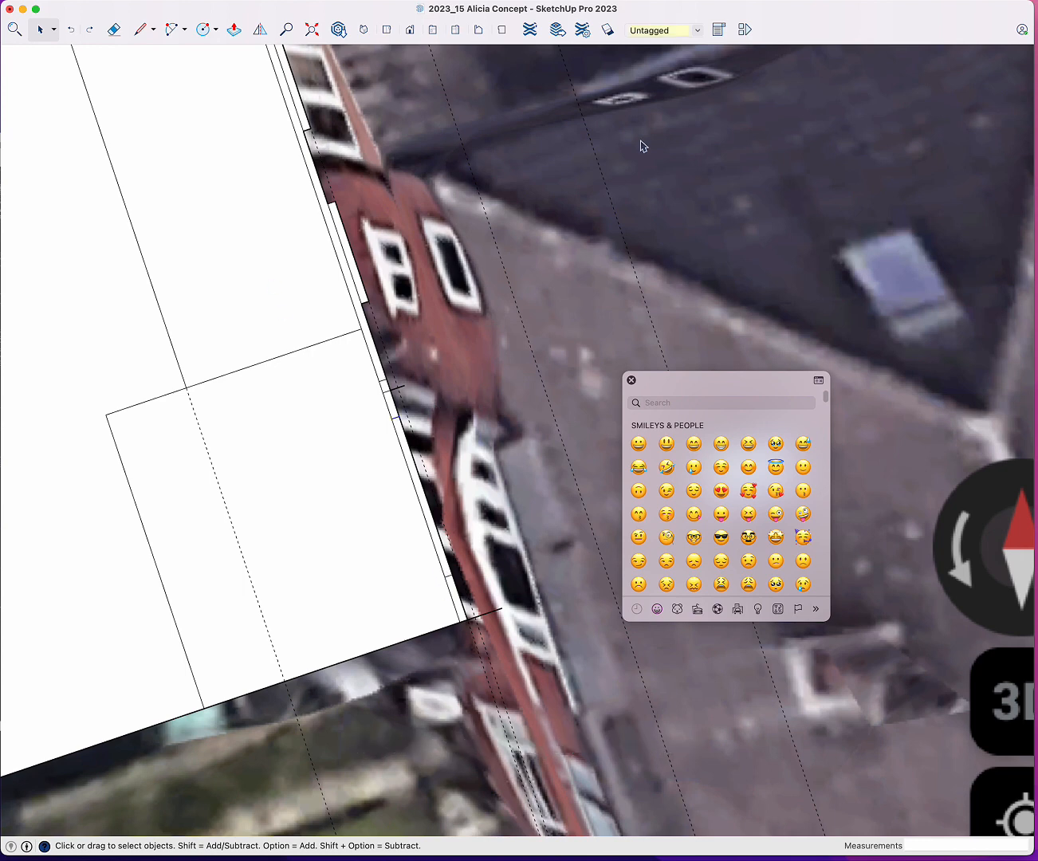
key("t")
left_click(416, 461)
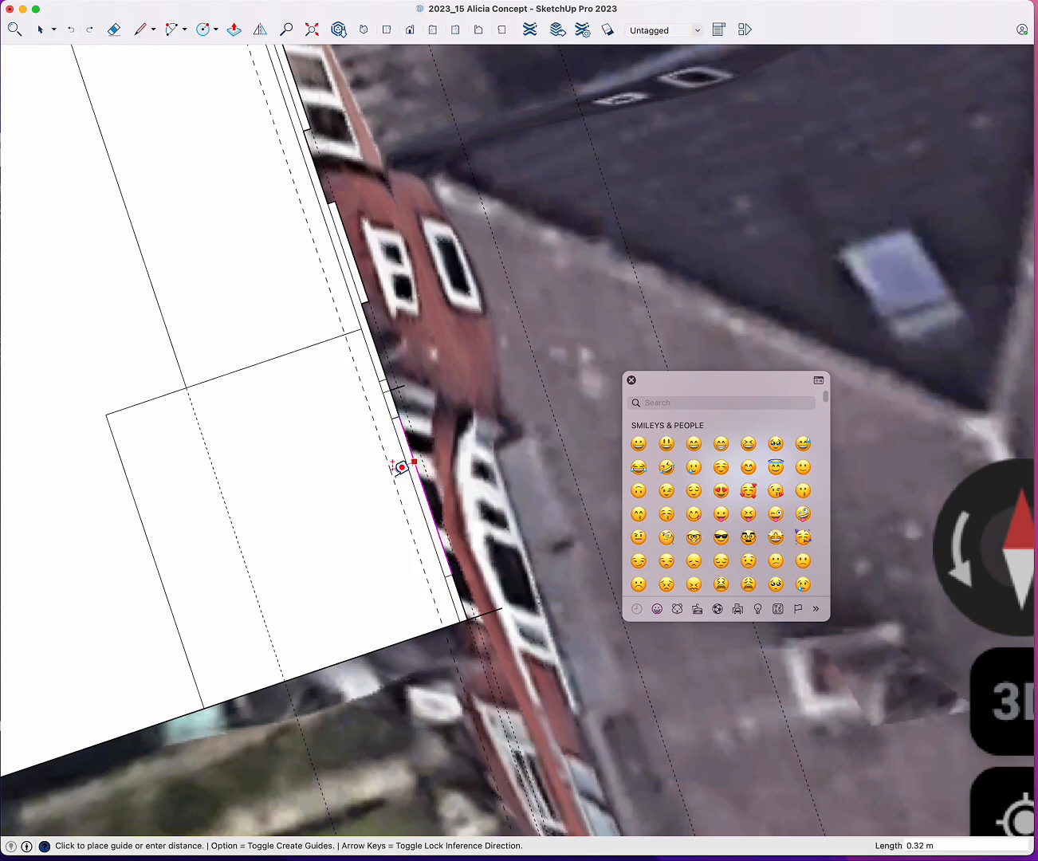
left_click(402, 466)
left_click(392, 466)
key("Escape")
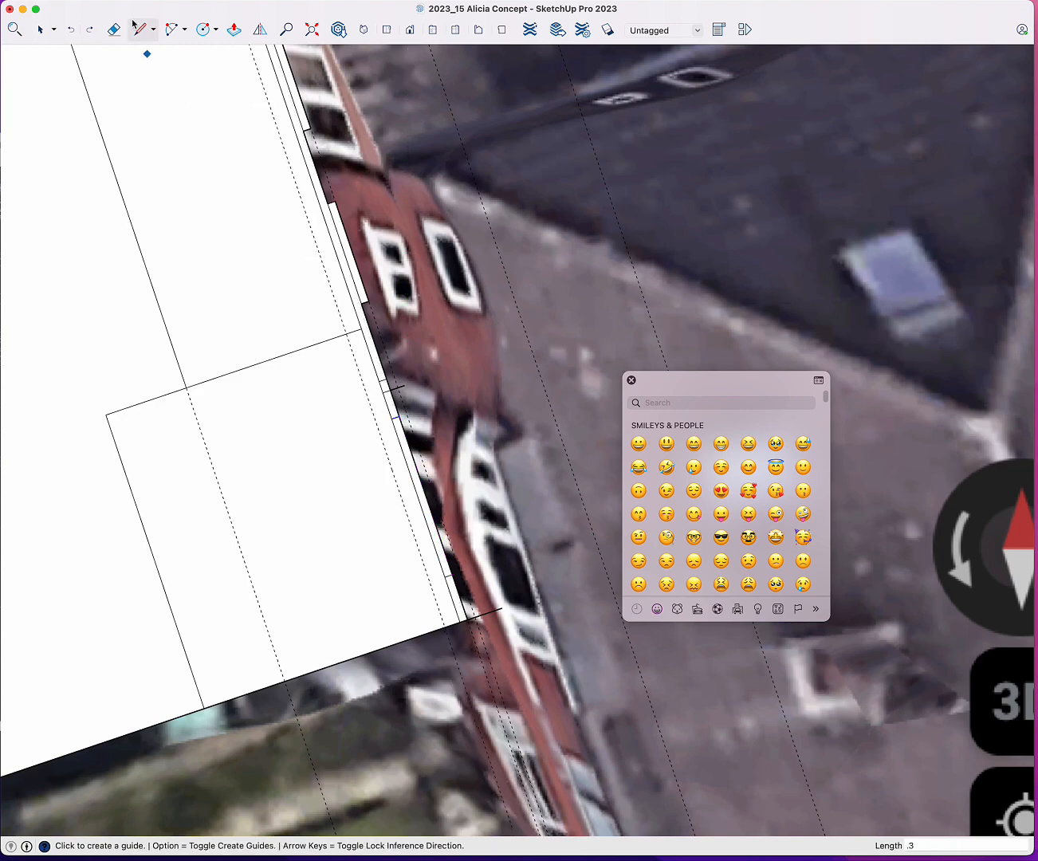
- Draw the bay window's front along the guide, and add a parallel line 0.10 m closer to the house
left_click(139, 29)
left_click(400, 415)
left_click(448, 622)
scroll(448, 624, "up", 3)
left_click(449, 624)
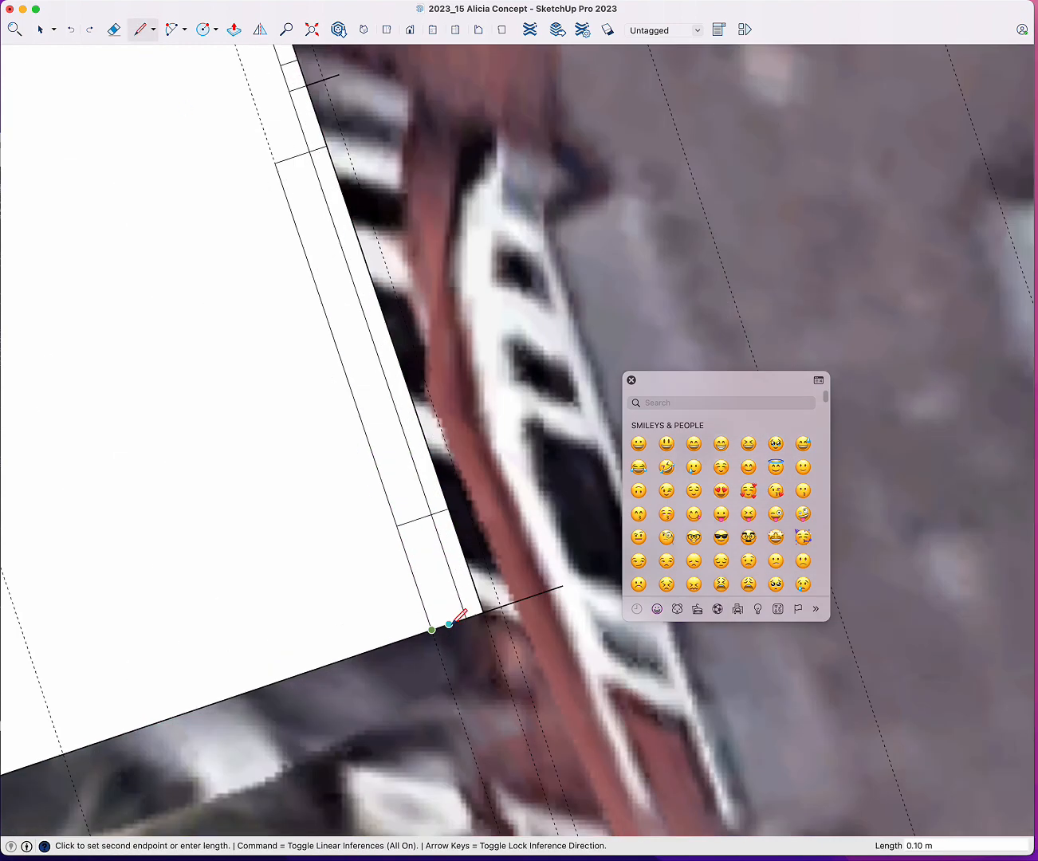
left_click(294, 158)
scroll(294, 612, "down", 3)
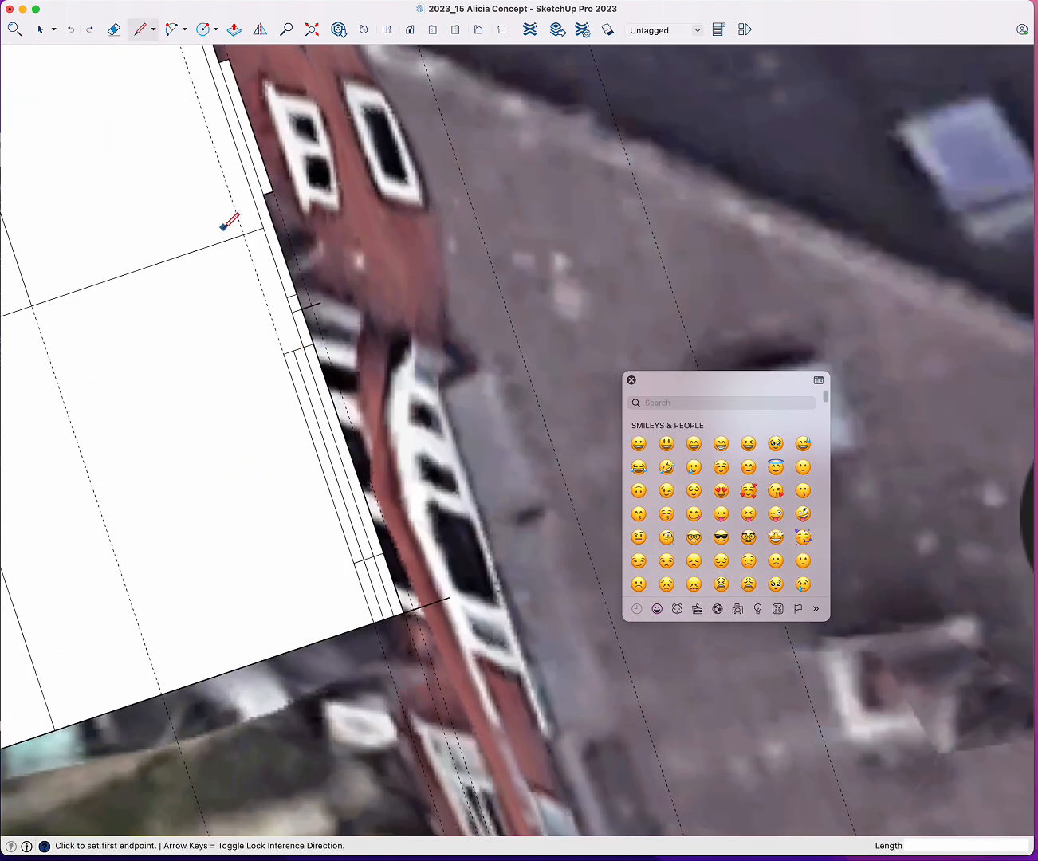
- Draw the bay window's slanted side from its front corner to the wall mark, about 0.4 m long, with a parallel inner line
left_click(284, 353)
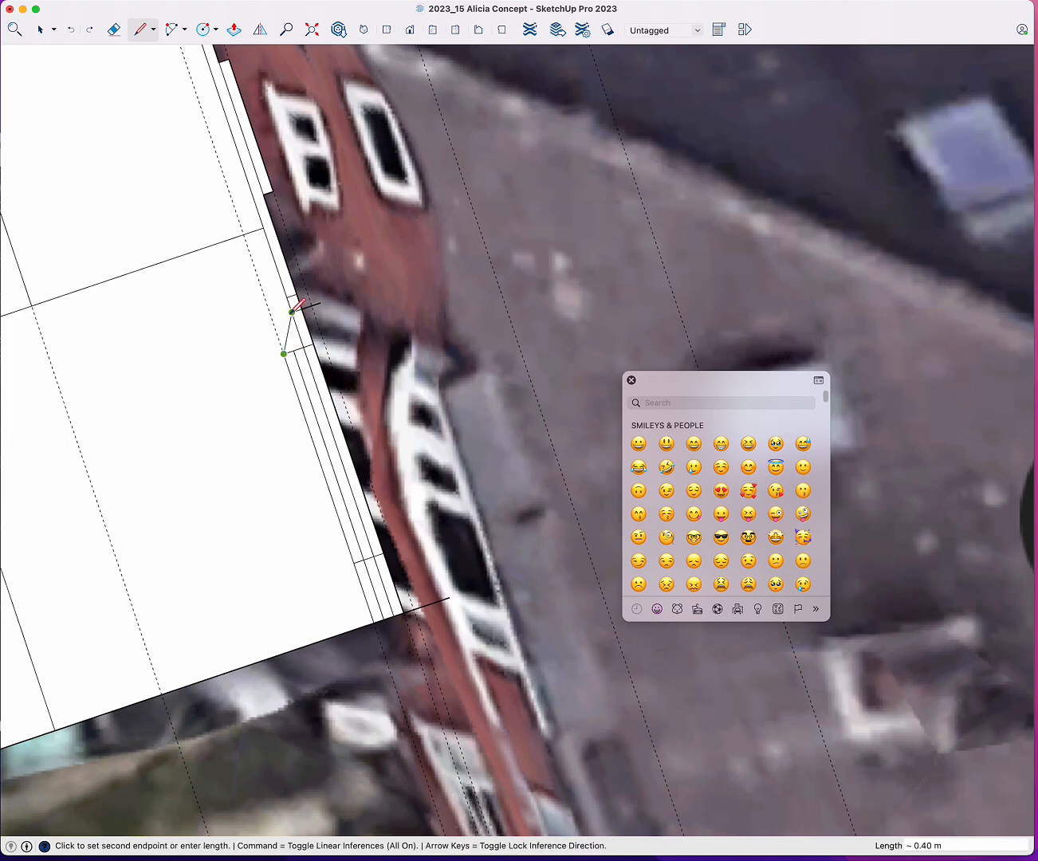
left_click(293, 310)
key("e")
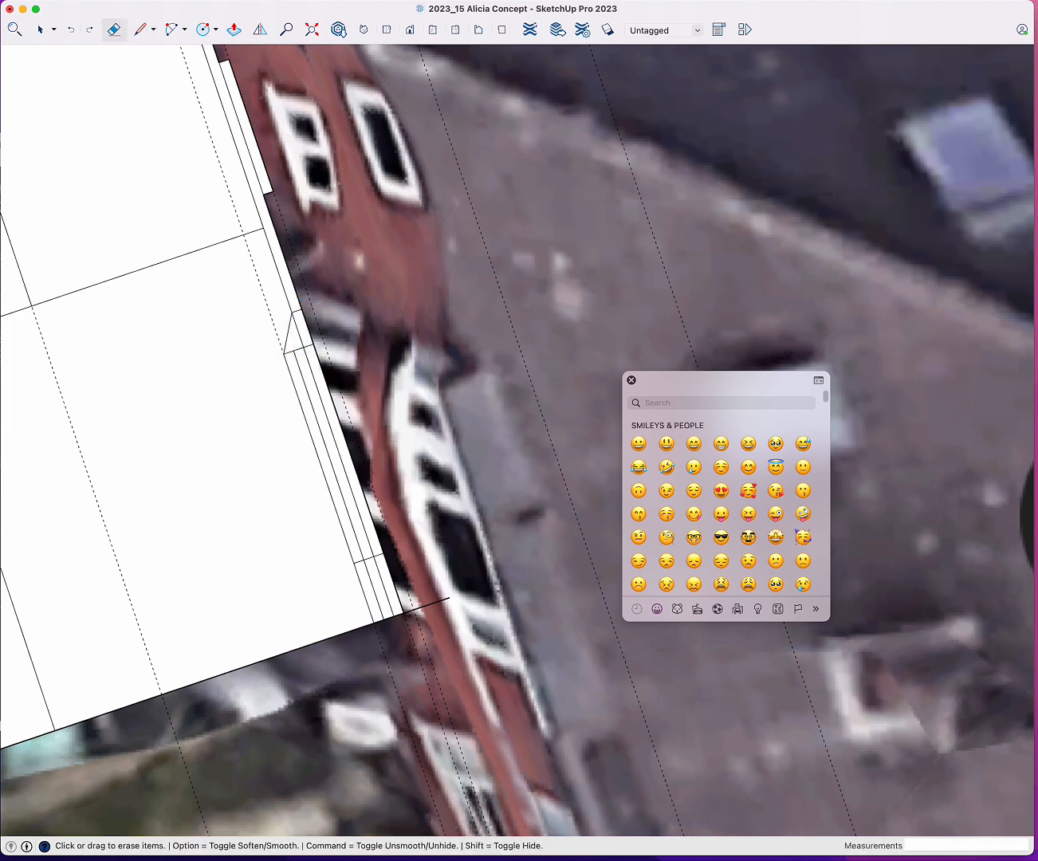
key("t")
left_click(292, 321)
key("l")
scroll(295, 329, "up", 5)
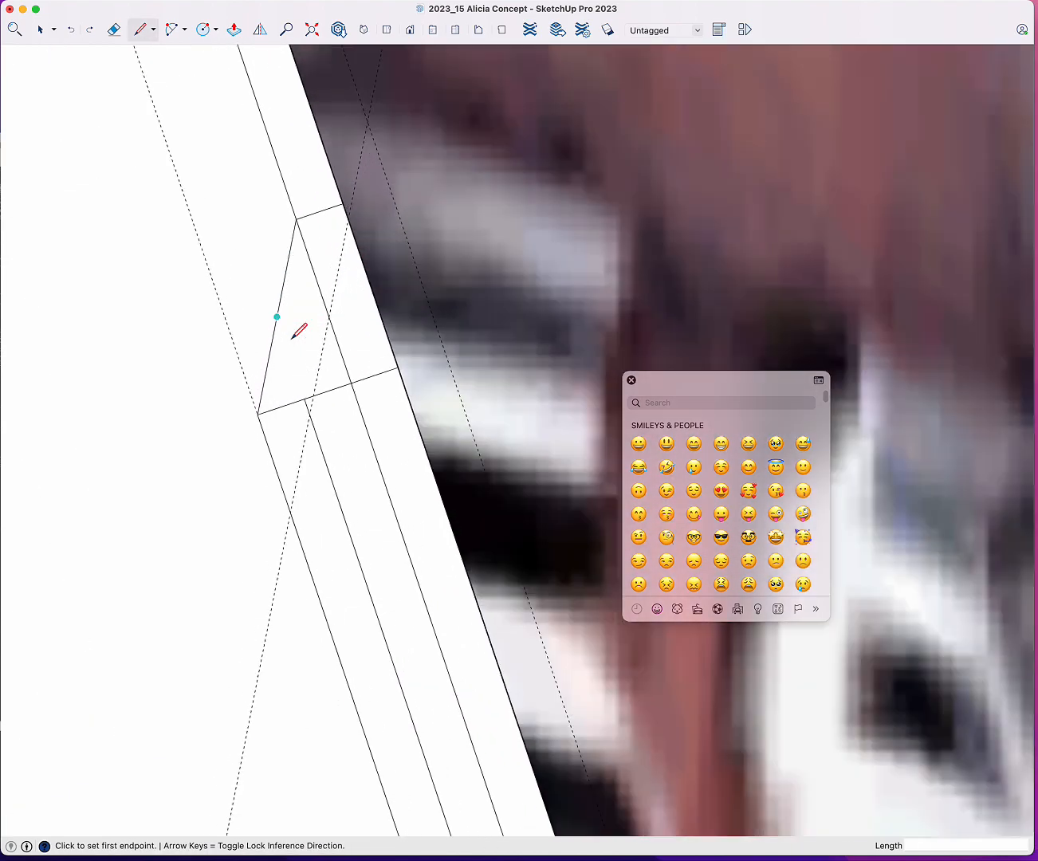
scroll(297, 351, "down", 2)
key("space")
scroll(323, 213, "down", 3)
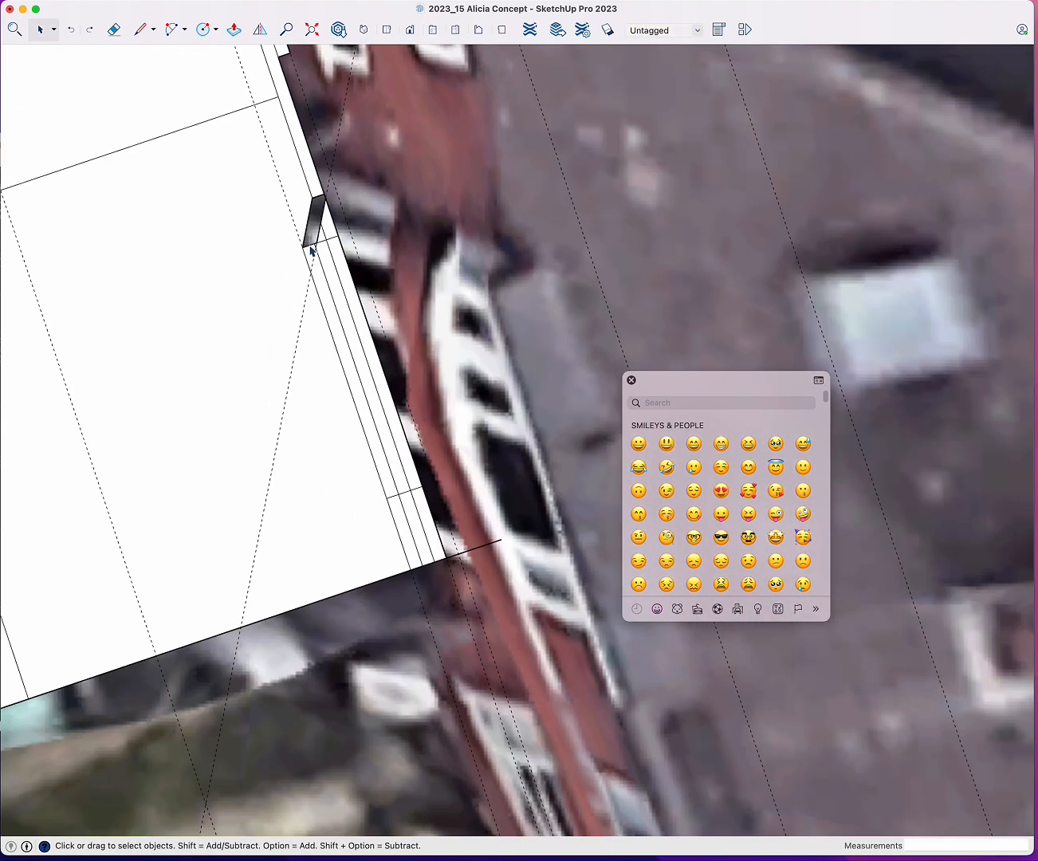
- Join the bay window's side and front into one strip, and paint the windows along the house wall pale teal
scroll(314, 247, "up", 3)
scroll(340, 263, "down", 4)
scroll(362, 351, "up", 3)
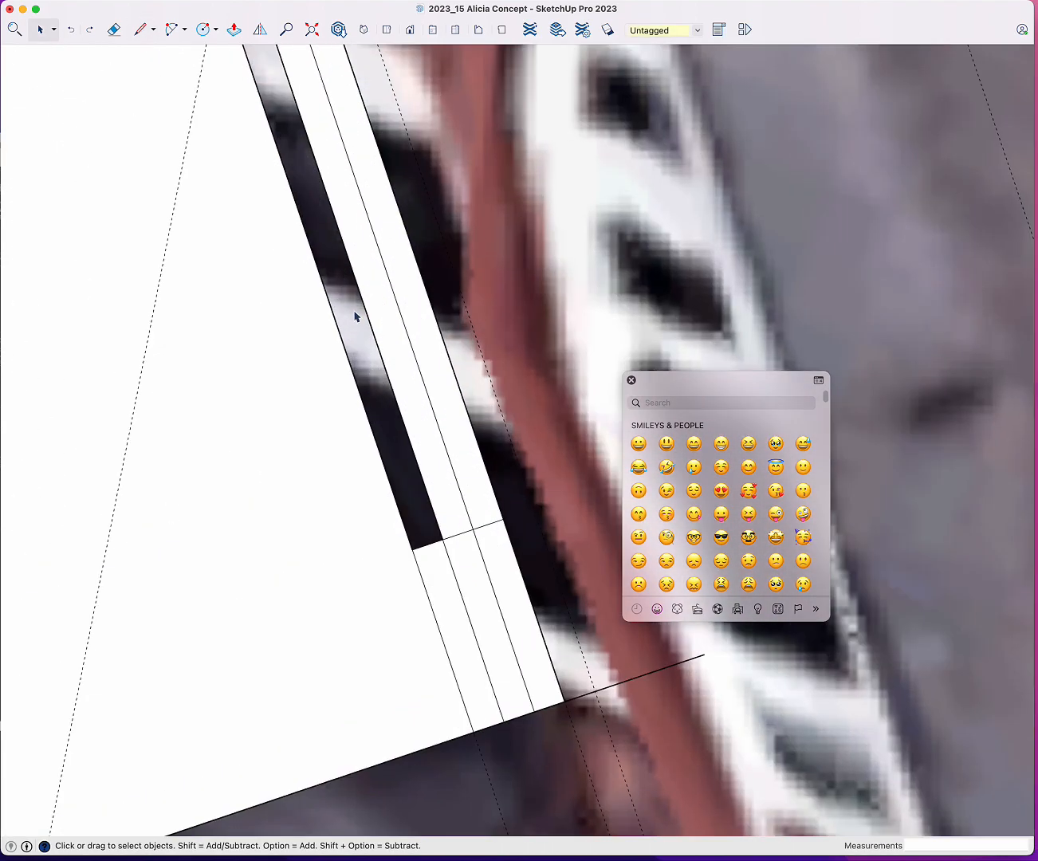
scroll(352, 303, "down", 3)
key("l")
key("space")
key("b")
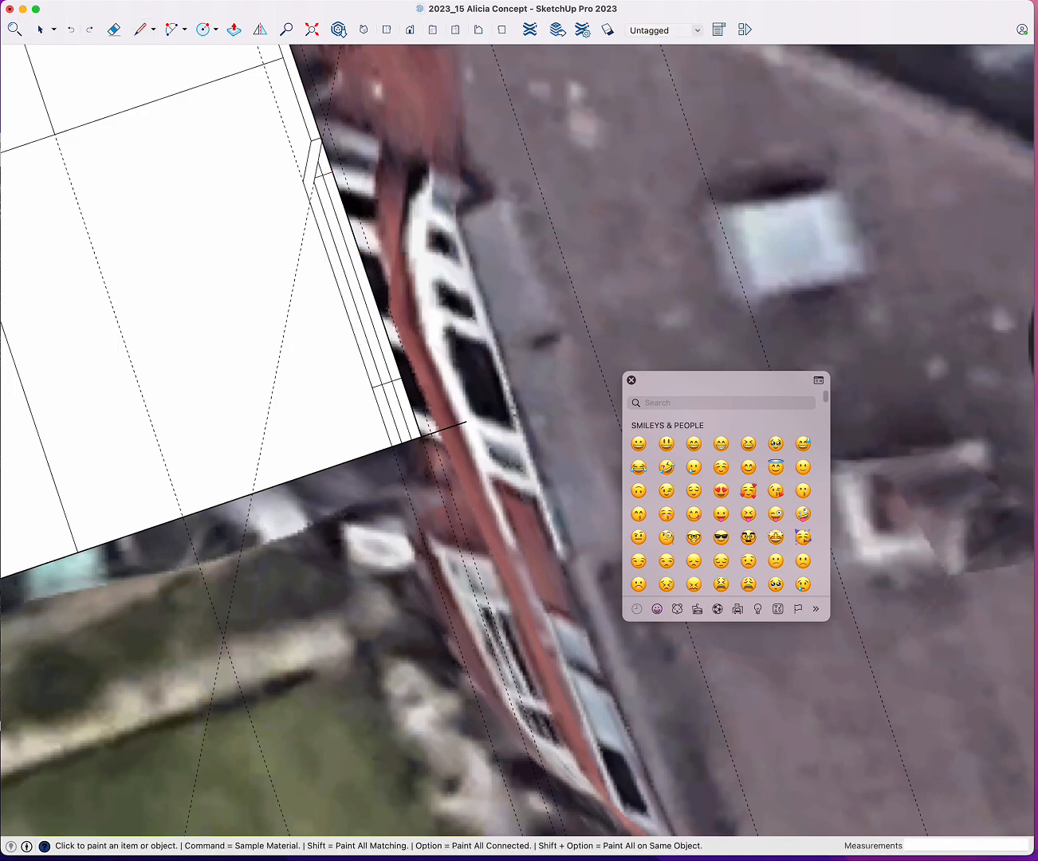
left_click(362, 326)
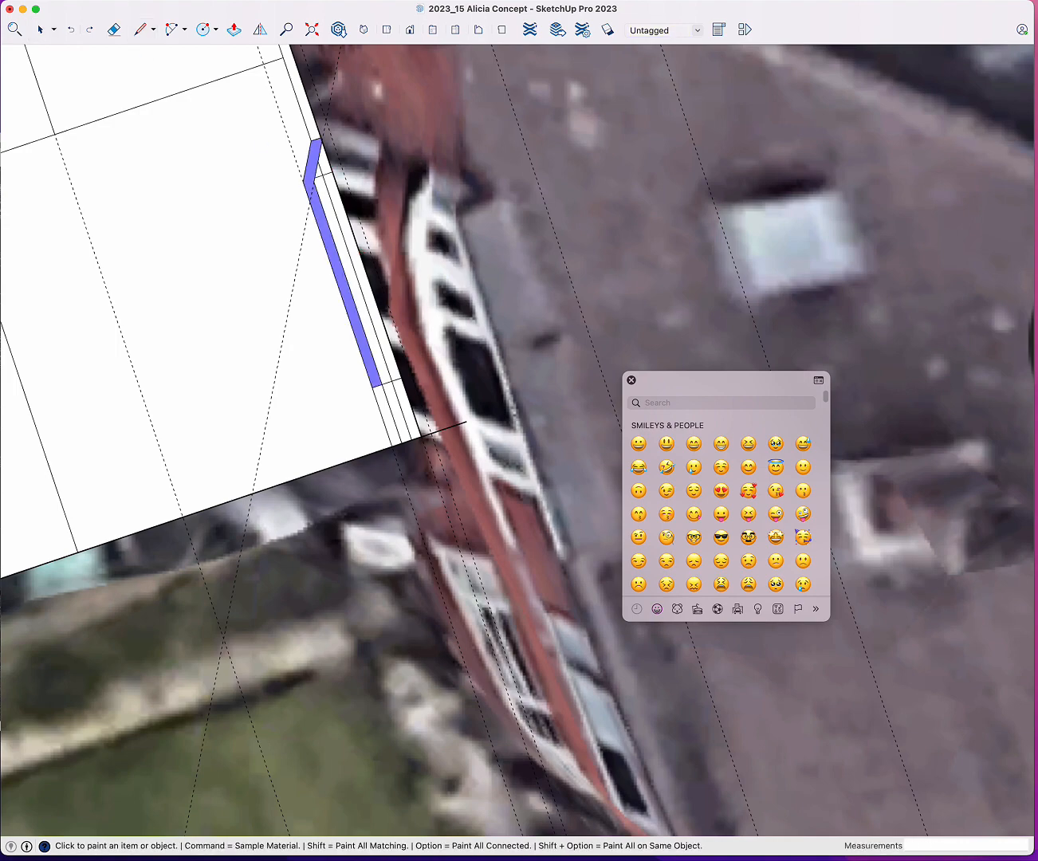
scroll(354, 310, "down", 3)
- Erase the redundant inner line running parallel to the house wall beside the two northern windows
key("e")
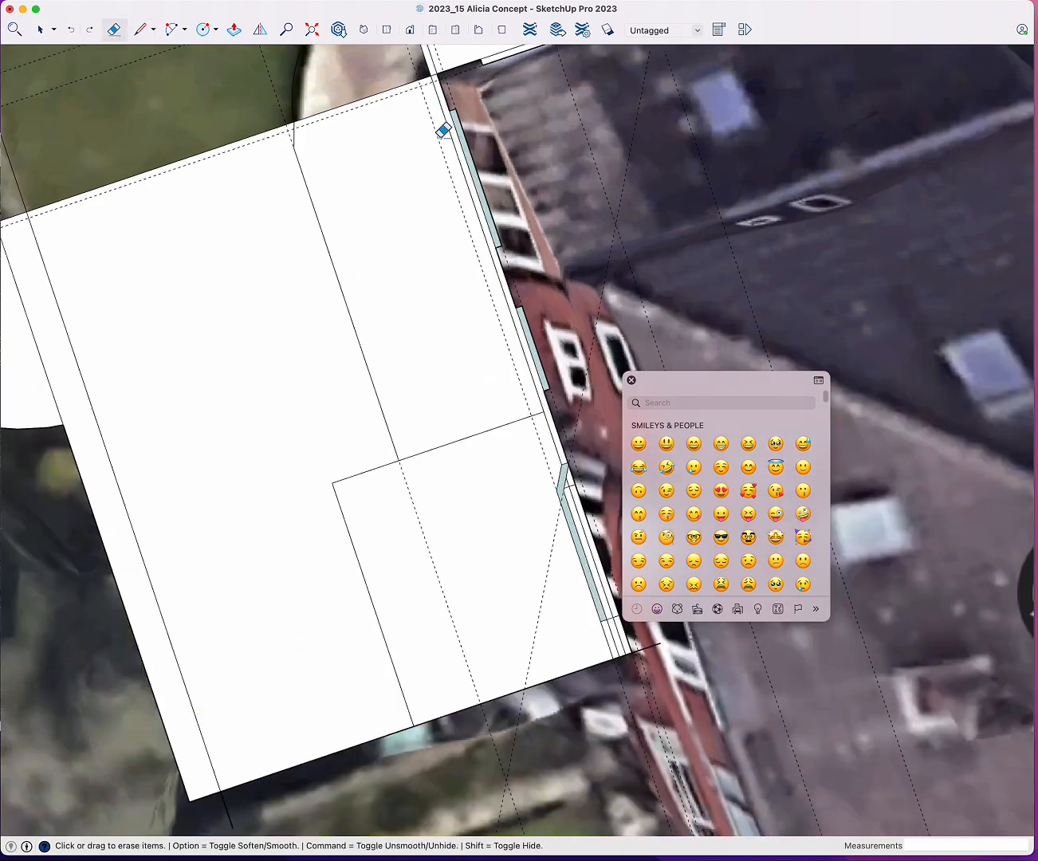
scroll(438, 136, "down", 3)
scroll(417, 185, "up", 4)
left_click(417, 192)
left_click(439, 296)
scroll(438, 297, "down", 3)
middle_click_drag(439, 295, 377, 172, "shift")
- Clear the leftover lines between the bay window and the house wall, and place a guide 0.10 m from the bay's northern end
key("l")
scroll(445, 396, "up", 3)
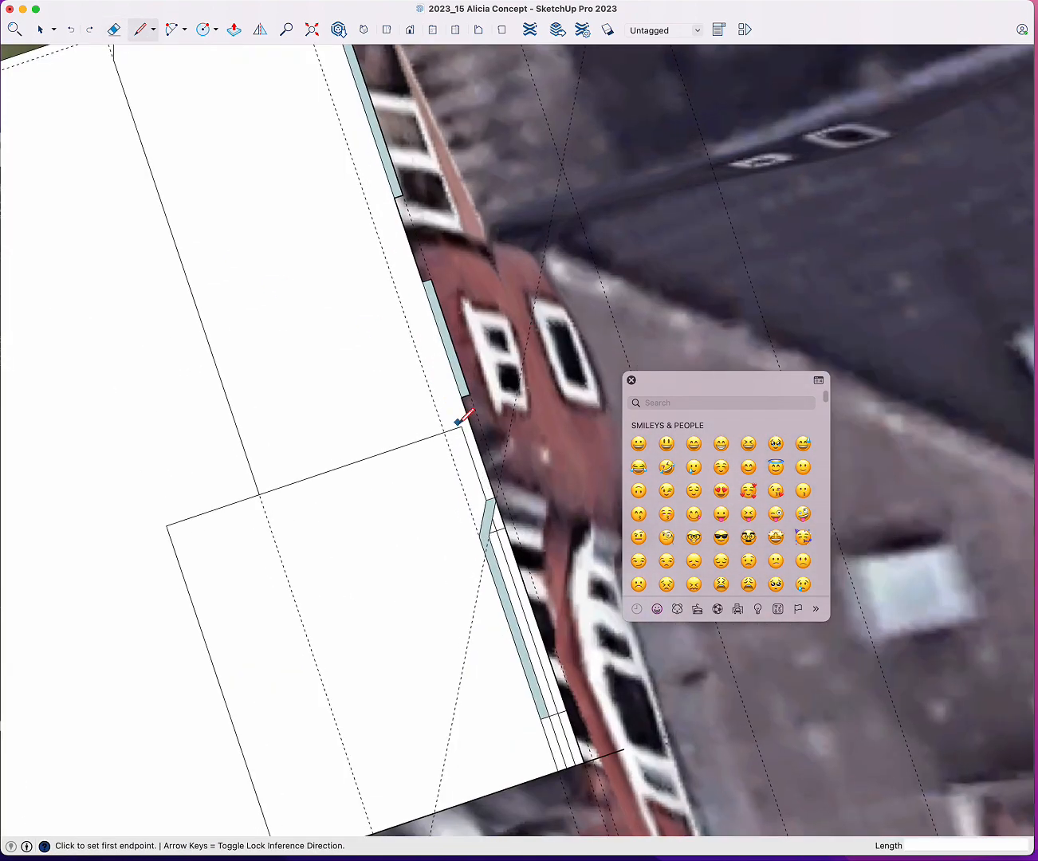
key("space")
scroll(463, 497, "up", 2)
scroll(495, 550, "down", 5)
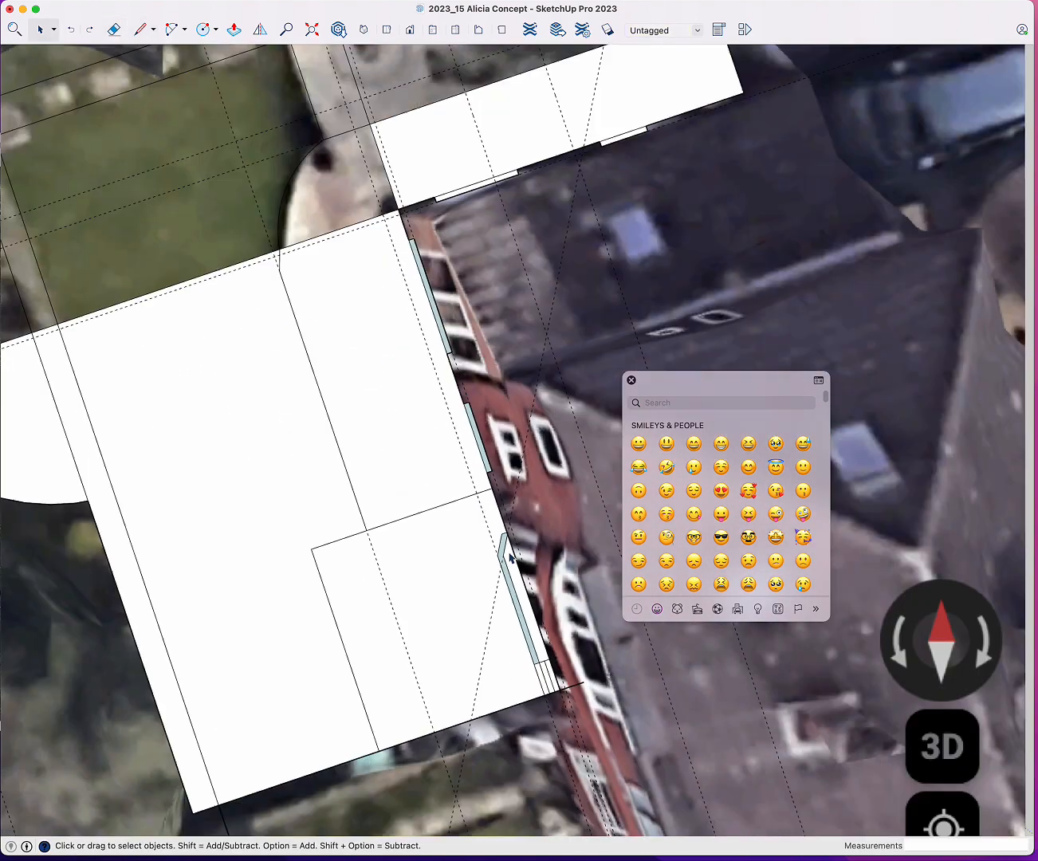
middle_click_drag(510, 555, 426, 411, "shift")
scroll(427, 410, "up", 5)
key("l")
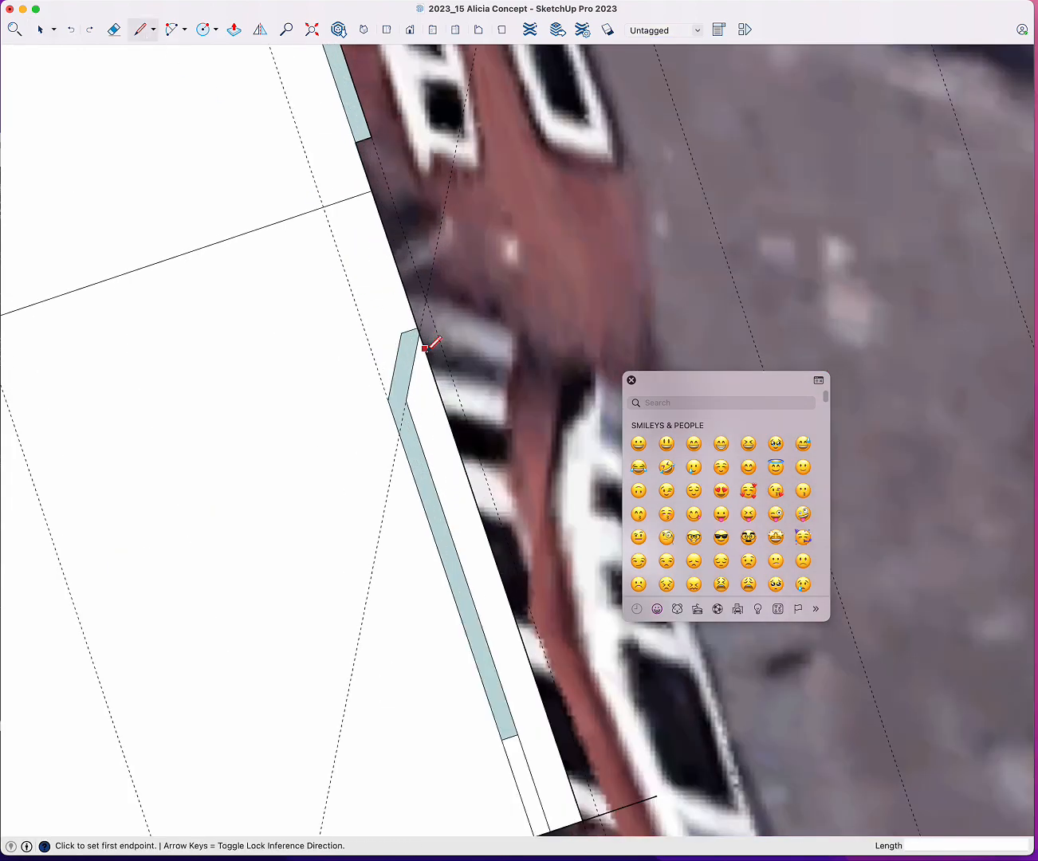
scroll(427, 345, "up", 2)
key("space")
key("t")
left_click(398, 319)
type(".1")
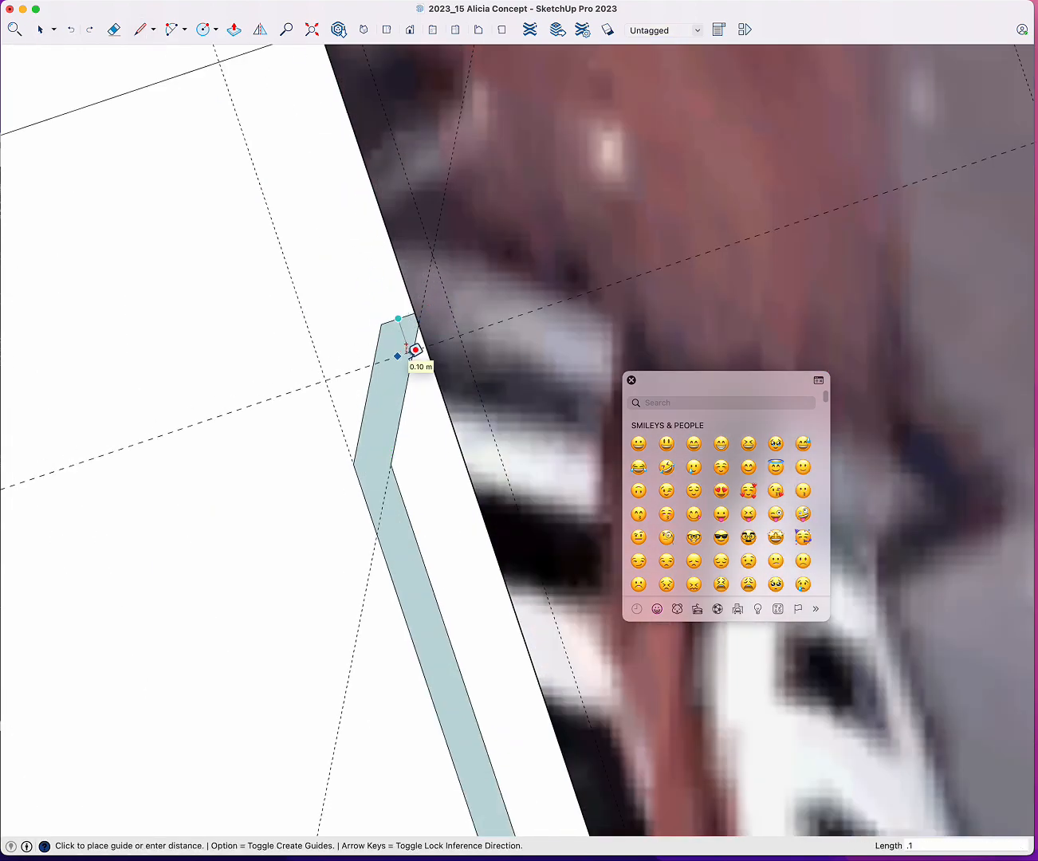
key("Return")
- Draw the house wall's second line about 6.25 m long from beside the bay window to the inner corner of the northern wing
key("l")
scroll(416, 349, "down", 3)
left_click(572, 262)
scroll(421, 400, "up", 4)
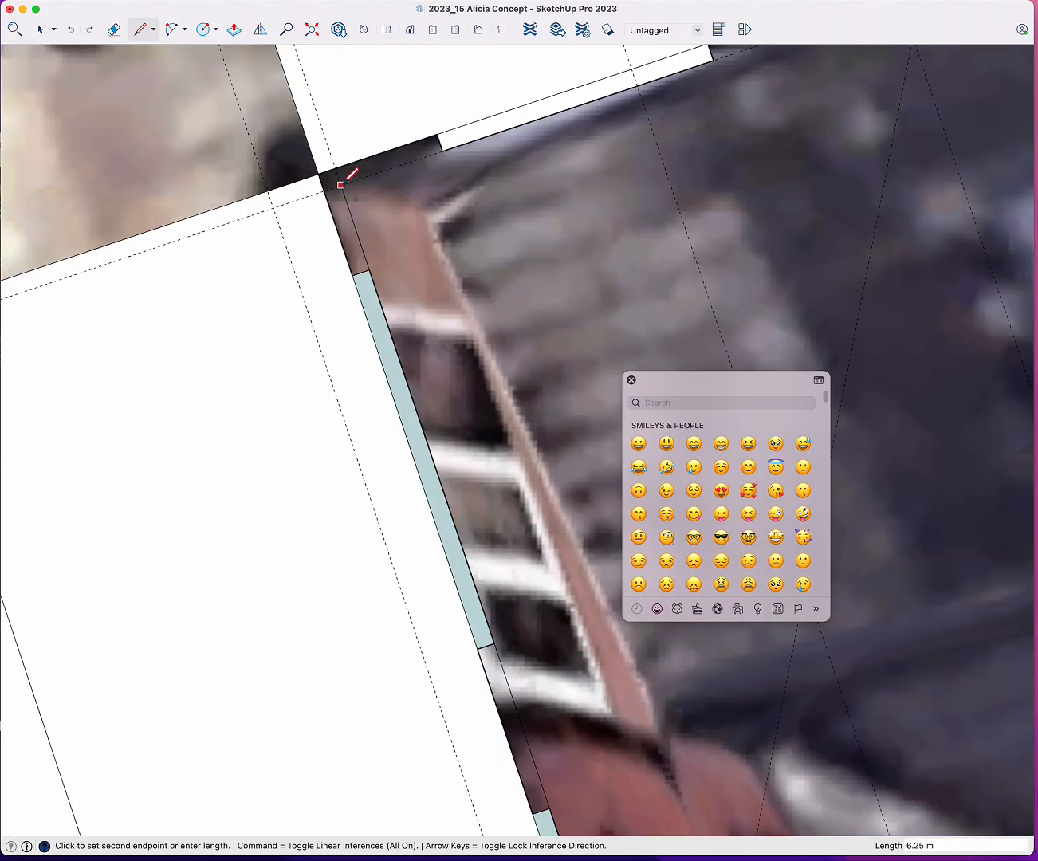
left_click(341, 184)
- Continue the wall line along the northern wing past its two windows, and close the wall strip at its far end
middle_click_drag(713, 59, 495, 232, "shift")
middle_click_drag(844, 117, 418, 238, "shift")
scroll(496, 225, "down", 4)
left_click(495, 224)
left_click(651, 173)
key("space")
key("l")
left_click(608, 181)
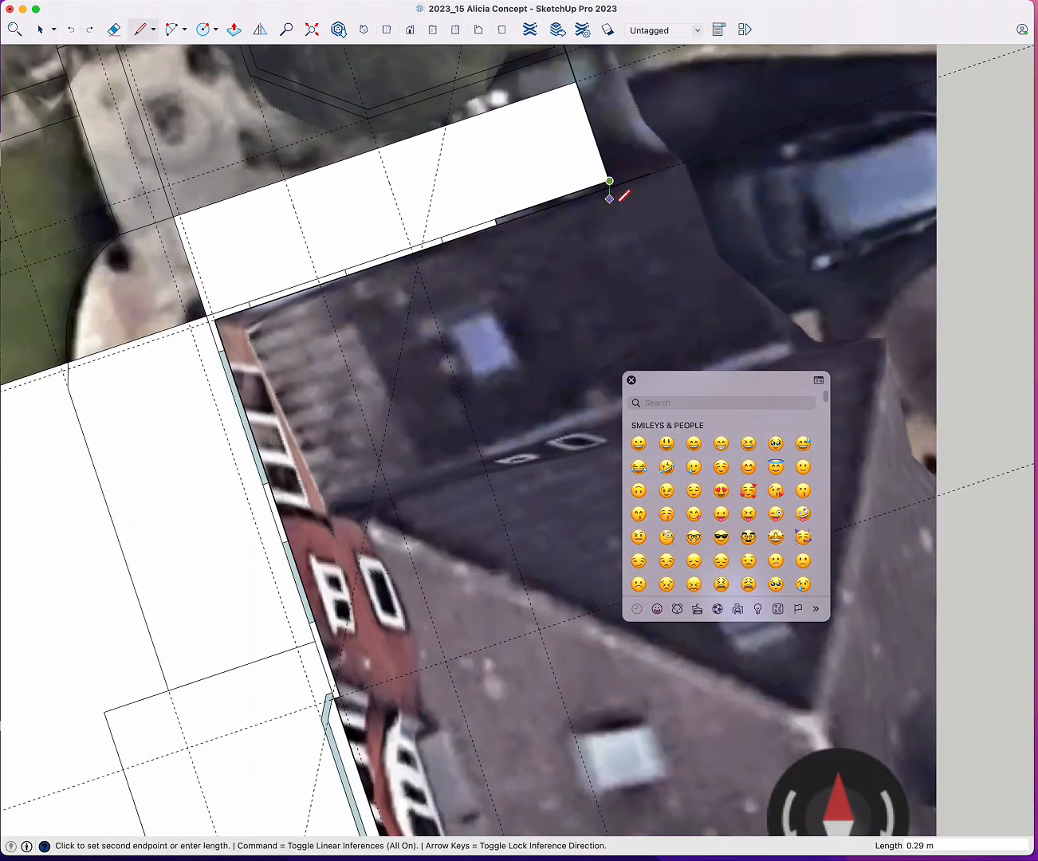
key("space")
- Paint the two windows in the northern wing's wall pale teal
key("b")
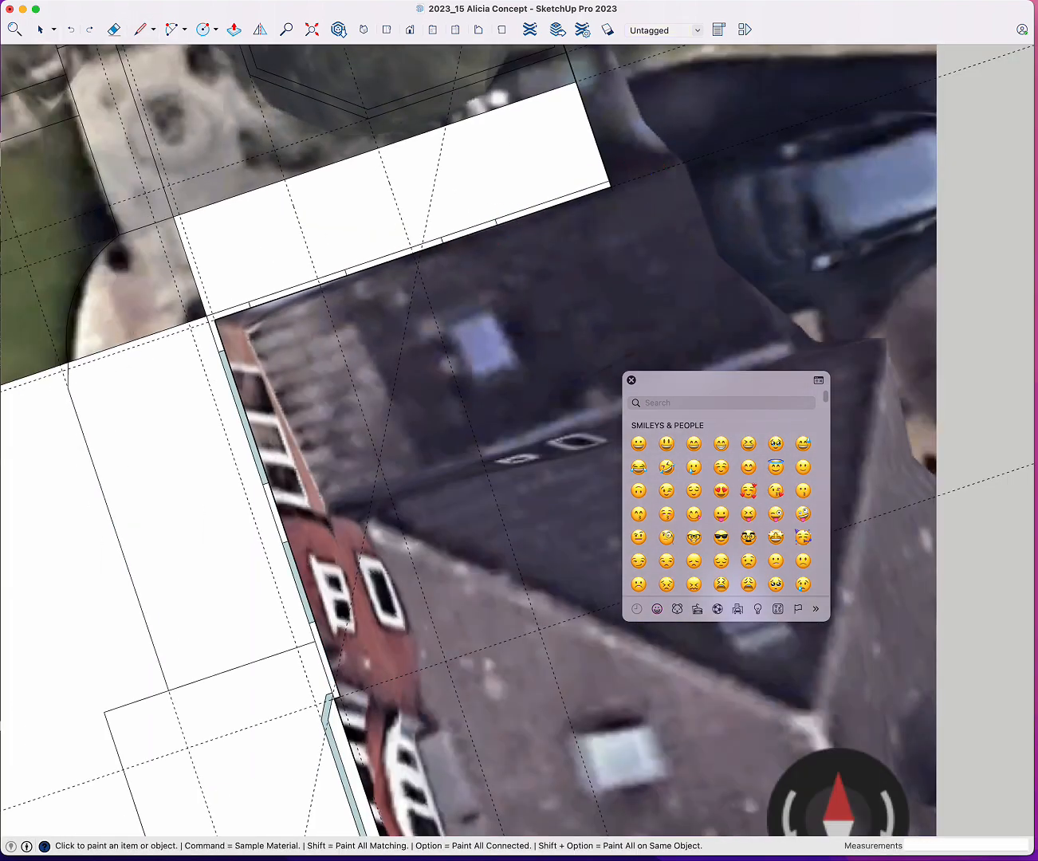
left_click(432, 243)
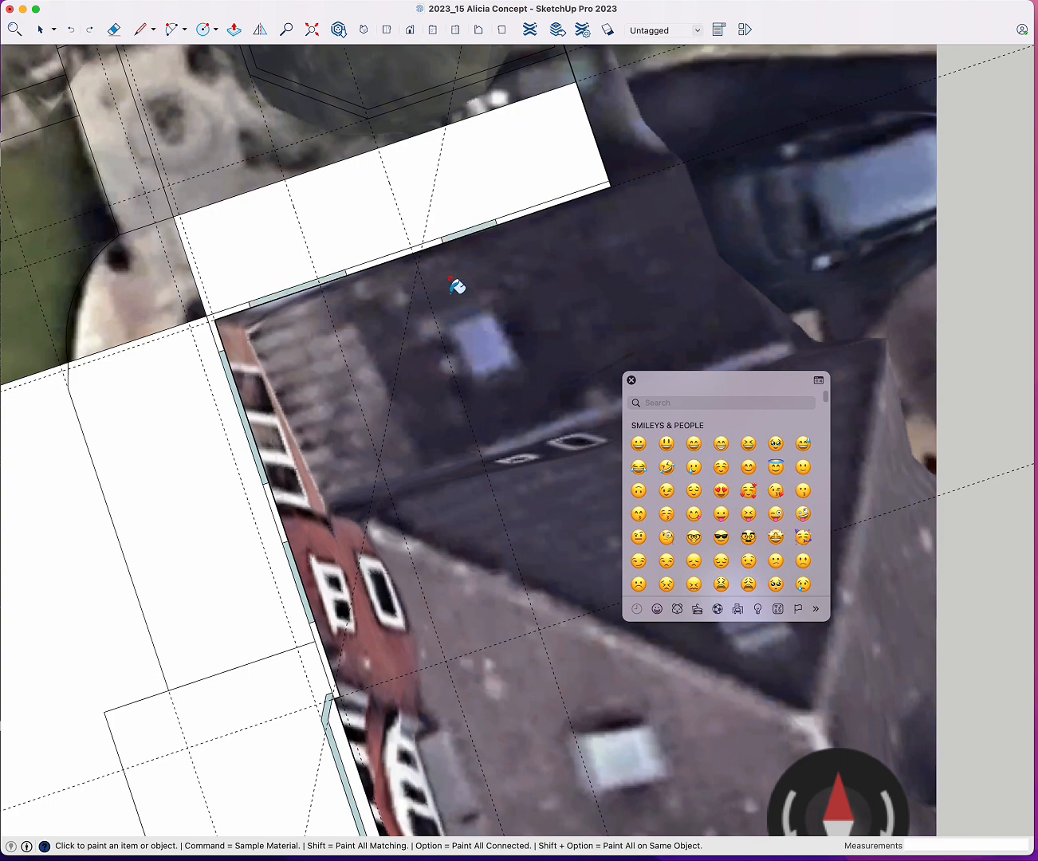
scroll(455, 286, "down", 3)
scroll(308, 310, "up", 3)
- Paint the solid wall segments between the windows coral red along the northern wing and the main house wall
left_click(309, 310)
left_click(495, 244)
left_click(686, 174)
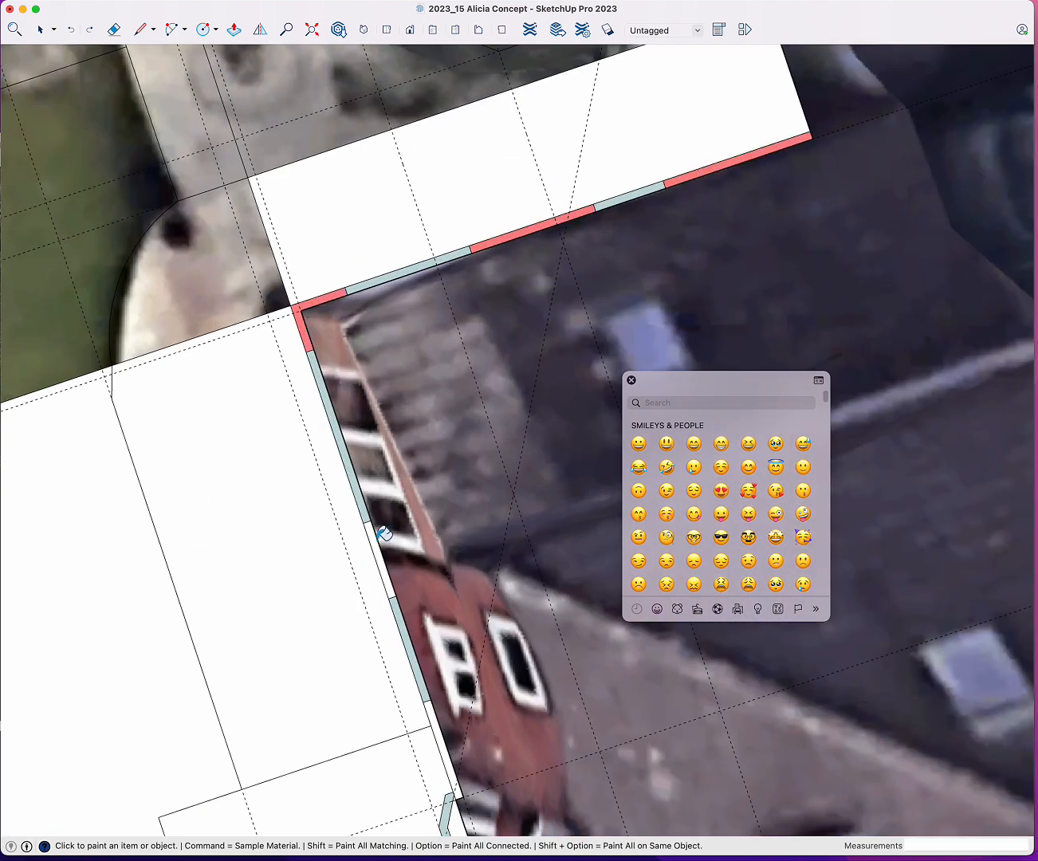
left_click(381, 548)
scroll(381, 549, "down", 2)
left_click(414, 664)
middle_click_drag(452, 809, 424, 482, "shift")
scroll(429, 476, "down", 4)
key("space")
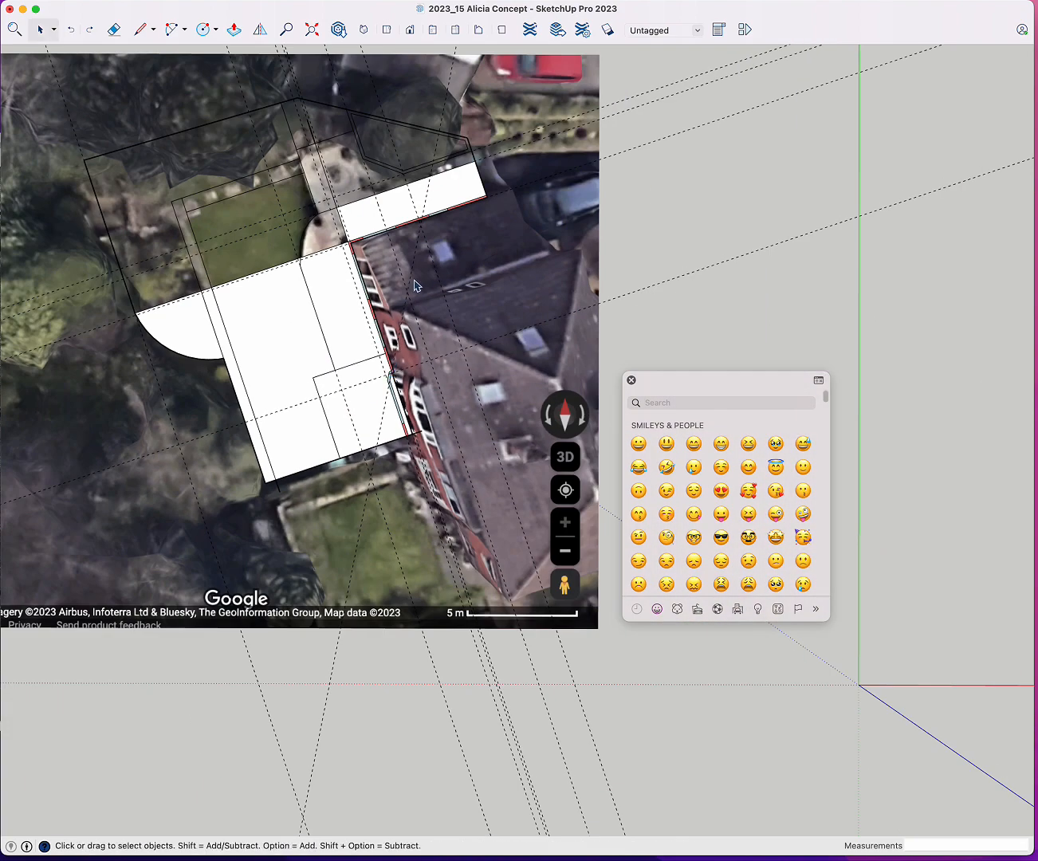
- Create the face of the paved area between the lawn, the angular planting bed and the northern path
scroll(283, 178, "up", 5)
middle_click_drag(419, 213, 471, 215, "shift")
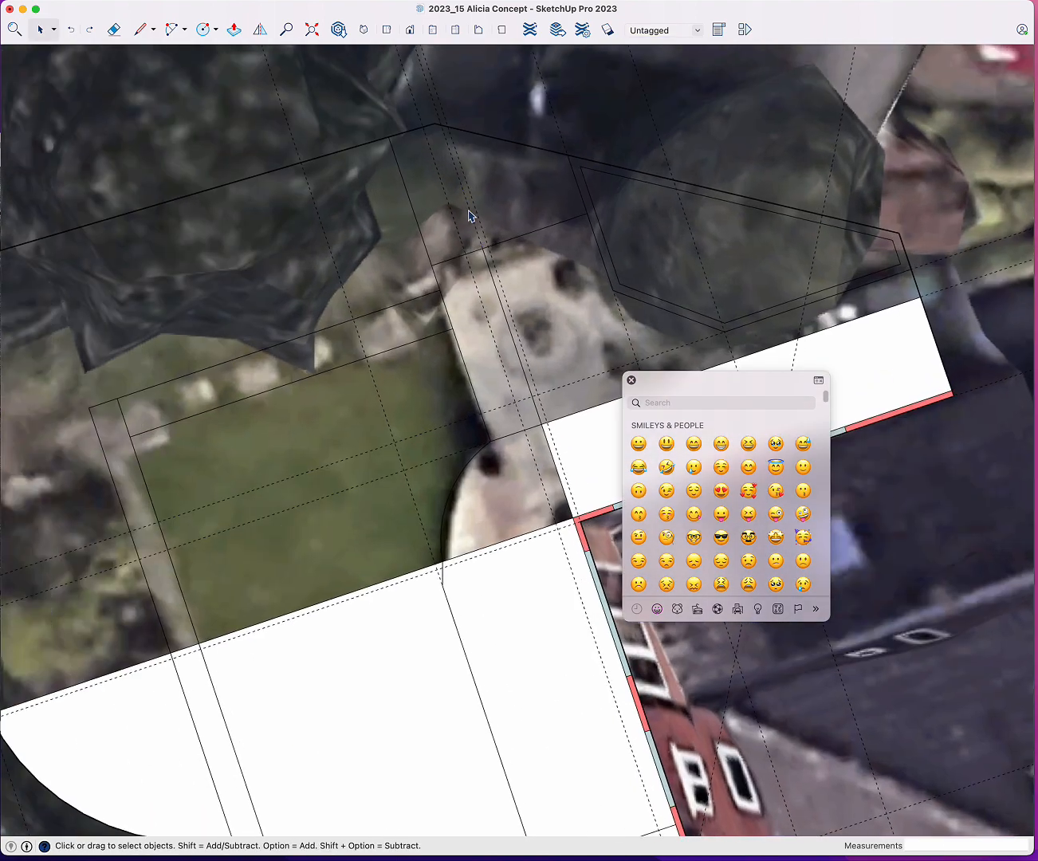
scroll(492, 298, "down", 3)
scroll(519, 347, "up", 6)
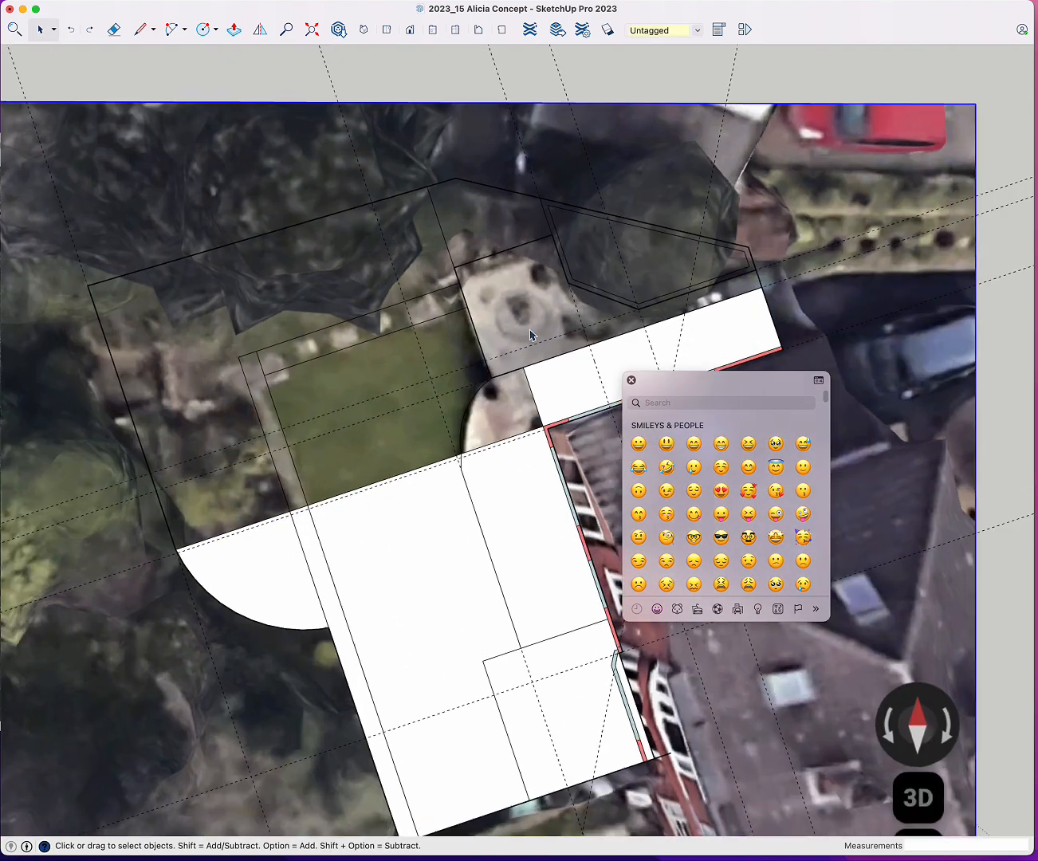
key("l")
key("space")
left_click(568, 278)
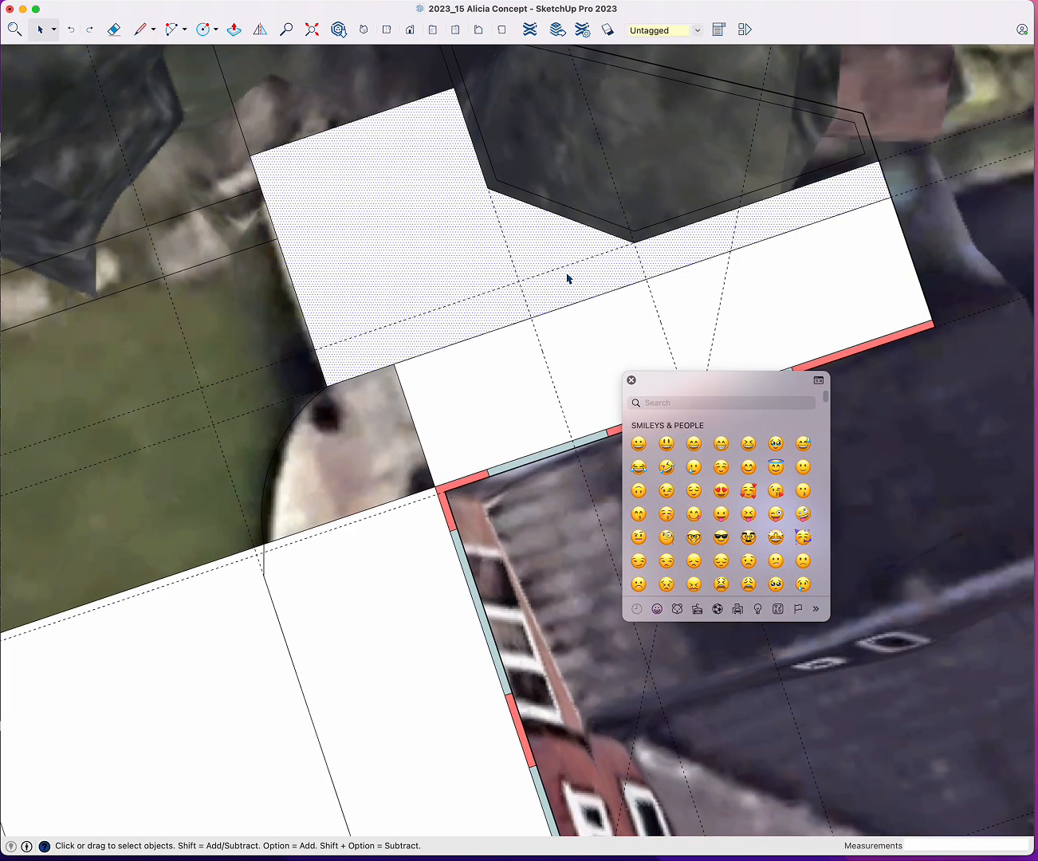
- Split the paved face with a line about 1.75 m long from the planting bed's western corner to the path edge
left_click_drag(806, 9, 809, 12)
key("l")
left_click(488, 188)
left_click(531, 318)
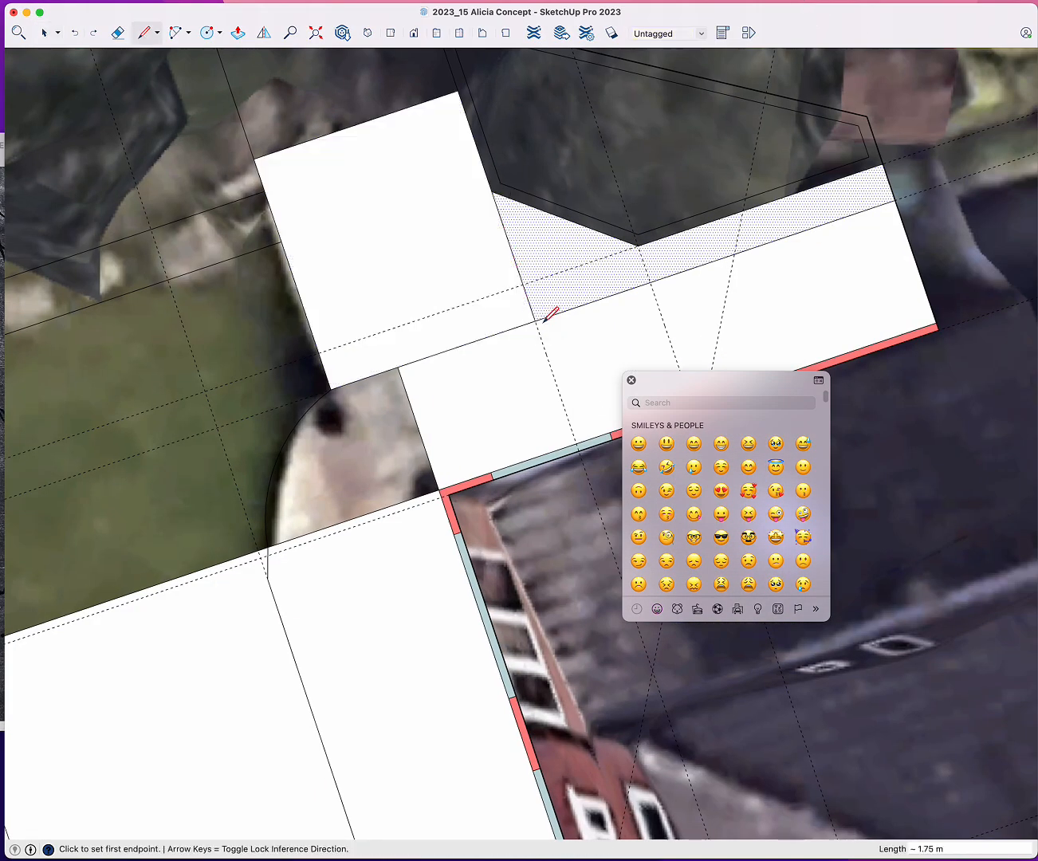
- Delete the two edges dividing the path at the house corner so it forms one L-shaped face with a curved corner
key("space")
left_click(414, 420)
key("Delete")
left_click(352, 522)
key("Delete")
scroll(353, 522, "down", 4)
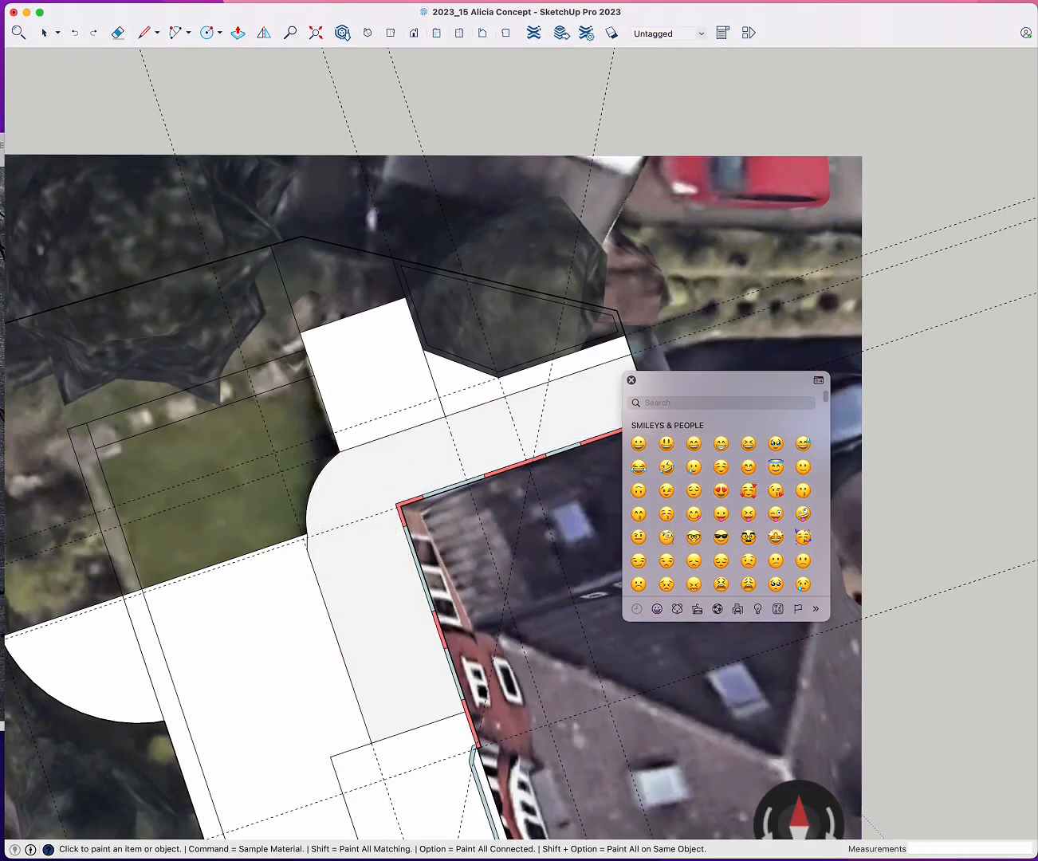
- Paint the square paved area pale grey, the path and the area beside the planting bed darker grey, and the patio by the bay brown
left_click(406, 358)
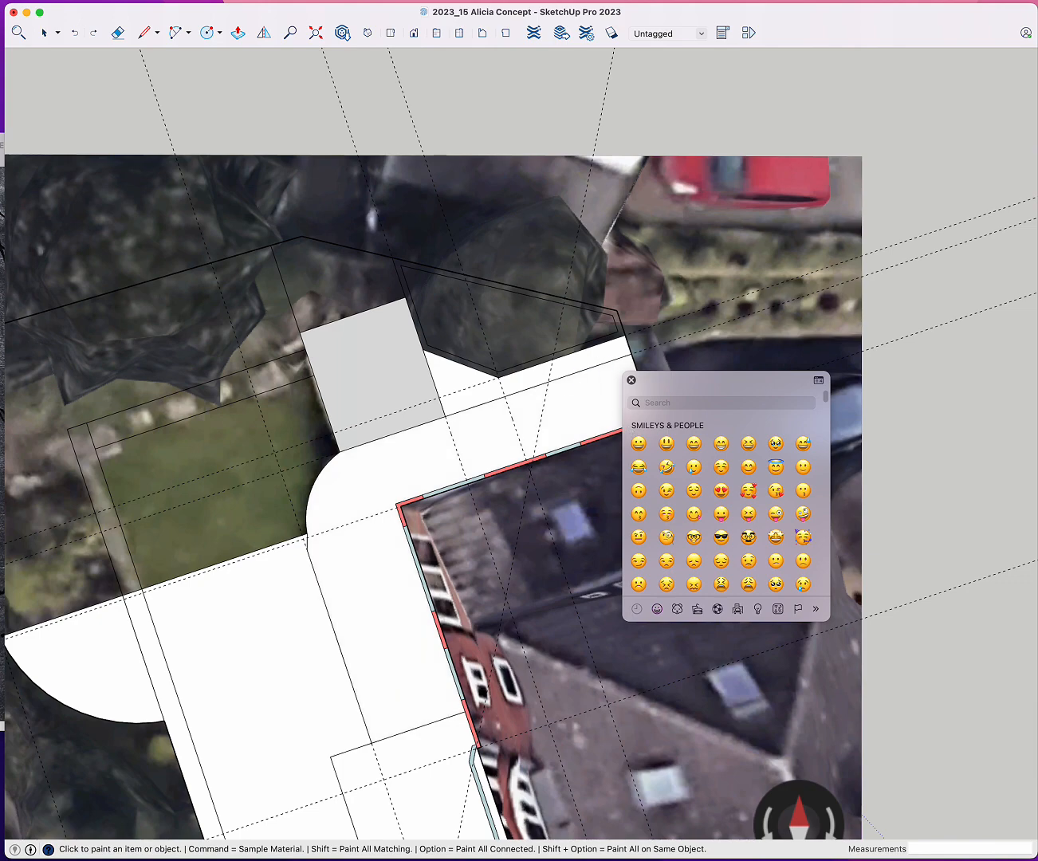
left_click(541, 408)
scroll(391, 630, "down", 3)
left_click(402, 742)
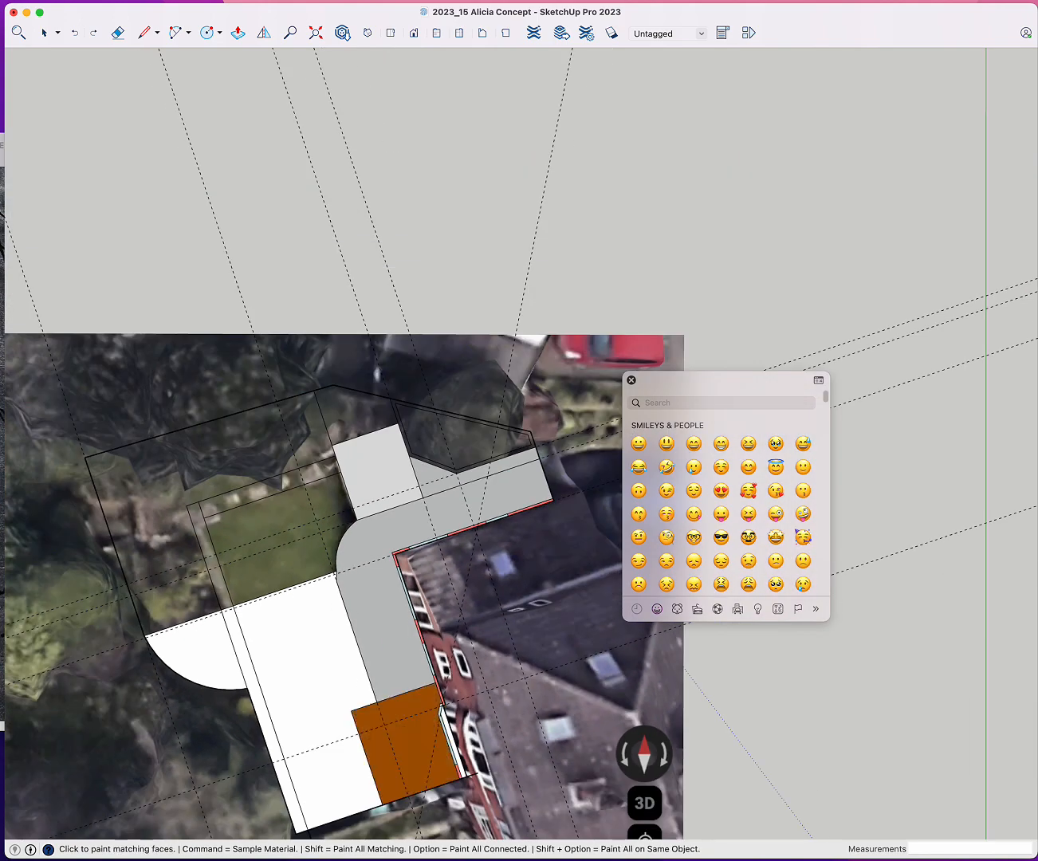
- Try to paint the narrow strip along the lawn's northern edge, and undo it
scroll(232, 605, "up", 3)
key("space")
scroll(216, 512, "down", 2)
key("b")
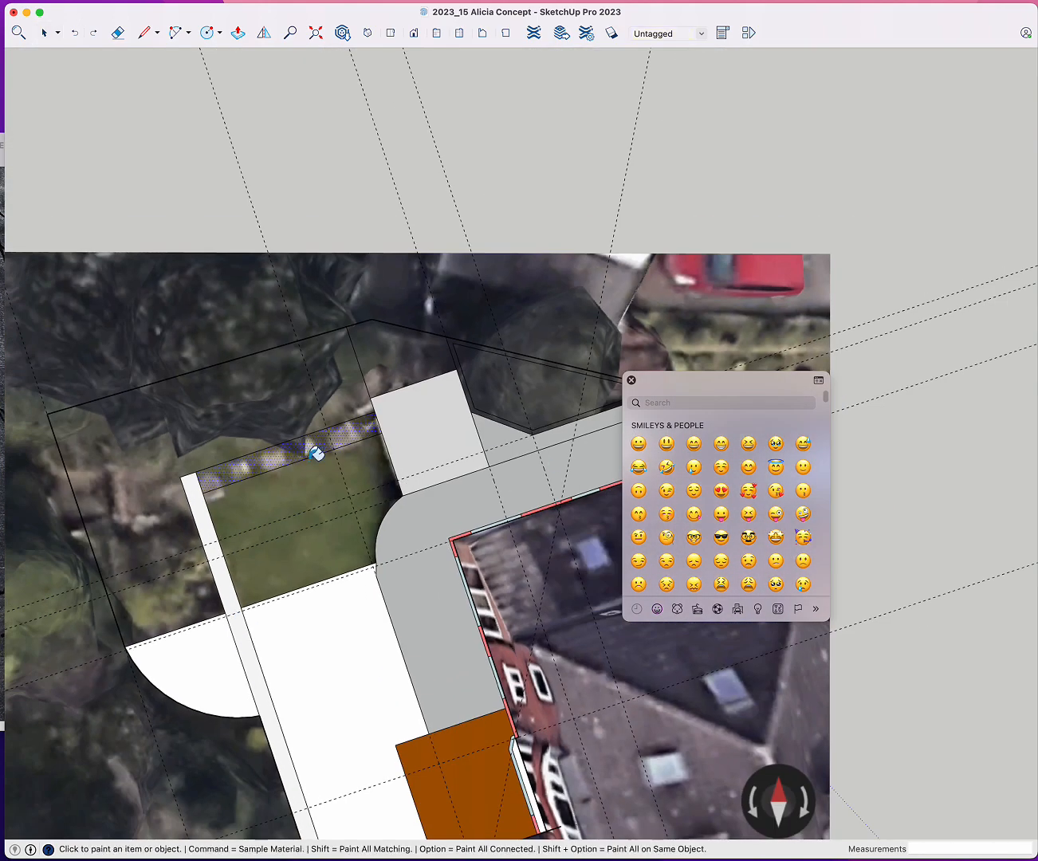
left_click(317, 451)
key("super+z")
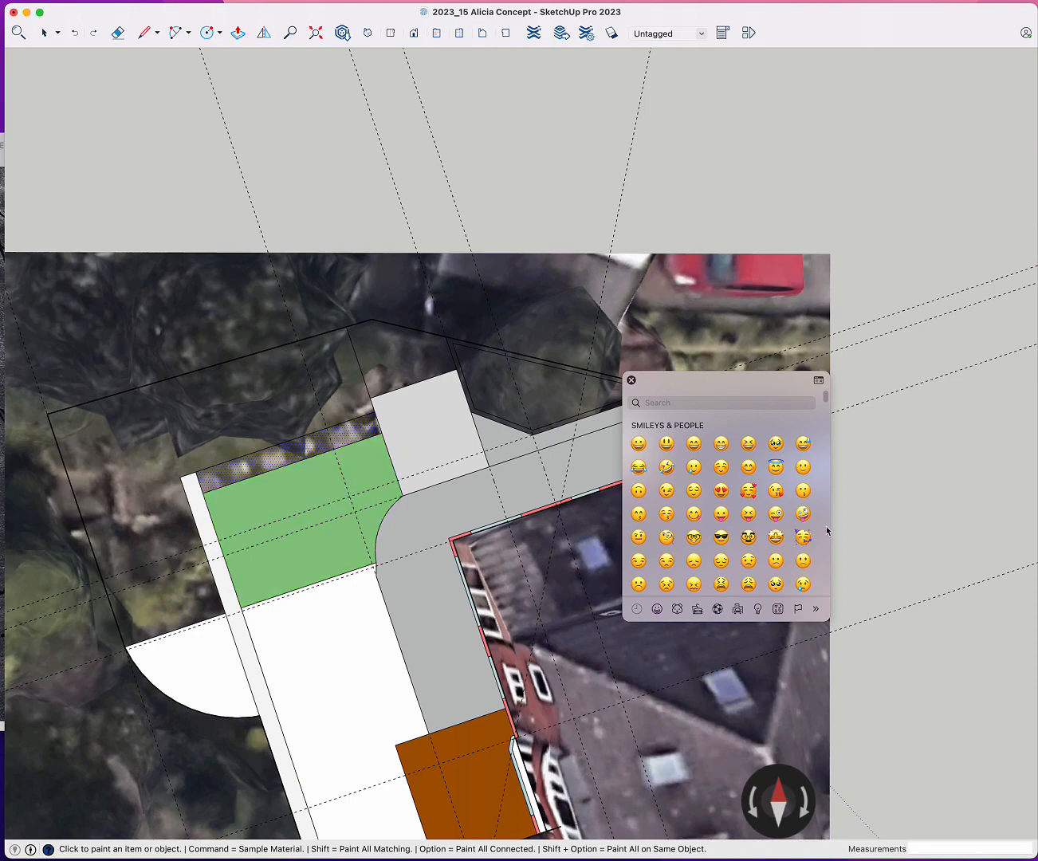
- Paint both parts of the lawn with the olive-green grass texture
left_click(379, 514)
left_click(327, 600)
scroll(325, 601, "down", 3)
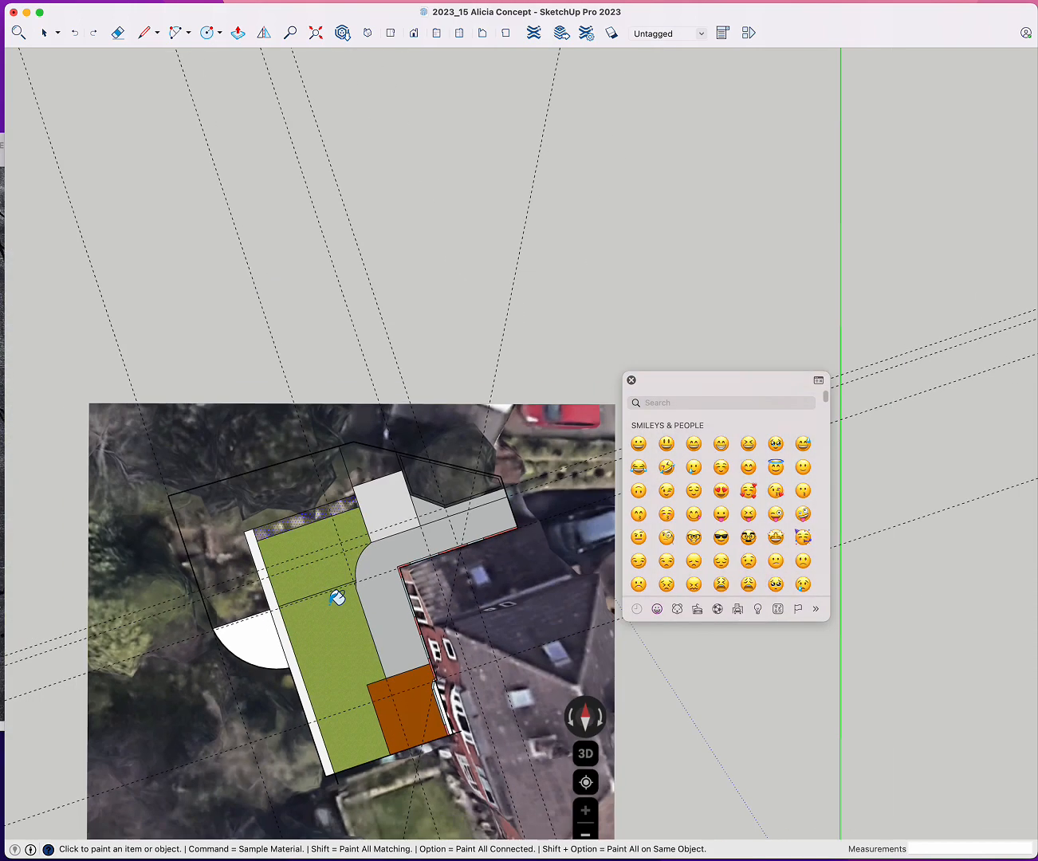
- Draw a line from the lawn's north-western corner up to the garden boundary to divide the northern area from the western bed
scroll(325, 602, "up", 2)
left_click(145, 31)
left_click(200, 494)
left_click(183, 421)
key("space")
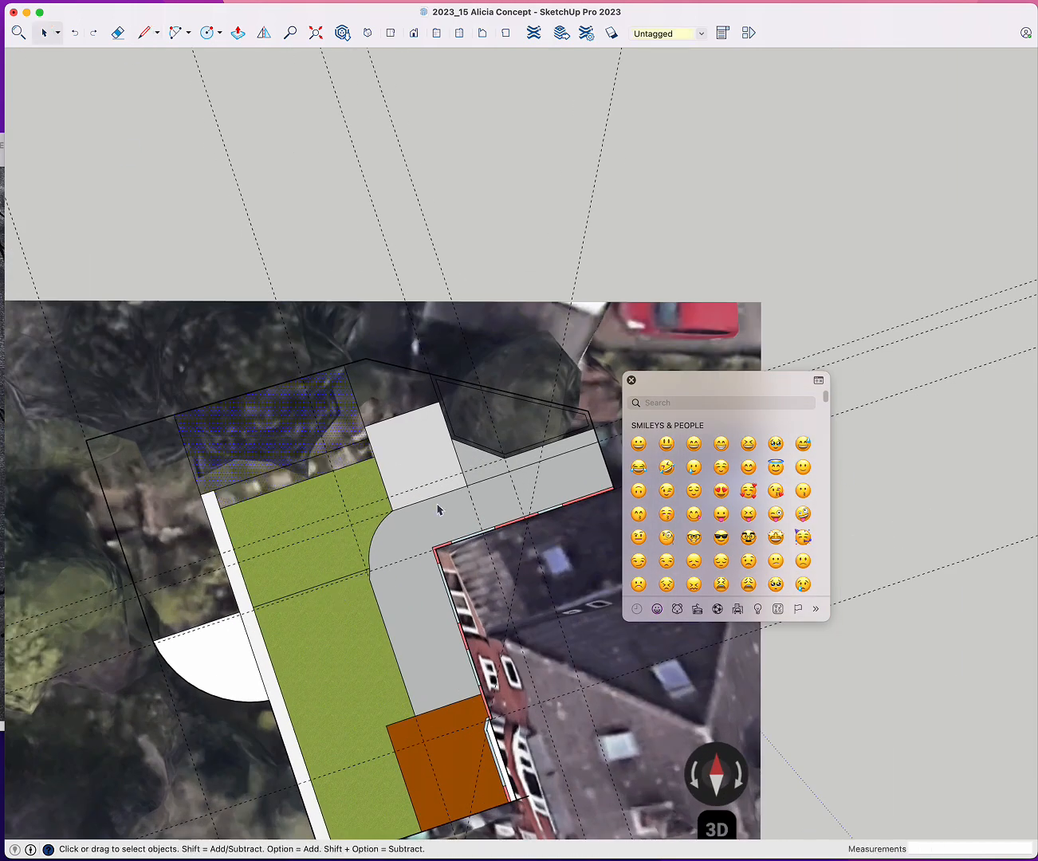
- Paint the northern strip with olive grass, and the western bed, northern corner and angular planting bed with bright green grass
key("b")
left_click(262, 431)
key("space")
key("b")
left_click(509, 415)
left_click(391, 392)
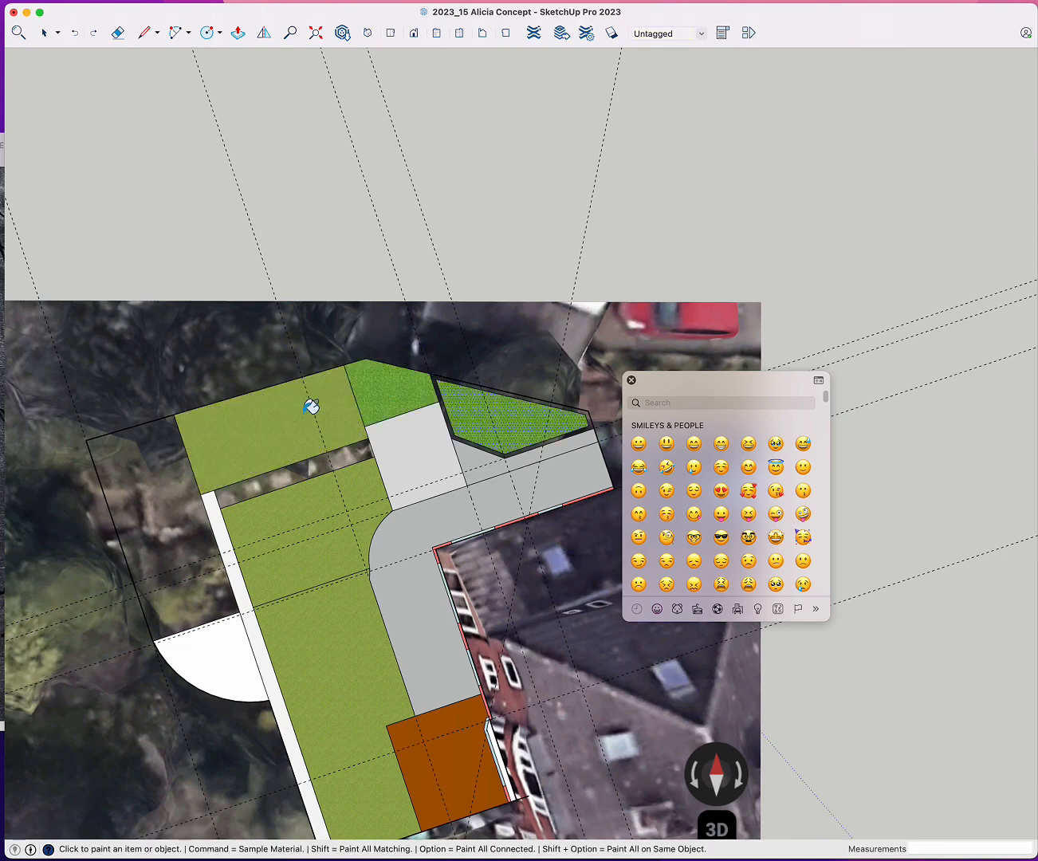
left_click(159, 526)
key("space")
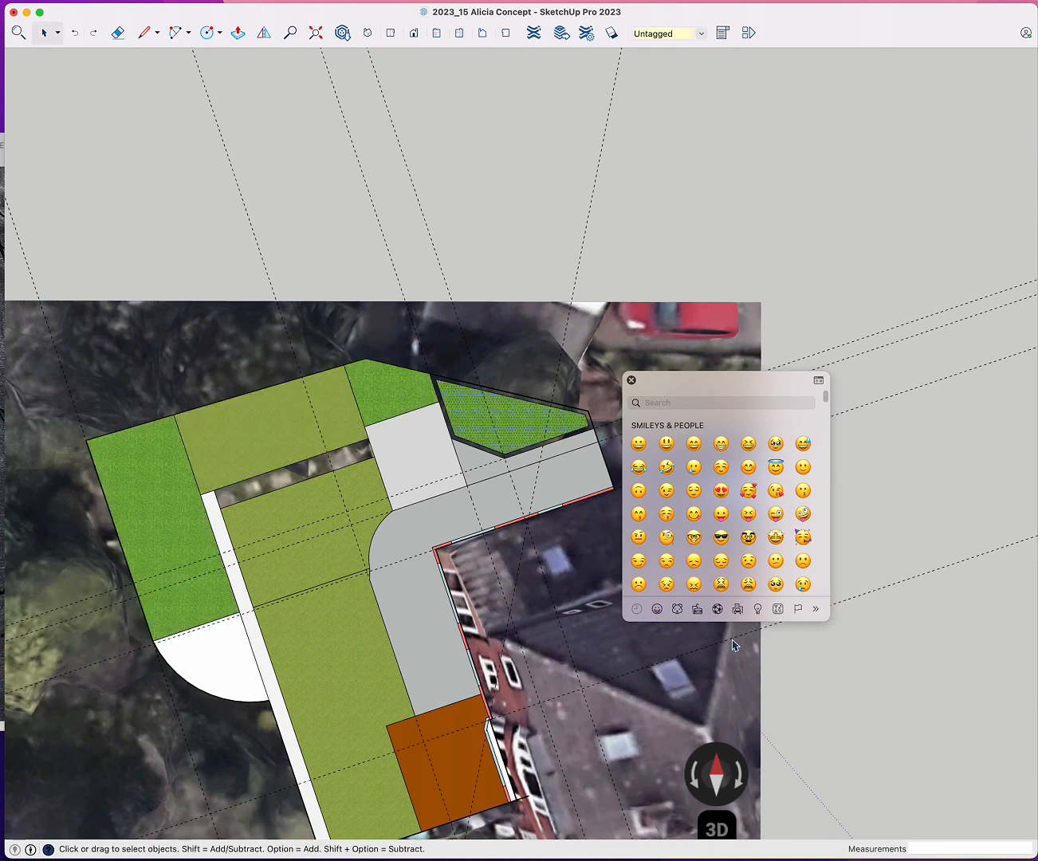
- Paint the border around the angular planting bed brown, and close the emoji picker
middle_click_drag(731, 645, 931, 429, "shift")
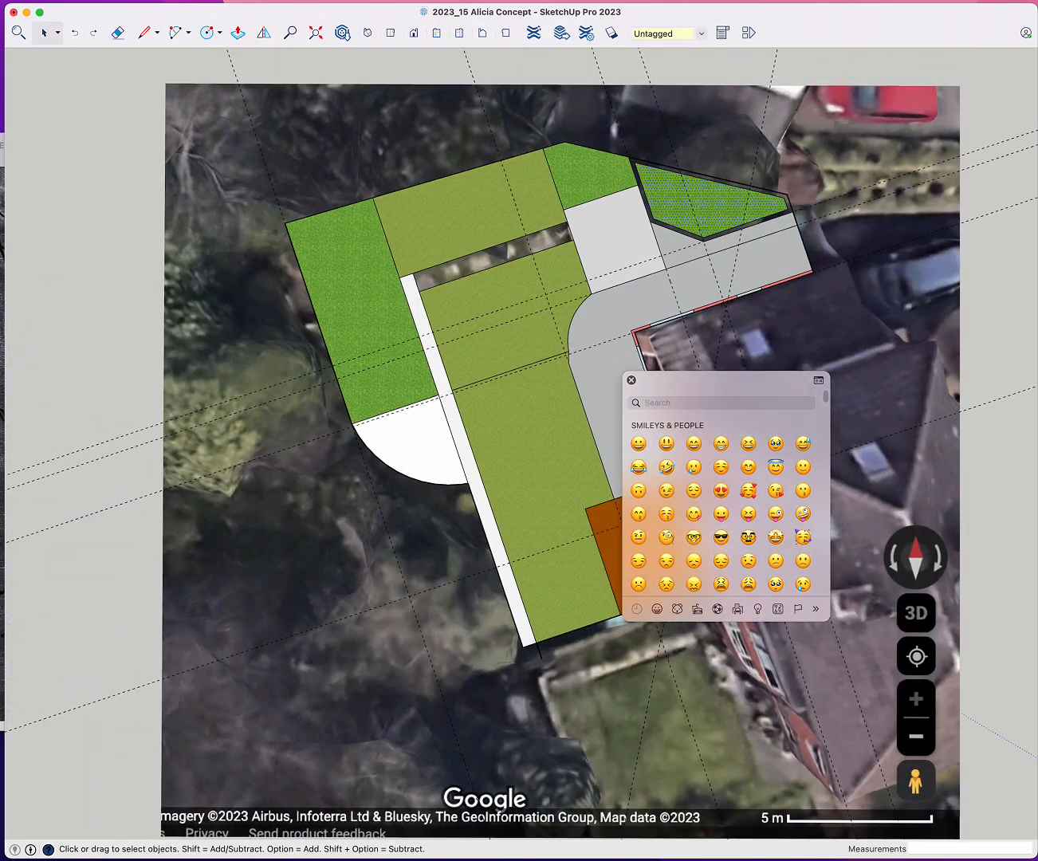
key("b")
scroll(647, 186, "up", 5)
left_click(633, 177)
scroll(631, 179, "down", 4)
key("space")
left_click(692, 108)
left_click(631, 381)
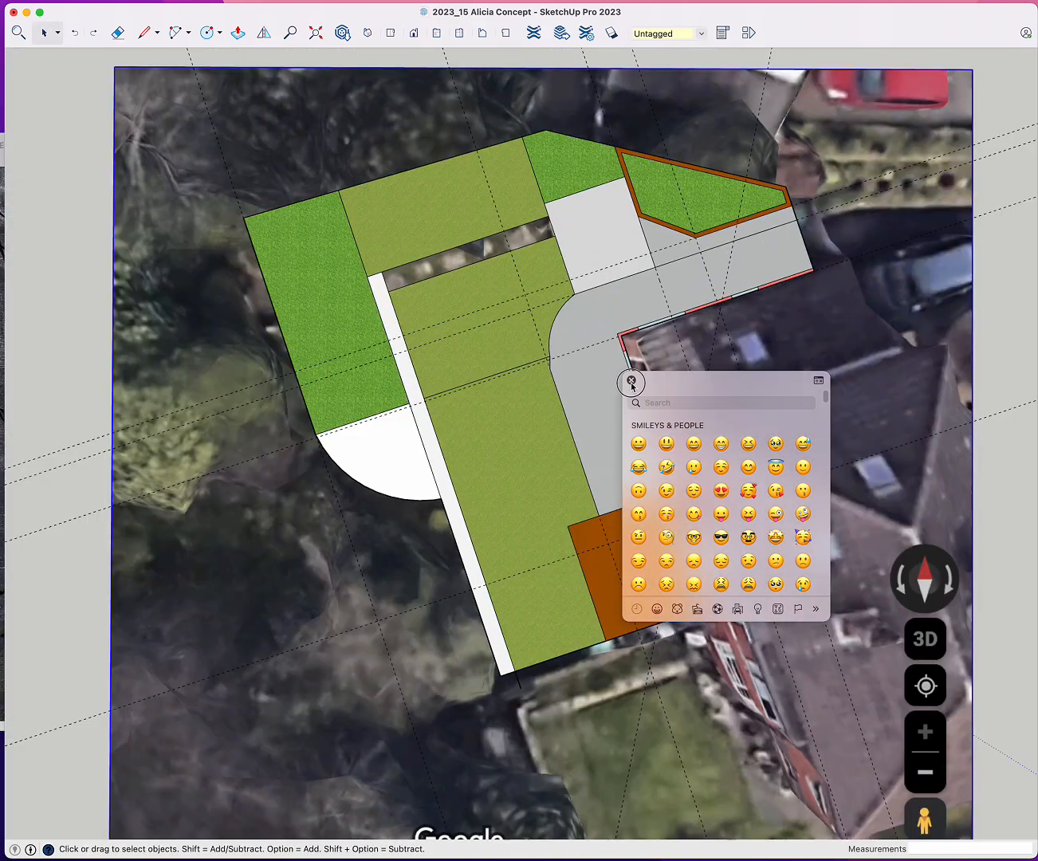
scroll(785, 427, "down", 2)
scroll(786, 432, "up", 2)
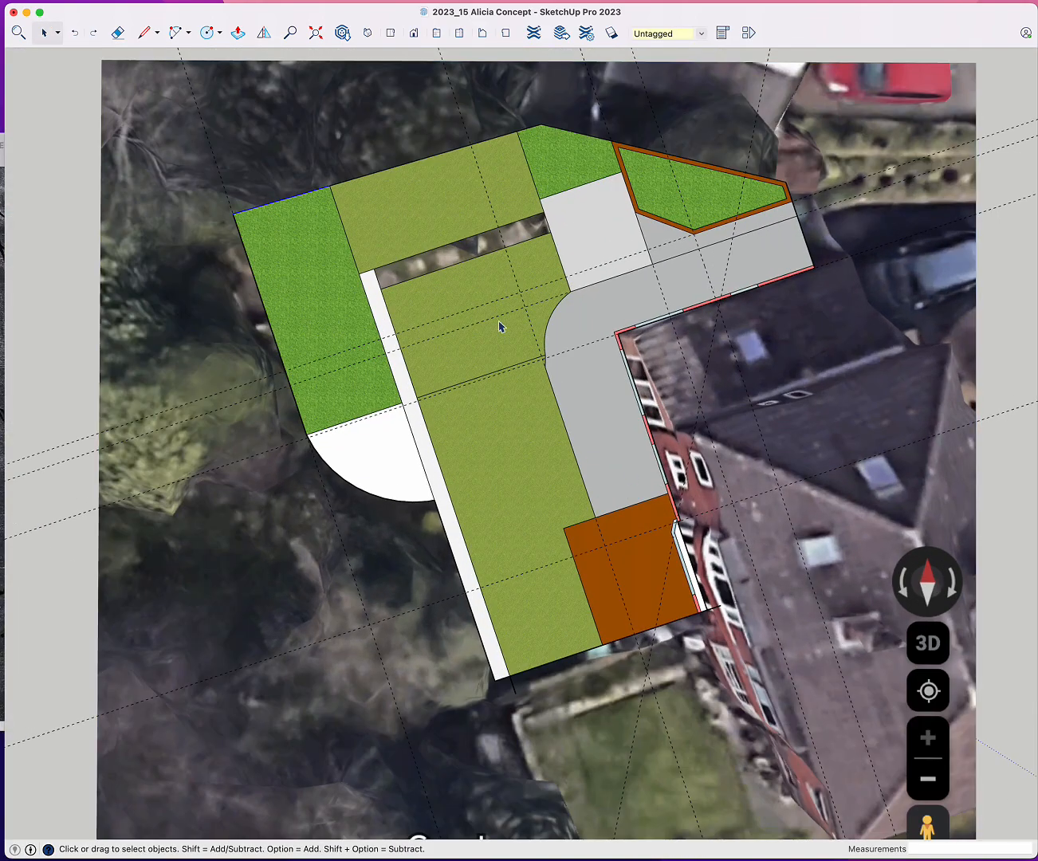
- Delete the edge dividing the lawn and the construction guides that cross it
scroll(538, 364, "up", 4)
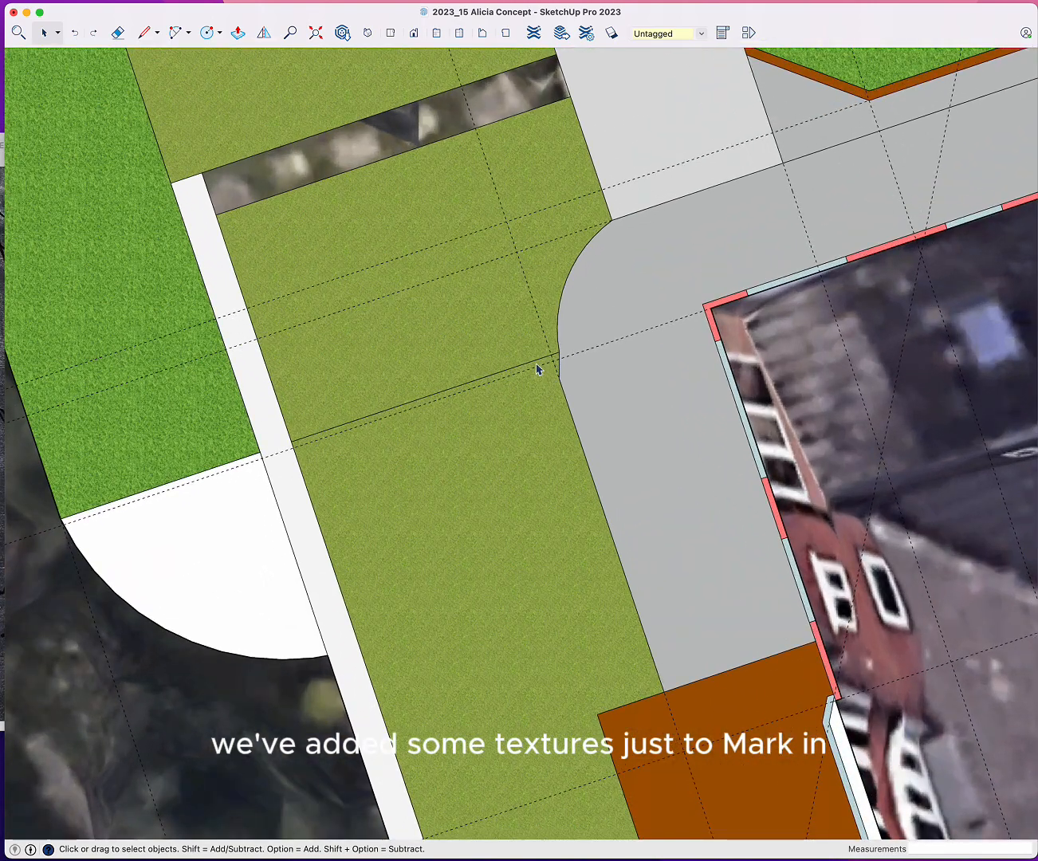
left_click(532, 363)
key("Delete")
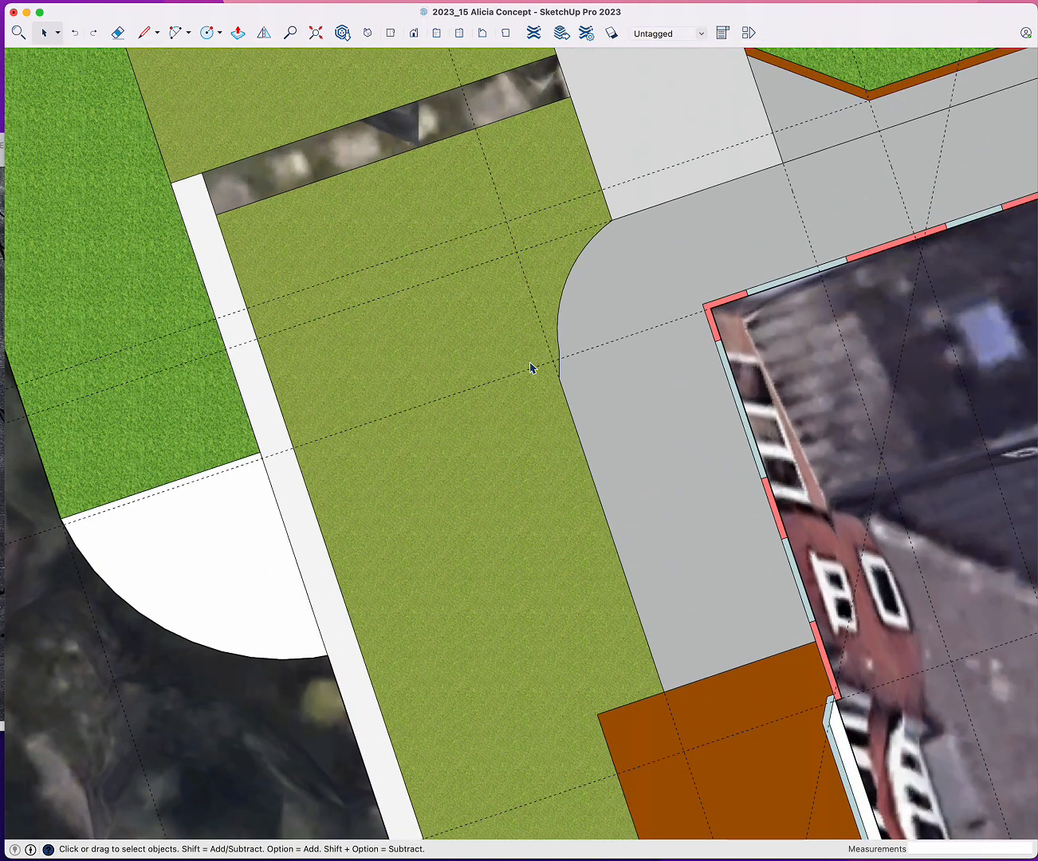
scroll(531, 367, "down", 4)
left_click(484, 363)
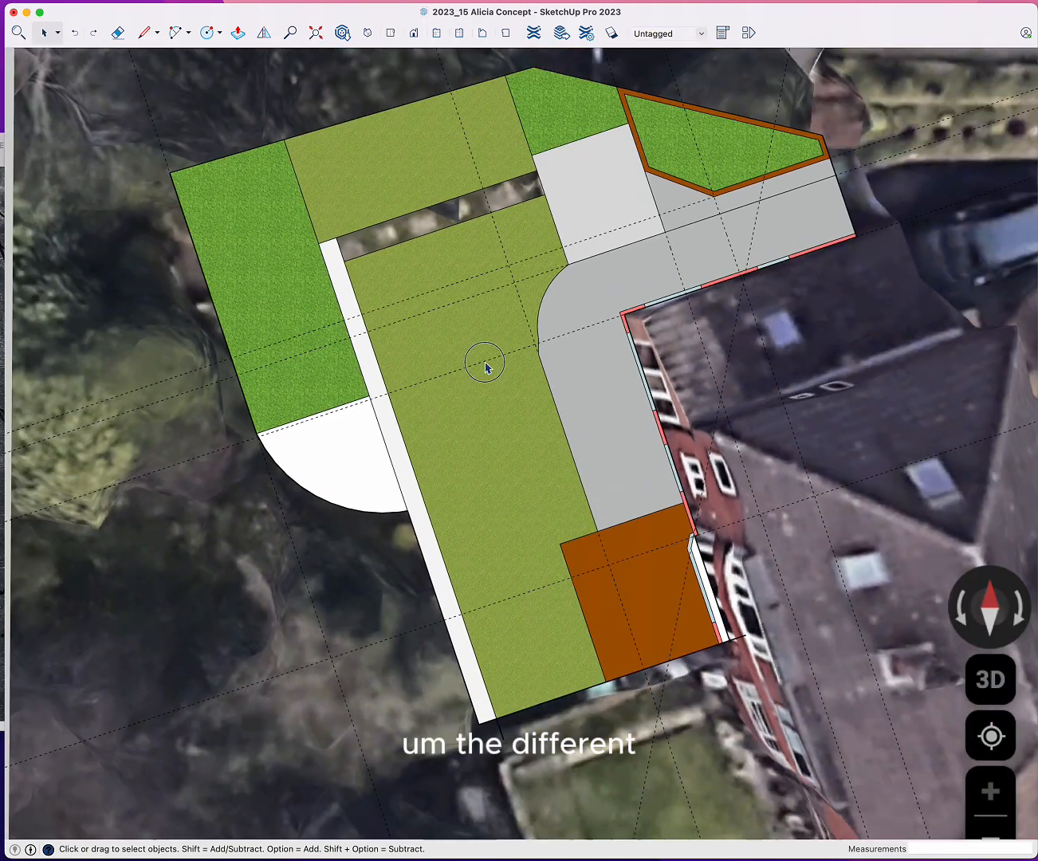
key("Delete")
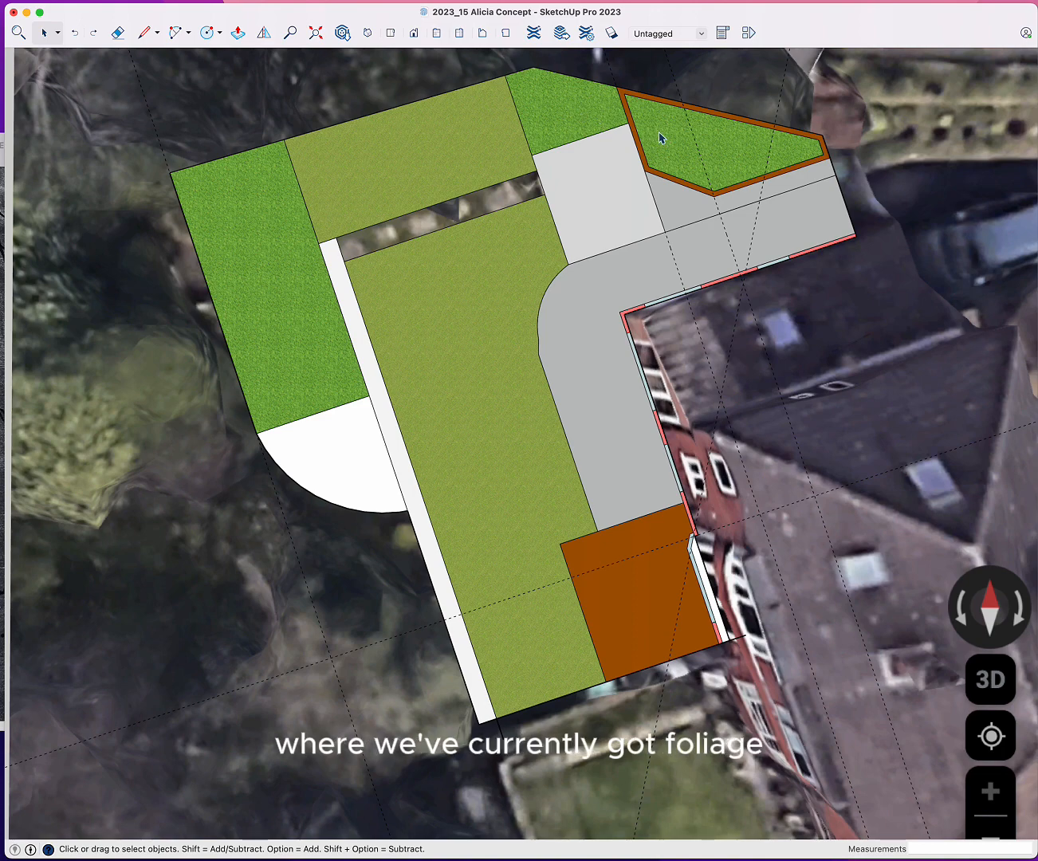
- Highlight the pale grey square, the darker grey path and the brown patio in turn
left_click(606, 187)
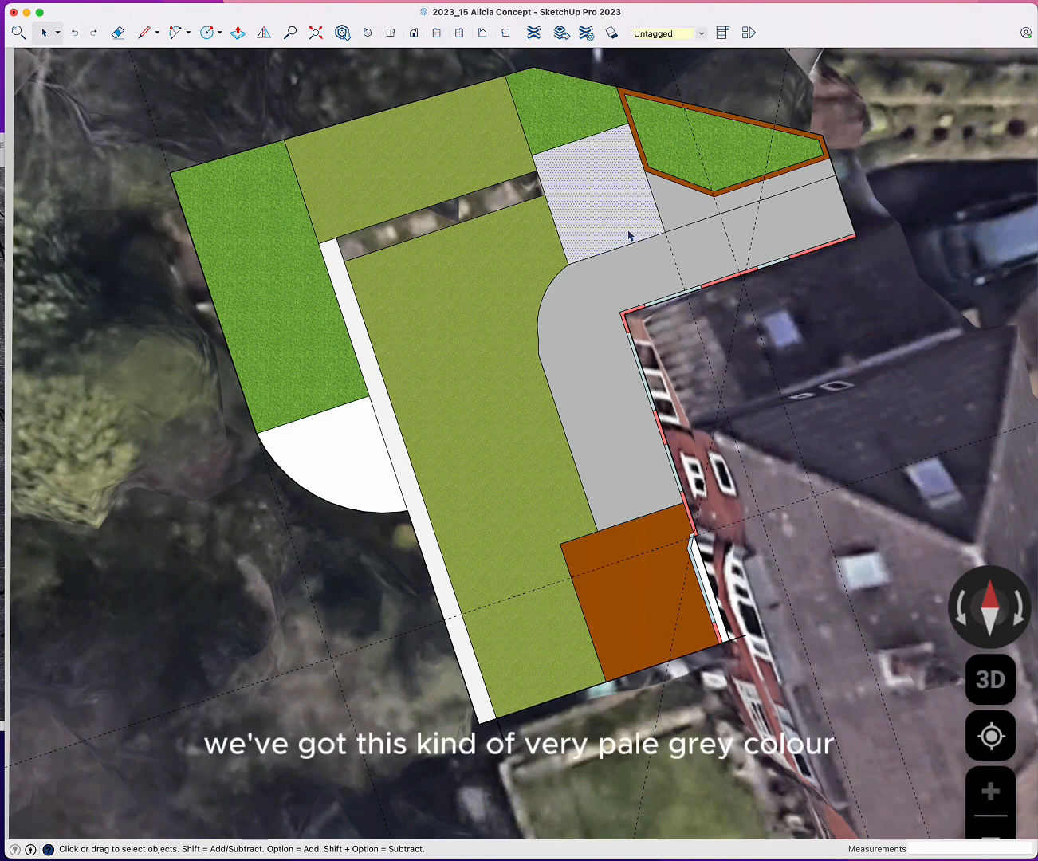
left_click(690, 237)
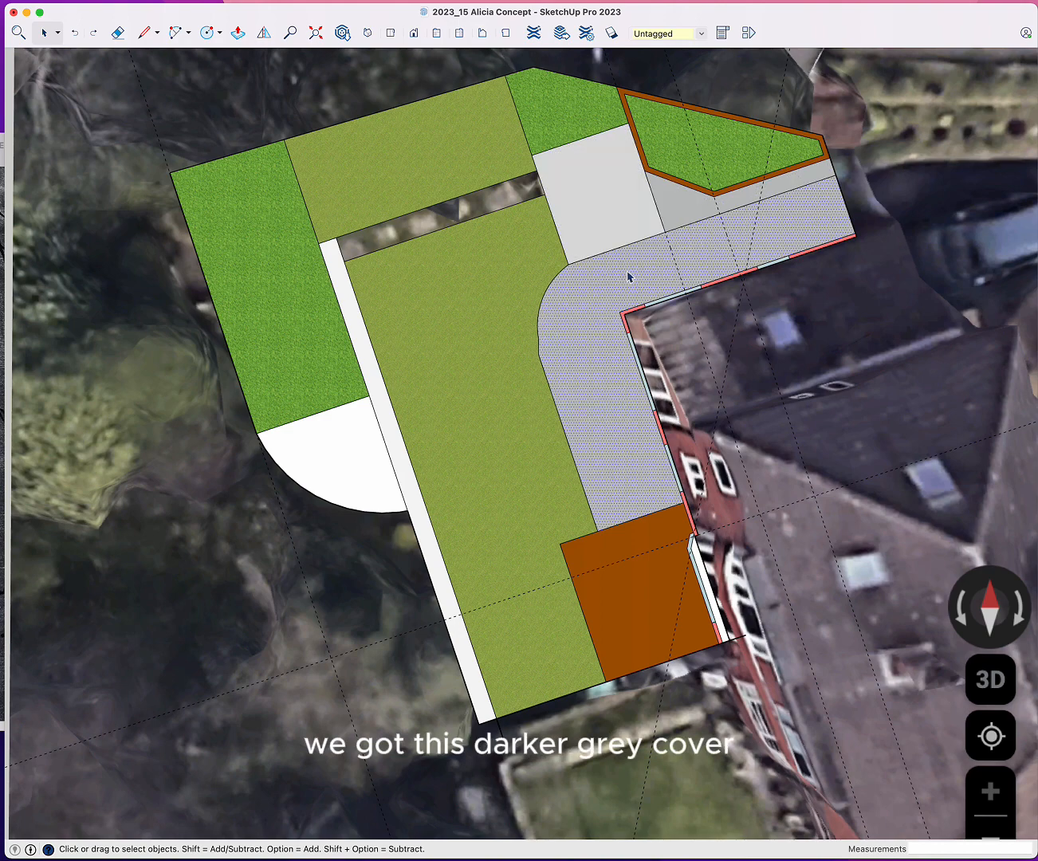
left_click(648, 533)
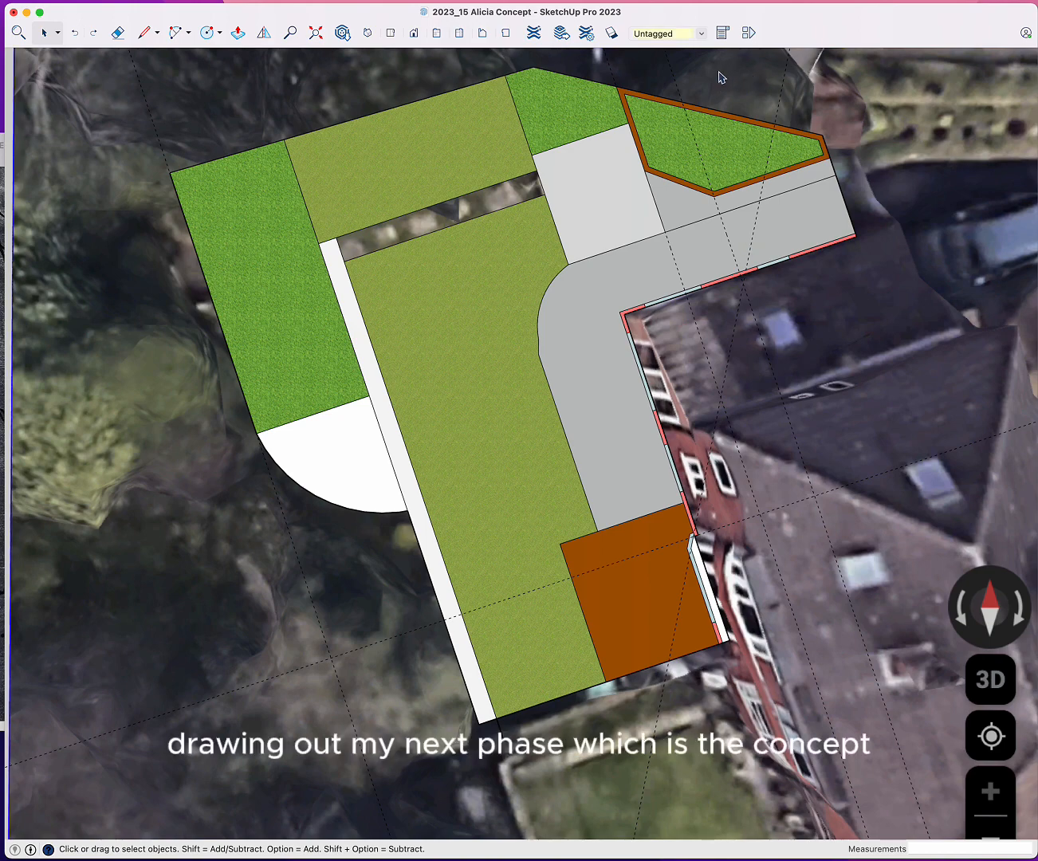
left_click(695, 37)
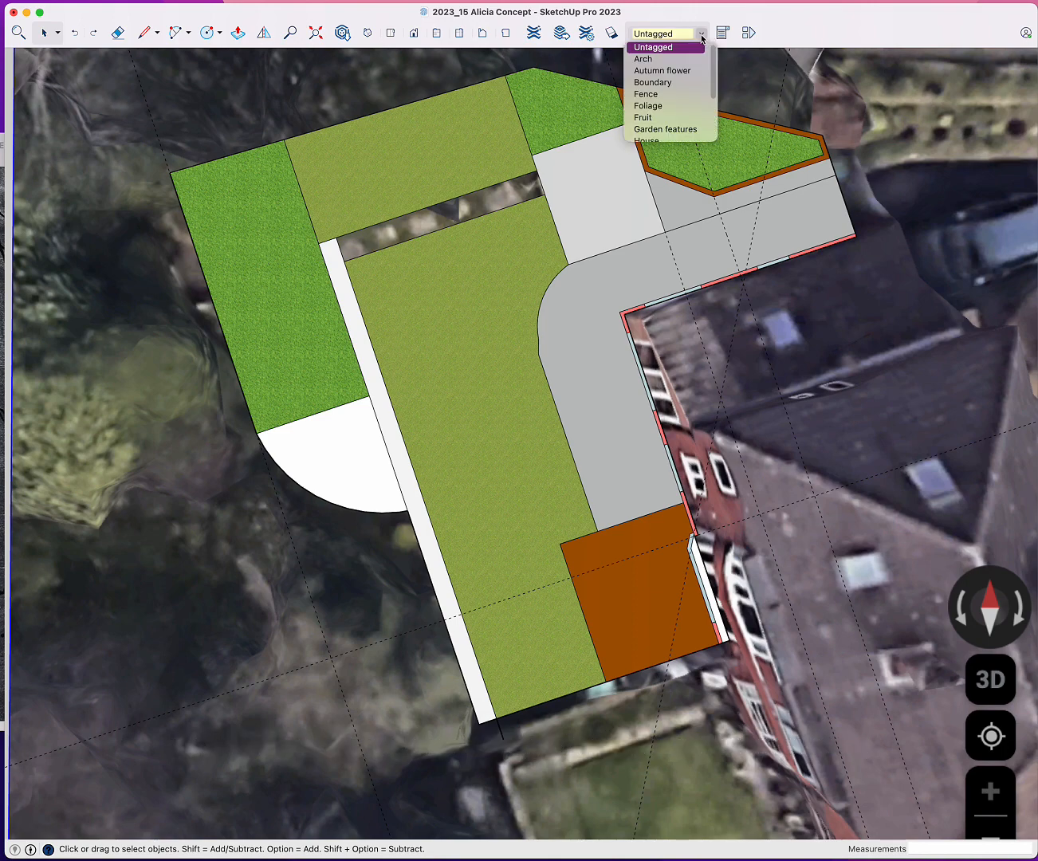
left_click_drag(713, 60, 711, 113)
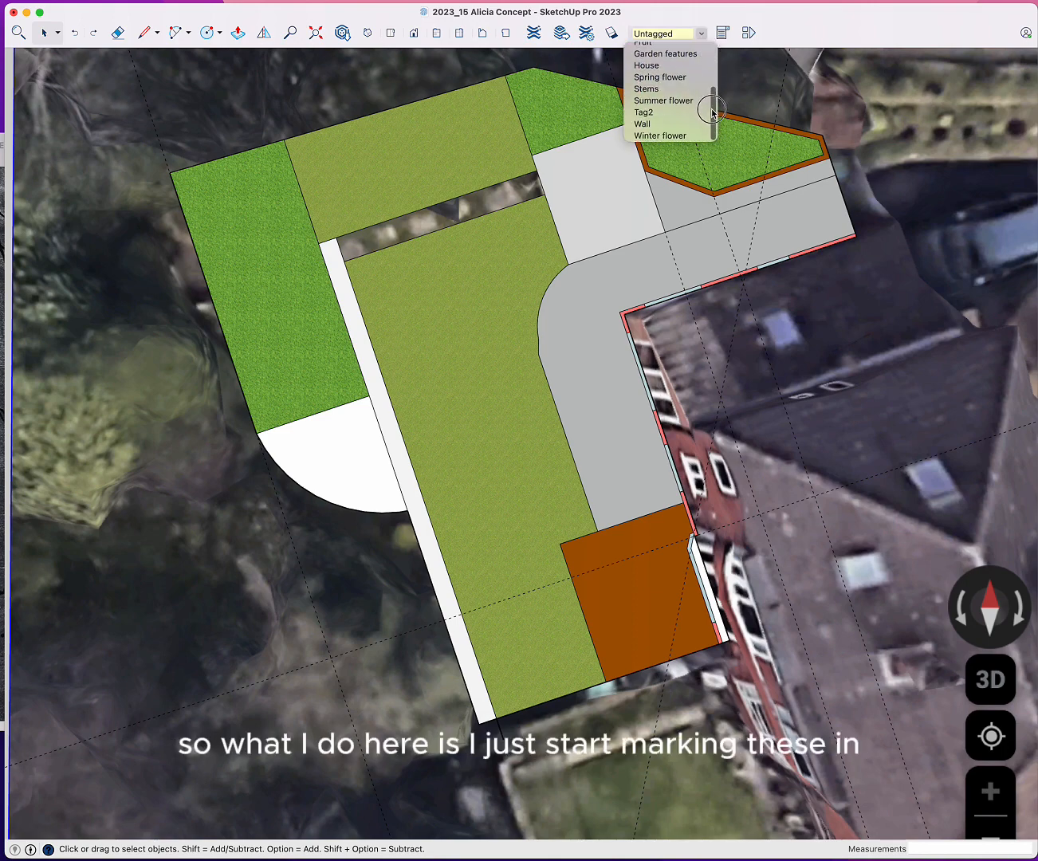
left_click(833, 86)
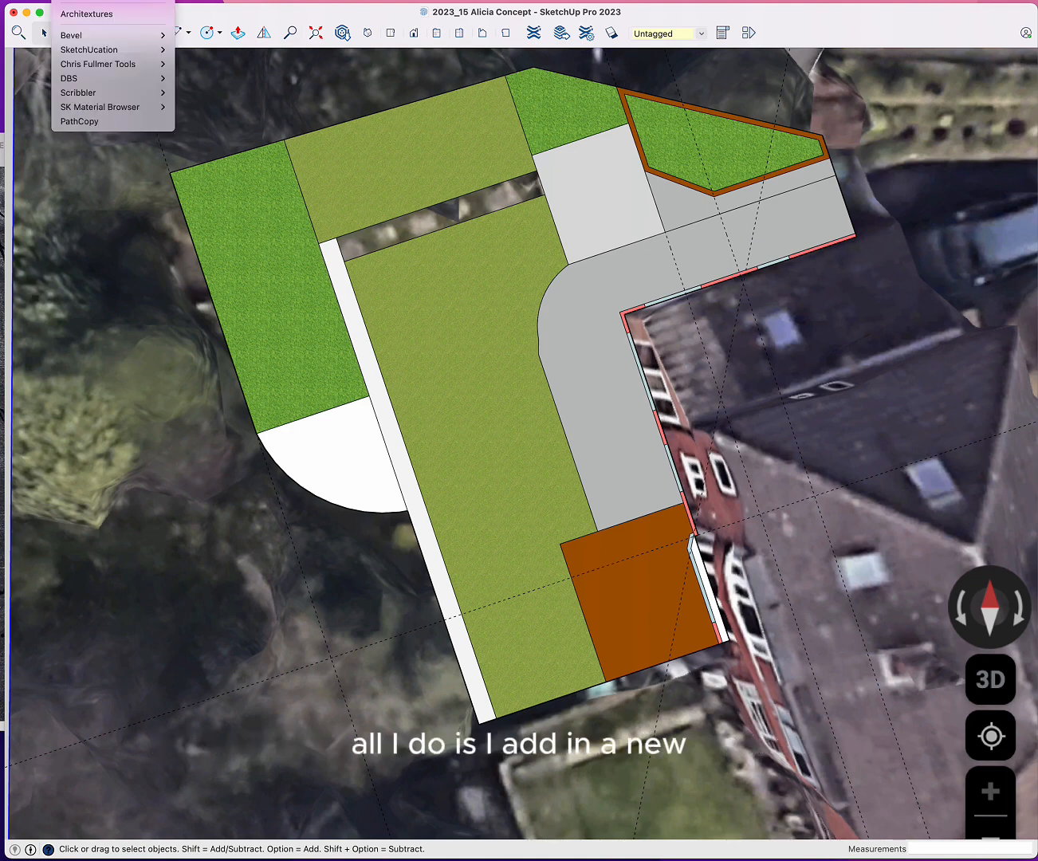
- Bring up the tag manager and add a new tag named "Google maps"
mouse_move(23, 2)
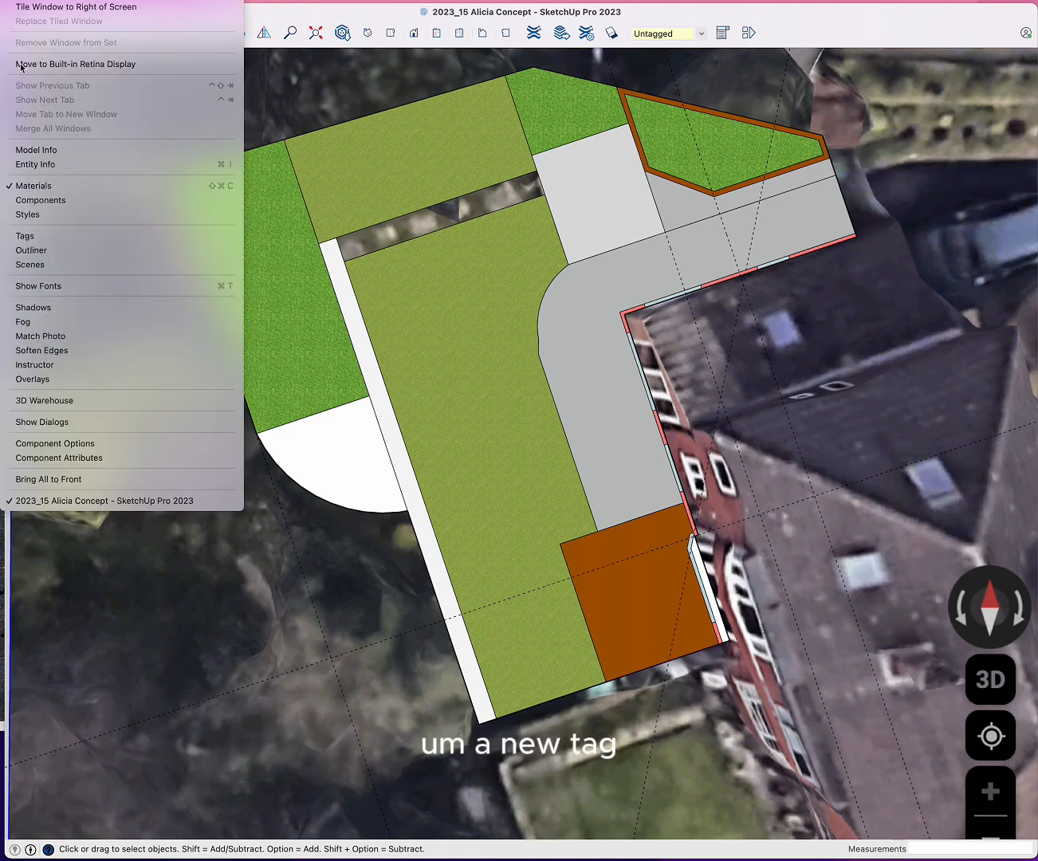
left_click(49, 235)
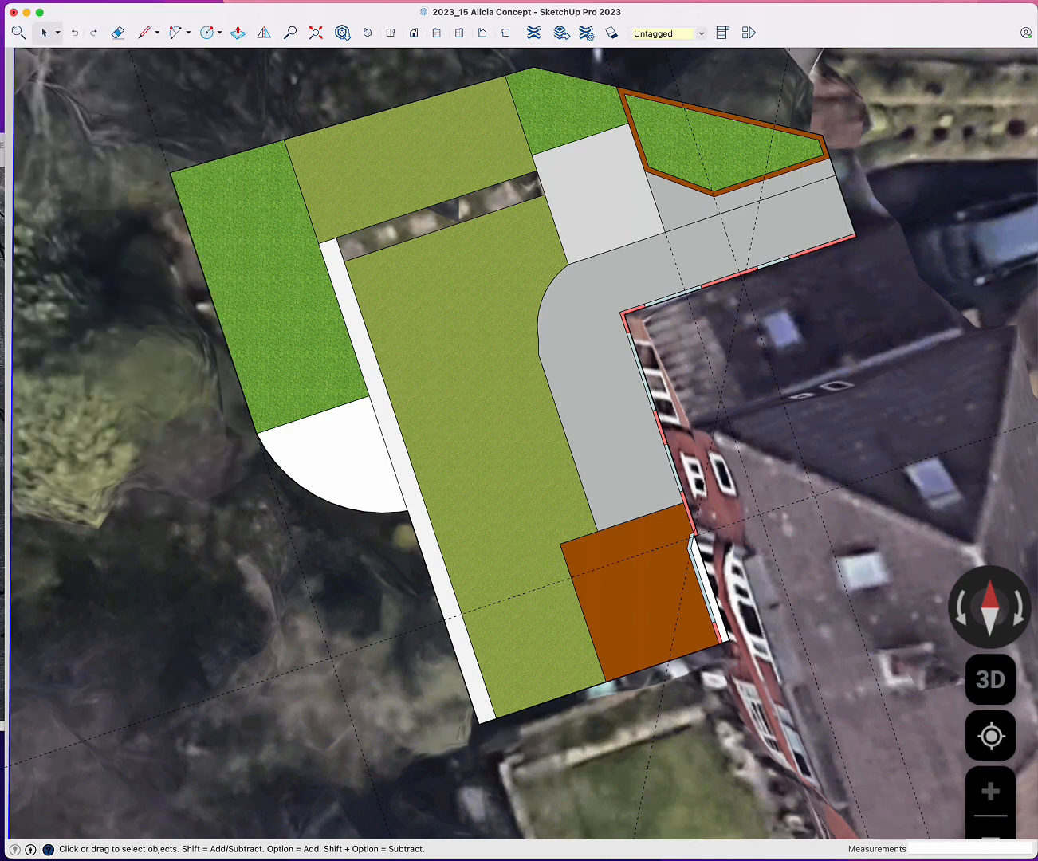
left_click_drag(1036, 174, 706, 326)
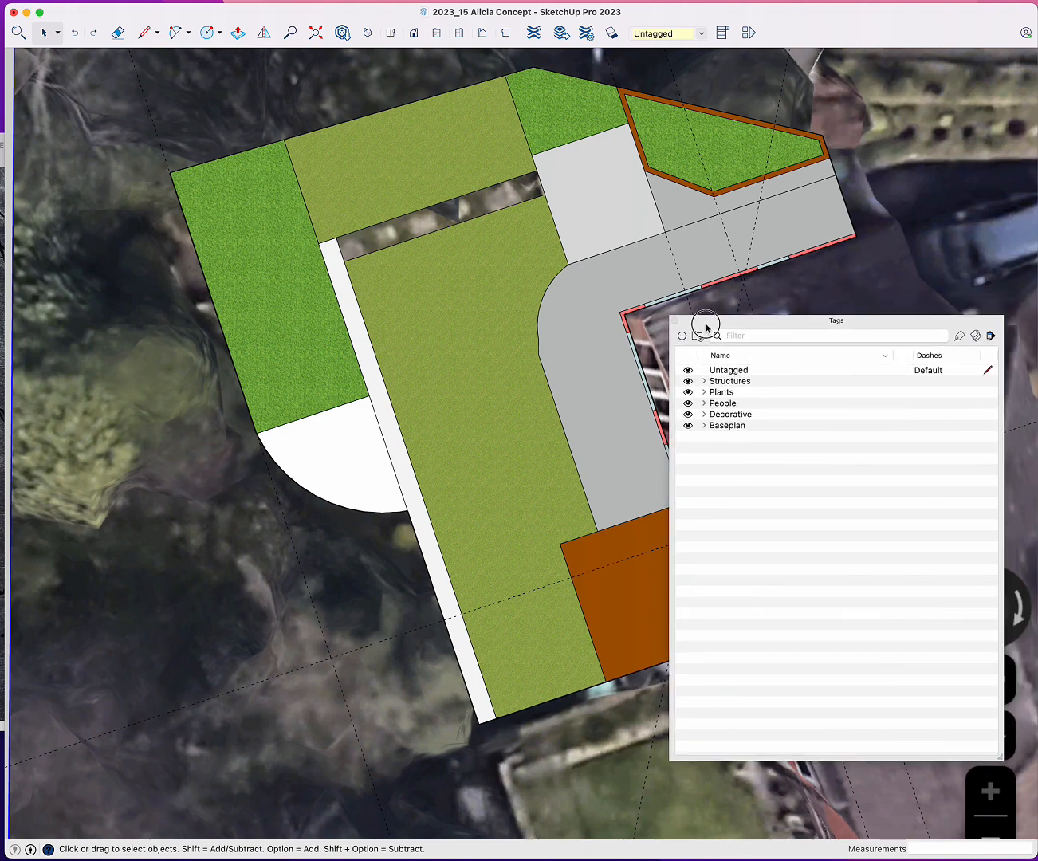
left_click(682, 336)
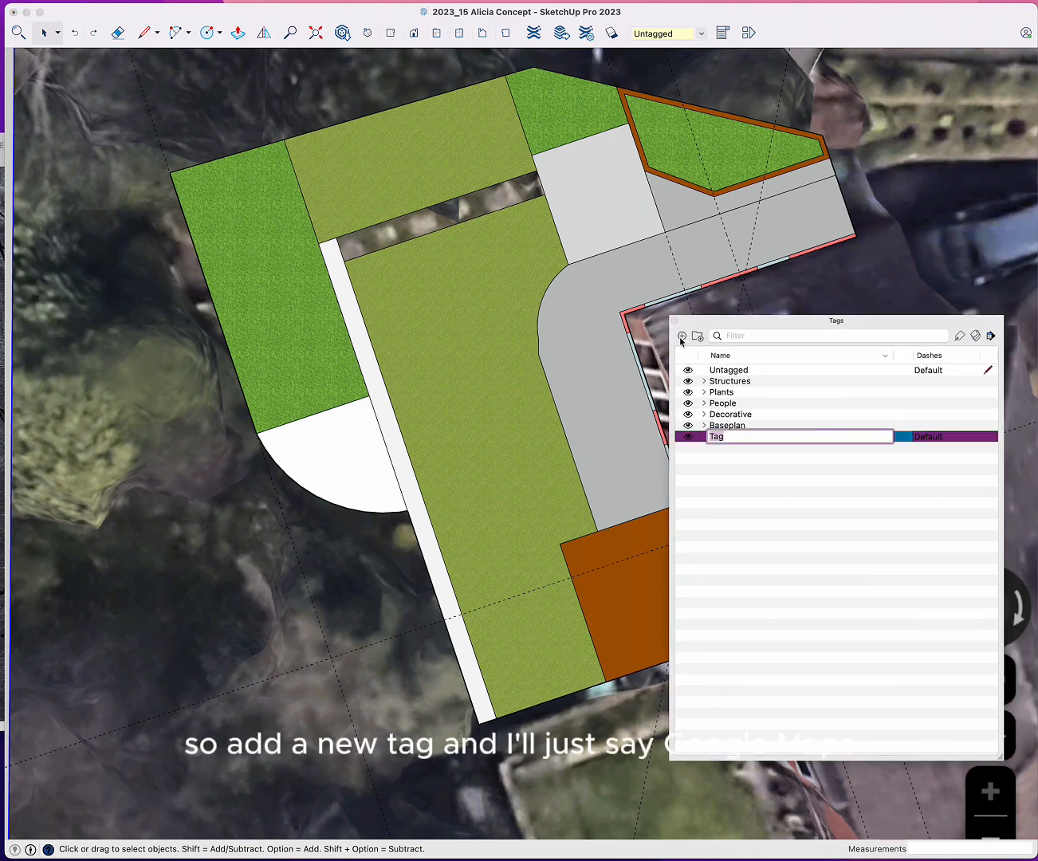
type("Google maps")
key("Return")
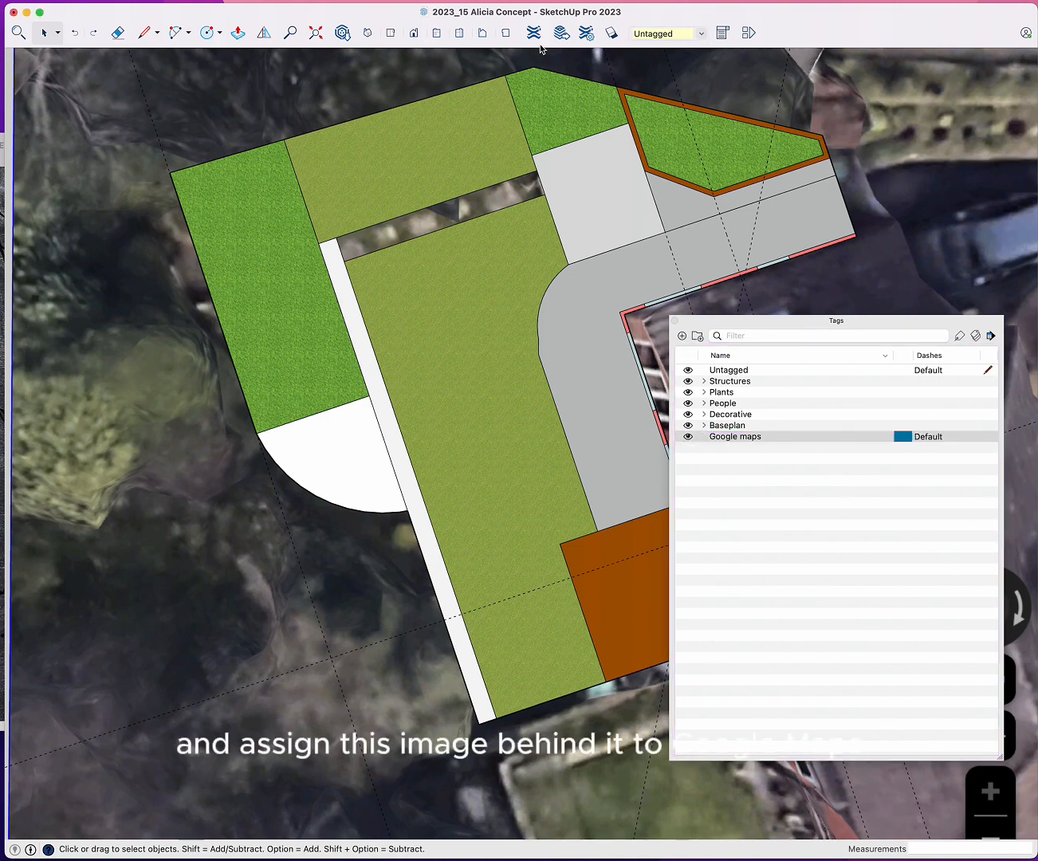
- Assign the selected aerial image behind the plan to the Google maps tag
left_click(701, 33)
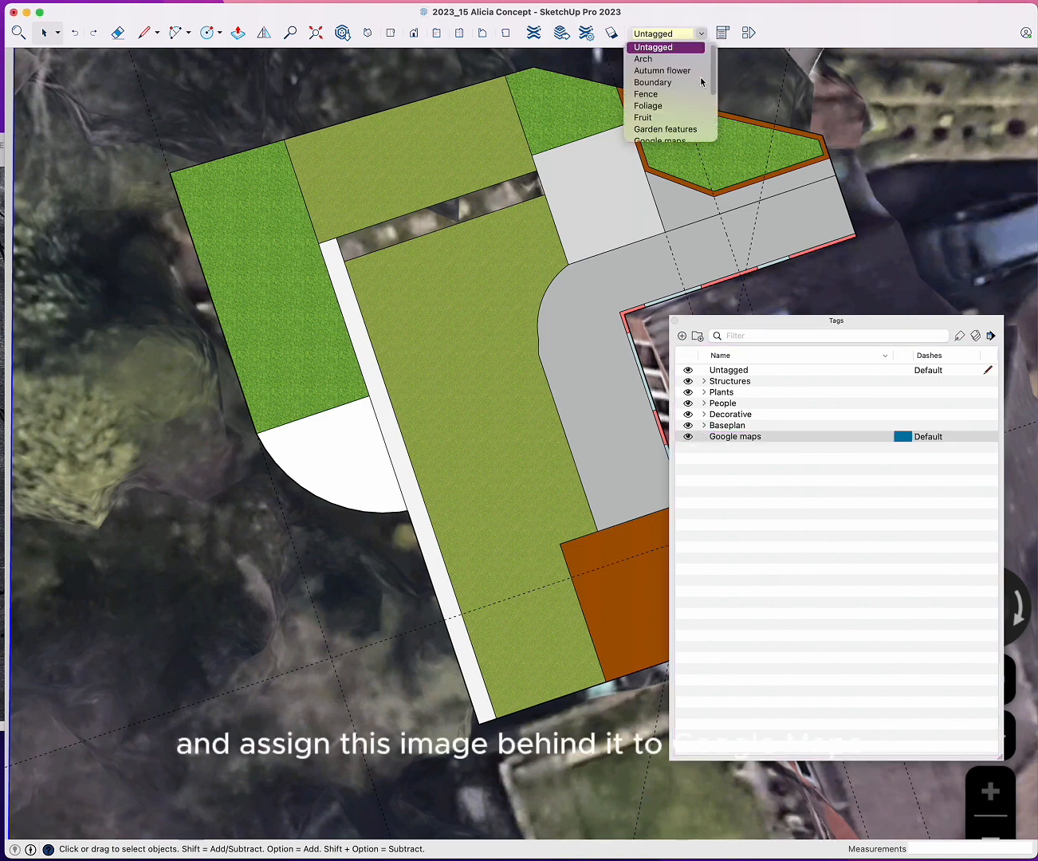
scroll(702, 80, "down", 2)
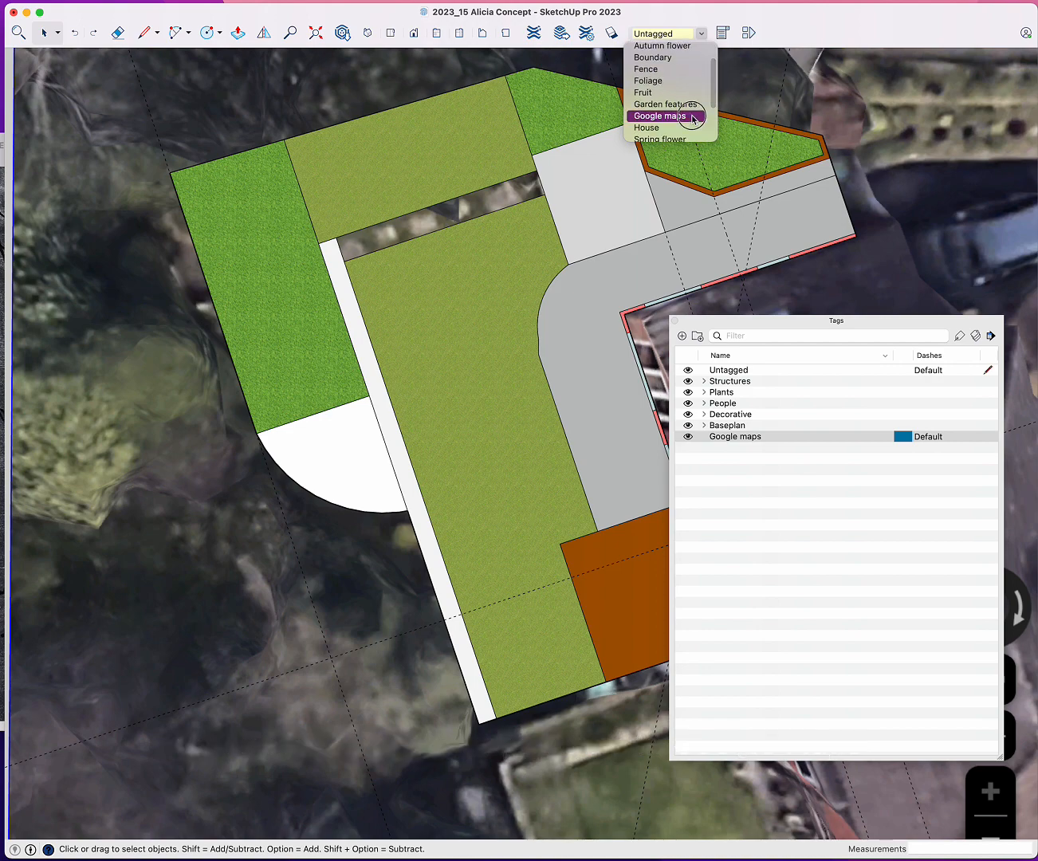
left_click(691, 116)
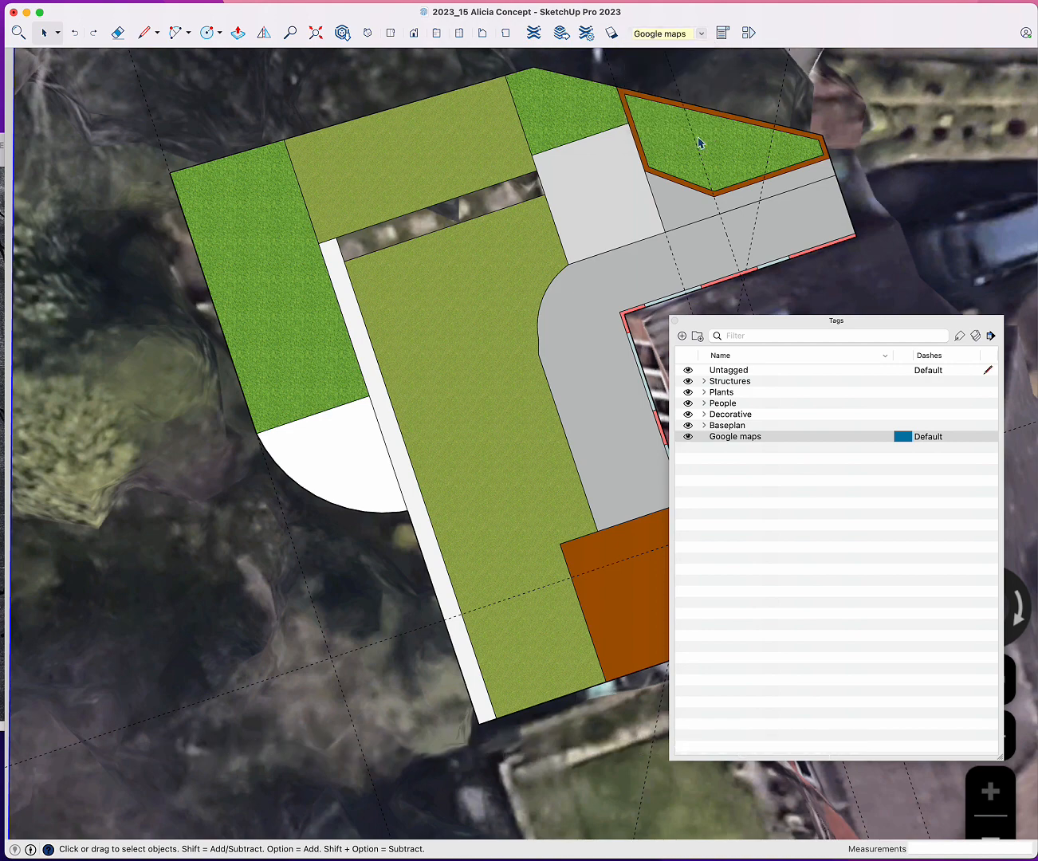
- Check the Google maps tag by hiding the aerial image and showing it again, and close the tag manager
left_click(688, 438)
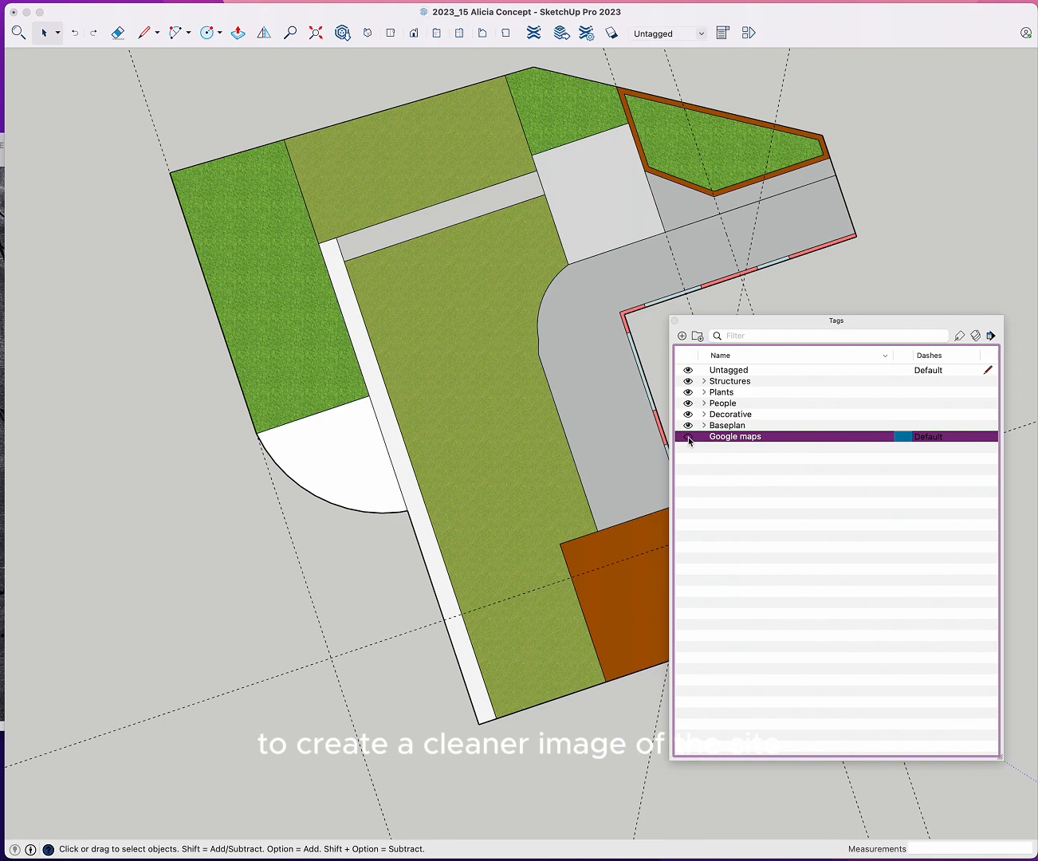
left_click(687, 438)
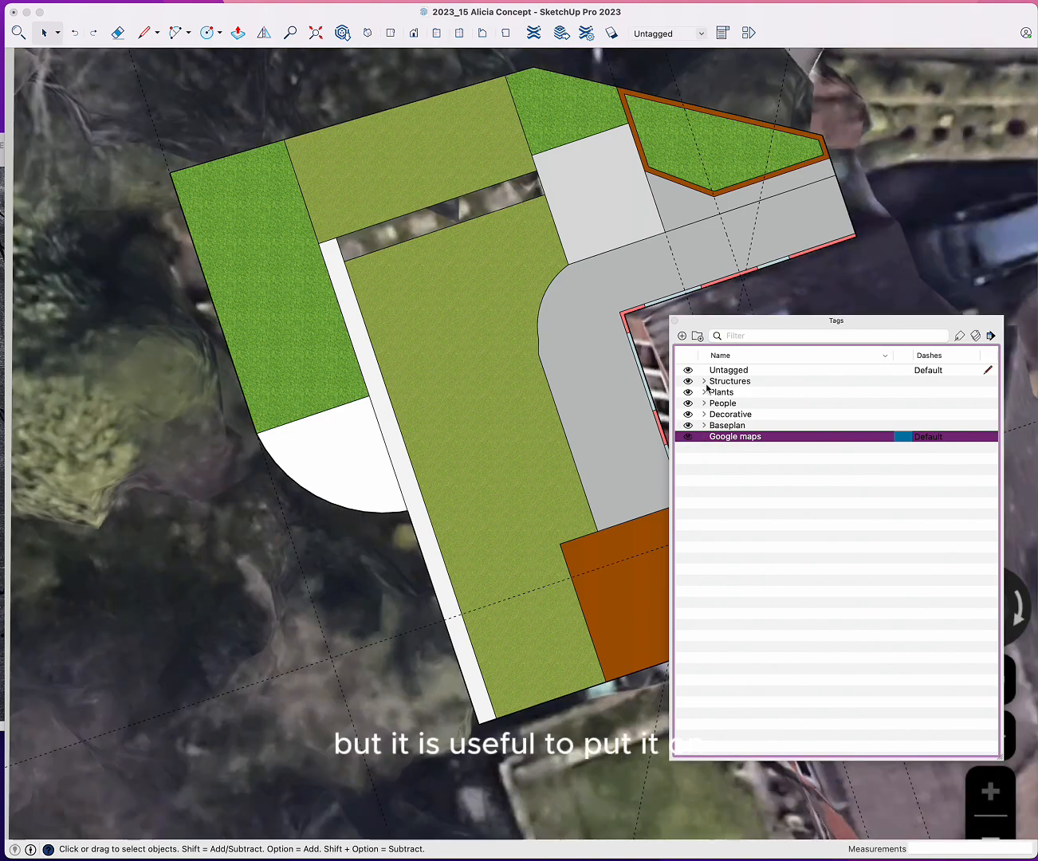
left_click(675, 320)
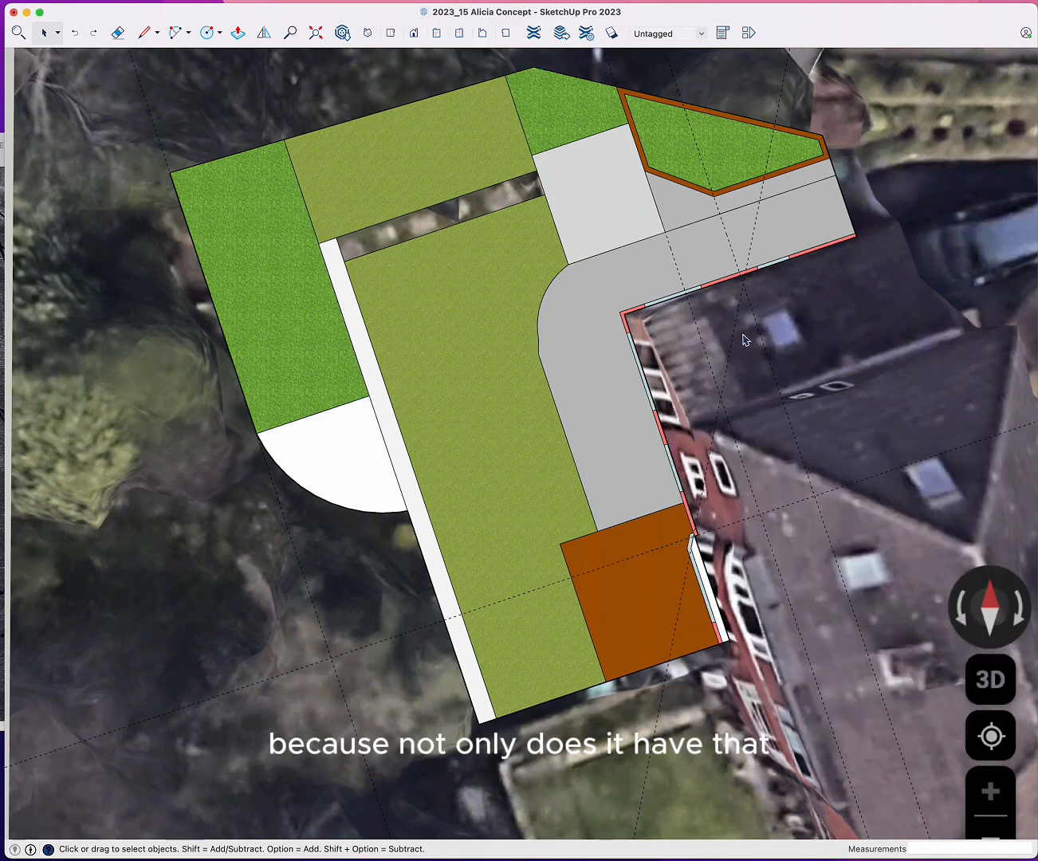
scroll(745, 343, "down", 2)
scroll(776, 356, "down", 2)
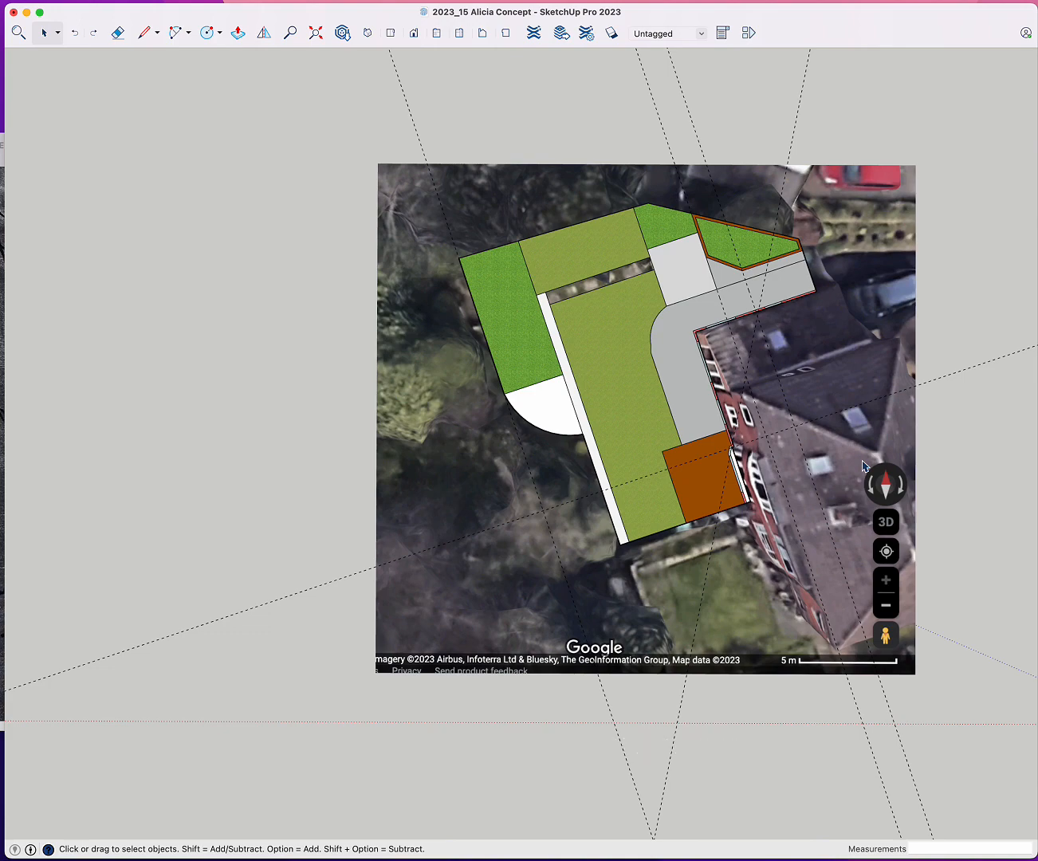
scroll(772, 364, "up", 3)
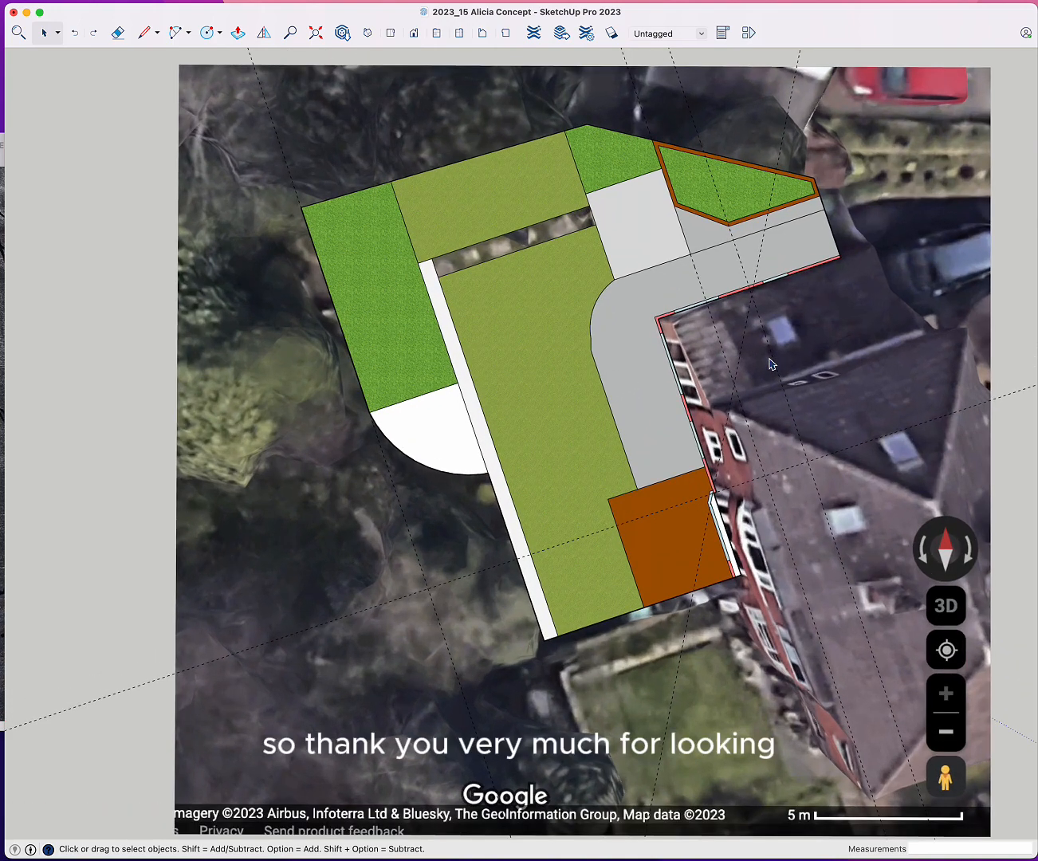